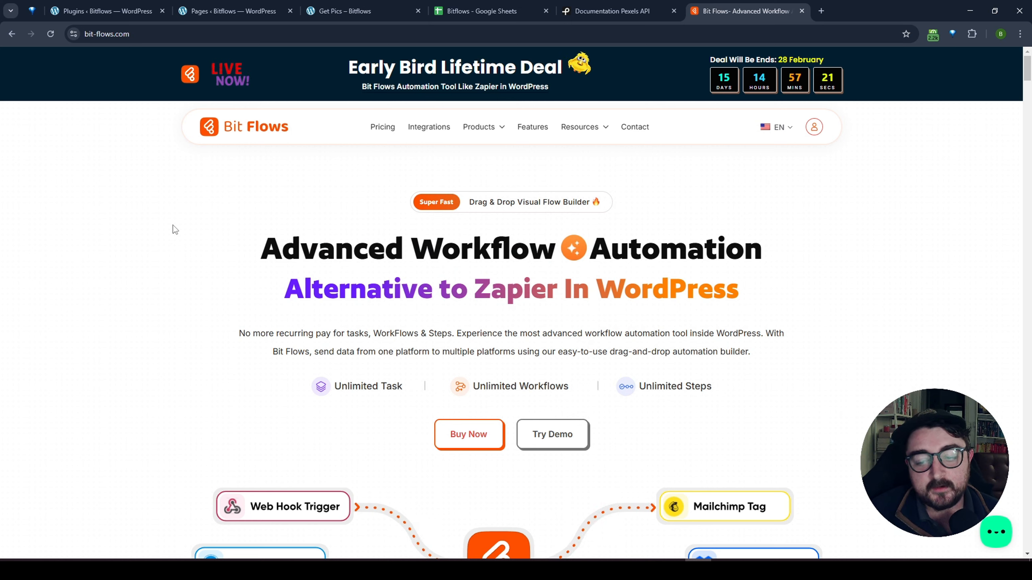
# Browse the Bit Flows feature cards and demo on bit-flows.com, highlighting heading text along the way.
pyautogui.moveTo(475, 129)
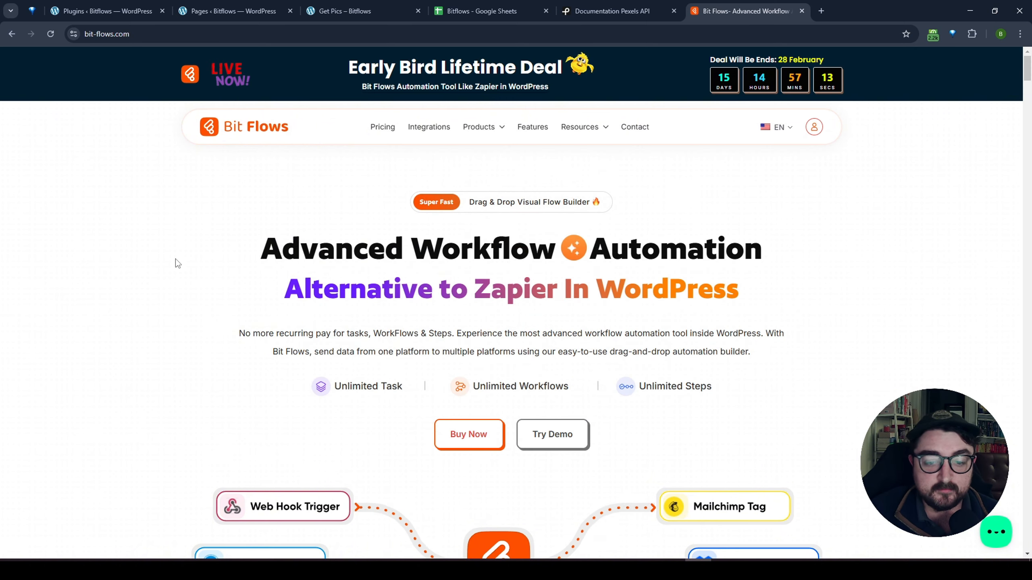
pyautogui.scroll(-1, 176, 259)
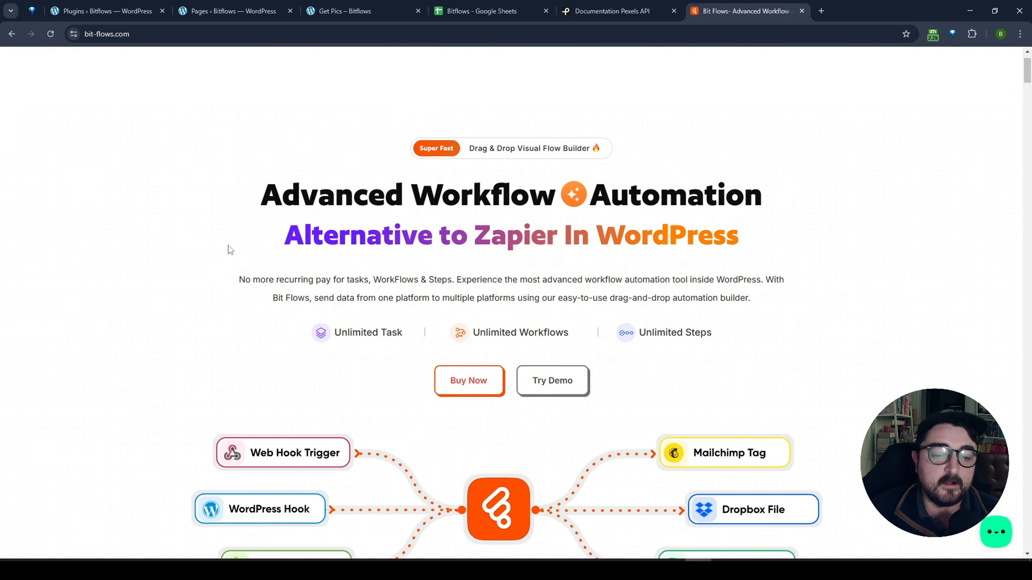
pyautogui.scroll(-2, 228, 245)
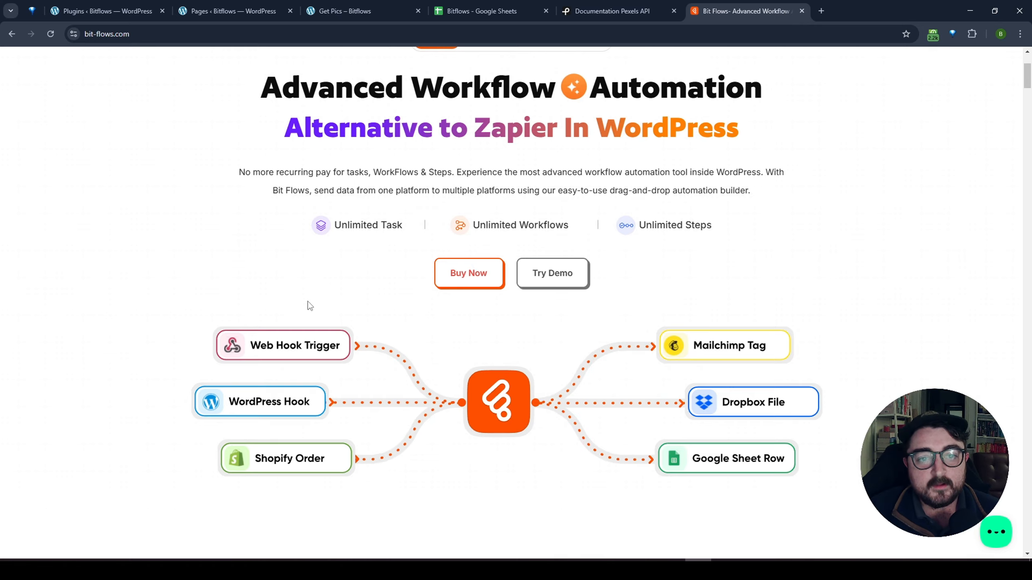
pyautogui.scroll(4, 308, 301)
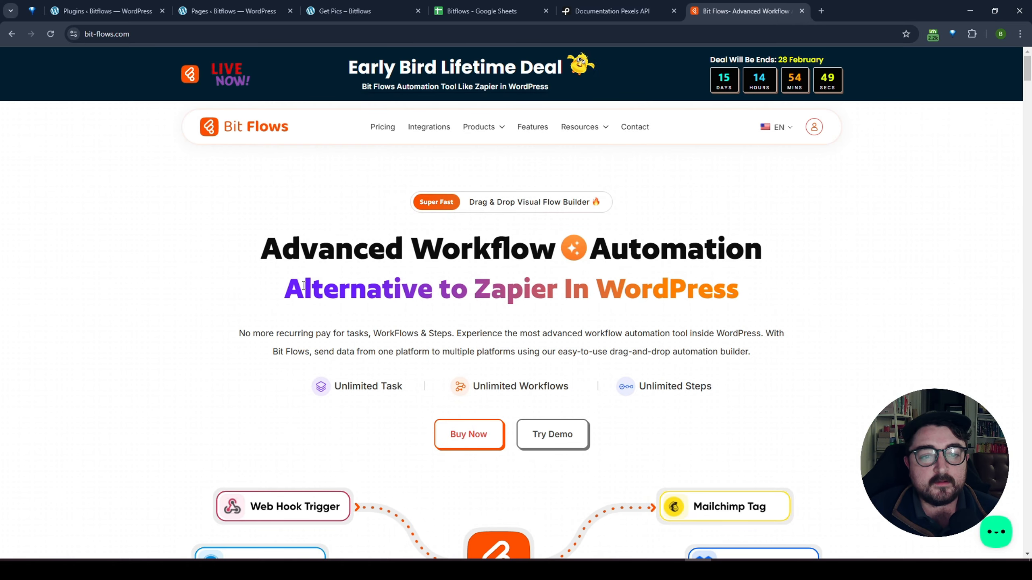
pyautogui.scroll(-20, 304, 286)
pyautogui.scroll(-5, 305, 290)
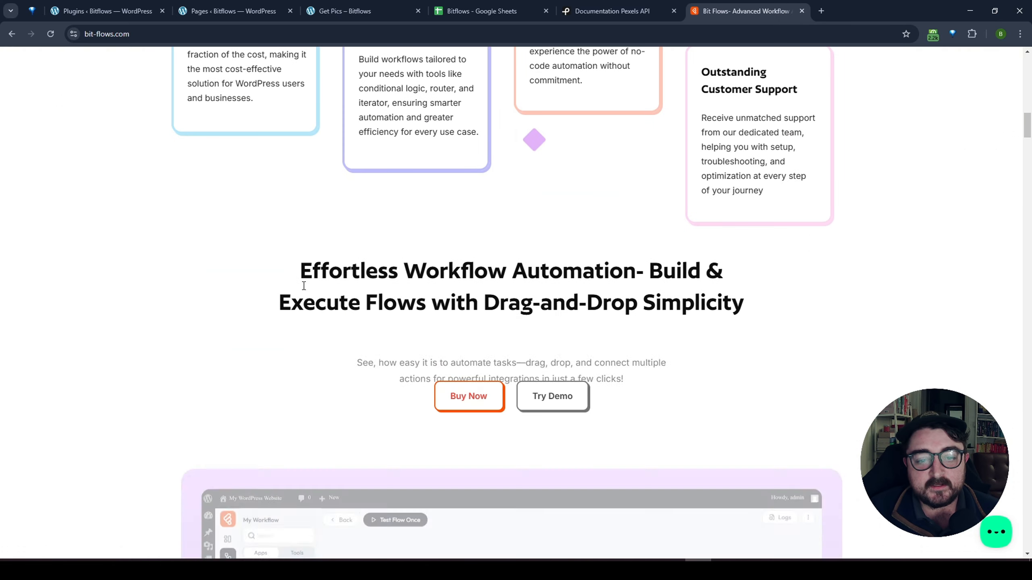
pyautogui.scroll(8, 304, 284)
pyautogui.scroll(3, 105, 215)
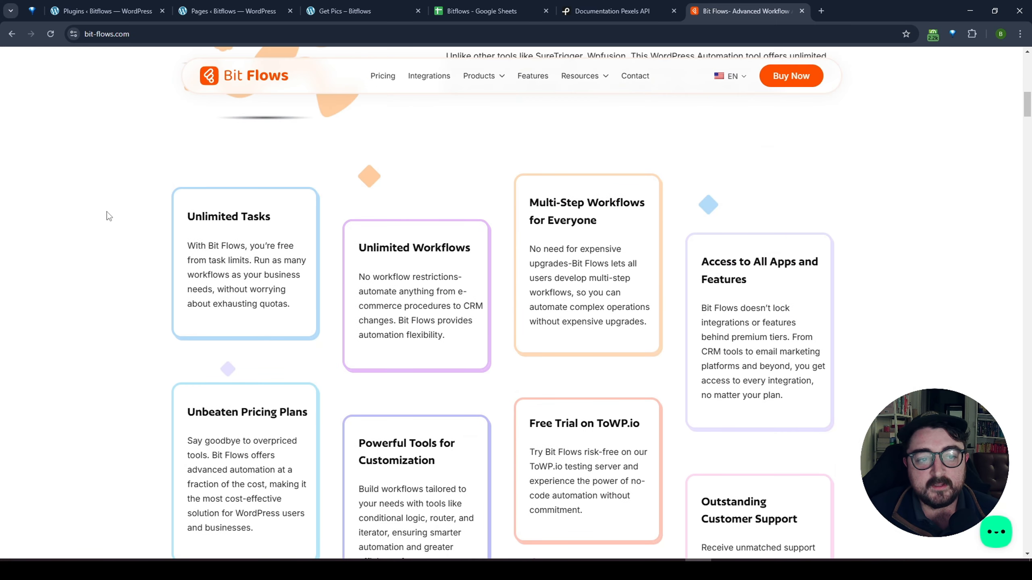
pyautogui.moveTo(180, 222); pyautogui.dragTo(277, 216)
pyautogui.moveTo(356, 247); pyautogui.dragTo(479, 260)
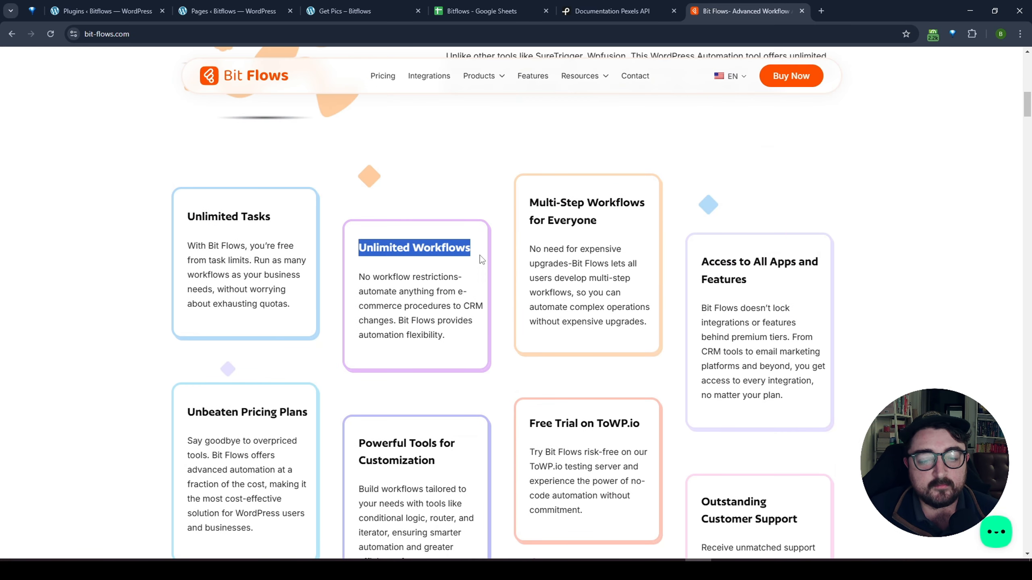
pyautogui.click(453, 265)
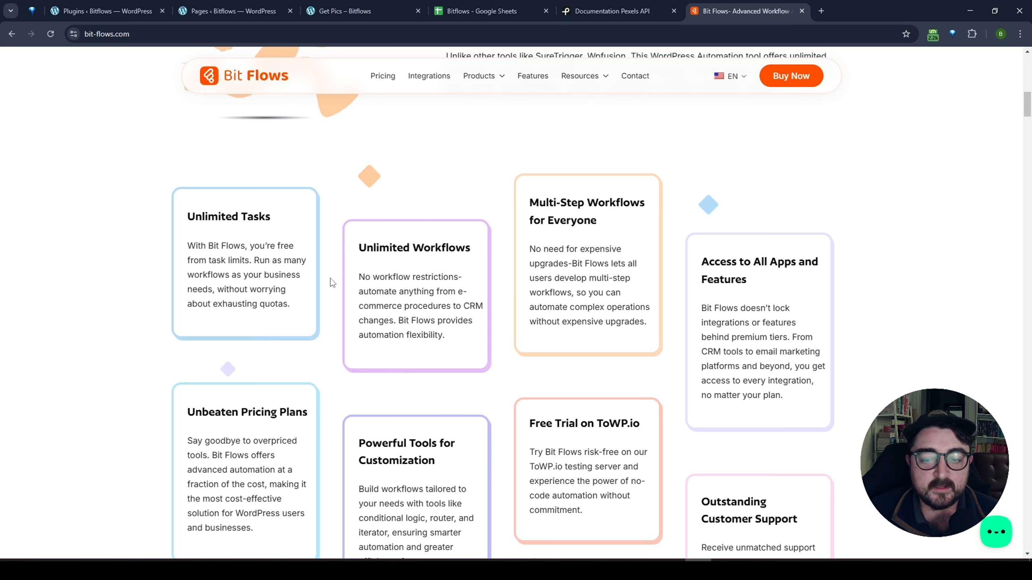
# Scroll further down and jump to the #pricing section via Buy Now.
pyautogui.scroll(-10, 330, 280)
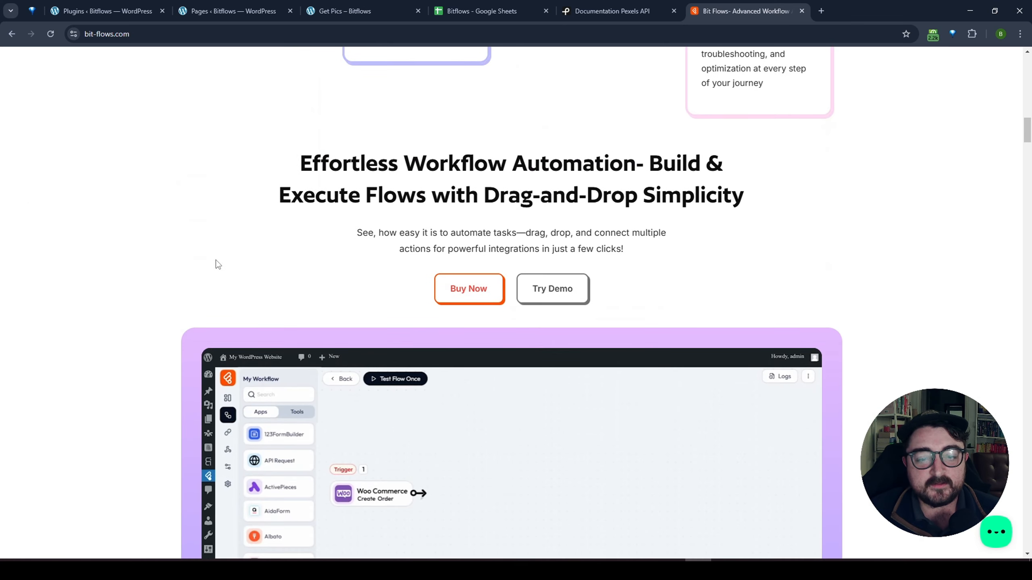
pyautogui.scroll(-2, 218, 264)
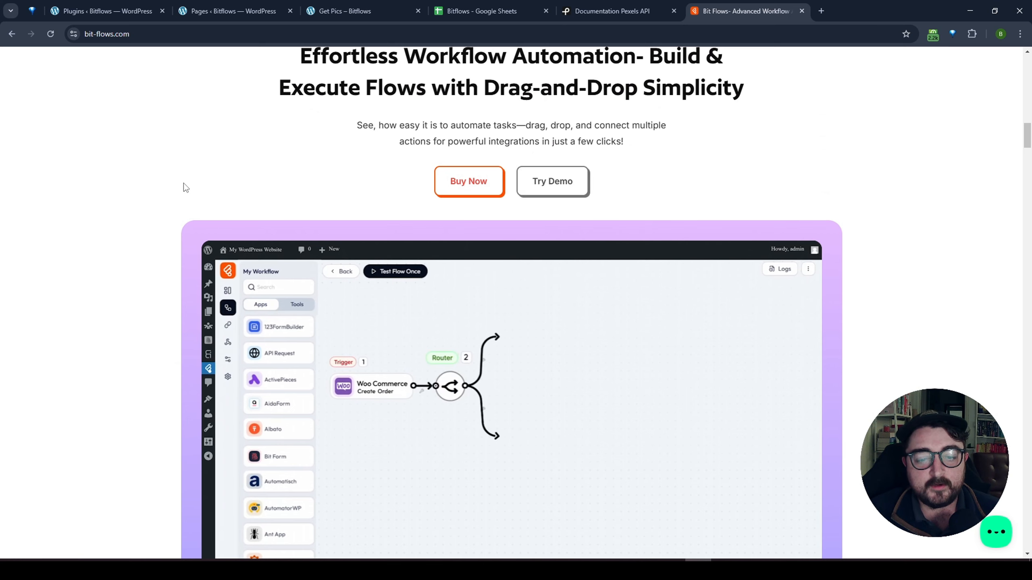
pyautogui.scroll(-1, 183, 183)
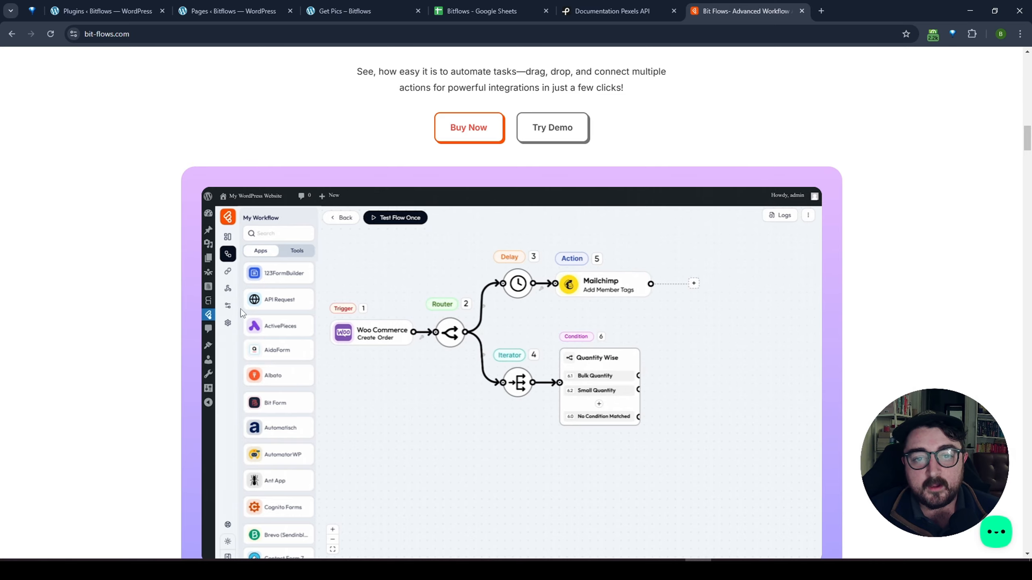
pyautogui.click(447, 137)
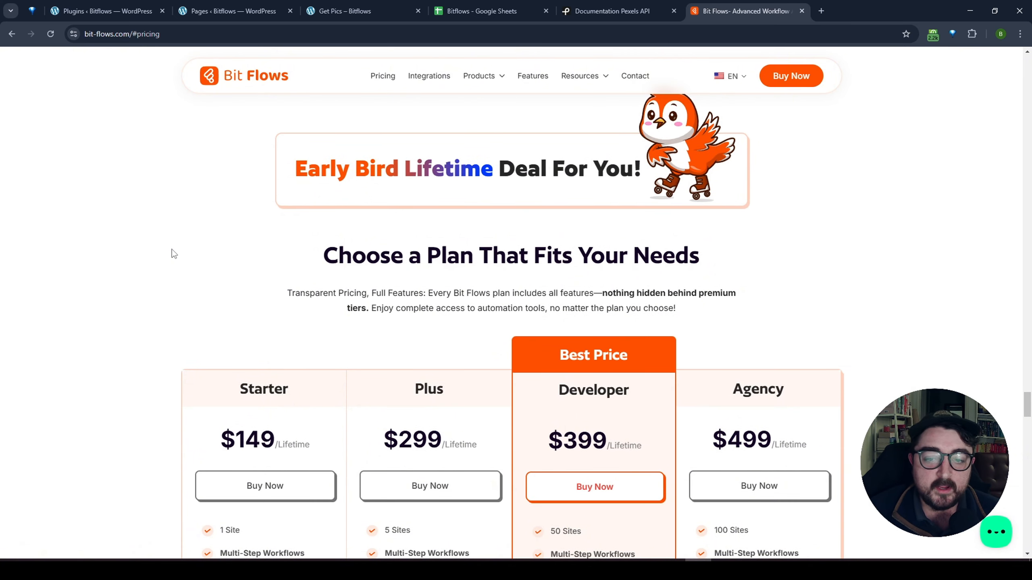
pyautogui.scroll(-3, 172, 249)
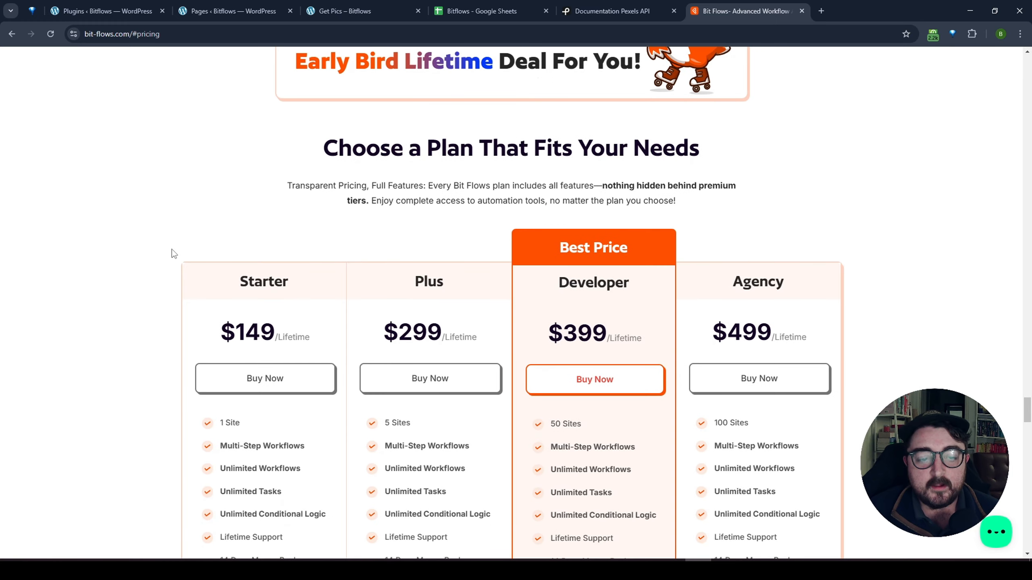
pyautogui.scroll(-1, 171, 249)
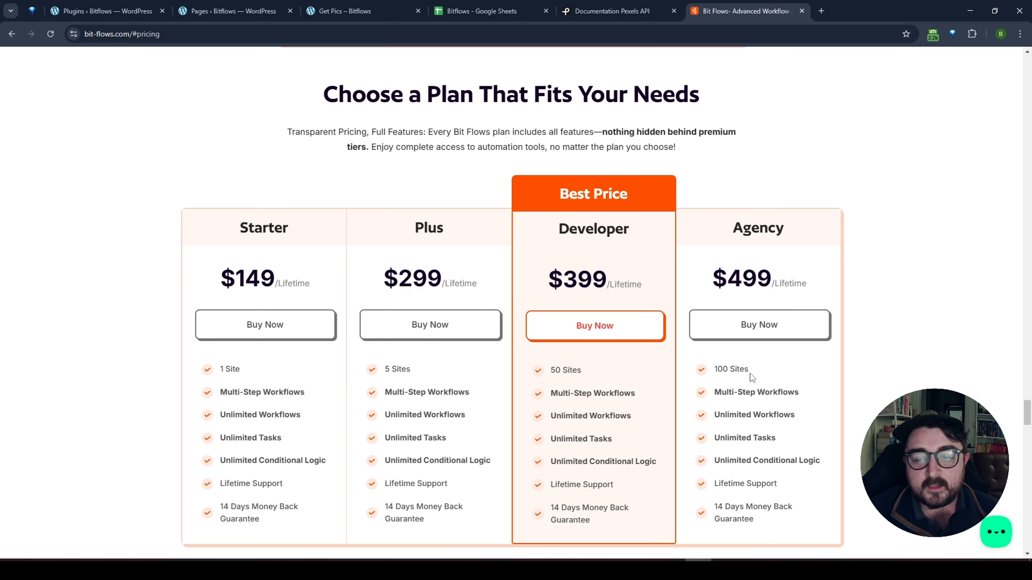
pyautogui.moveTo(752, 375); pyautogui.dragTo(547, 372)
pyautogui.click(779, 376)
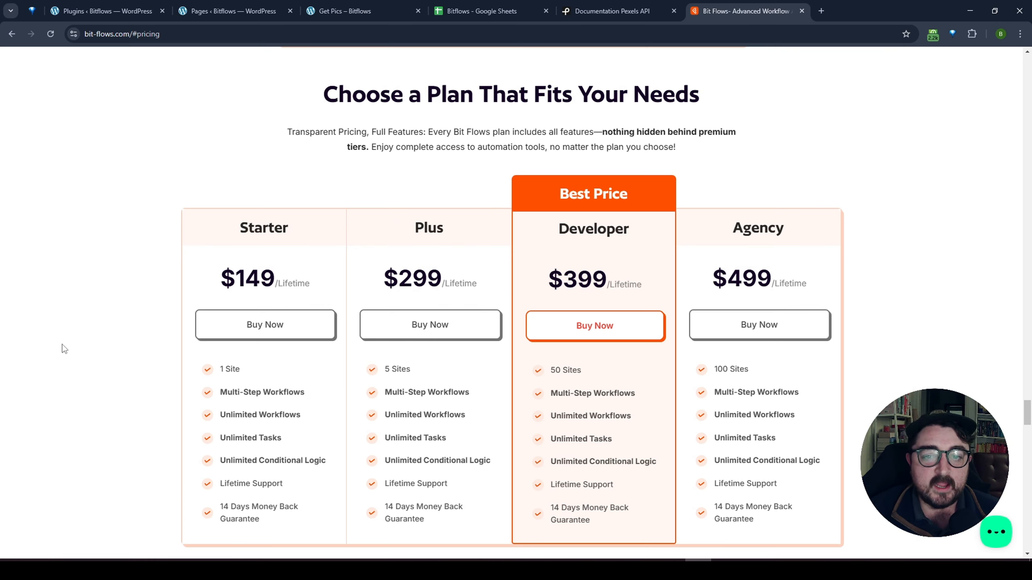
pyautogui.scroll(-4, 62, 345)
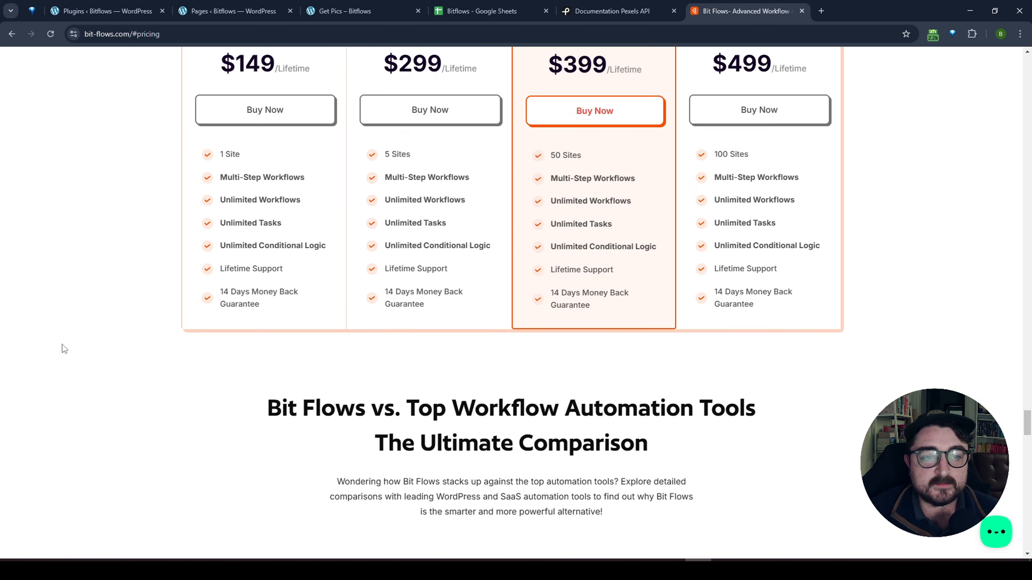
pyautogui.scroll(3, 62, 344)
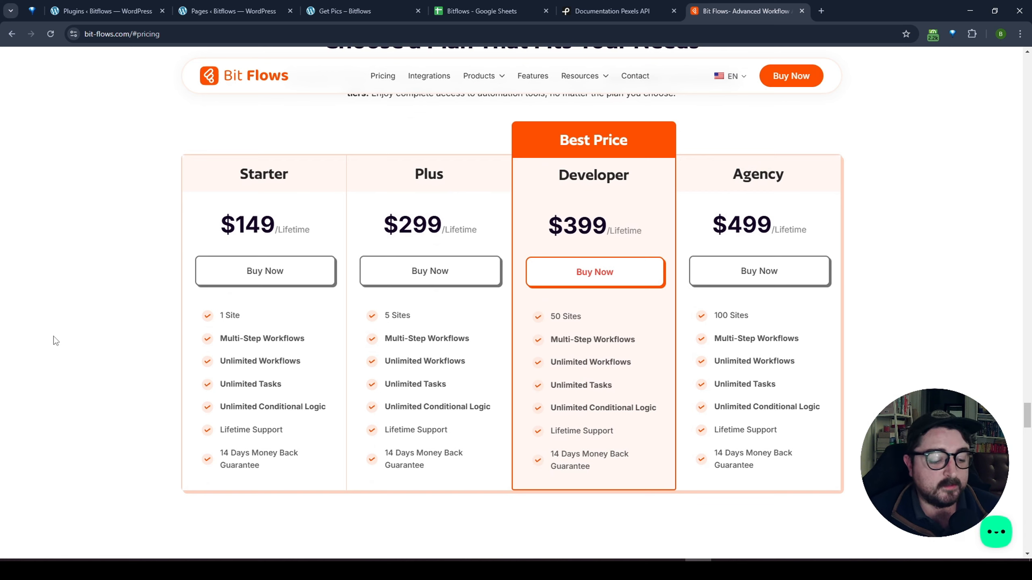
# Review the installed Bit Flows, Bit Flows Pro and Bit Form Pro plugins, then open the Bit Flows Pro dashboard.
pyautogui.click(109, 13)
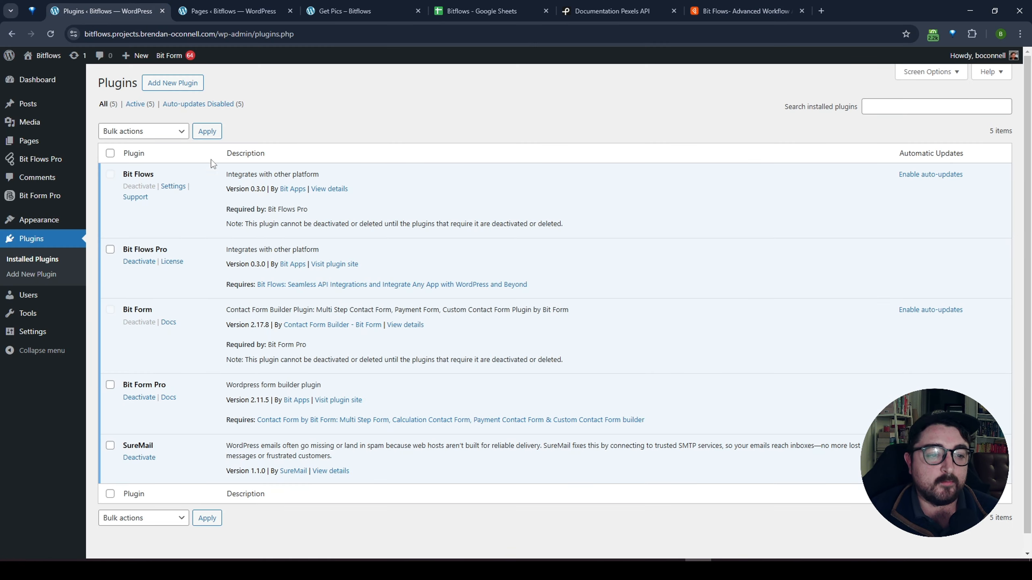
pyautogui.moveTo(181, 178); pyautogui.dragTo(123, 177)
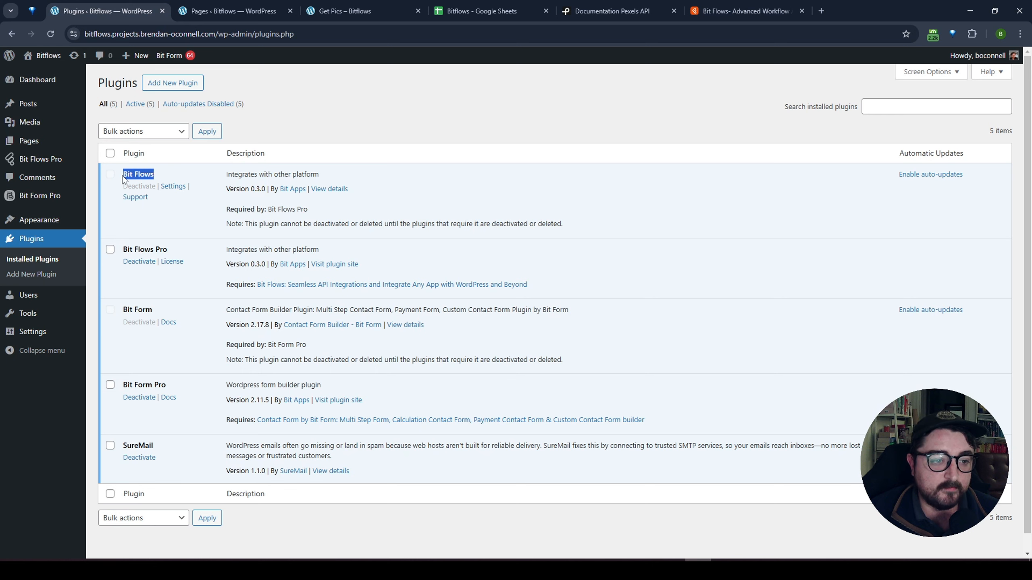
pyautogui.click(342, 122)
pyautogui.moveTo(168, 249); pyautogui.dragTo(125, 251)
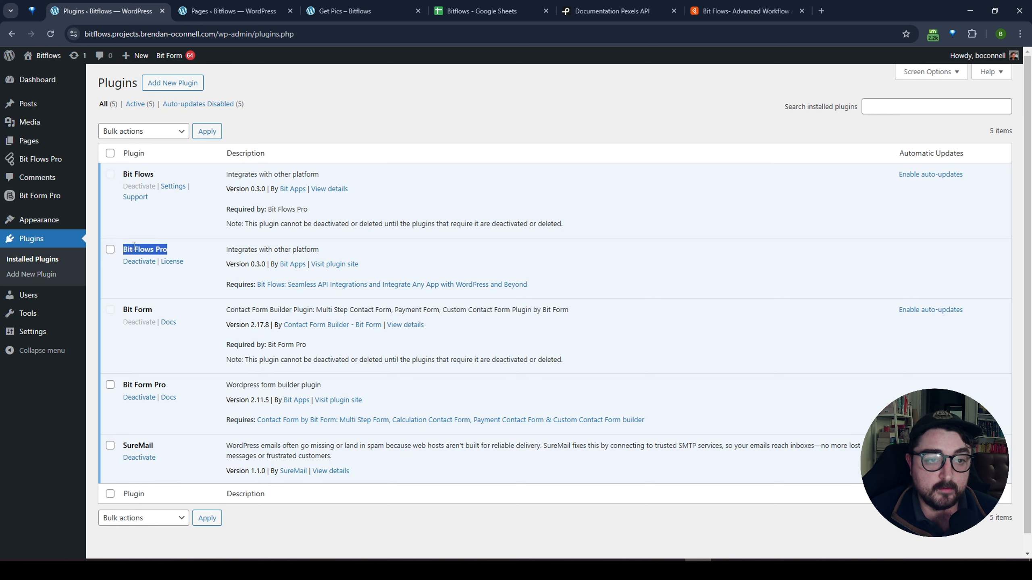
pyautogui.click(382, 105)
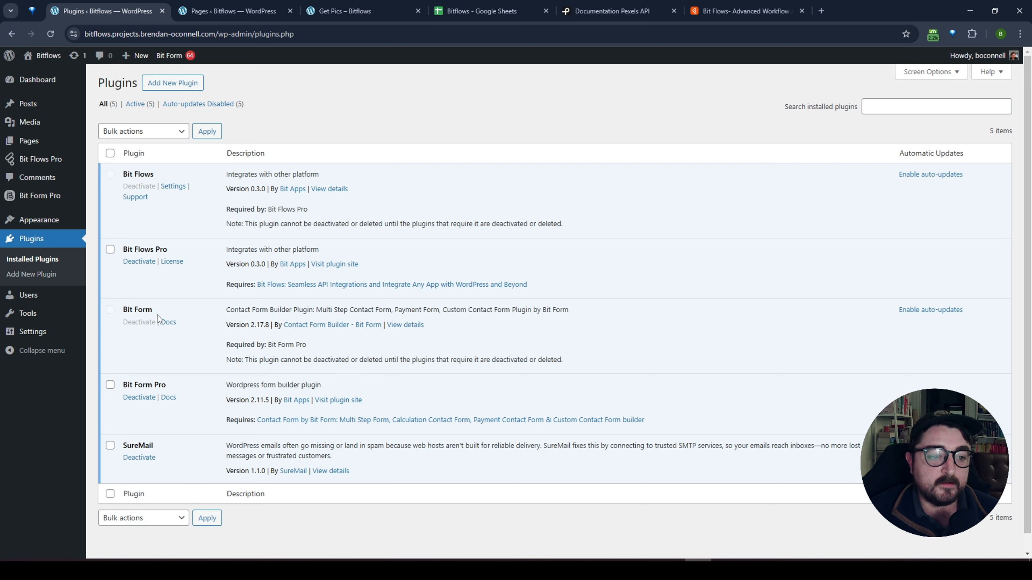
pyautogui.moveTo(169, 384); pyautogui.dragTo(122, 385)
pyautogui.click(188, 361)
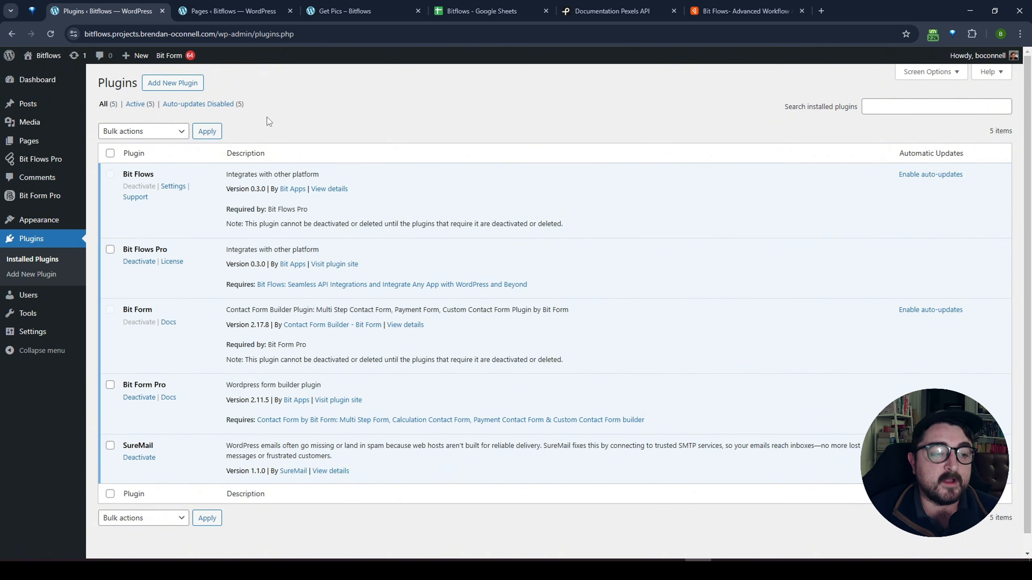
pyautogui.click(33, 166)
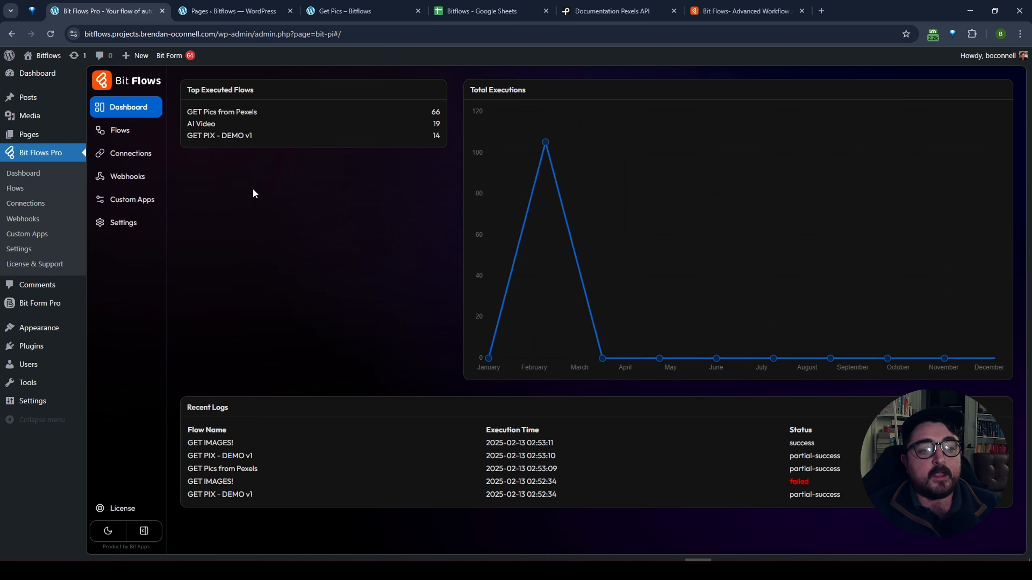
# Toggle light mode and back, inspect the Recent Logs statuses, then go to the Flows list.
pyautogui.click(108, 531)
pyautogui.click(107, 530)
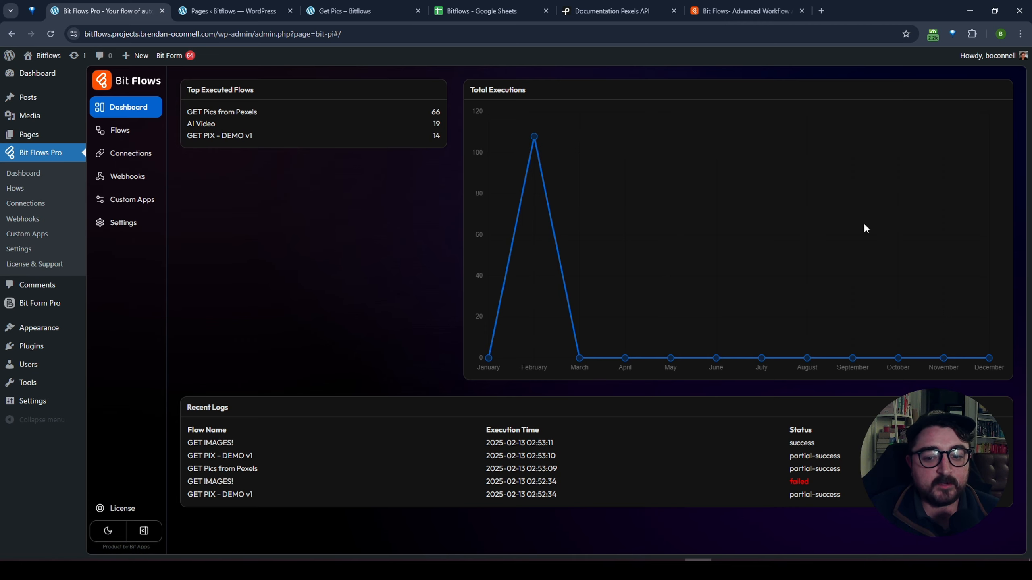
pyautogui.moveTo(277, 427); pyautogui.dragTo(685, 517)
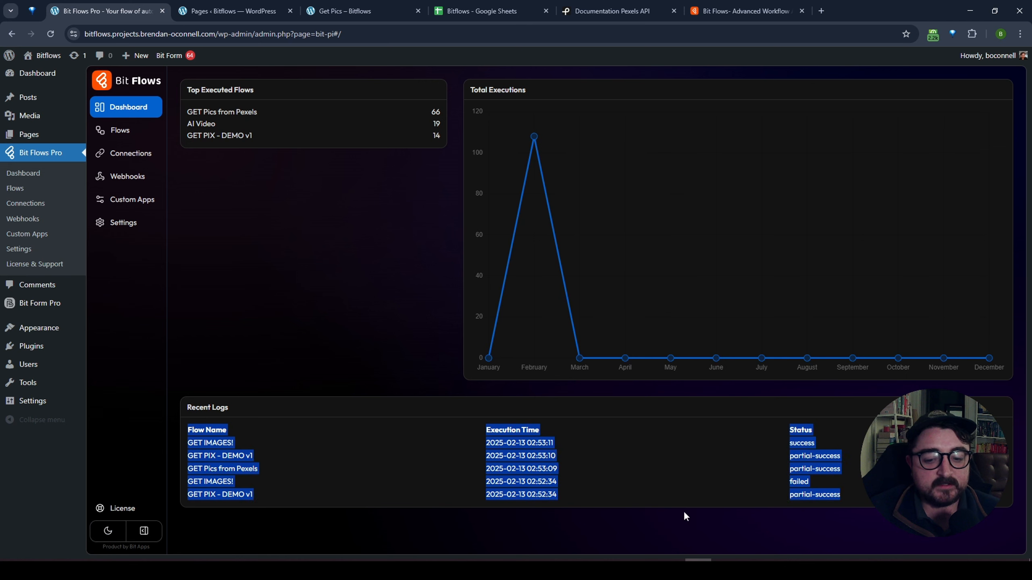
pyautogui.click(837, 490)
pyautogui.moveTo(827, 492); pyautogui.dragTo(773, 489)
pyautogui.click(838, 494)
pyautogui.click(852, 458)
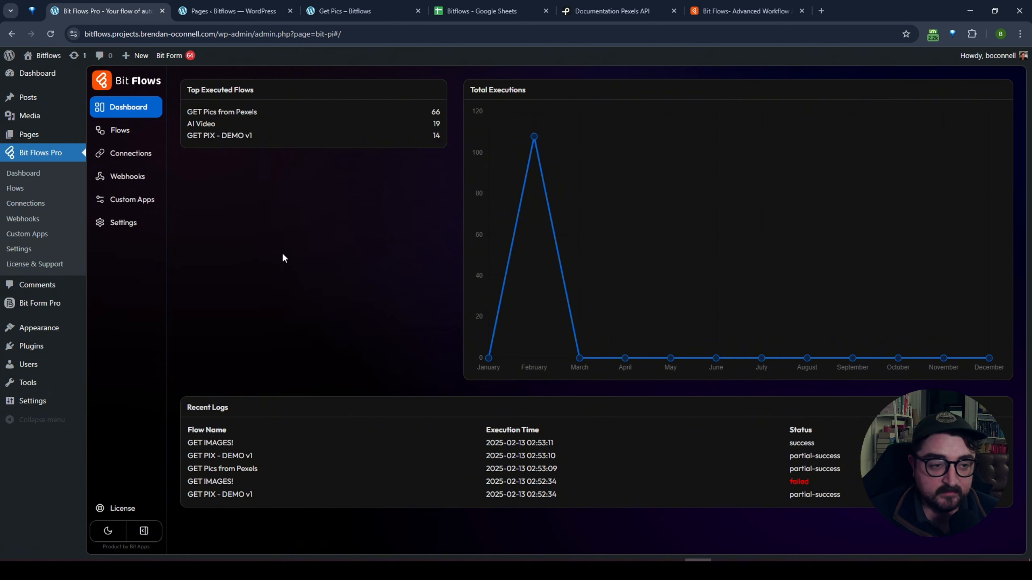
pyautogui.click(122, 138)
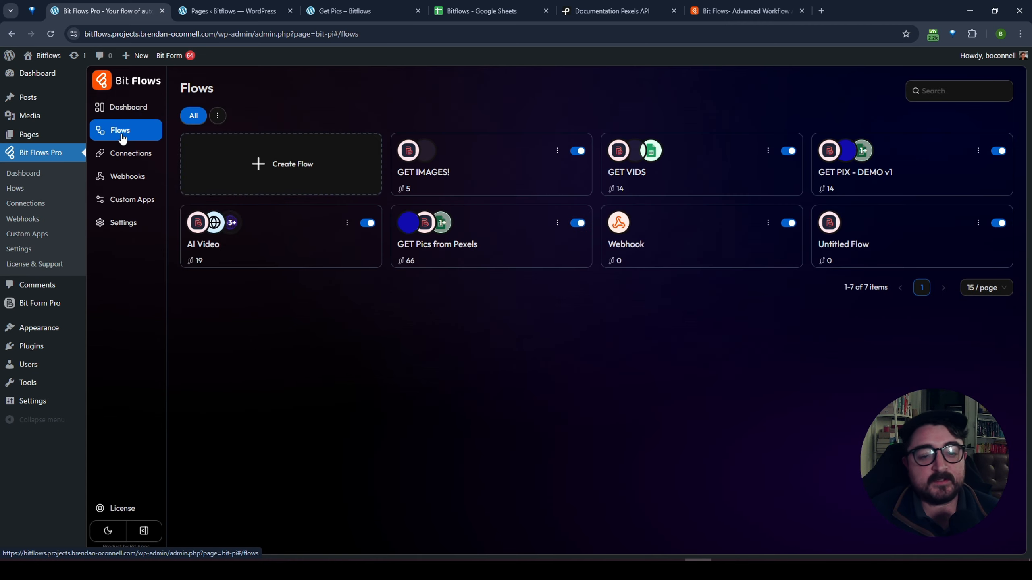
# Start a new flow titled DEMO with the Blank template, correcting the mistyped 'DMEO'.
pyautogui.click(260, 164)
pyautogui.tripleClick(474, 212)
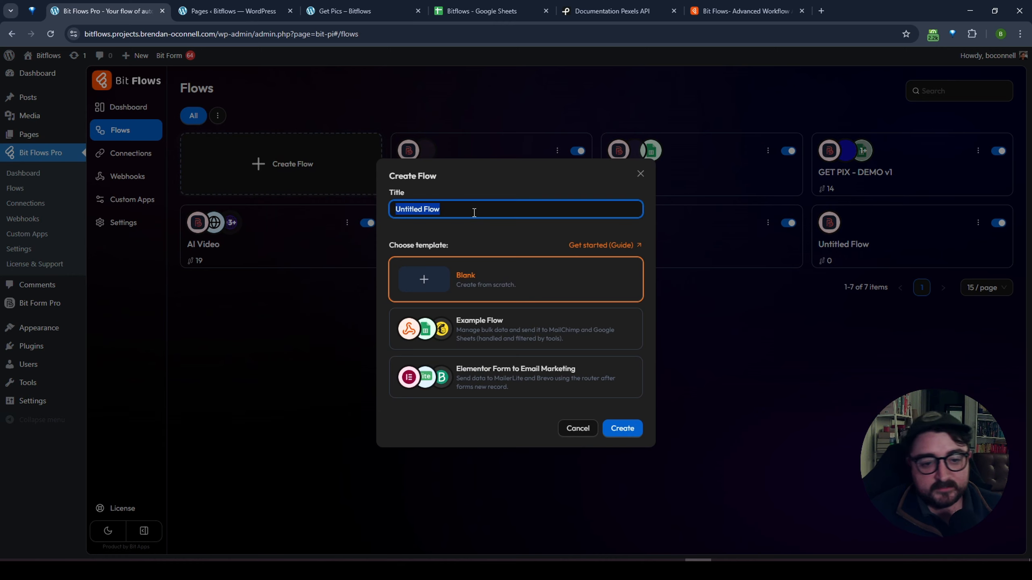
pyautogui.write('DMEO')
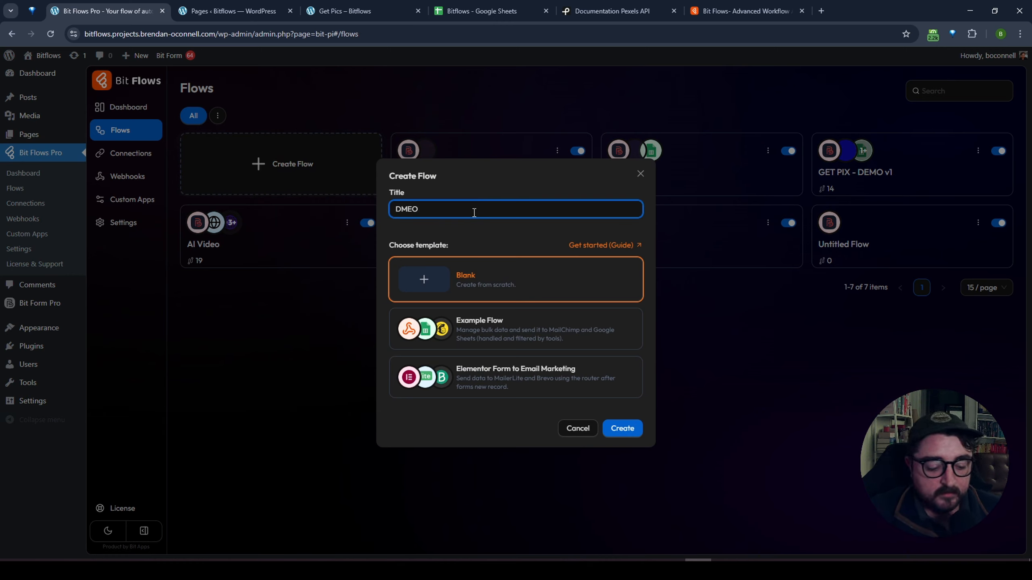
pyautogui.tripleClick(473, 211)
pyautogui.write('DEMO')
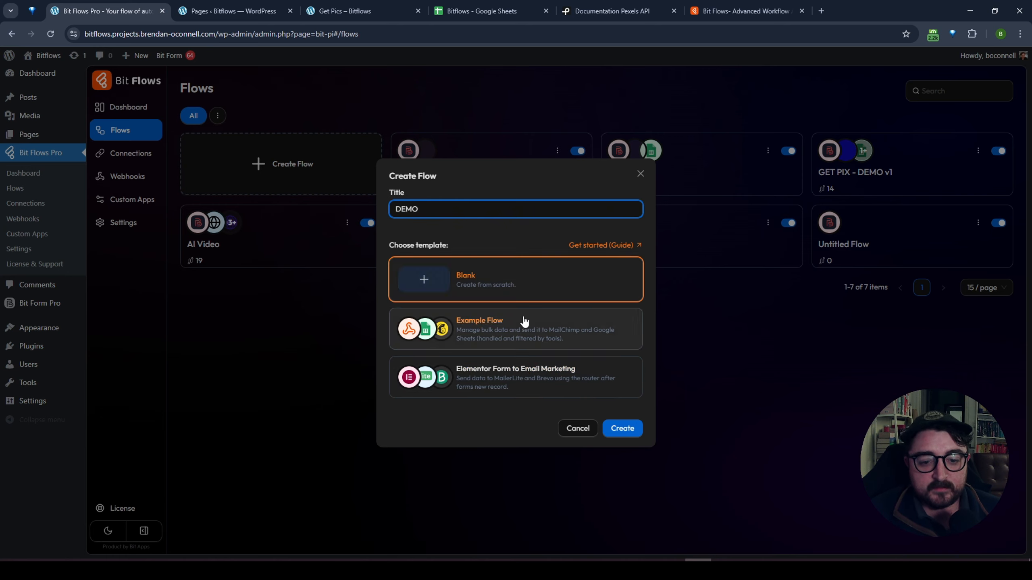
pyautogui.click(430, 279)
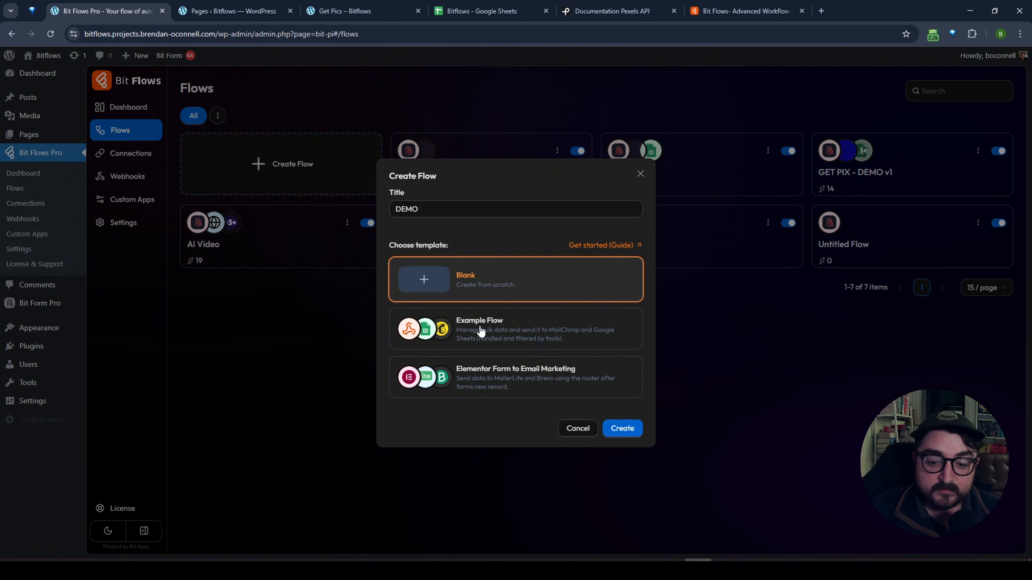
# Create the DEMO flow, reposition the canvas around the trigger node, and bring up the trigger's app list.
pyautogui.click(623, 429)
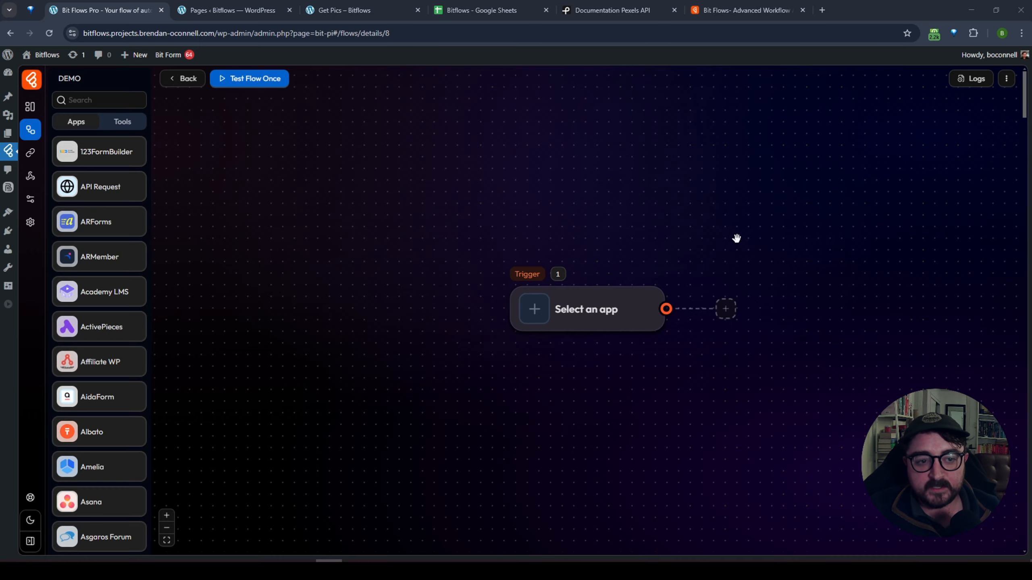
pyautogui.moveTo(735, 235); pyautogui.dragTo(598, 193)
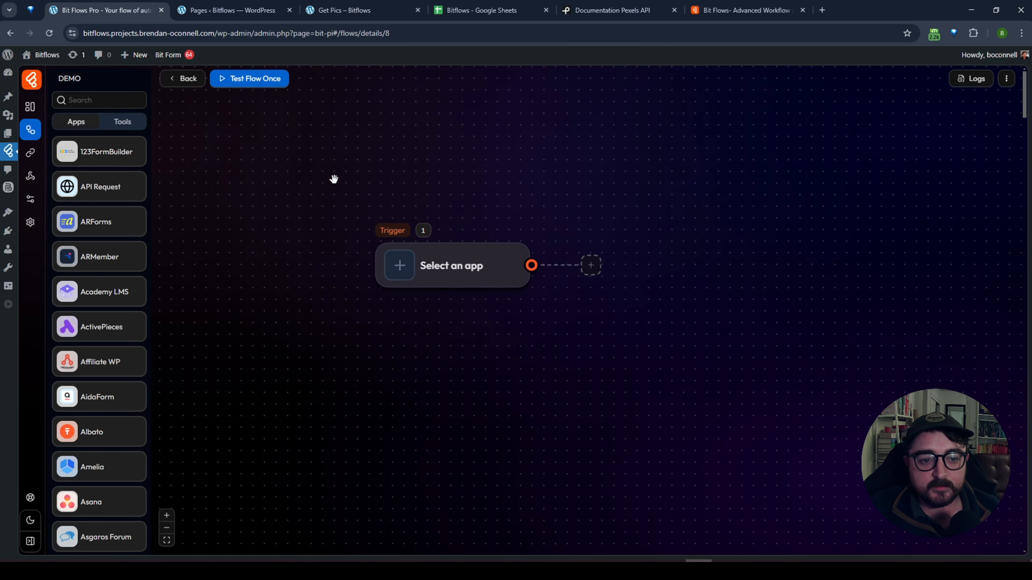
pyautogui.moveTo(331, 178); pyautogui.dragTo(641, 184)
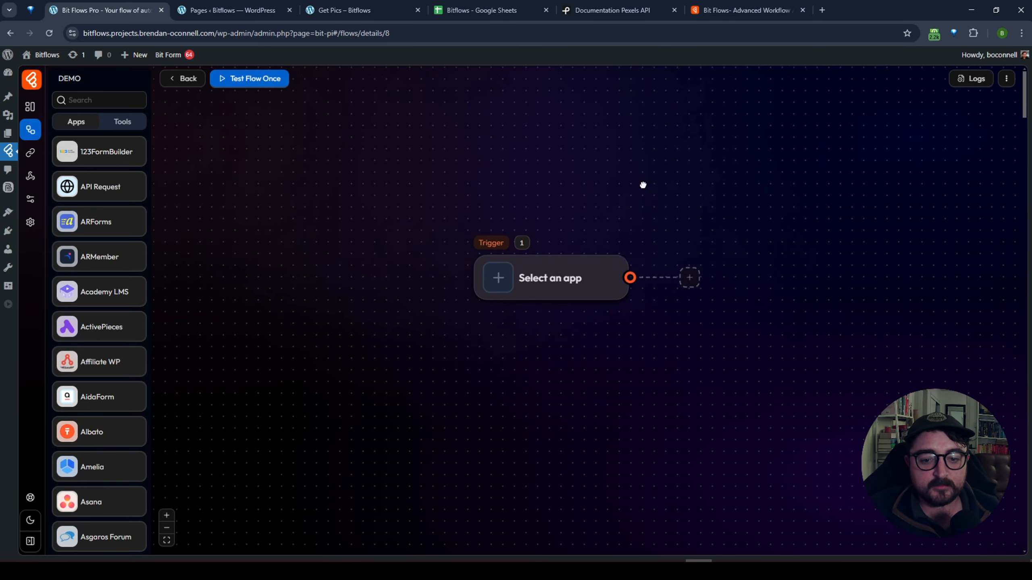
pyautogui.scroll(3, 461, 207)
pyautogui.scroll(-3, 461, 208)
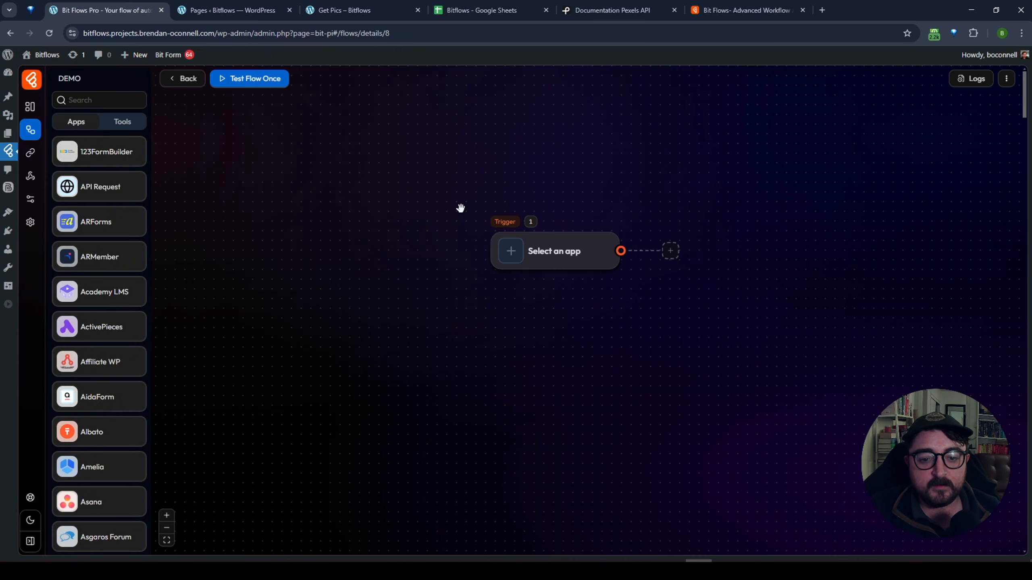
pyautogui.moveTo(578, 226); pyautogui.dragTo(403, 261)
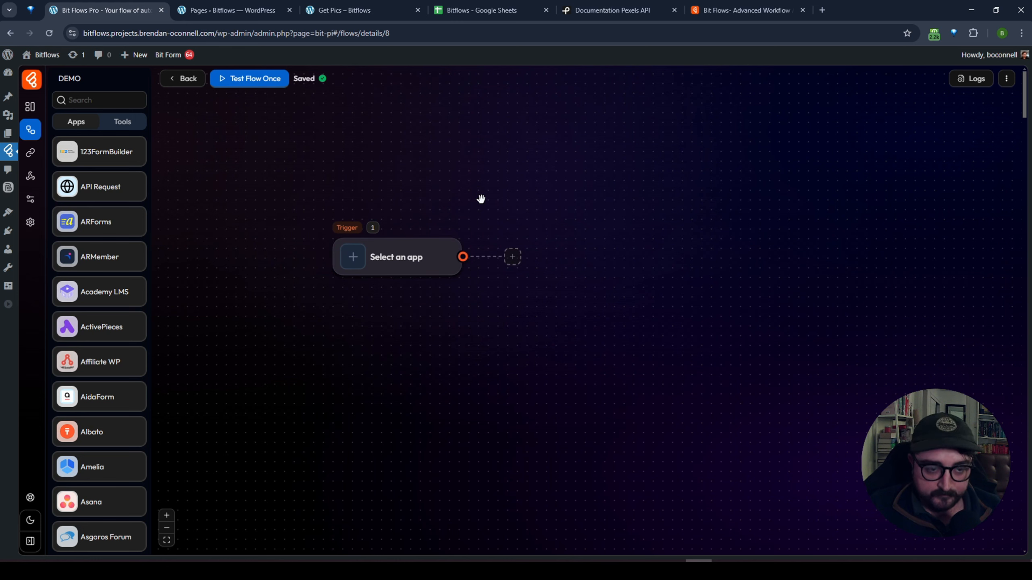
pyautogui.moveTo(481, 198); pyautogui.dragTo(551, 217)
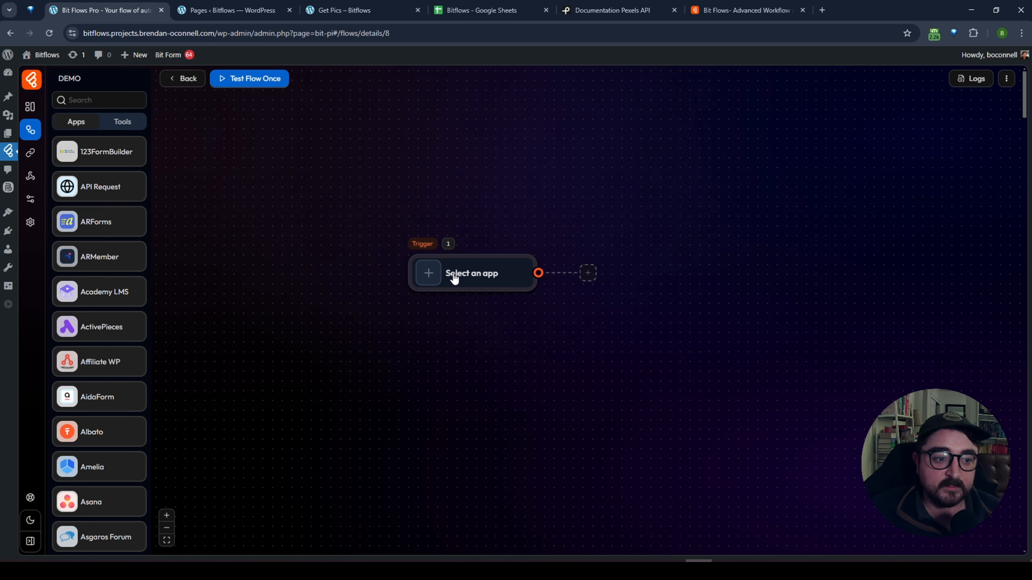
pyautogui.click(429, 277)
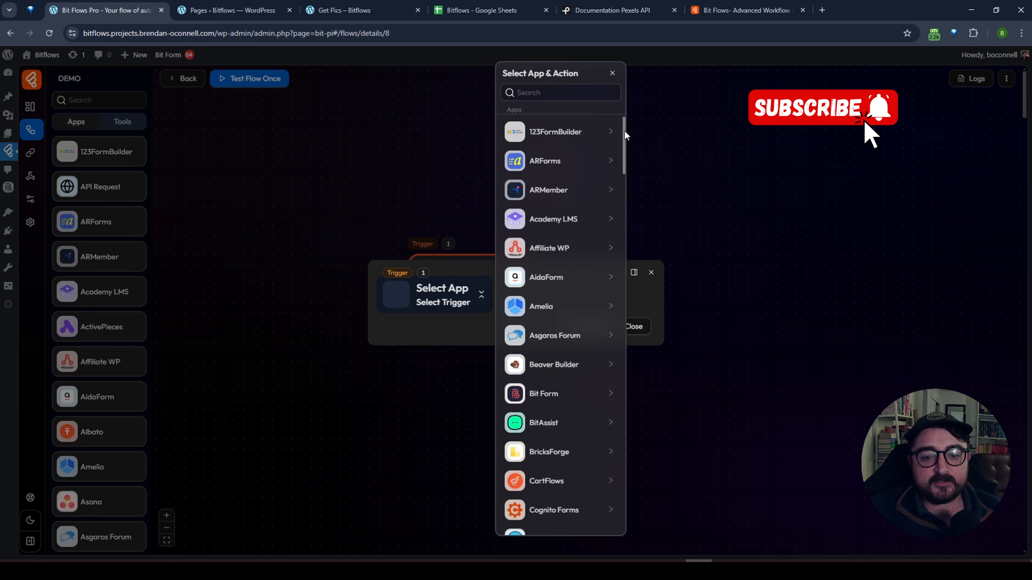
pyautogui.scroll(-3, 584, 260)
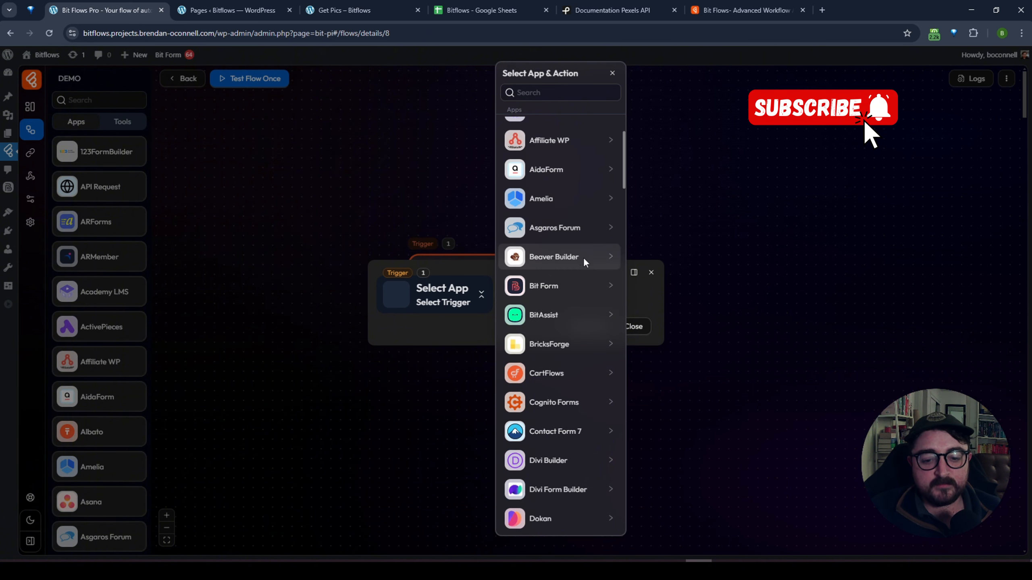
pyautogui.scroll(-3, 585, 263)
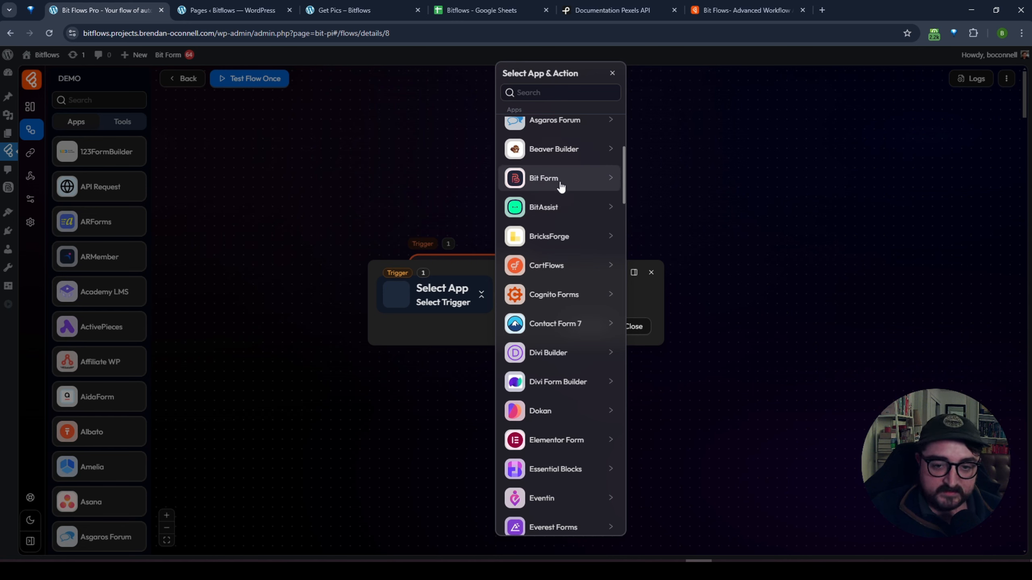
pyautogui.scroll(-1, 585, 346)
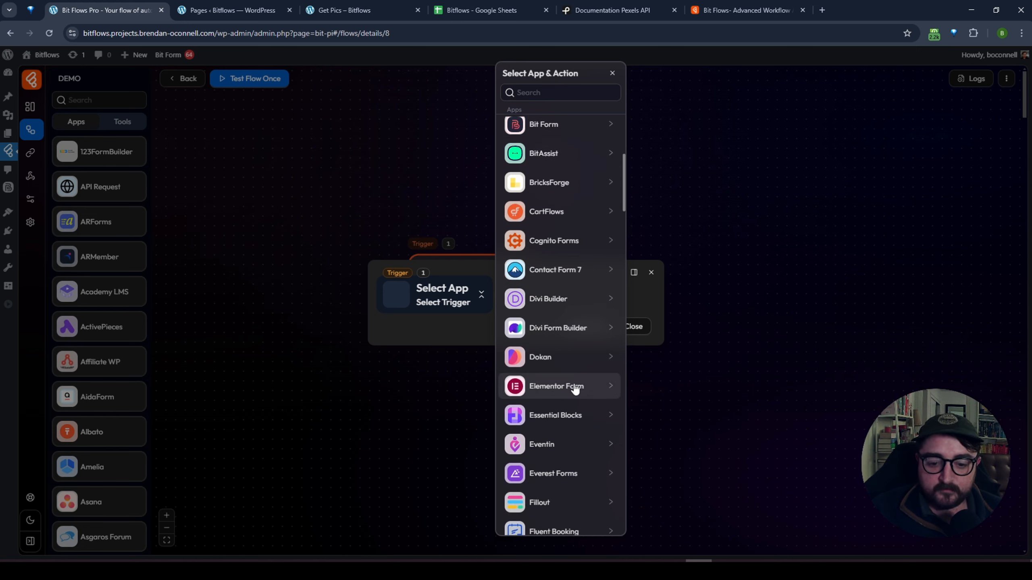
pyautogui.scroll(-3, 575, 391)
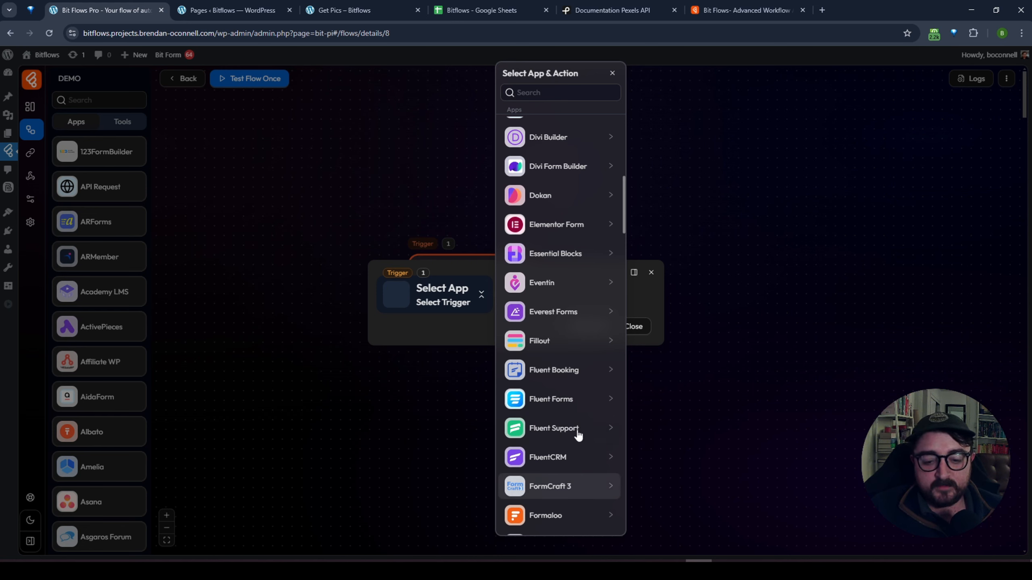
pyautogui.scroll(-6, 576, 434)
pyautogui.scroll(-1, 578, 435)
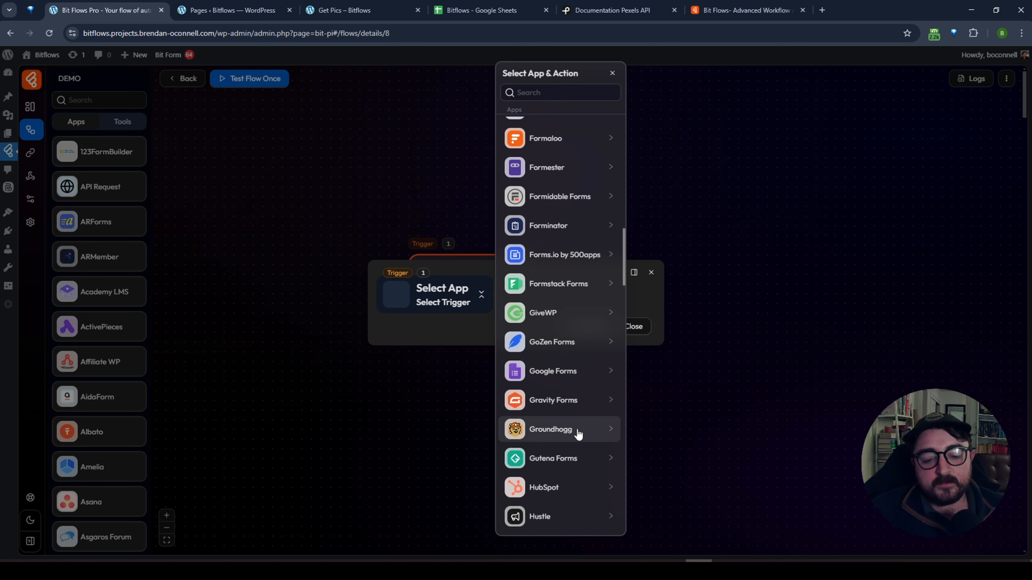
pyautogui.scroll(-3, 578, 434)
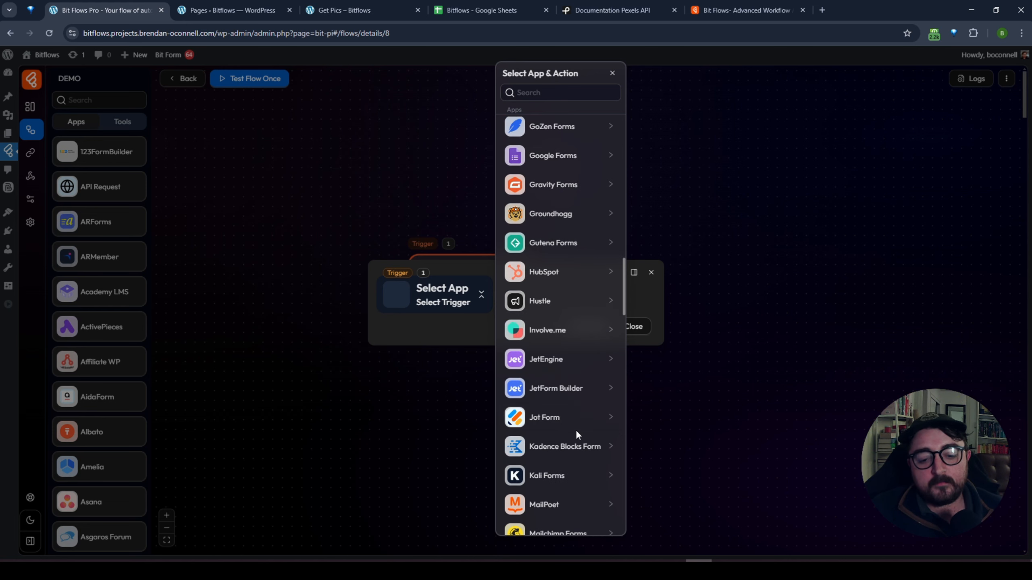
pyautogui.scroll(12, 576, 432)
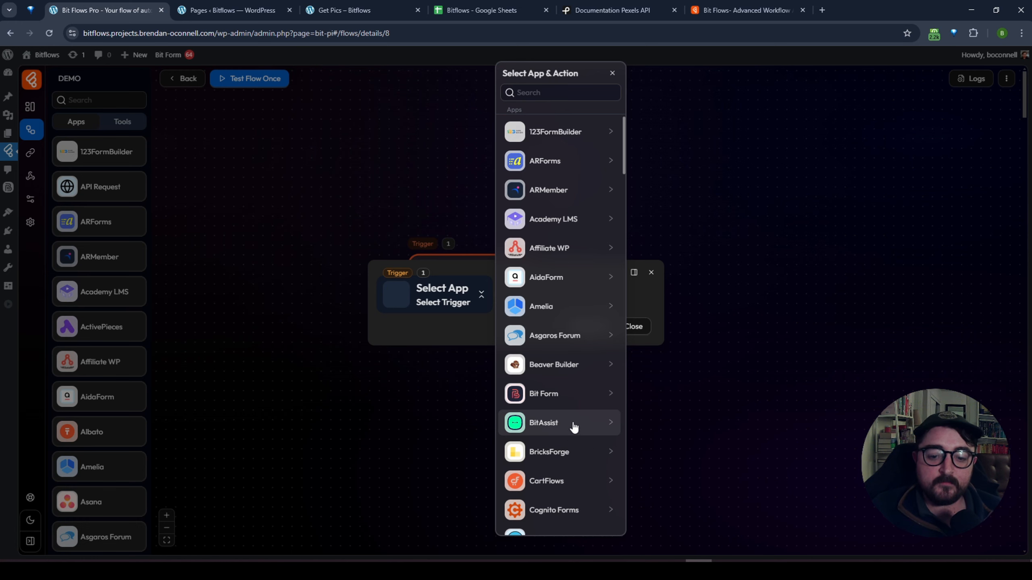
# Compare triggers of Bit Form, Beaver Builder, Asgaros Forum, Amelia, AidaForm and Affiliate WP, then pick Bit Form's Submit Success.
pyautogui.click(553, 402)
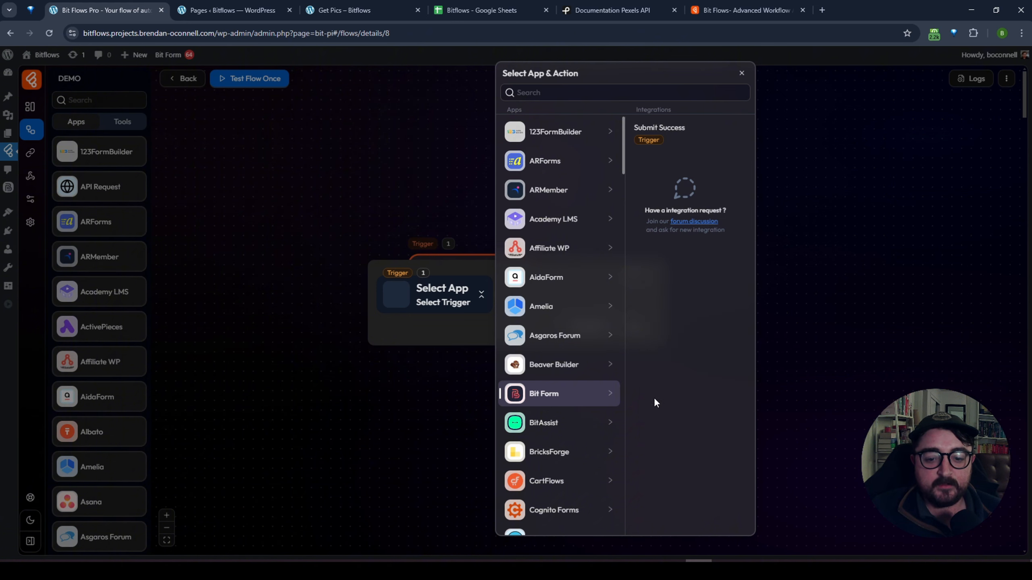
pyautogui.click(569, 366)
pyautogui.click(528, 336)
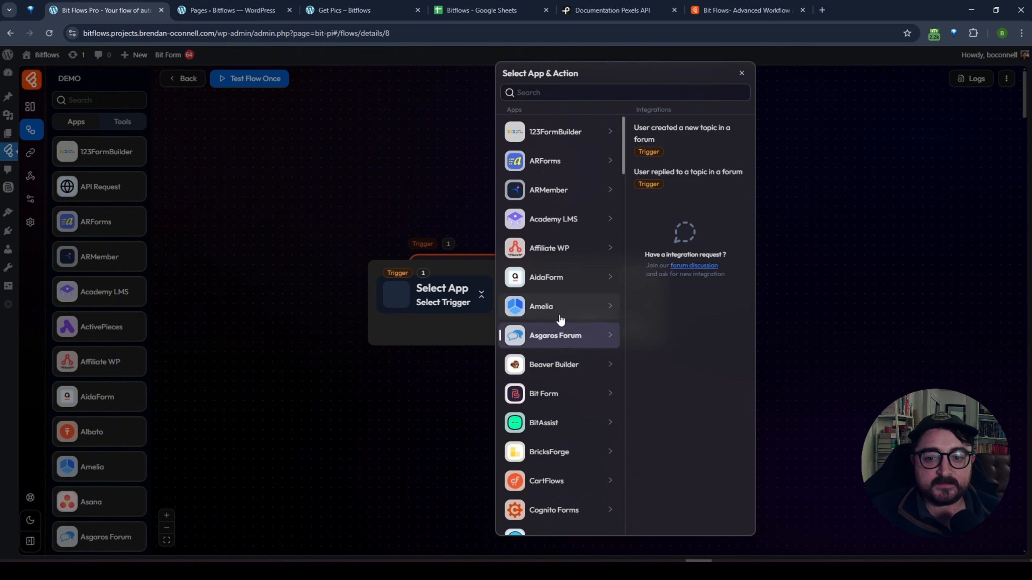
pyautogui.click(553, 304)
pyautogui.click(559, 278)
pyautogui.click(560, 250)
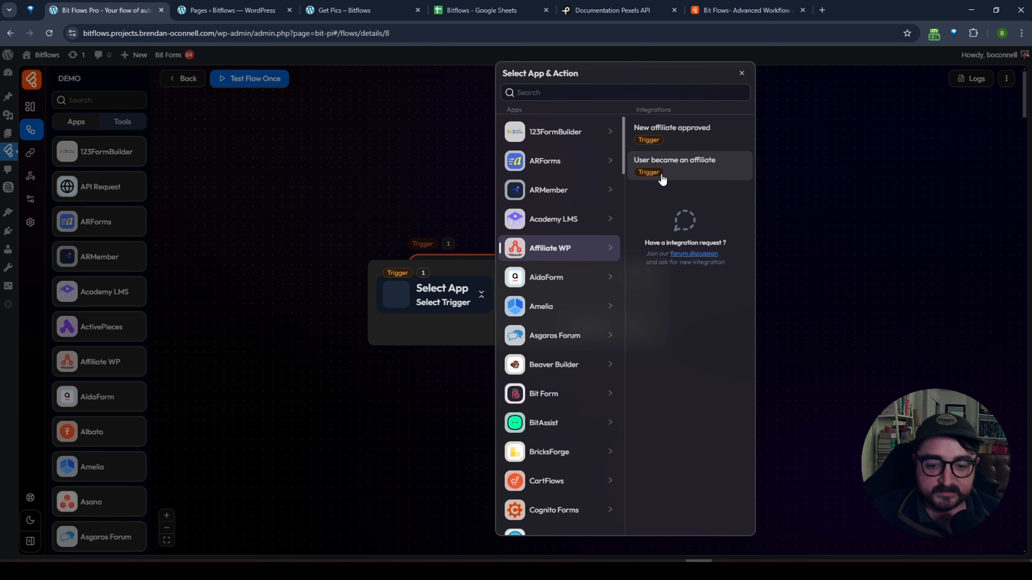
pyautogui.click(569, 393)
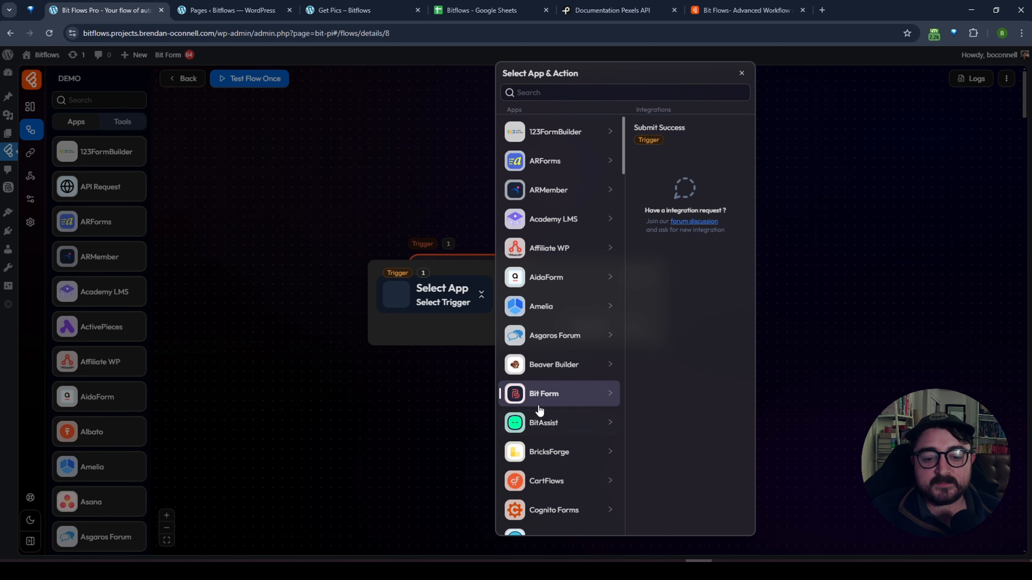
pyautogui.click(672, 142)
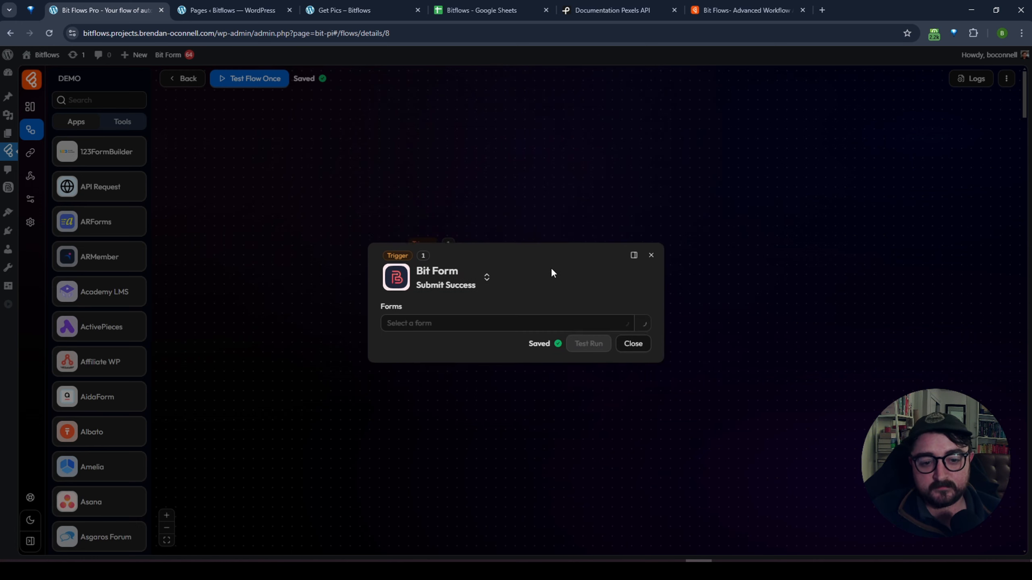
# Set the Bit Form trigger's form to 'Get and Post' and close the trigger dialog.
pyautogui.click(486, 321)
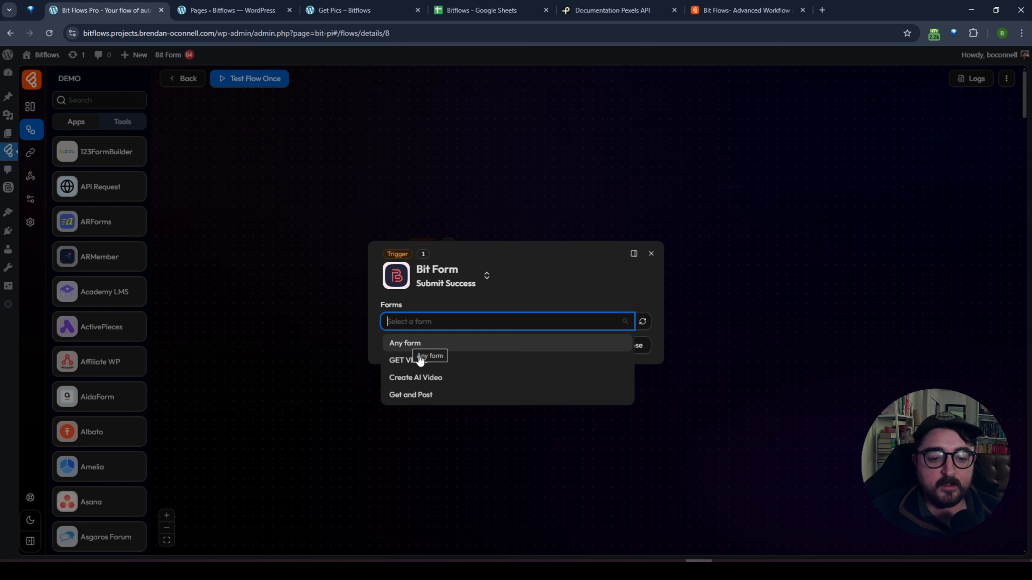
pyautogui.click(407, 397)
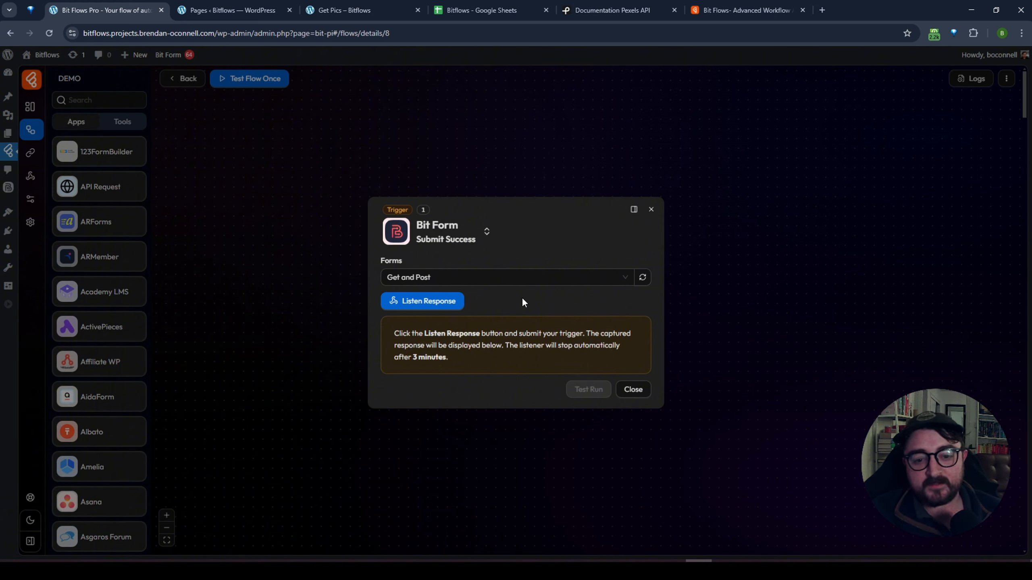
pyautogui.click(633, 390)
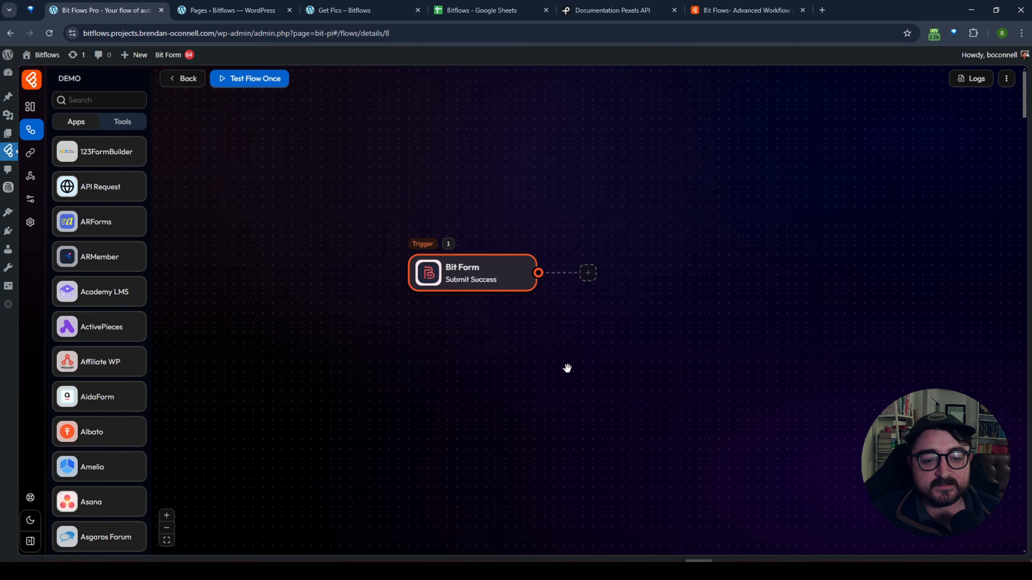
# Add a new action step after the Bit Form trigger, browse its app list, and close it without choosing.
pyautogui.moveTo(567, 368); pyautogui.dragTo(488, 372)
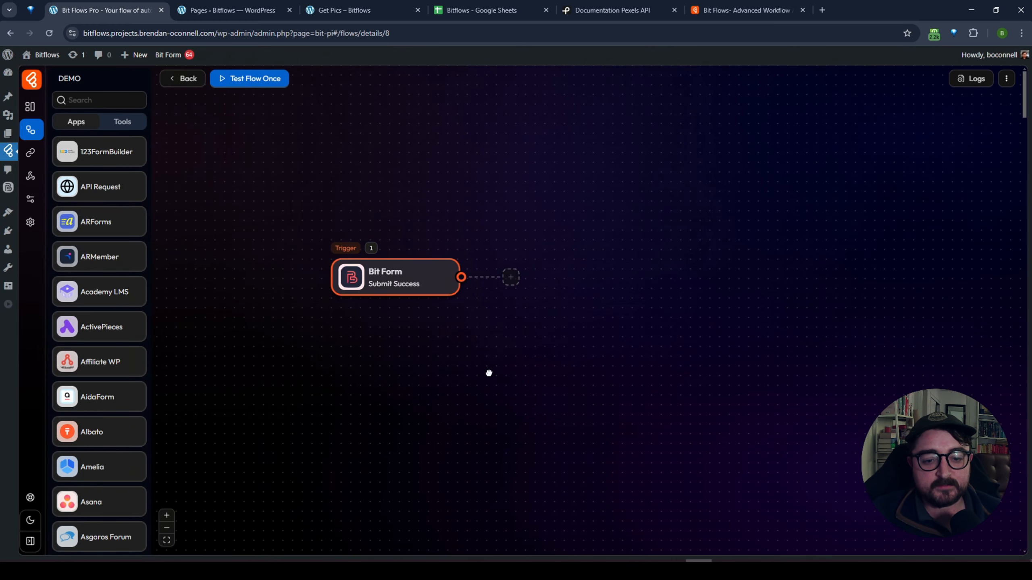
pyautogui.click(510, 278)
pyautogui.click(558, 279)
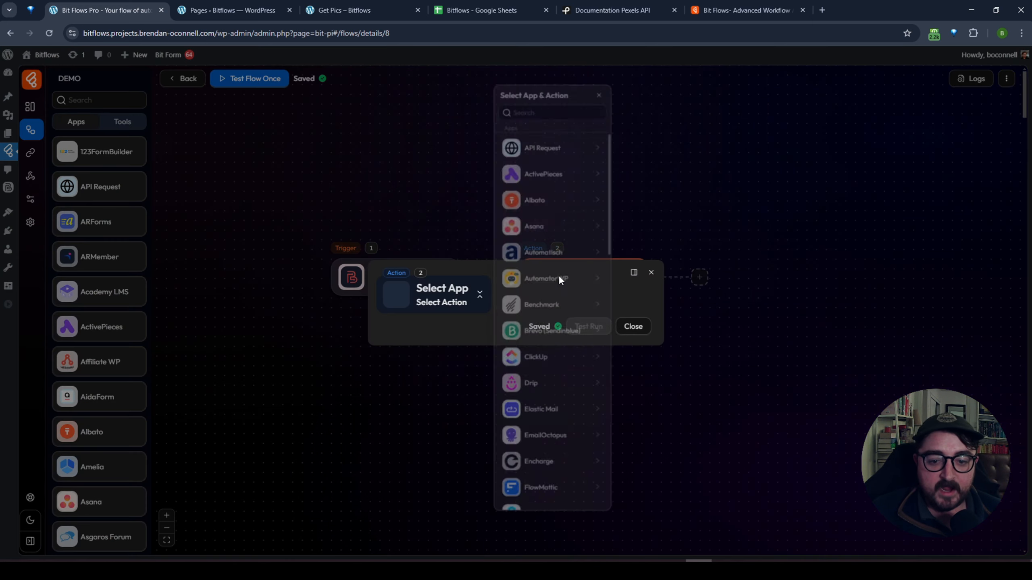
pyautogui.scroll(-15, 555, 341)
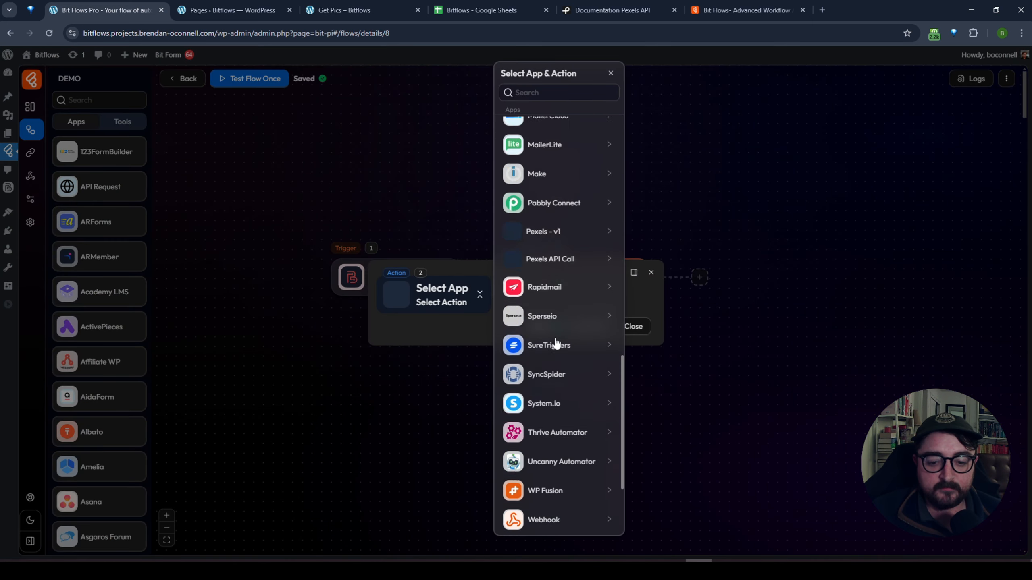
pyautogui.scroll(-3, 556, 344)
pyautogui.scroll(20, 555, 340)
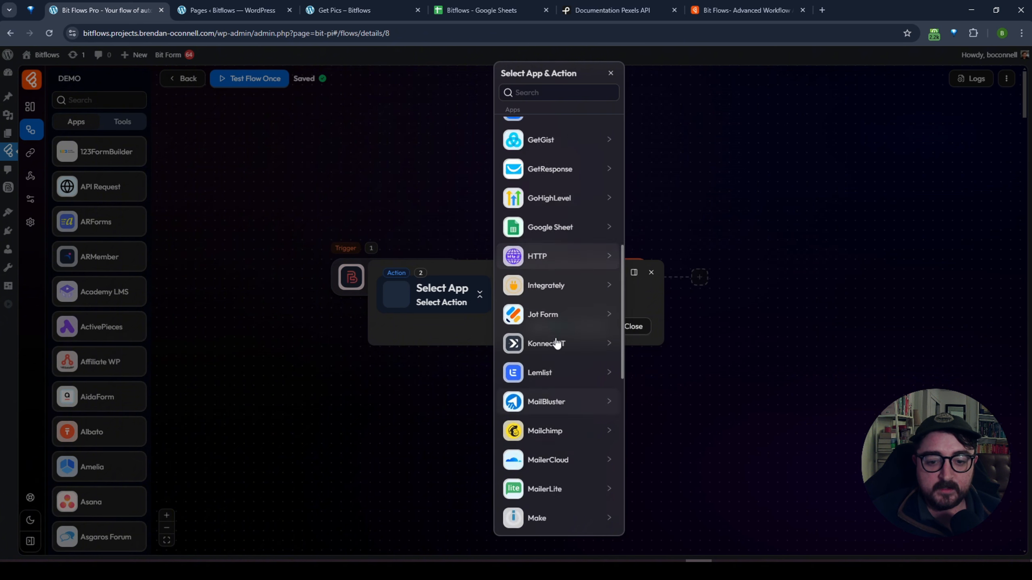
pyautogui.click(832, 188)
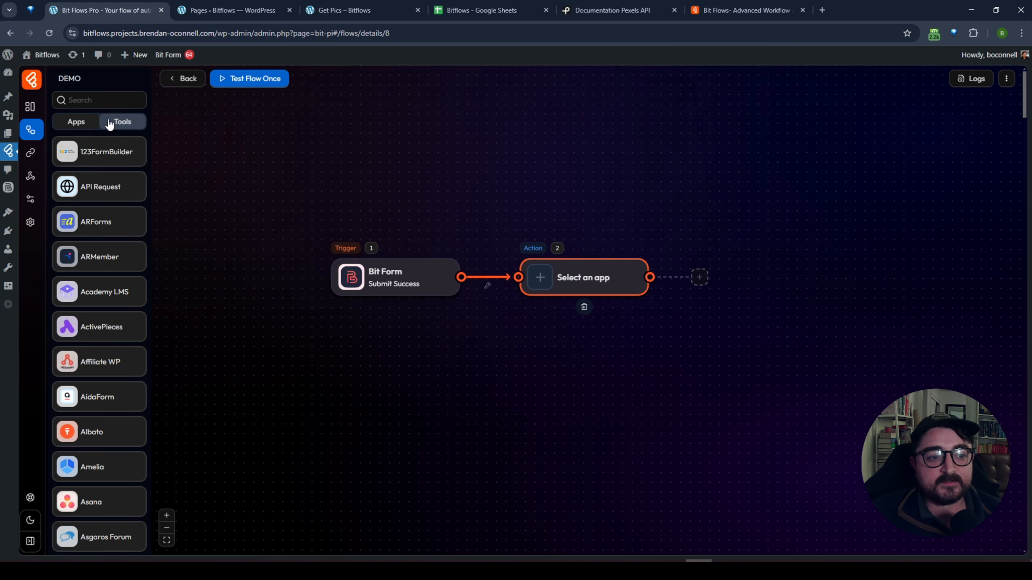
pyautogui.click(124, 123)
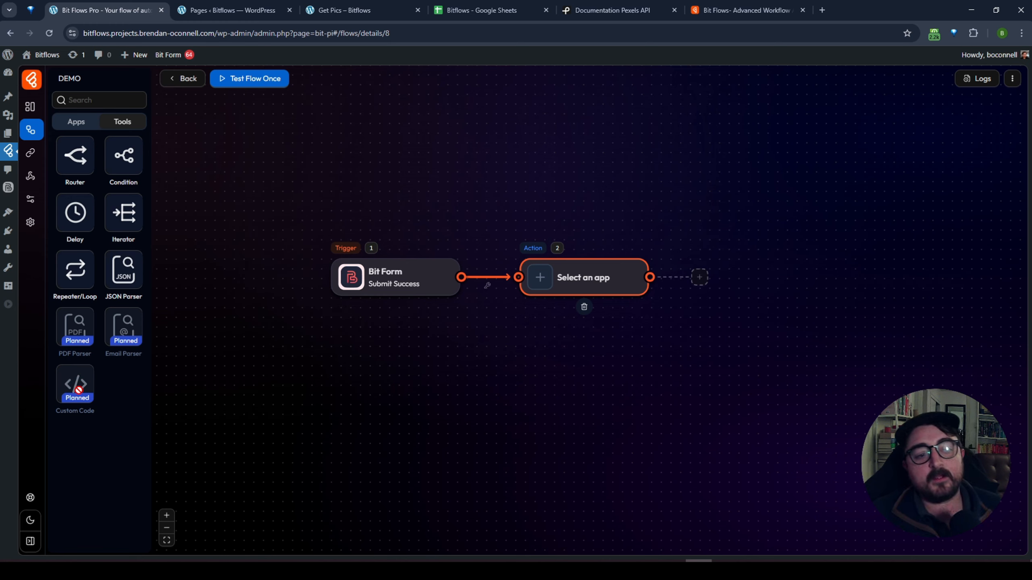
pyautogui.click(82, 128)
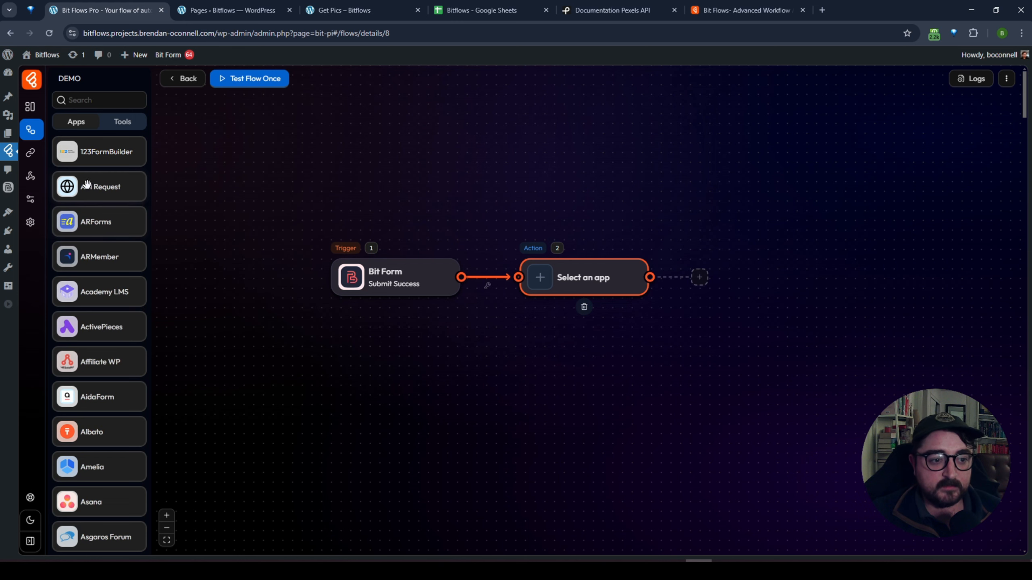
# Search apps for 'htt', clear it, delete the empty action, and drop API Request after Bit Form.
pyautogui.click(89, 105)
pyautogui.write('htt')
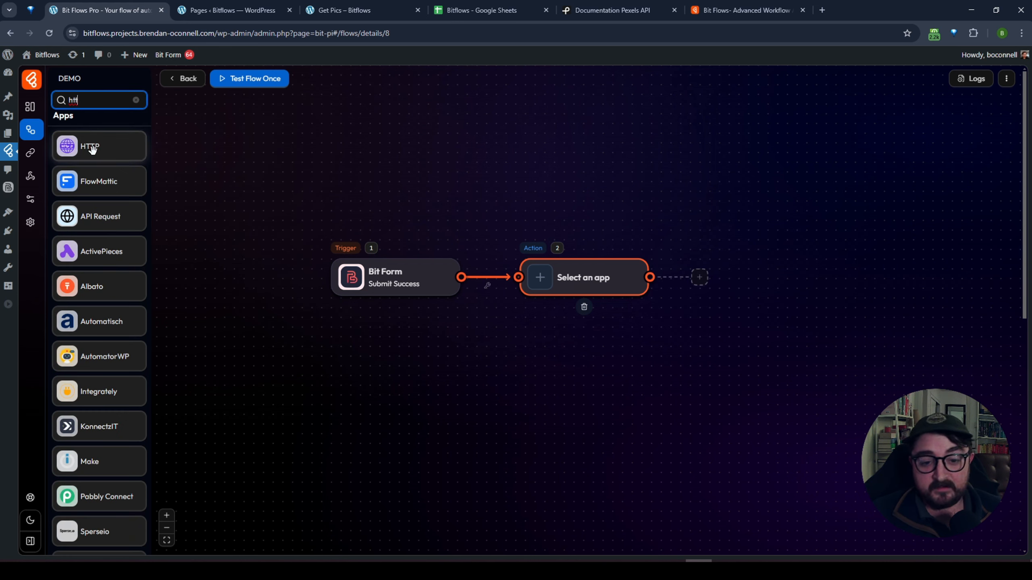
pyautogui.click(135, 100)
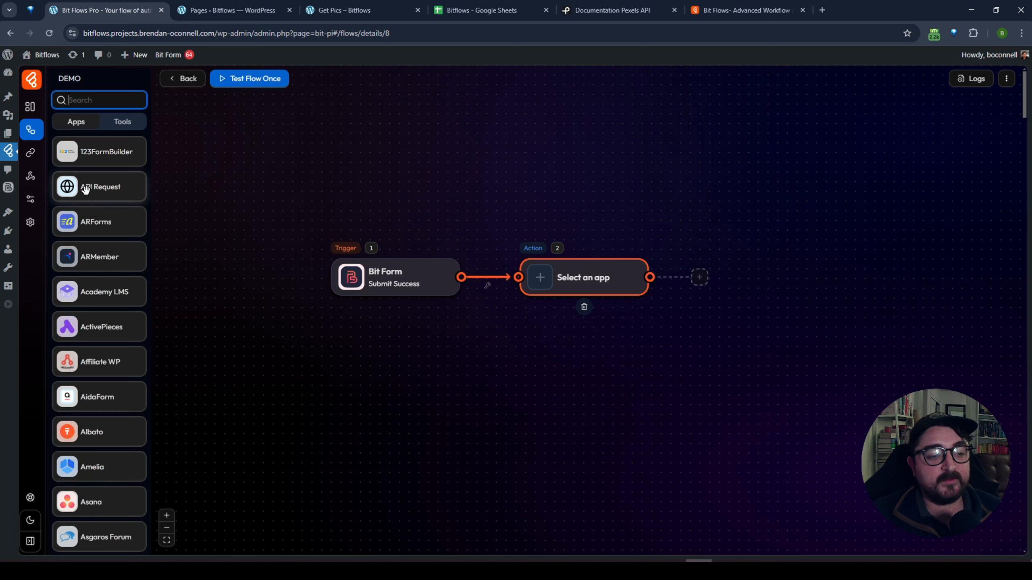
pyautogui.click(585, 311)
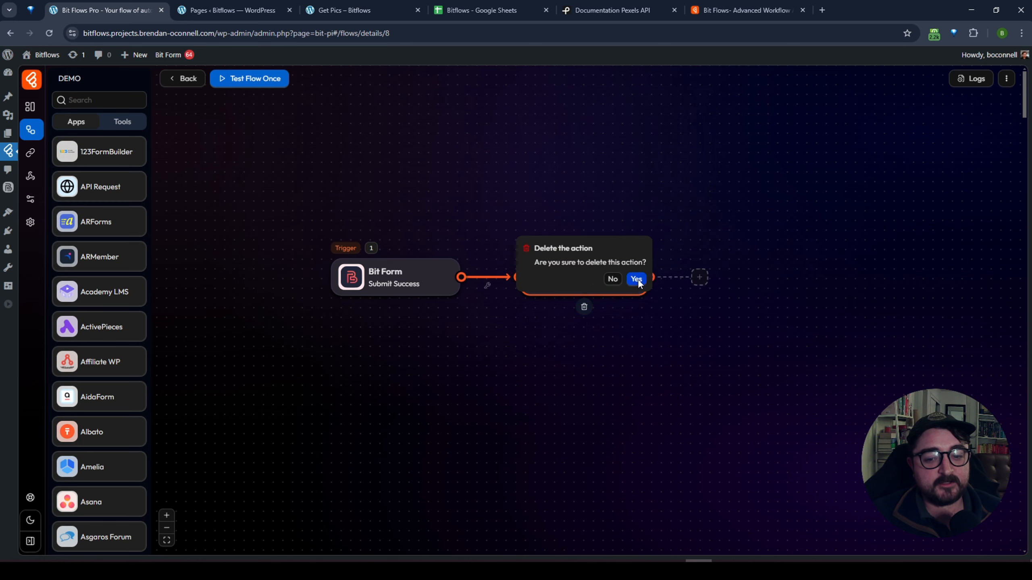
pyautogui.click(638, 279)
pyautogui.moveTo(113, 193); pyautogui.dragTo(582, 284)
# Set the API Request step's action to Make A Request.
pyautogui.click(544, 278)
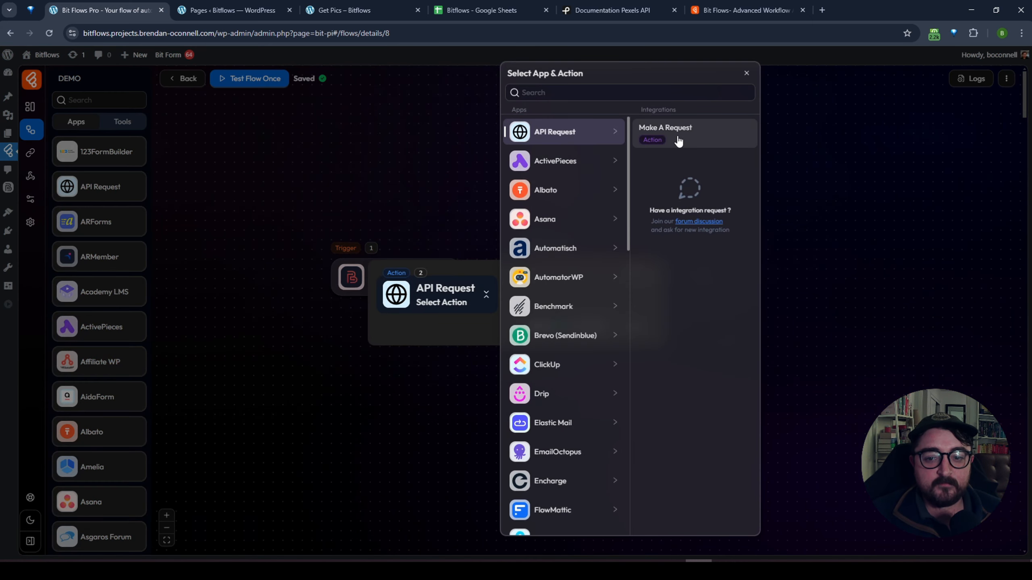
pyautogui.click(678, 141)
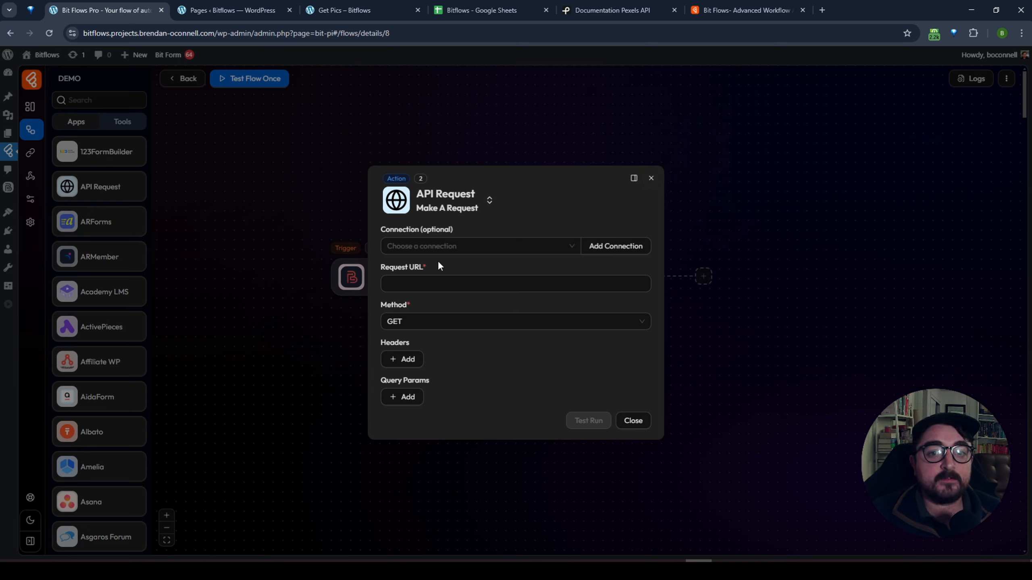
# In the Pexels docs, examine the Search for Photos curl example and its -H YOUR_API_KEY header.
pyautogui.click(604, 9)
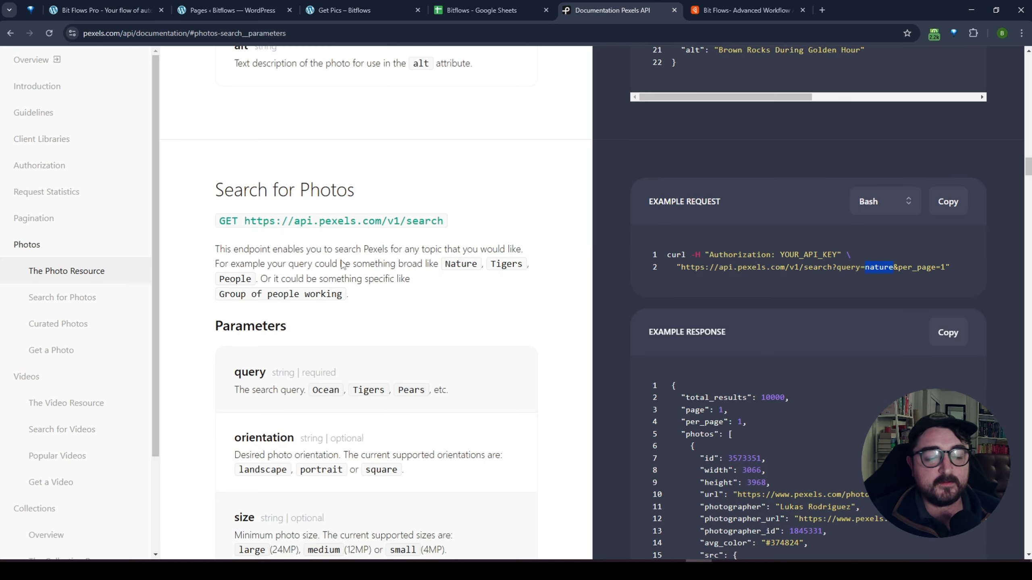
pyautogui.scroll(2, 335, 264)
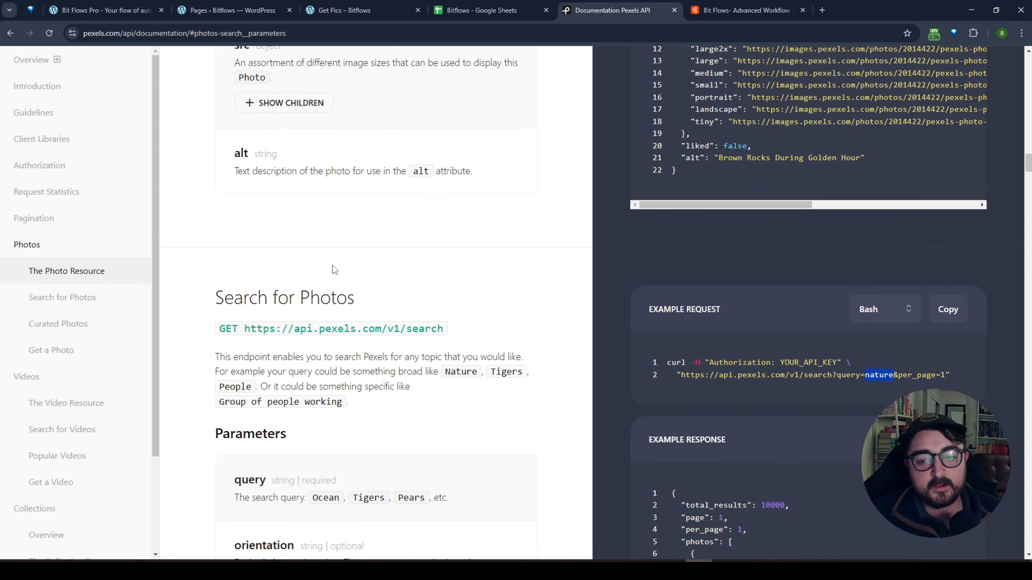
pyautogui.scroll(-2, 731, 246)
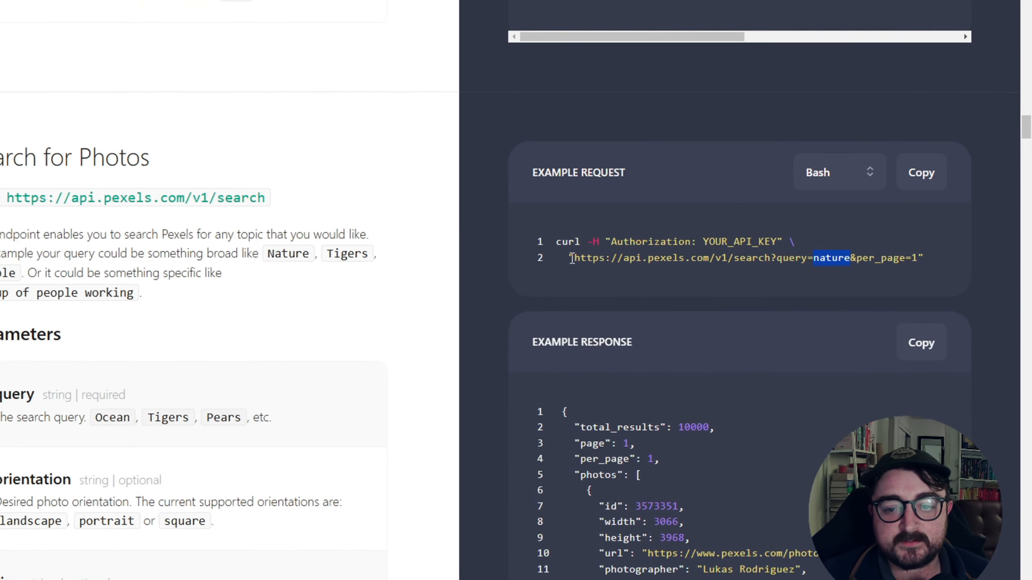
pyautogui.tripleClick(833, 260)
pyautogui.click(821, 259)
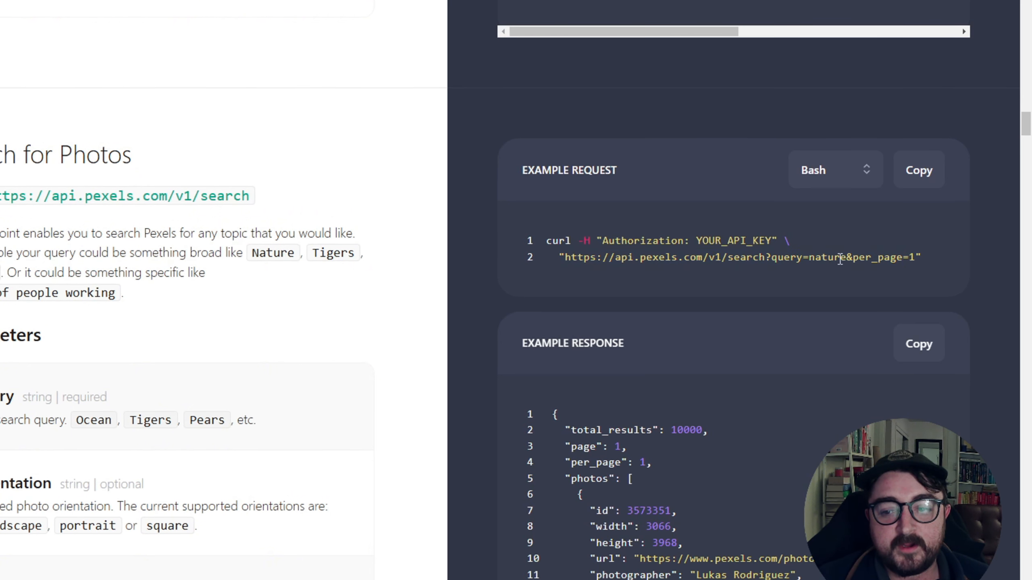
pyautogui.doubleClick(807, 259)
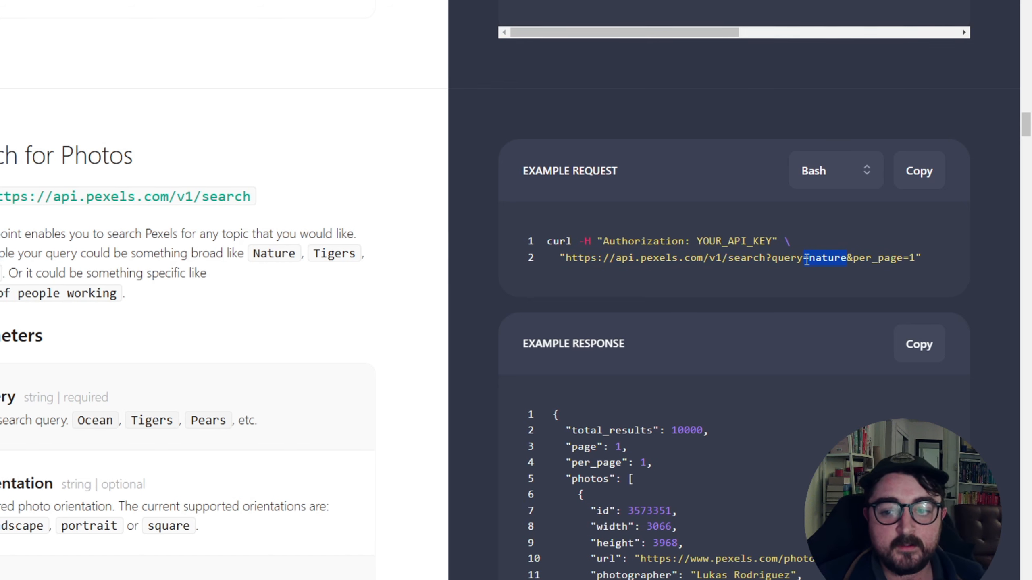
pyautogui.click(828, 263)
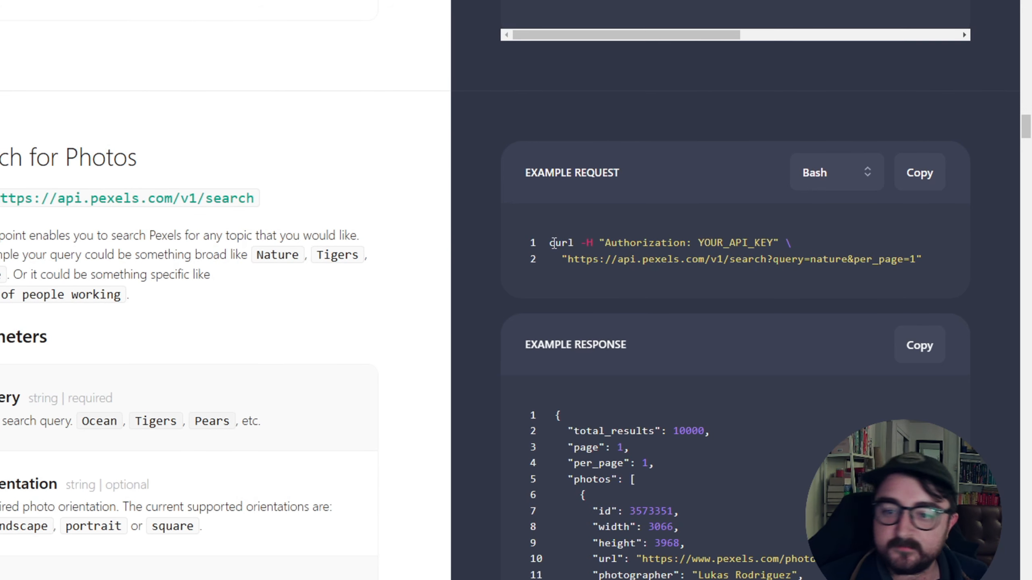
pyautogui.moveTo(581, 243); pyautogui.dragTo(594, 243)
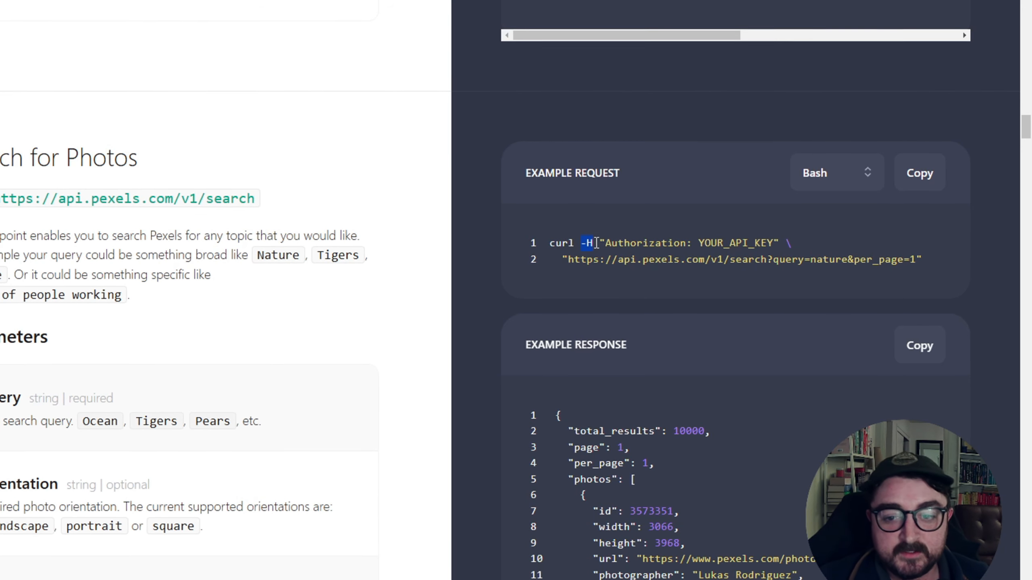
pyautogui.click(609, 243)
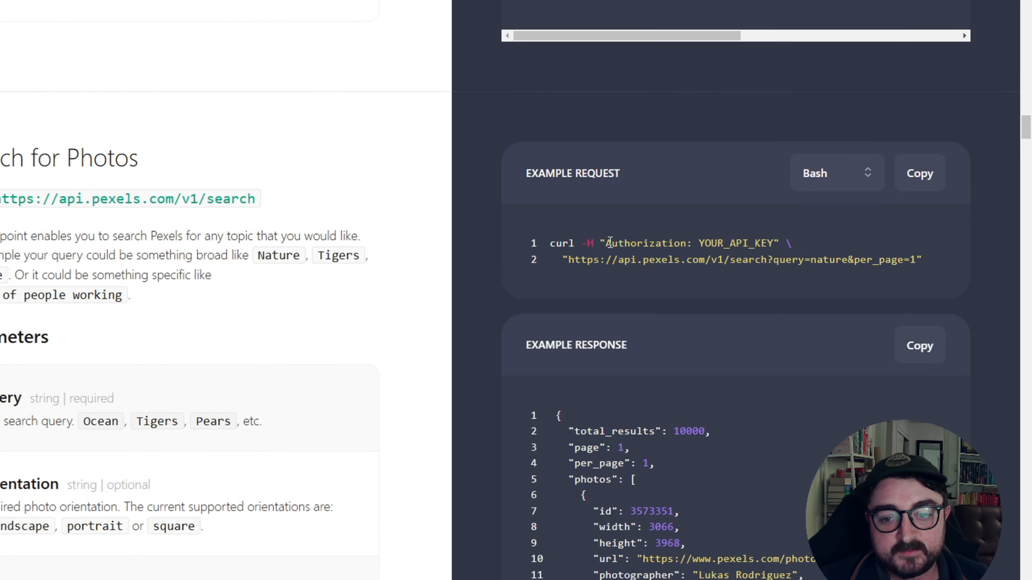
pyautogui.moveTo(686, 243); pyautogui.dragTo(777, 243)
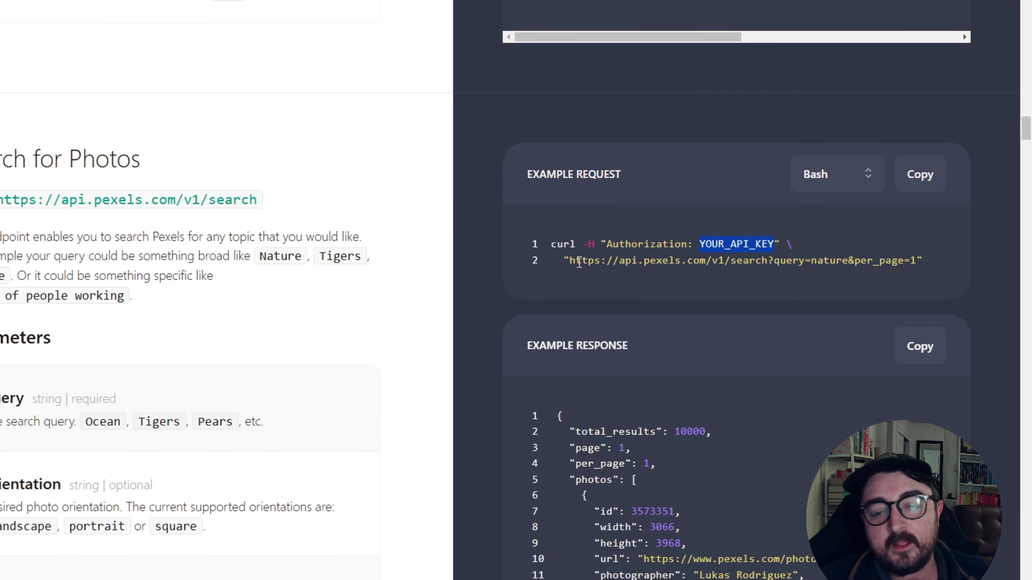
pyautogui.moveTo(569, 260); pyautogui.dragTo(770, 259)
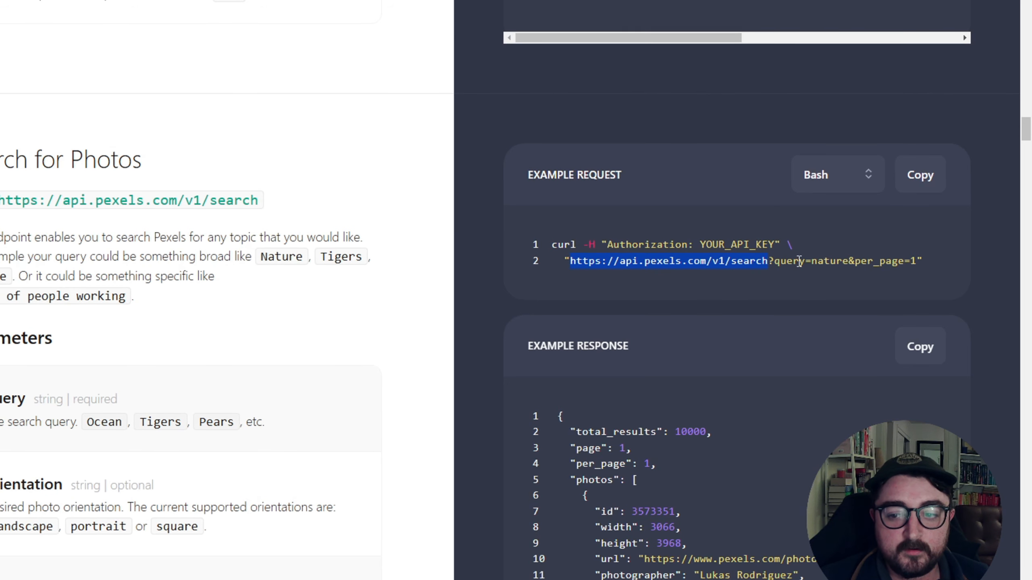
pyautogui.click(771, 260)
pyautogui.moveTo(769, 260); pyautogui.dragTo(772, 259)
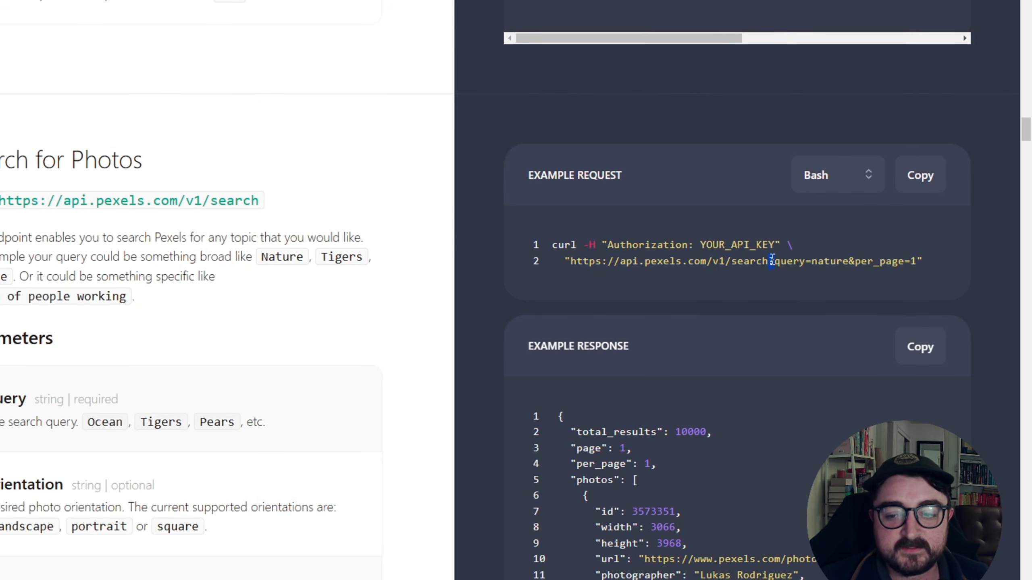
pyautogui.moveTo(851, 262); pyautogui.dragTo(918, 262)
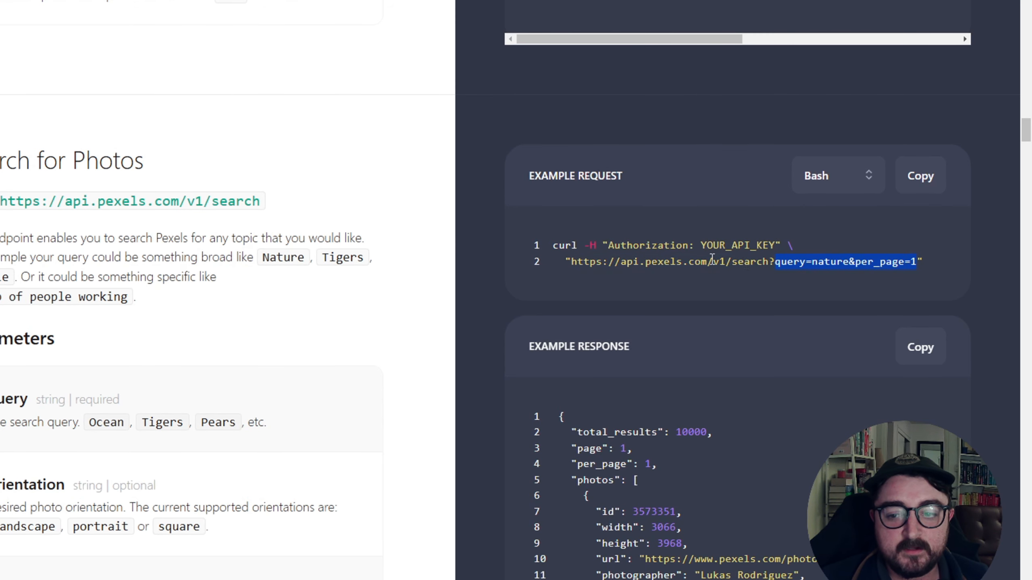
pyautogui.moveTo(769, 261); pyautogui.dragTo(574, 264)
pyautogui.hotkey('ctrl', 'c')
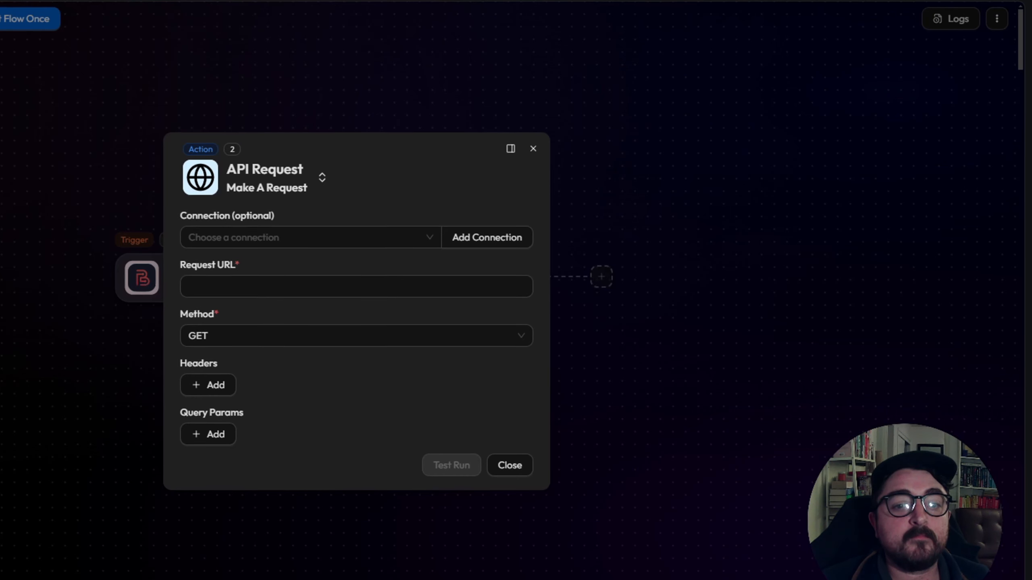
pyautogui.click(257, 287)
pyautogui.hotkey('ctrl', 'v')
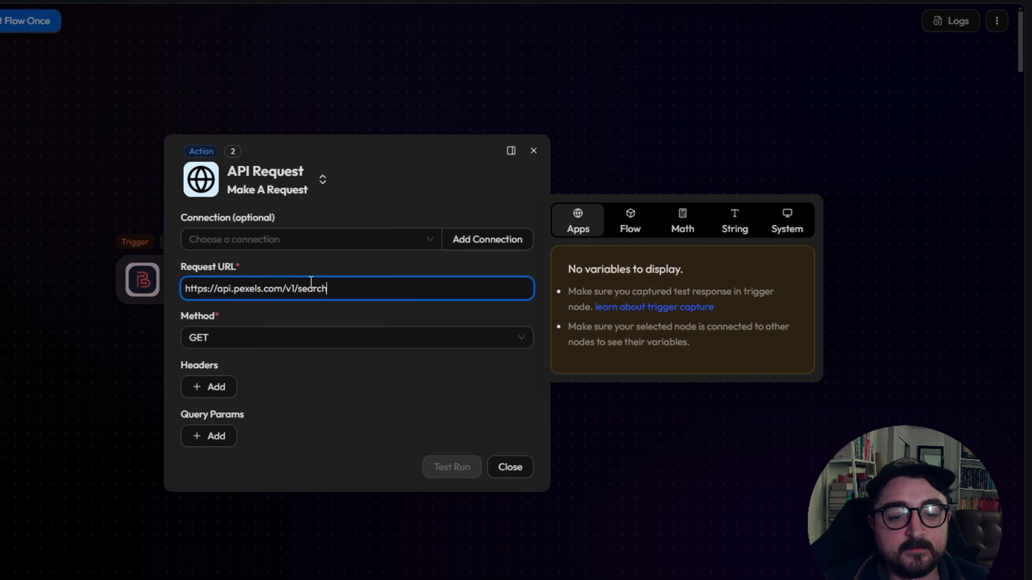
pyautogui.click(411, 254)
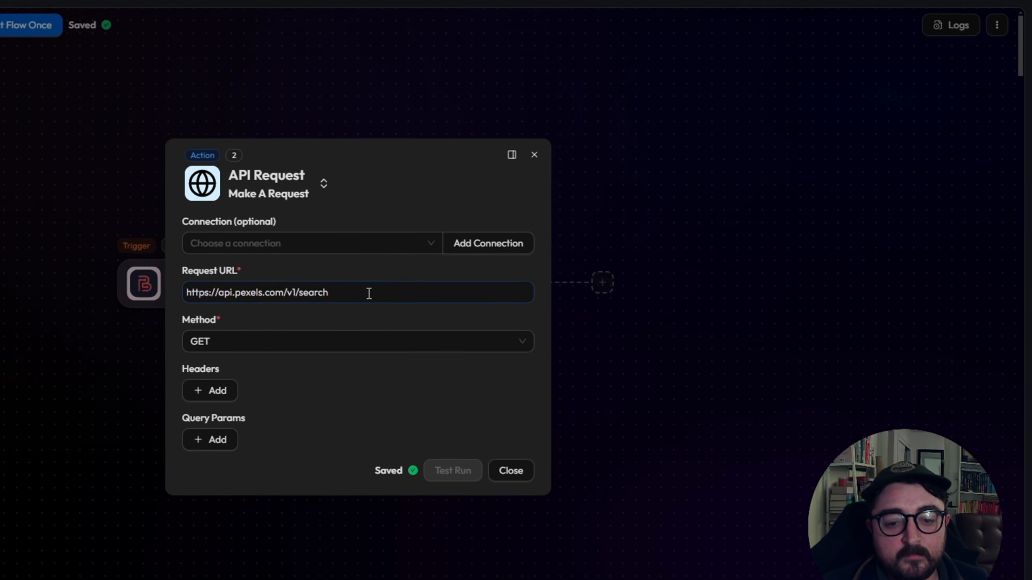
pyautogui.moveTo(465, 471)
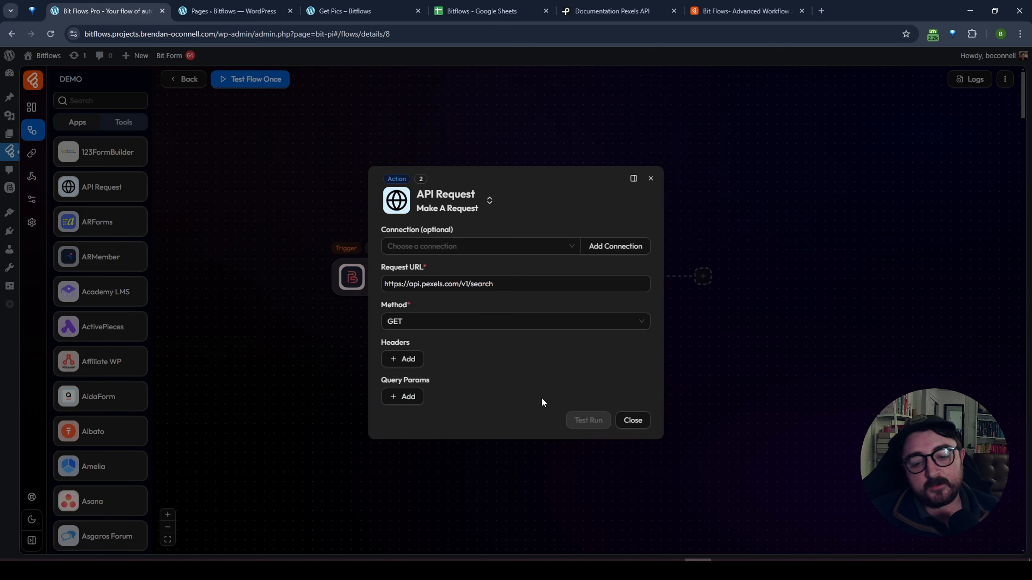
pyautogui.moveTo(593, 422)
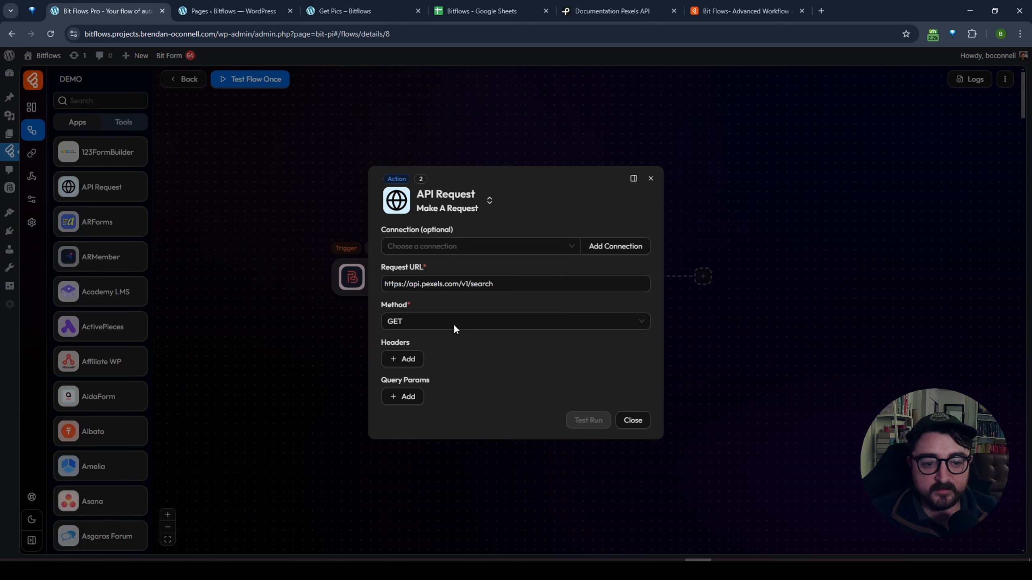
pyautogui.click(651, 178)
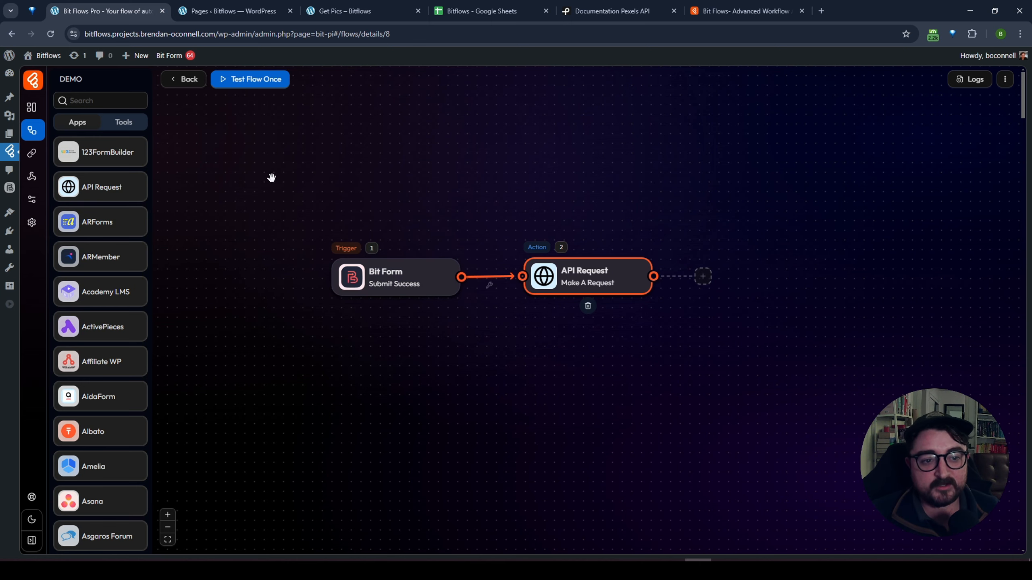
# Reopen the API Request settings and review the Authorization header in the Pexels curl example.
pyautogui.click(552, 283)
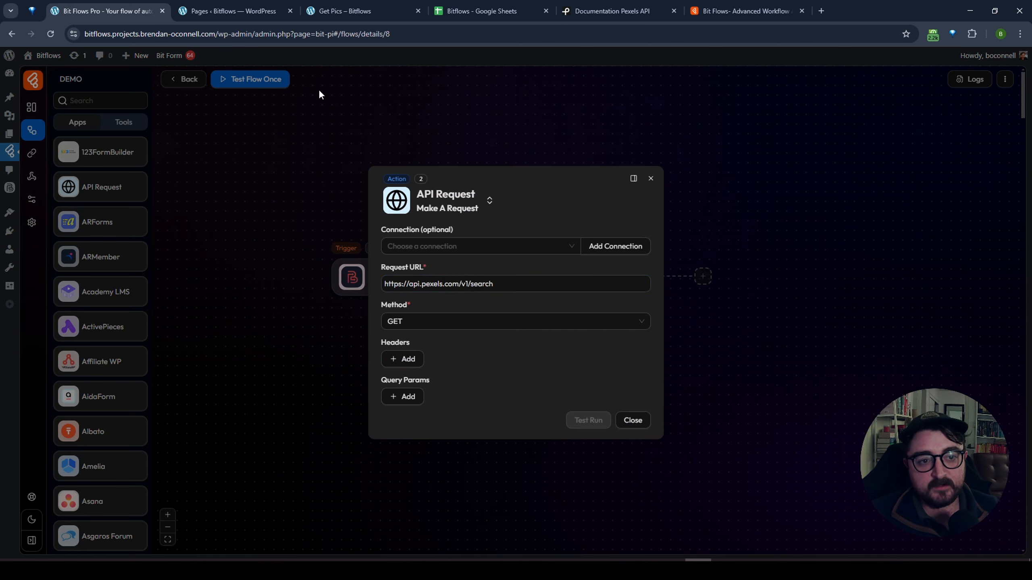
pyautogui.click(611, 11)
pyautogui.moveTo(691, 255); pyautogui.dragTo(706, 252)
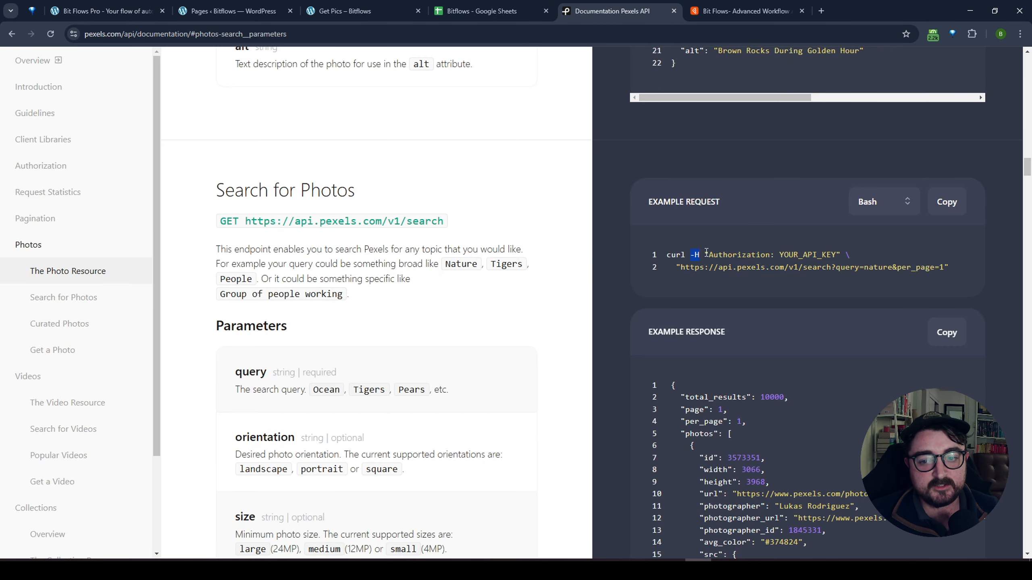
pyautogui.moveTo(834, 254); pyautogui.dragTo(838, 255)
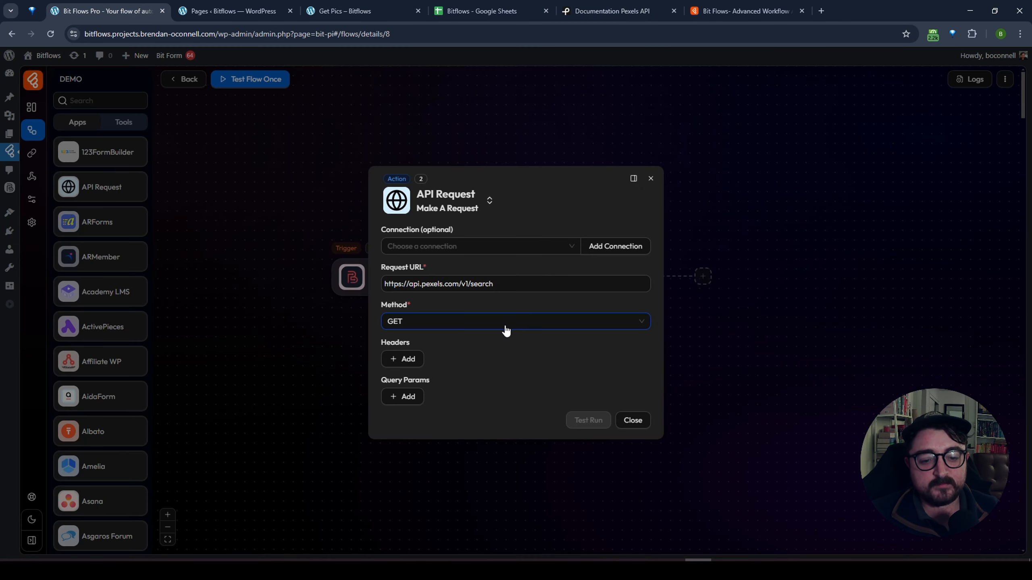
# Add a request header with the key Authorization.
pyautogui.click(413, 368)
pyautogui.click(448, 349)
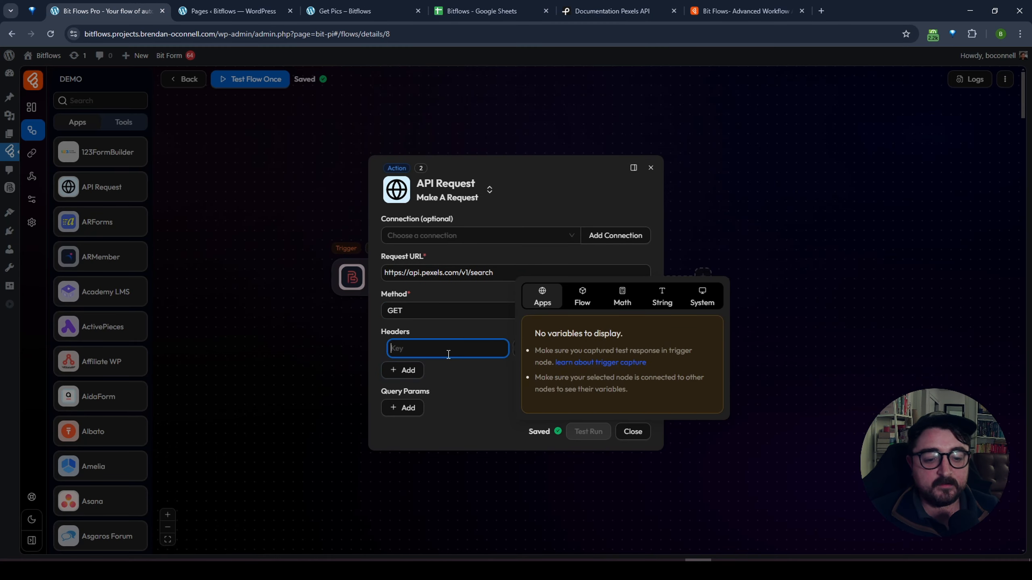
pyautogui.write('Authorization')
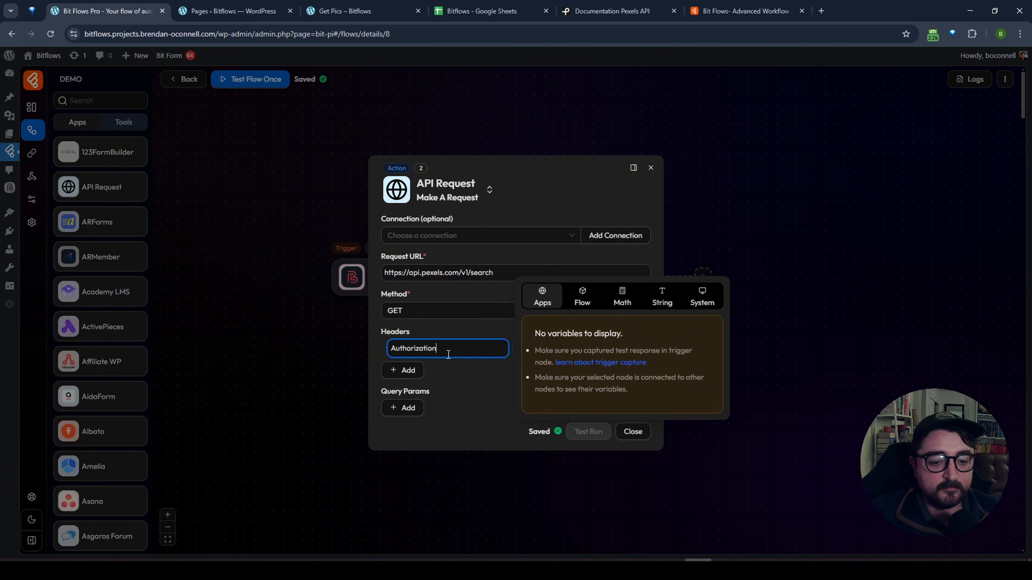
pyautogui.click(527, 345)
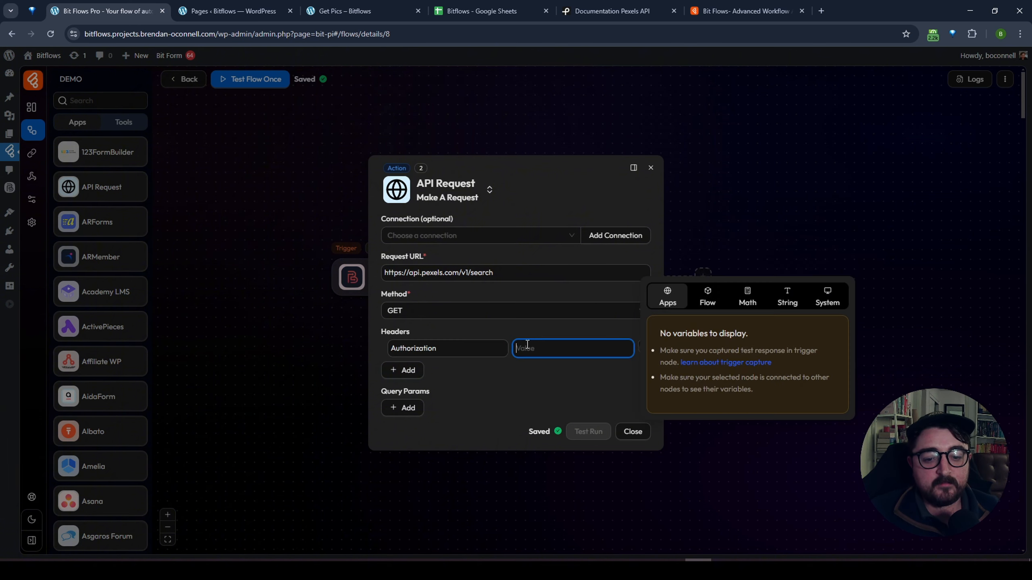
# Compare it with the docs' Authorization: YOUR_API_KEY header, then close the API Request settings.
pyautogui.click(609, 11)
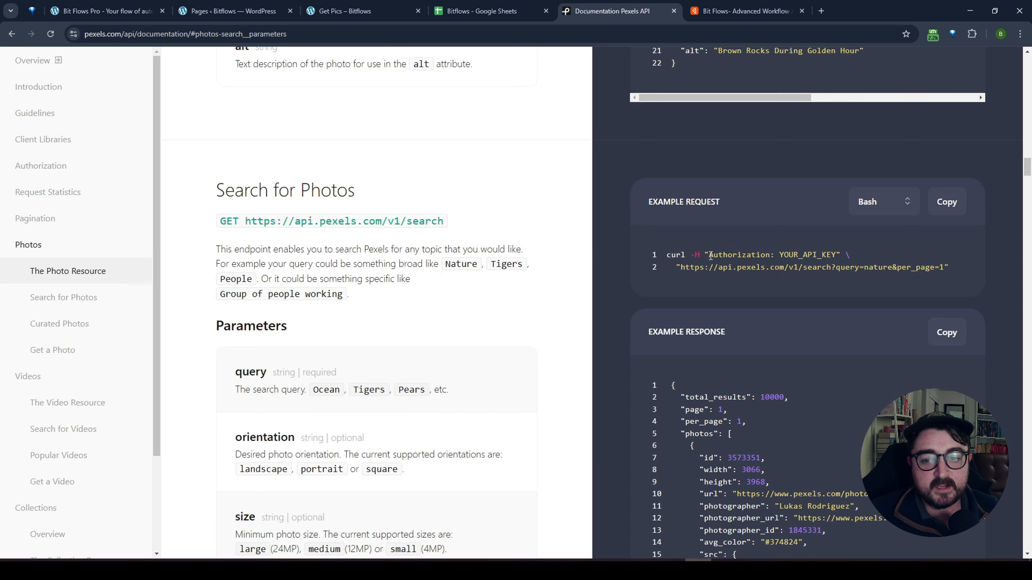
pyautogui.moveTo(709, 255); pyautogui.dragTo(837, 254)
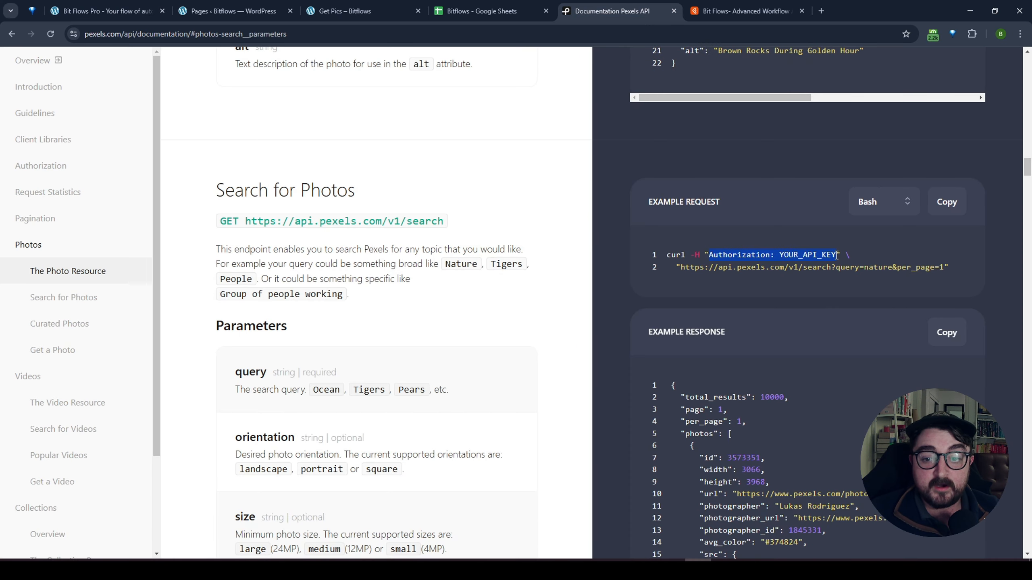
pyautogui.moveTo(700, 255); pyautogui.dragTo(692, 255)
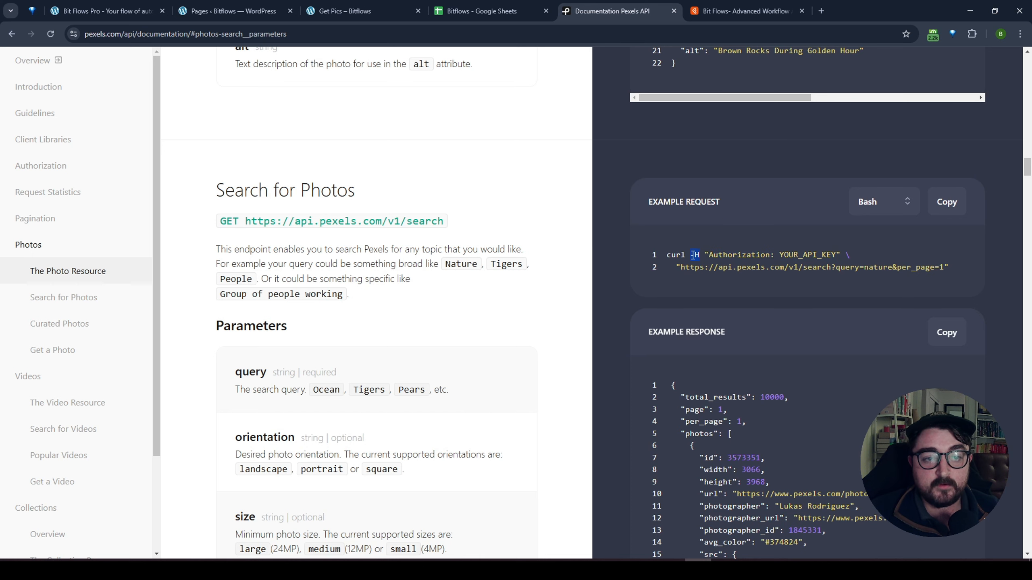
pyautogui.click(82, 13)
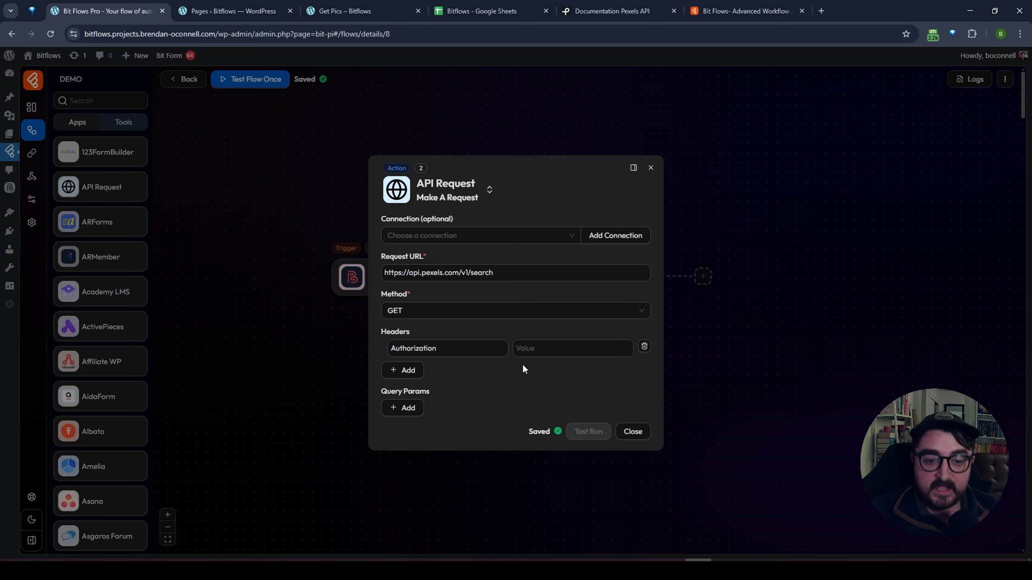
pyautogui.click(633, 432)
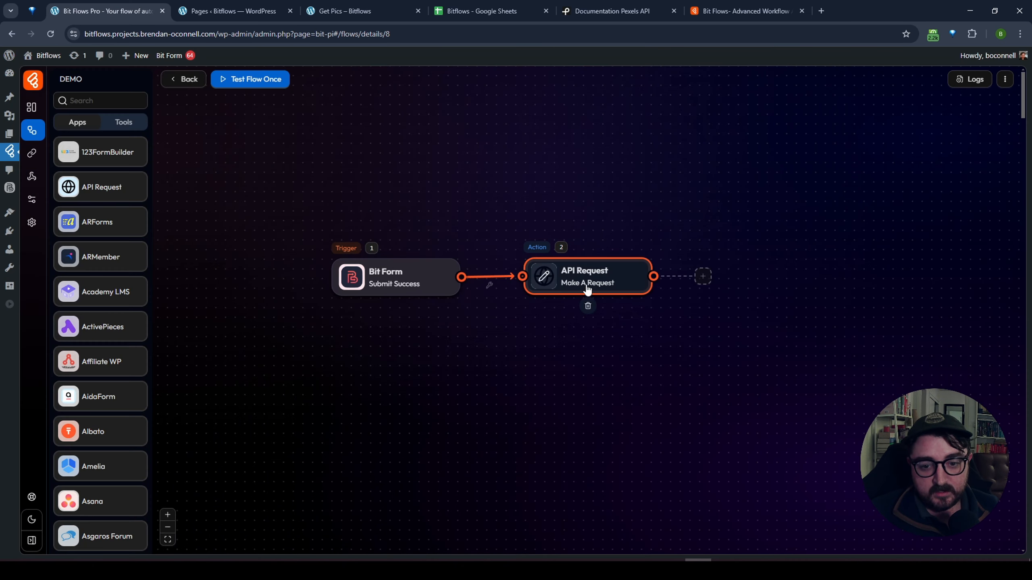
# Delete the API Request action from the flow, then go to the dashboard's Custom Apps page.
pyautogui.click(588, 308)
pyautogui.click(636, 280)
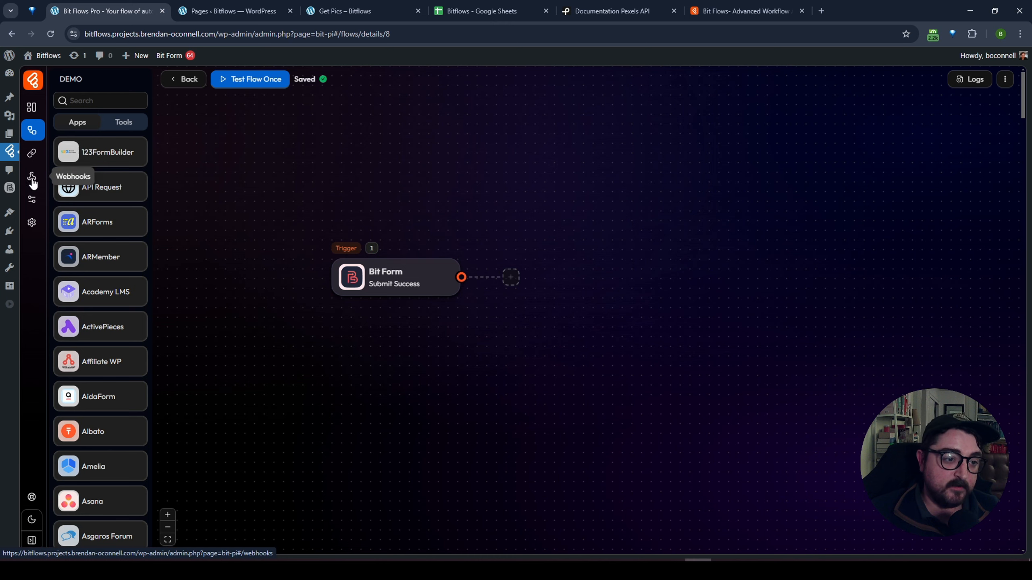
pyautogui.click(16, 155)
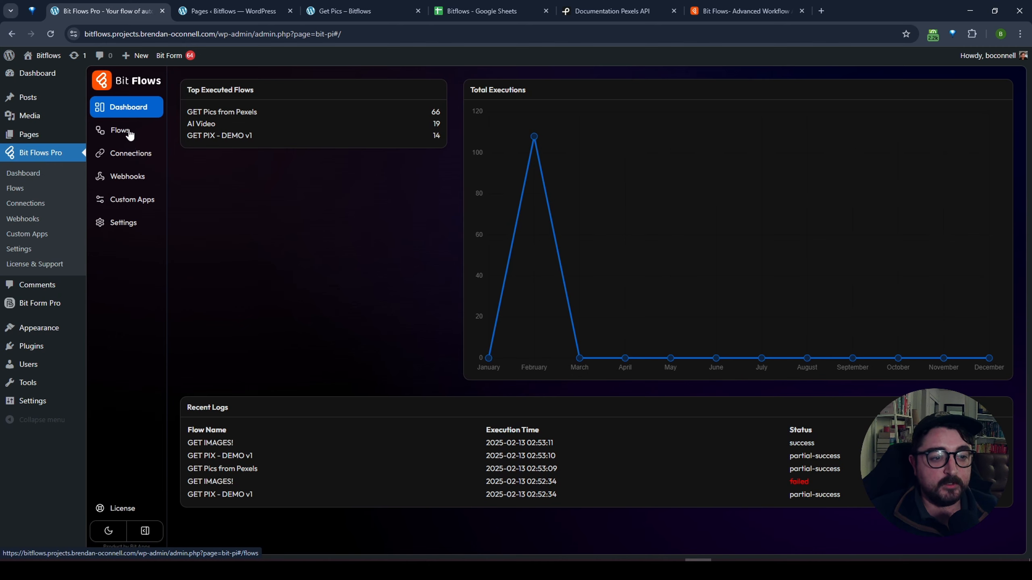
pyautogui.click(148, 204)
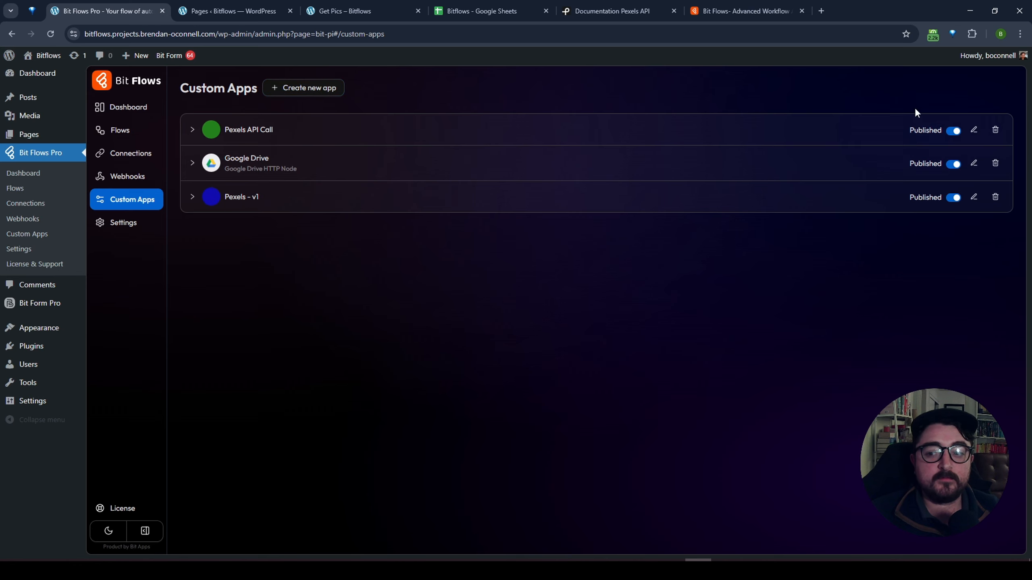
# Try deleting the Pexels - v1 app, which is blocked by flows still using it.
pyautogui.click(317, 91)
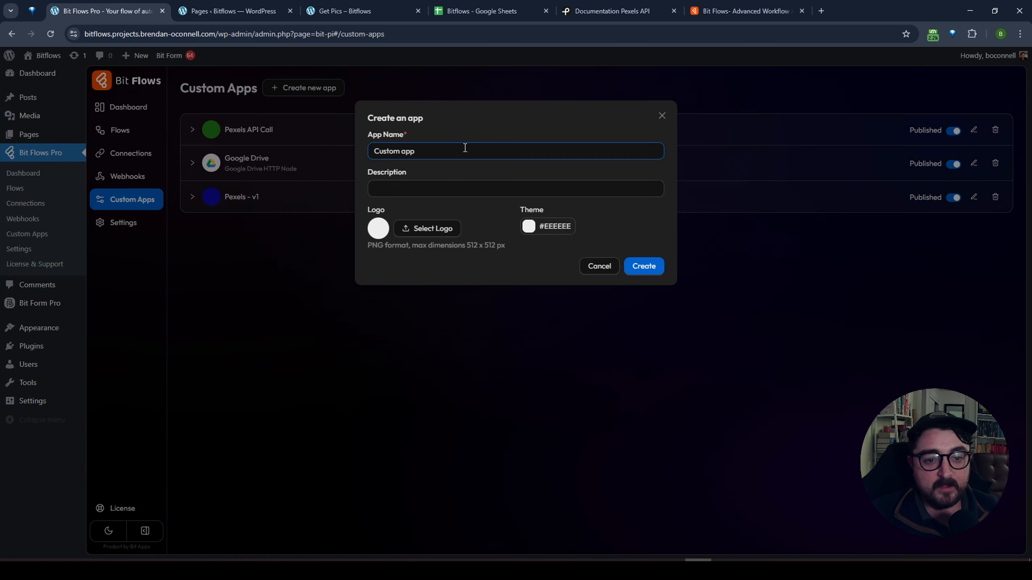
pyautogui.click(662, 116)
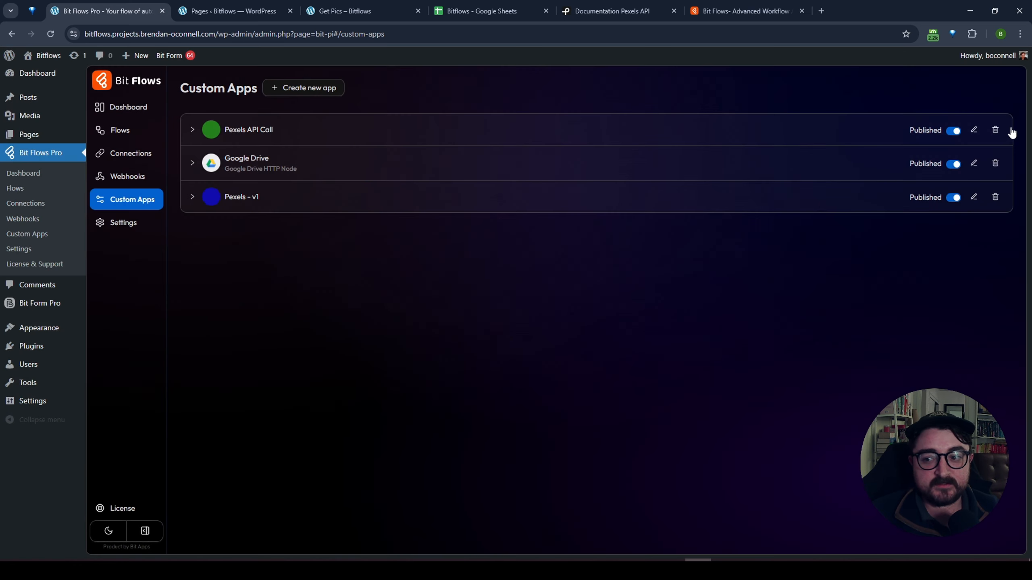
pyautogui.click(995, 198)
pyautogui.click(963, 215)
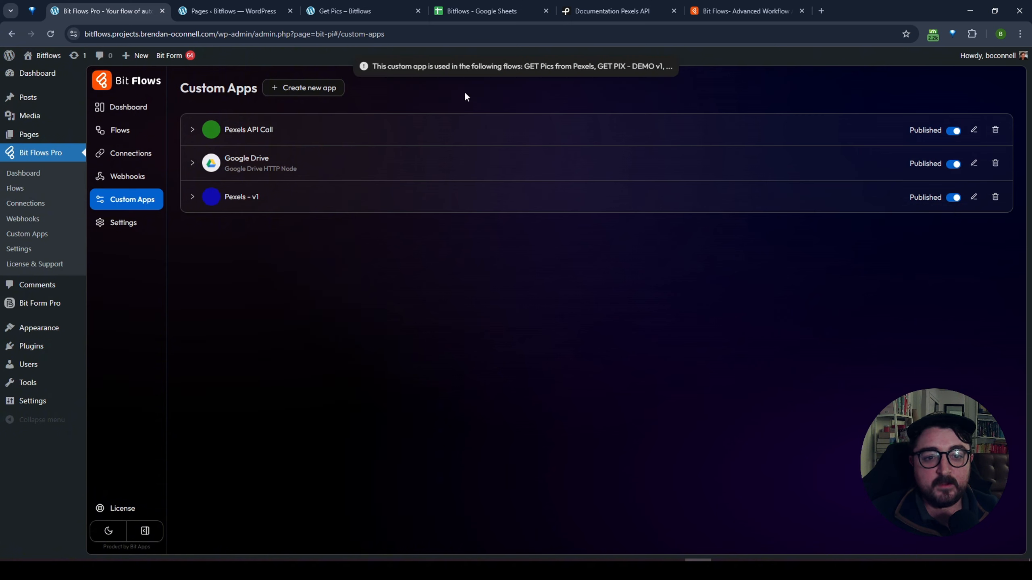
pyautogui.moveTo(446, 67); pyautogui.dragTo(572, 68)
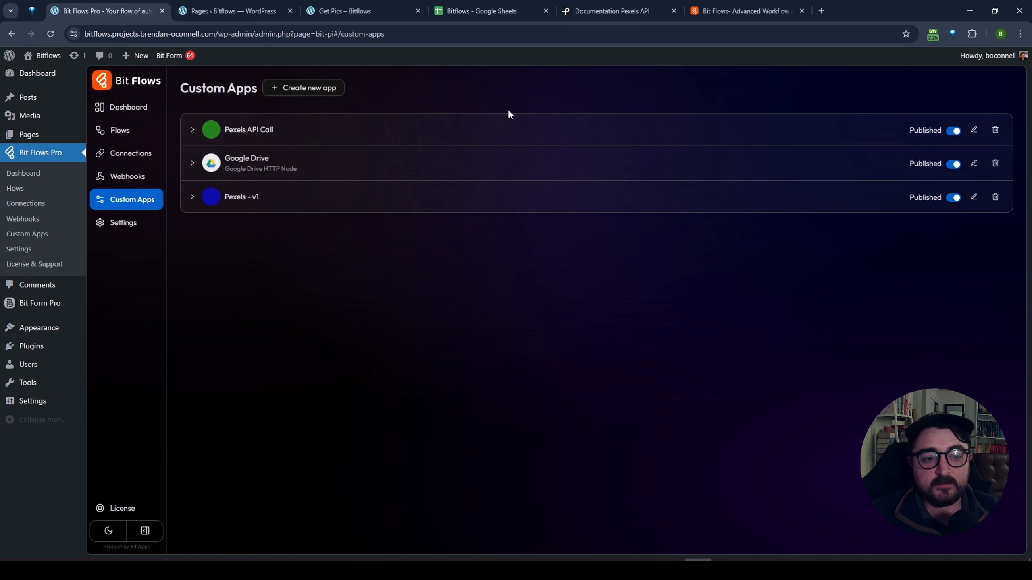
# Create a custom app named Pexels Demo with the orange theme colour #D2760D.
pyautogui.click(313, 89)
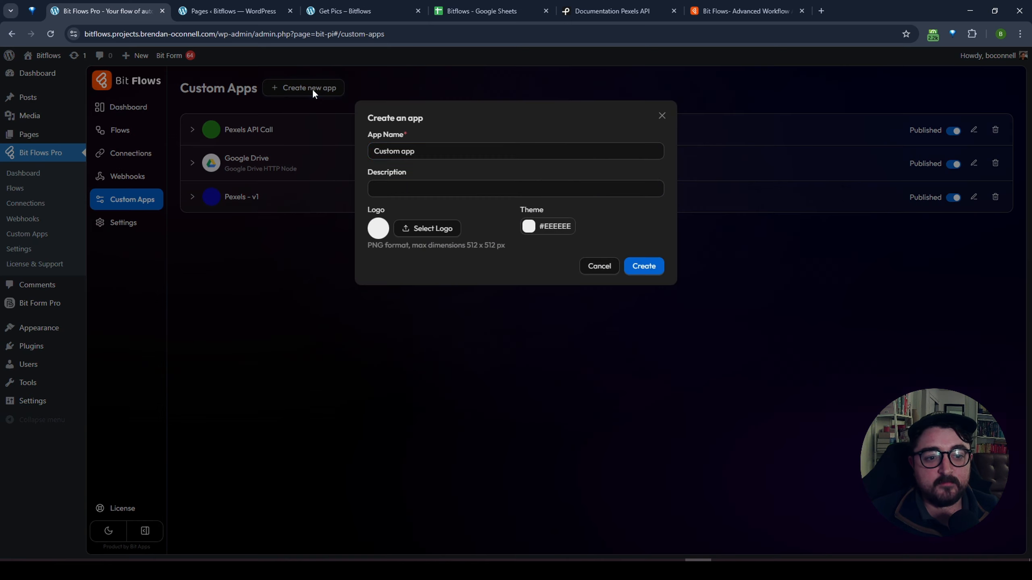
pyautogui.tripleClick(437, 150)
pyautogui.write('Pexels')
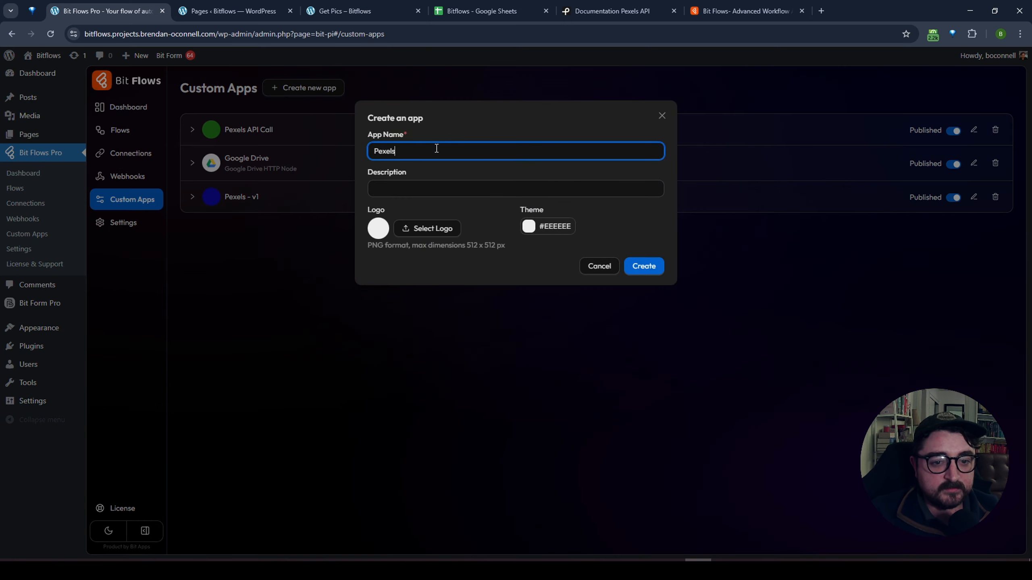
pyautogui.write(' Demo')
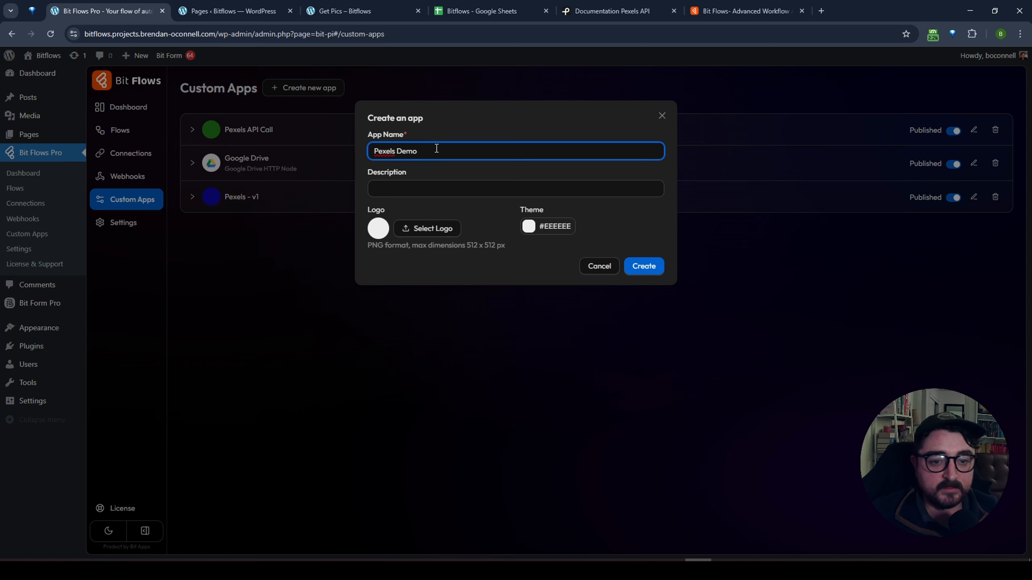
pyautogui.press('Tab')
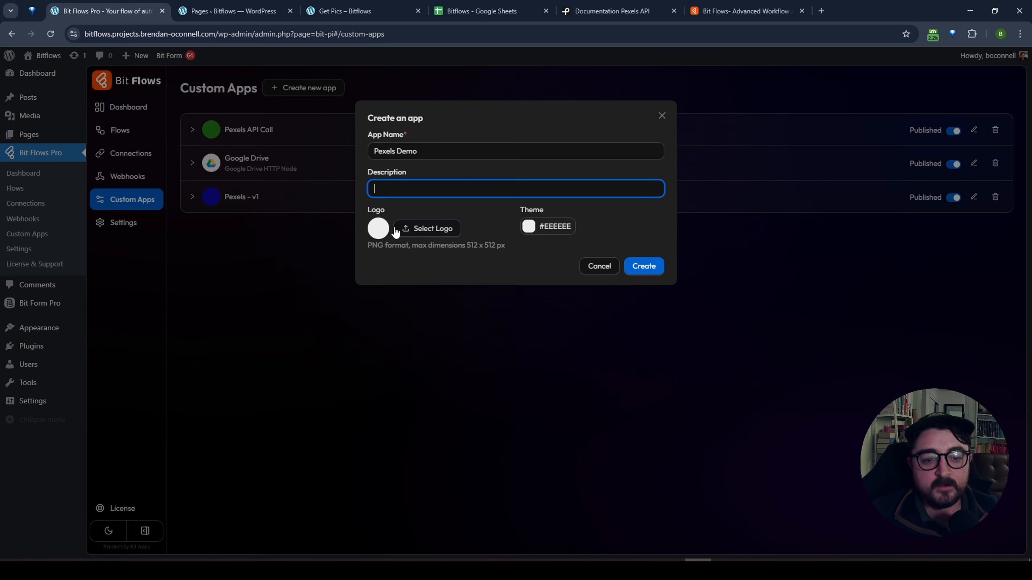
pyautogui.click(542, 229)
pyautogui.click(544, 230)
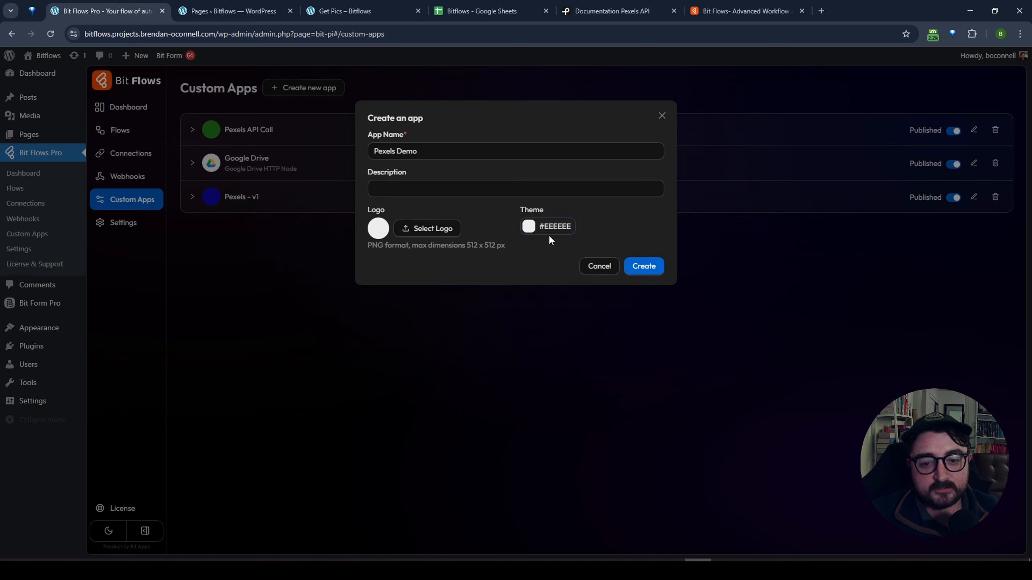
pyautogui.click(548, 232)
pyautogui.moveTo(540, 349); pyautogui.dragTo(536, 348)
pyautogui.moveTo(627, 272); pyautogui.dragTo(644, 262)
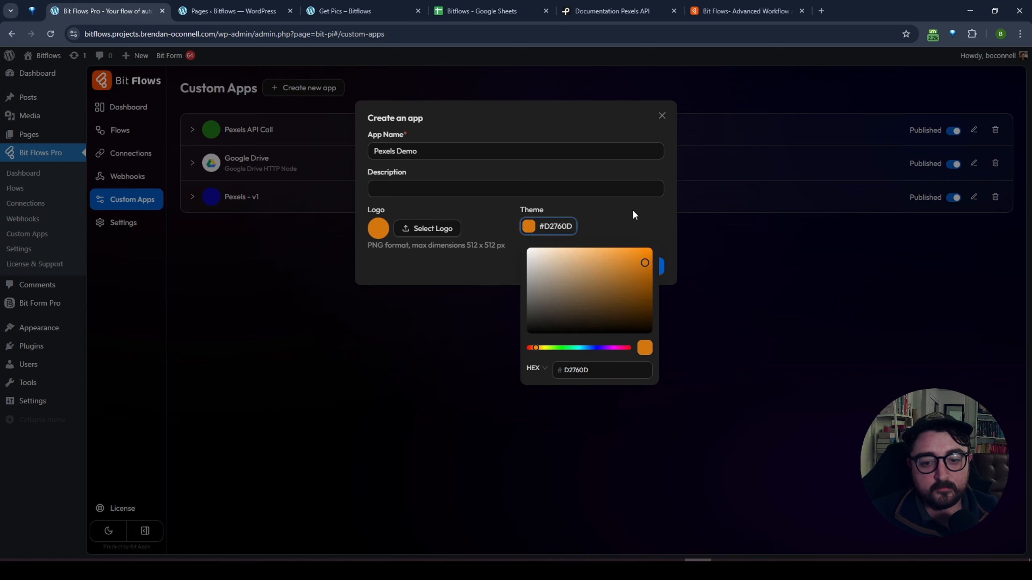
pyautogui.click(632, 210)
pyautogui.click(645, 266)
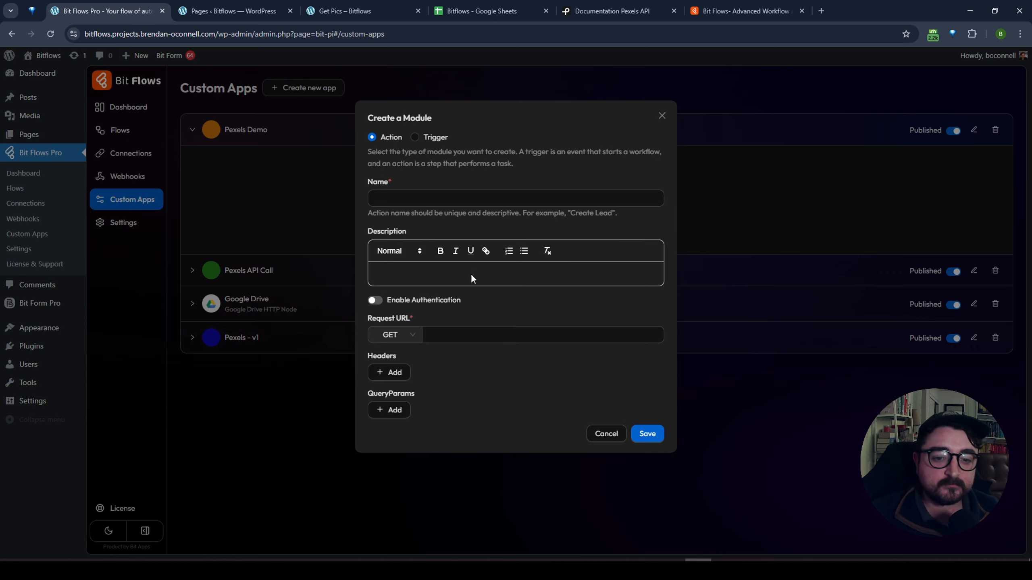
# Name the module GET pics and keep GET as its request method.
pyautogui.click(449, 197)
pyautogui.write('GET')
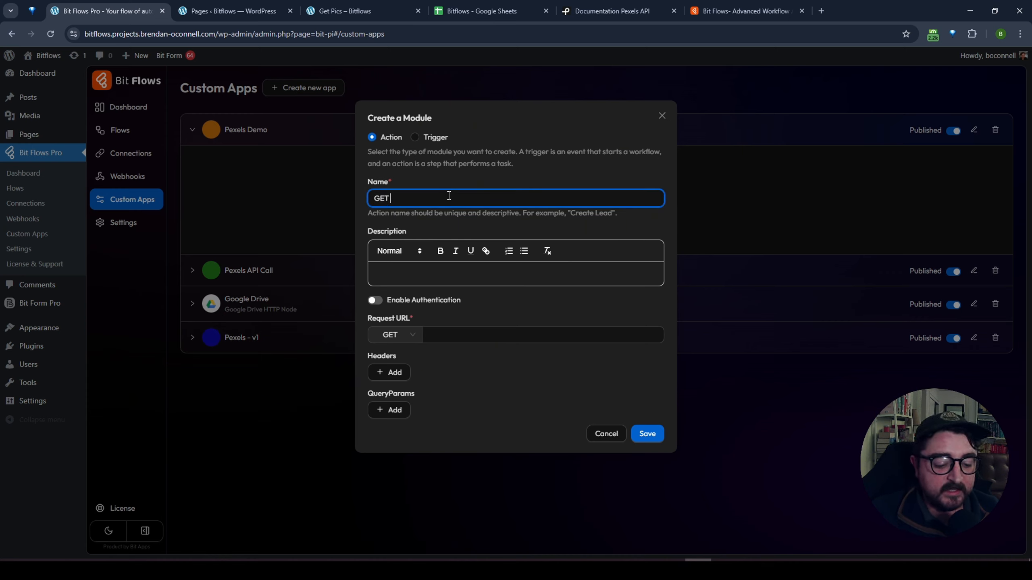
pyautogui.write(' pics')
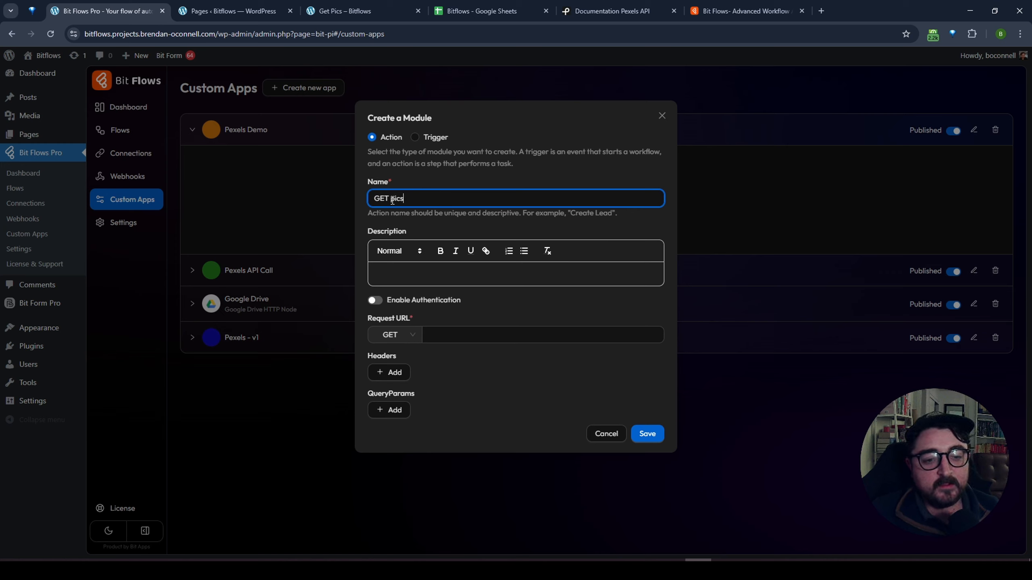
pyautogui.moveTo(391, 199); pyautogui.dragTo(365, 197)
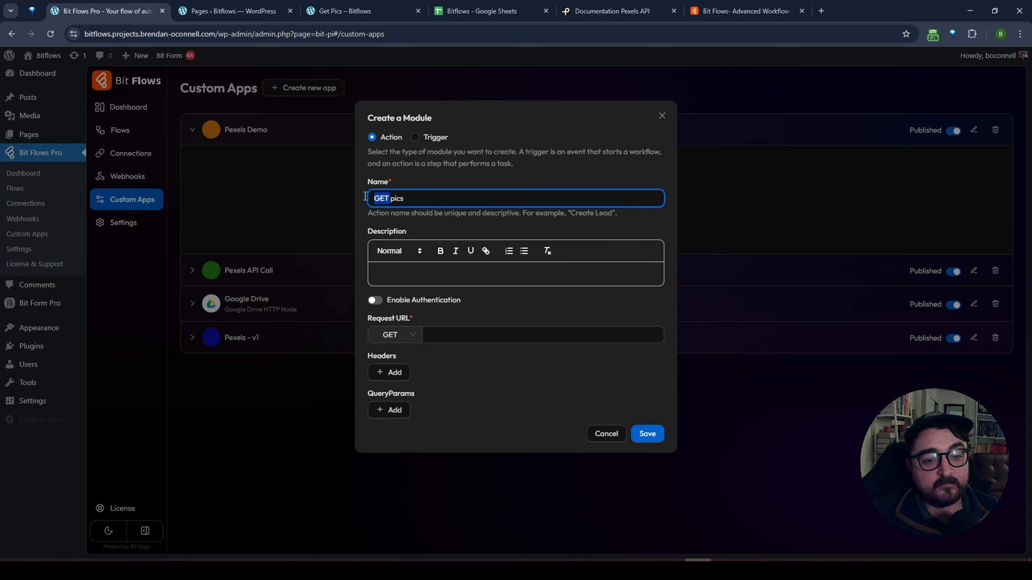
pyautogui.click(392, 197)
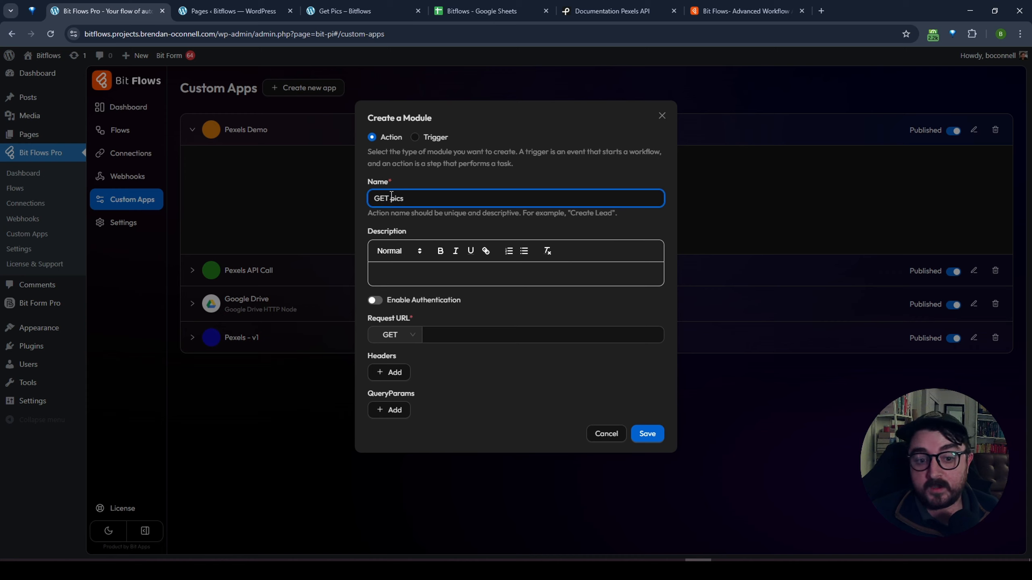
pyautogui.click(392, 335)
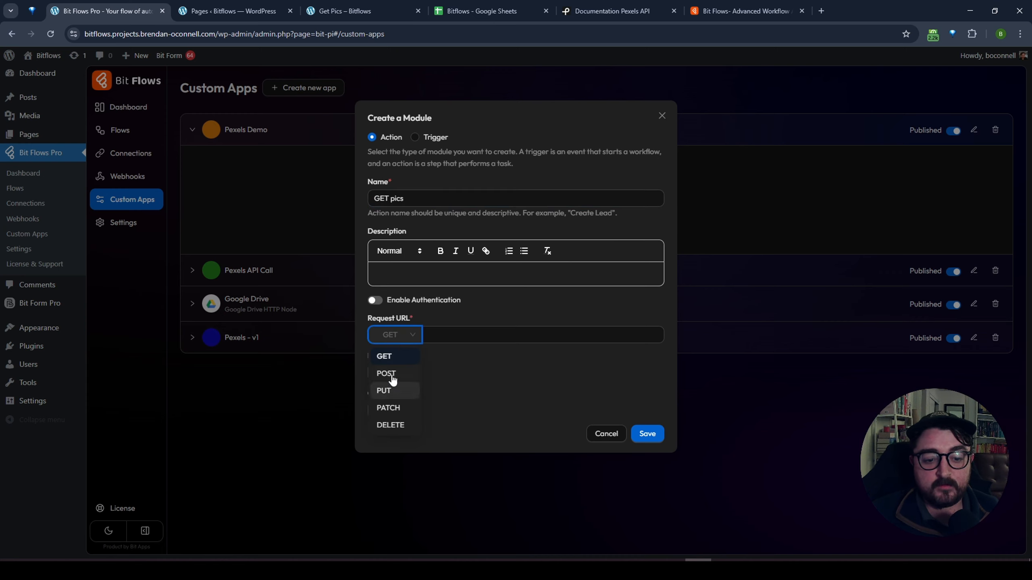
pyautogui.click(522, 375)
pyautogui.click(422, 198)
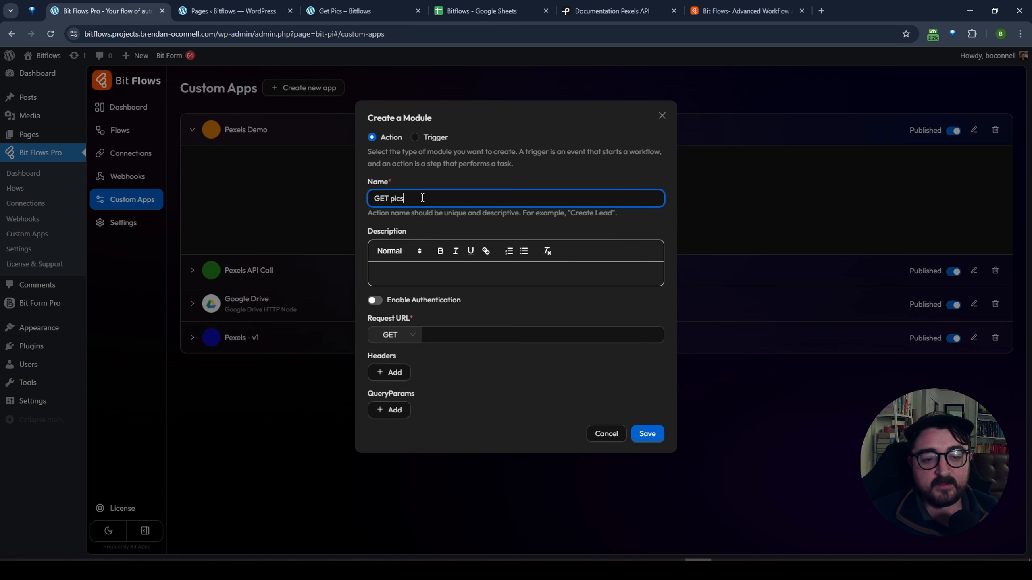
pyautogui.click(450, 335)
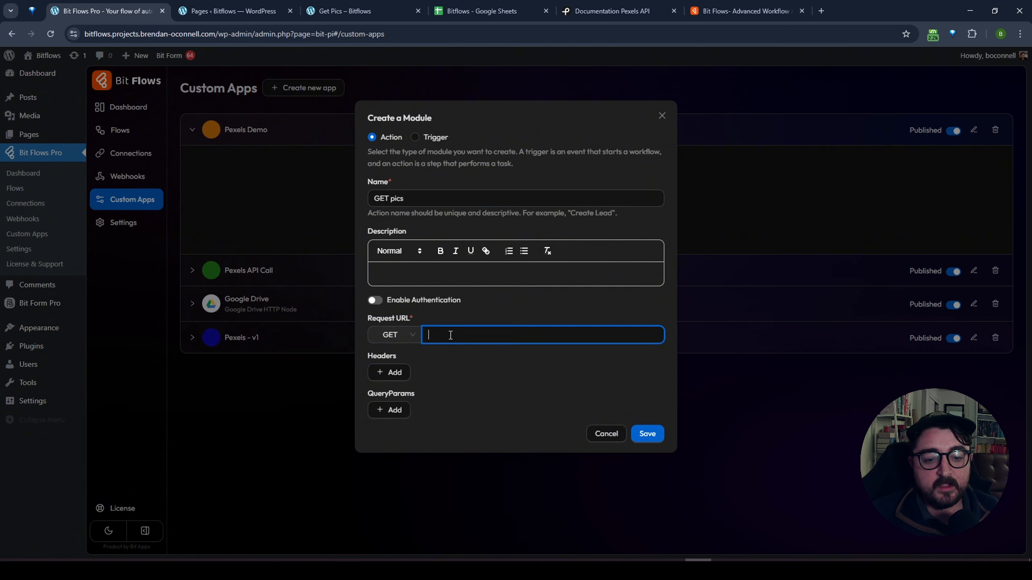
pyautogui.write('https://api.pexels.com/v1/search')
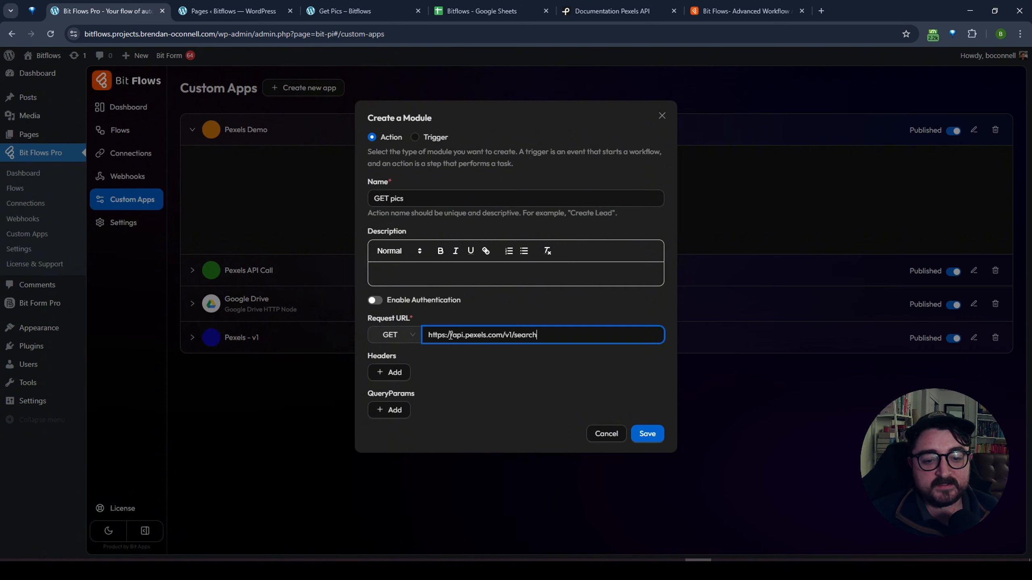
pyautogui.click(498, 372)
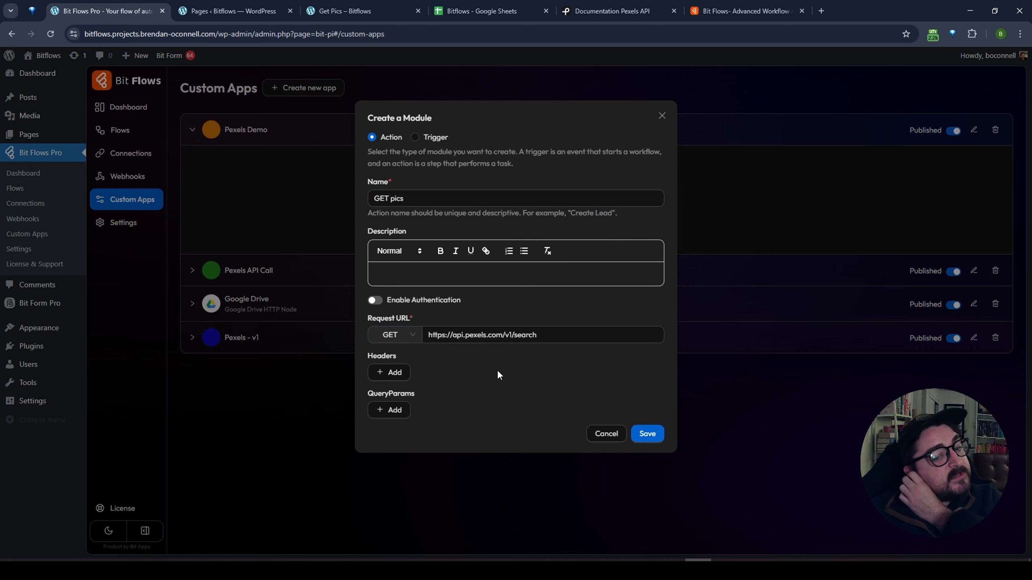
pyautogui.click(400, 373)
pyautogui.click(400, 373)
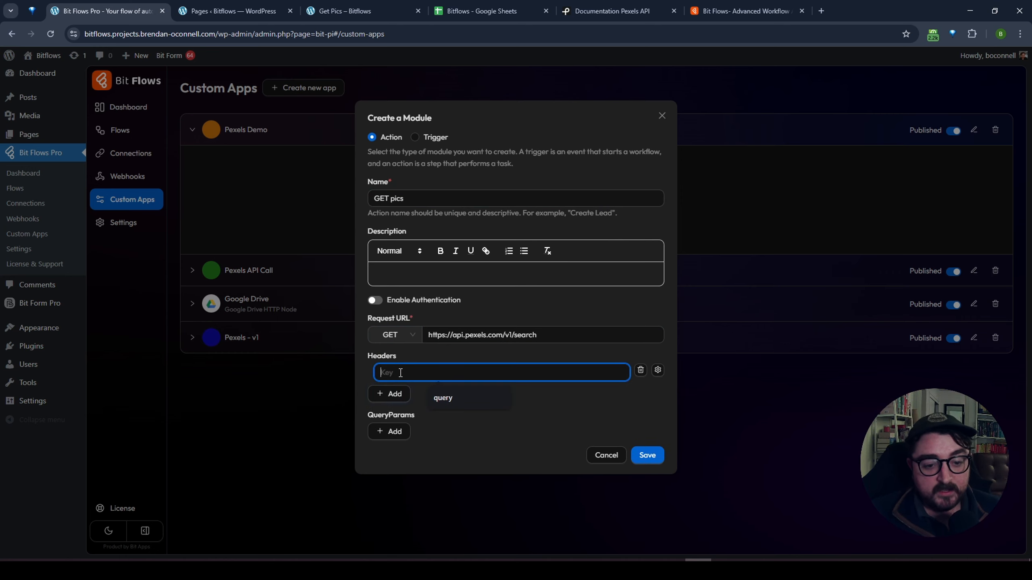
pyautogui.write('Autho')
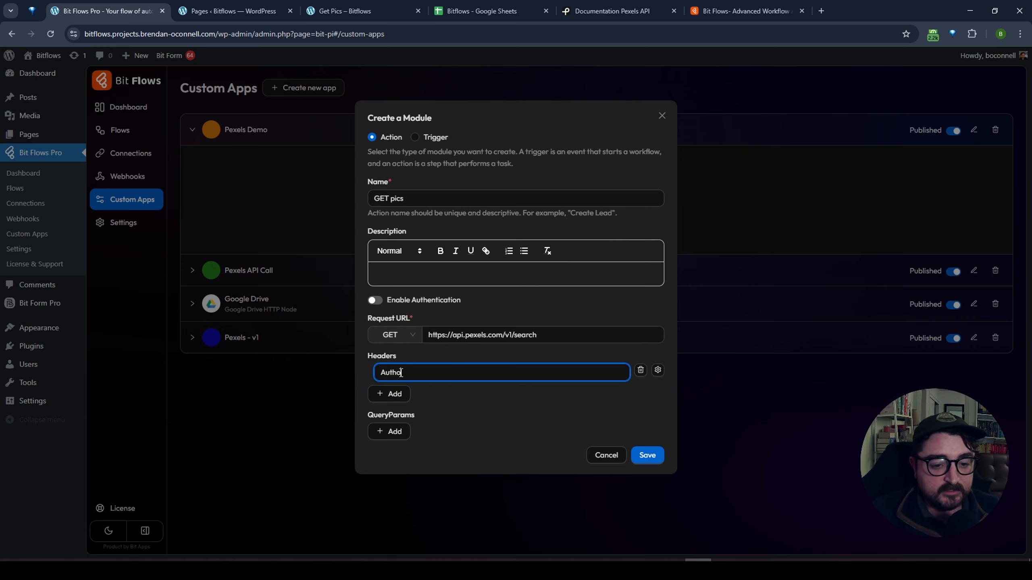
pyautogui.click(641, 371)
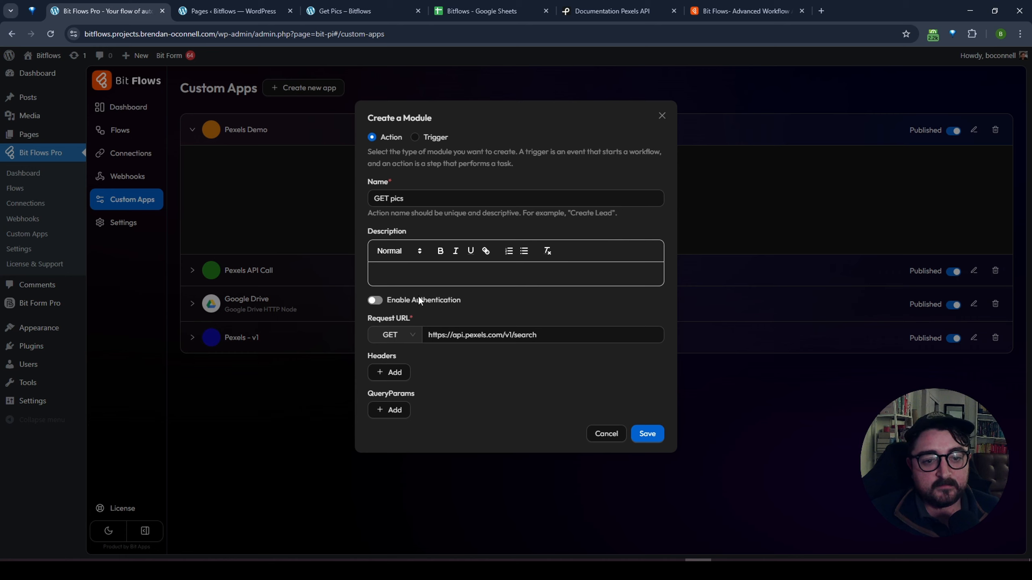
# Enable authentication and start a new API Key connection named Pexels Authorization.
pyautogui.click(375, 300)
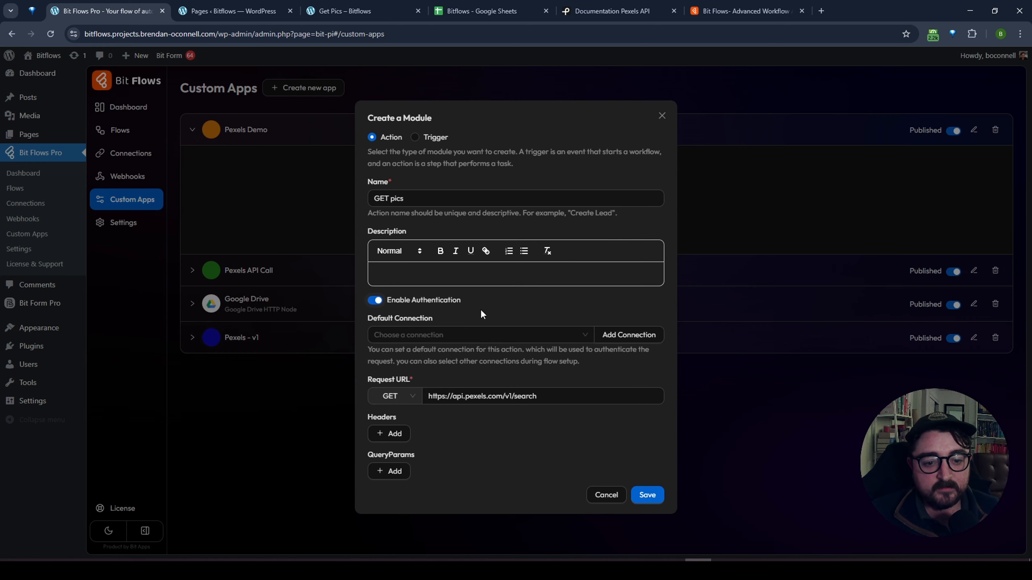
pyautogui.click(631, 337)
pyautogui.tripleClick(753, 366)
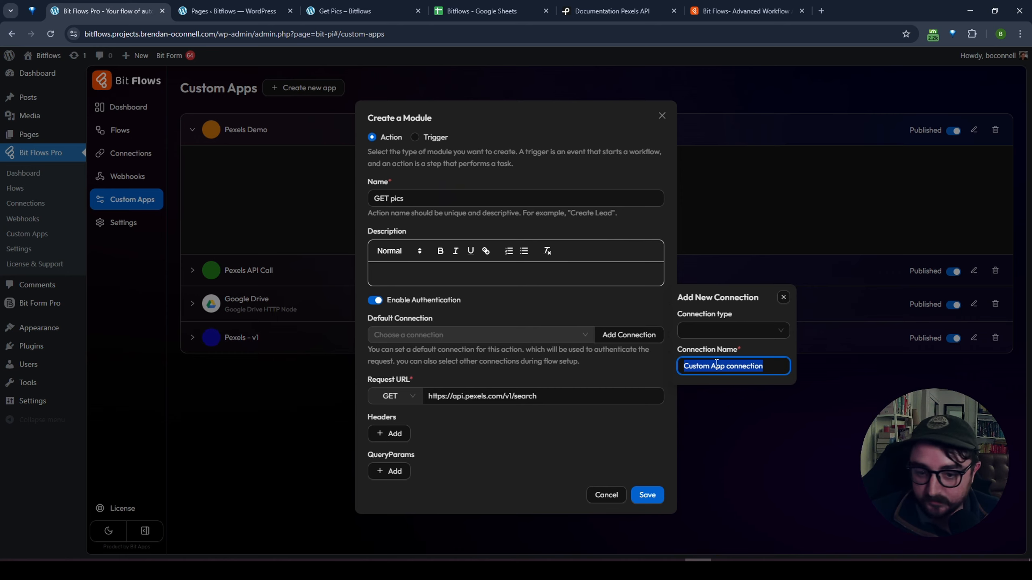
pyautogui.write('Pex')
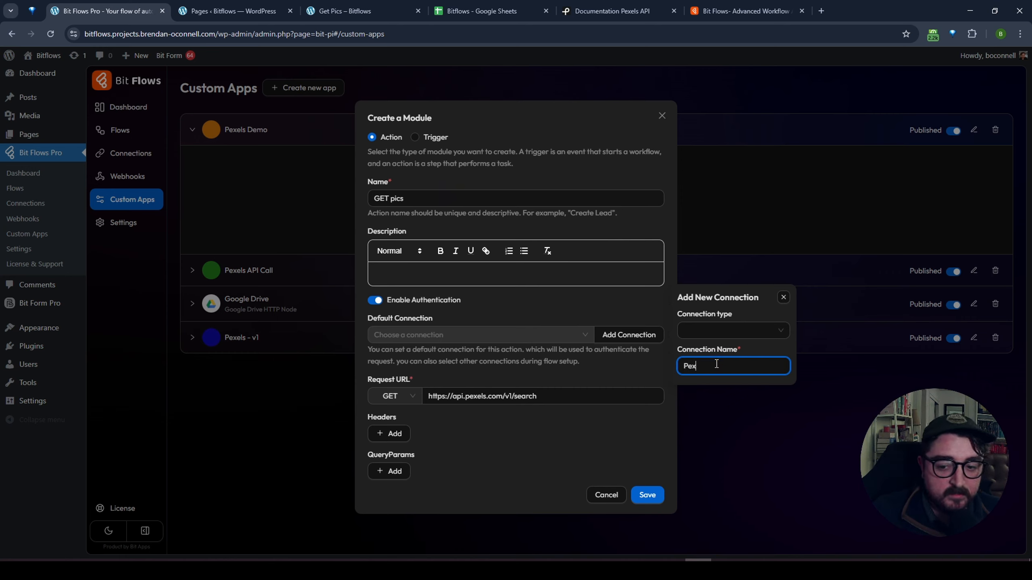
pyautogui.write('els Auth')
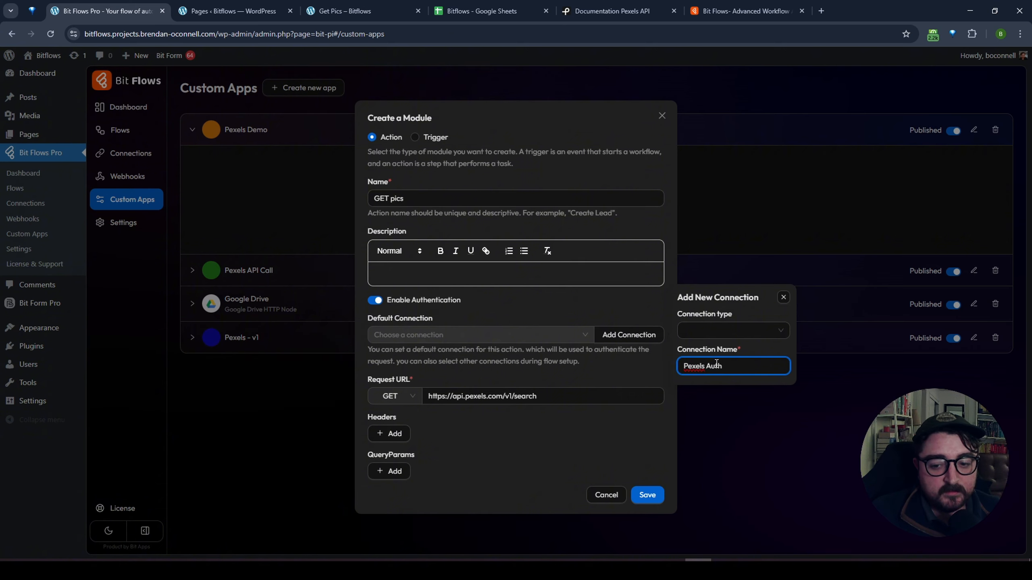
pyautogui.write('orization')
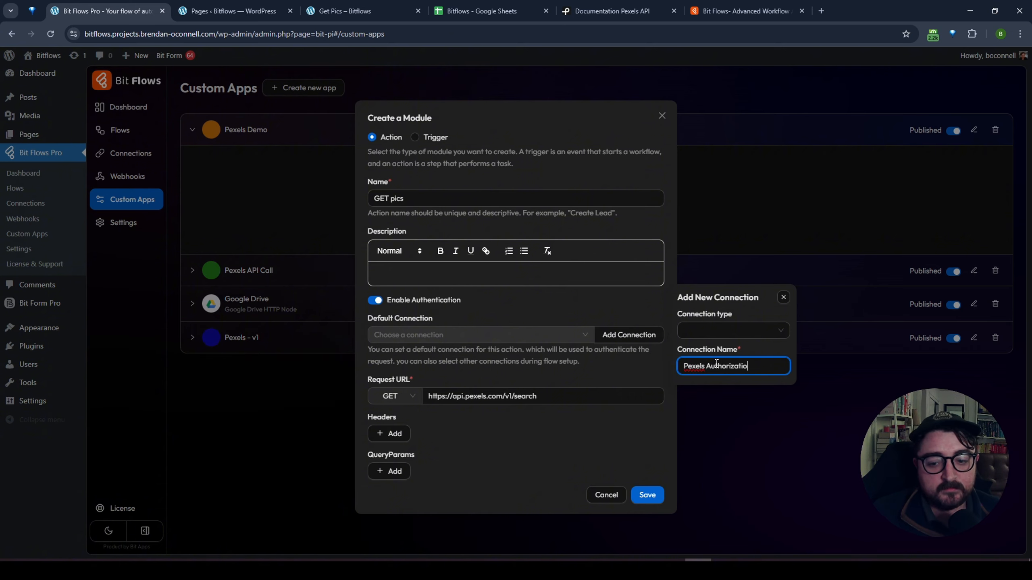
pyautogui.click(723, 338)
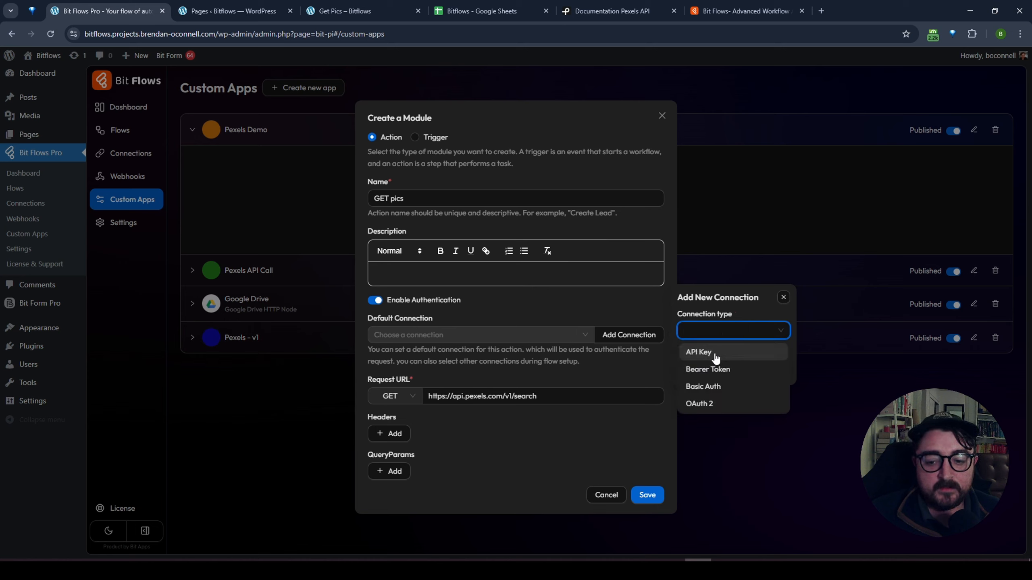
pyautogui.click(715, 353)
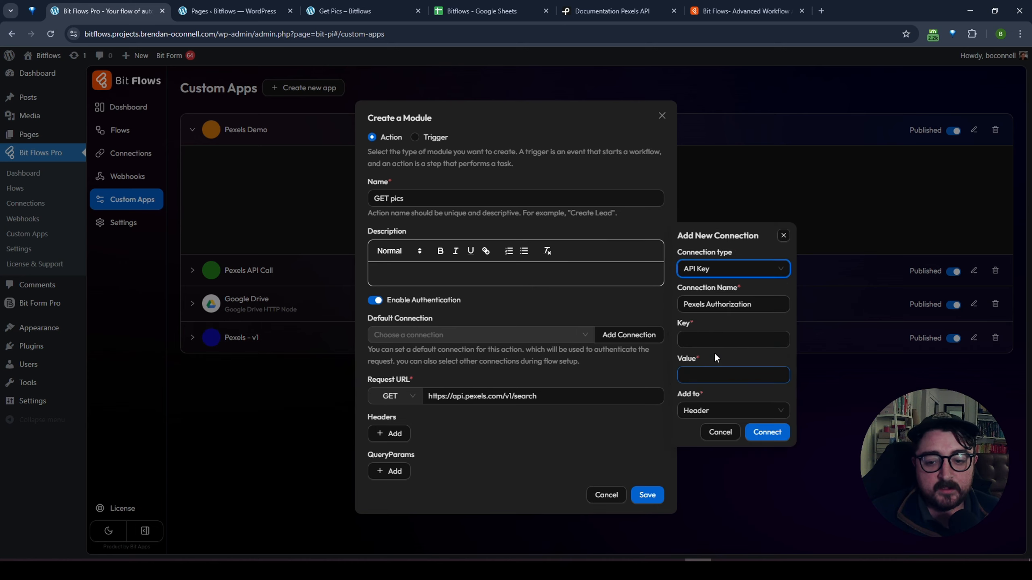
pyautogui.click(706, 273)
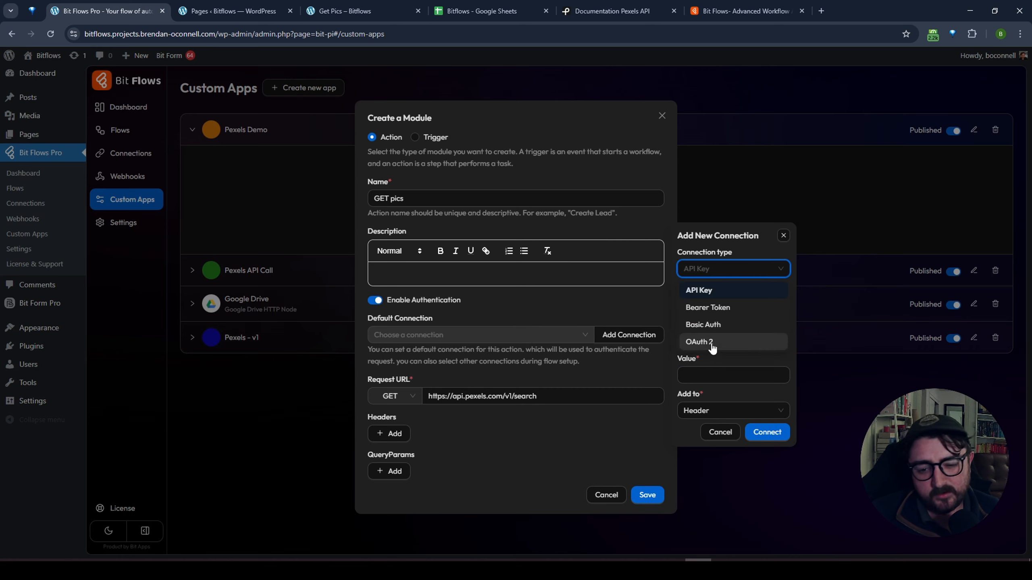
pyautogui.click(752, 244)
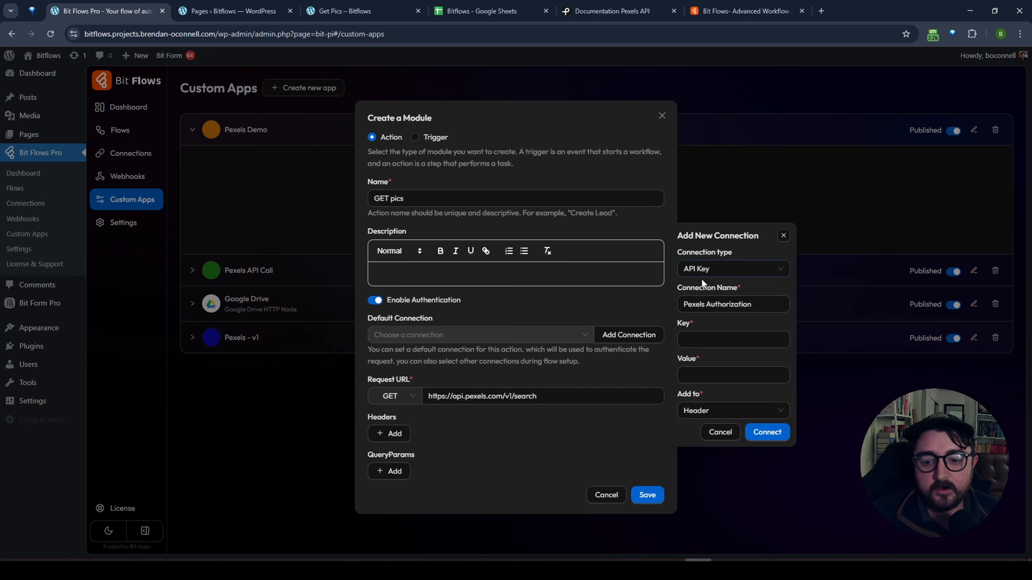
# Give the connection key Authorization with the pasted Pexels API key, connect, and save GET pics.
pyautogui.click(720, 342)
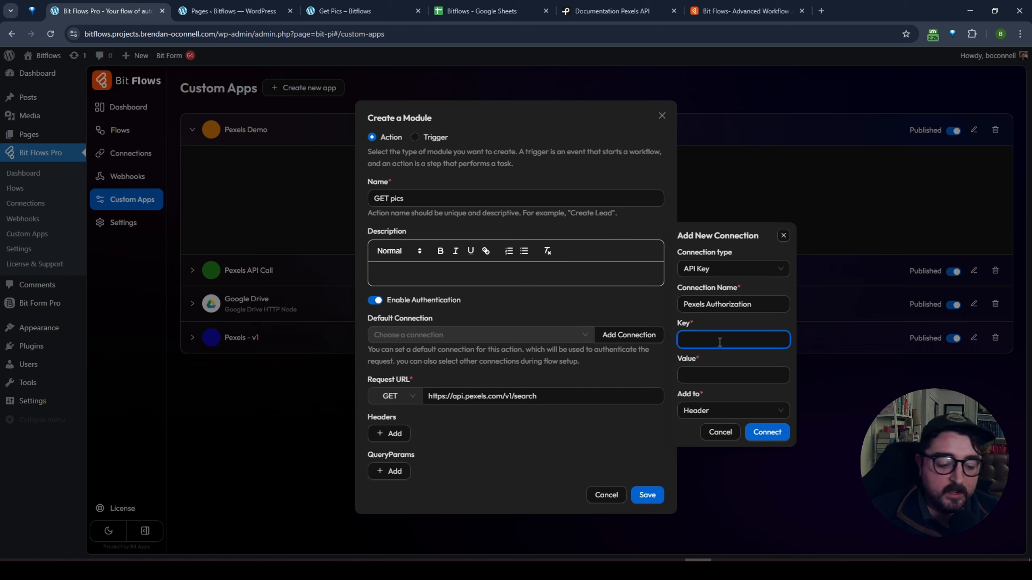
pyautogui.write('Author')
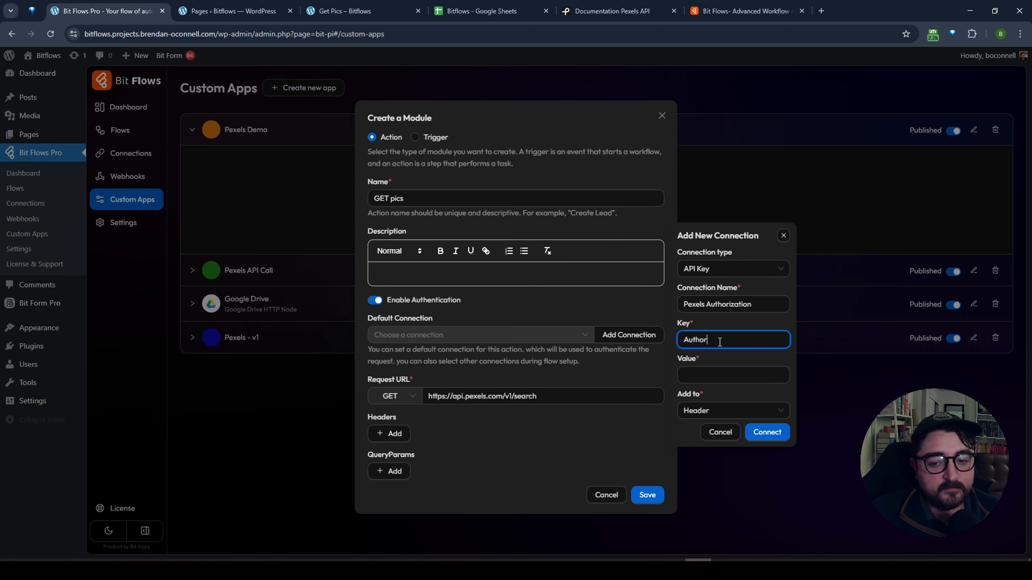
pyautogui.write('ization')
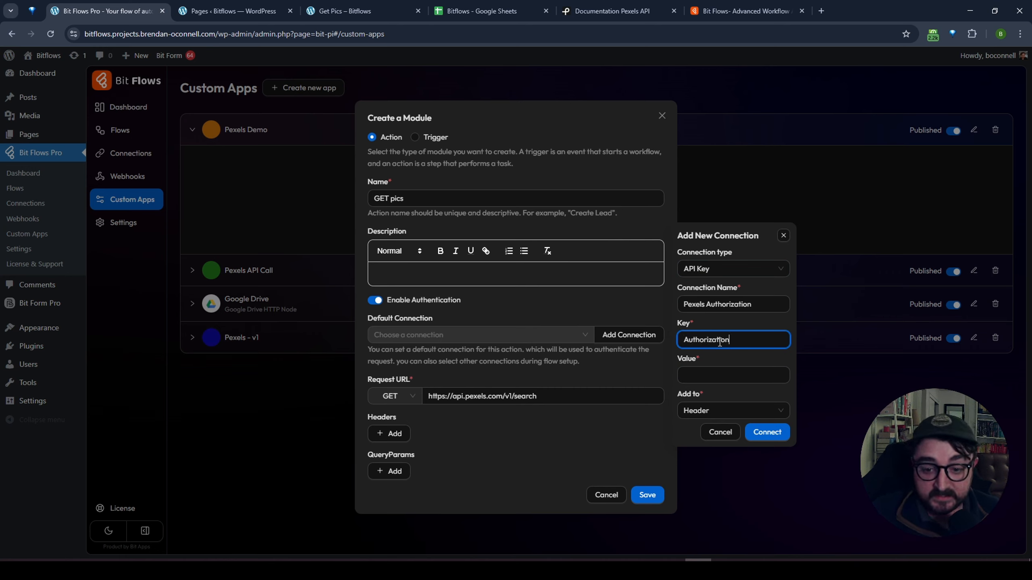
pyautogui.click(725, 374)
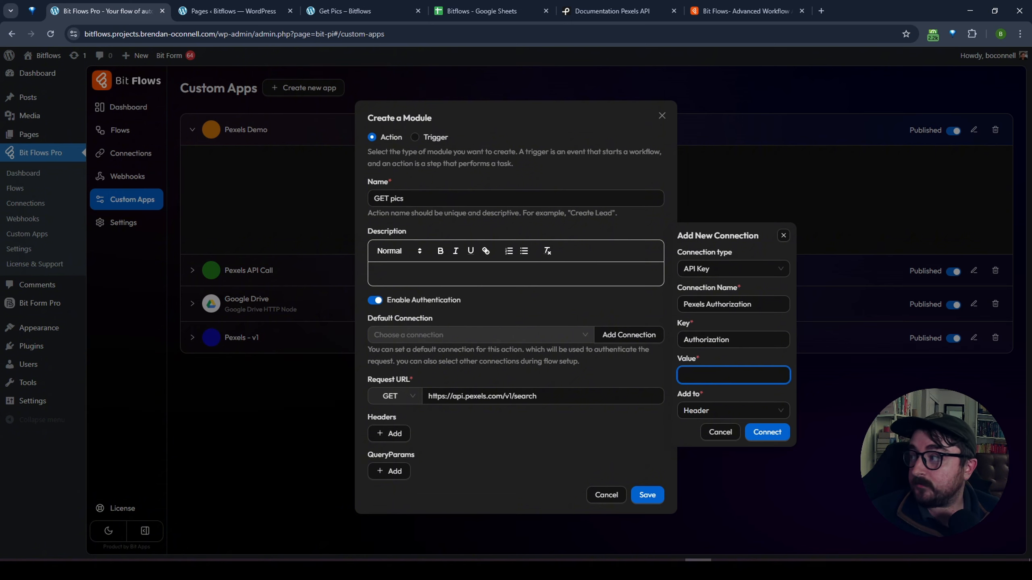
pyautogui.hotkey('alt', 'Tab')
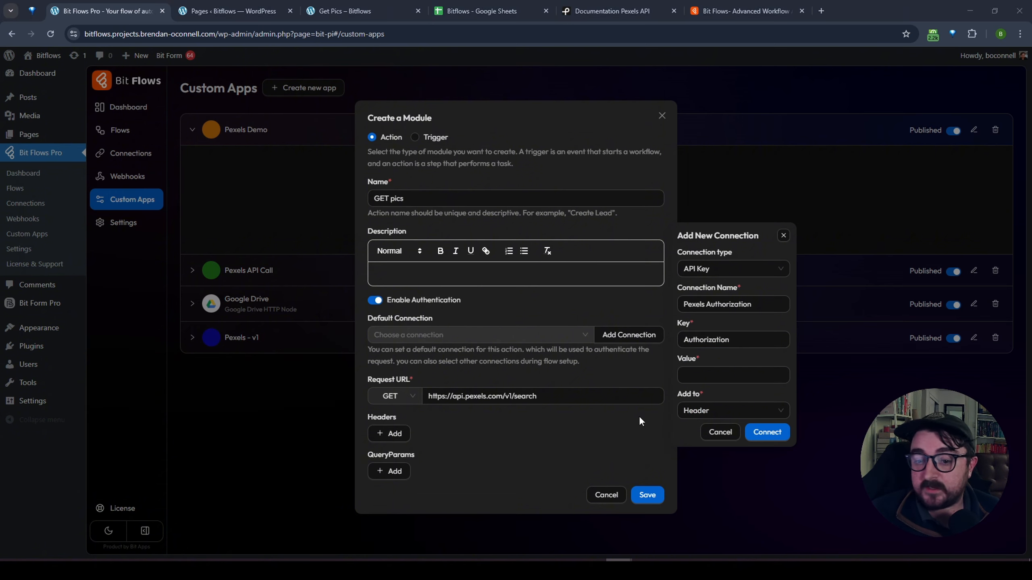
pyautogui.hotkey('ctrl', 'v')
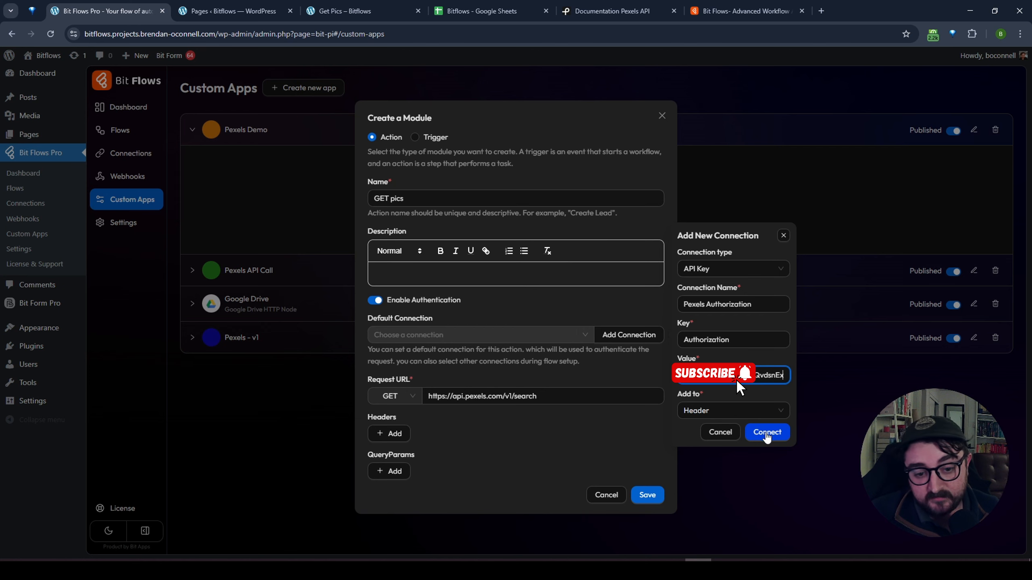
pyautogui.click(766, 434)
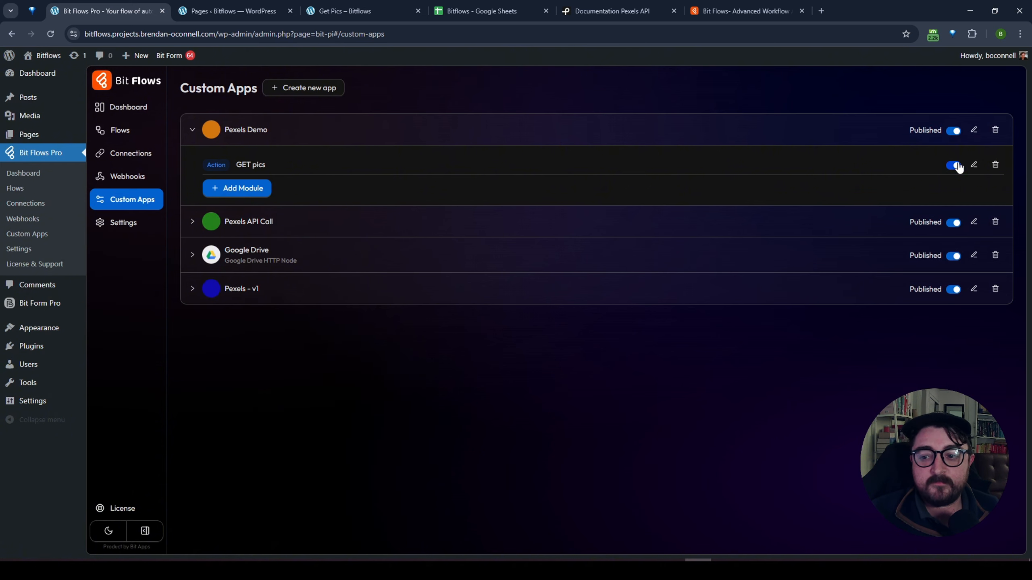
# Reopen GET pics, then study the docs' Search for Photos example query and parameter list.
pyautogui.click(974, 164)
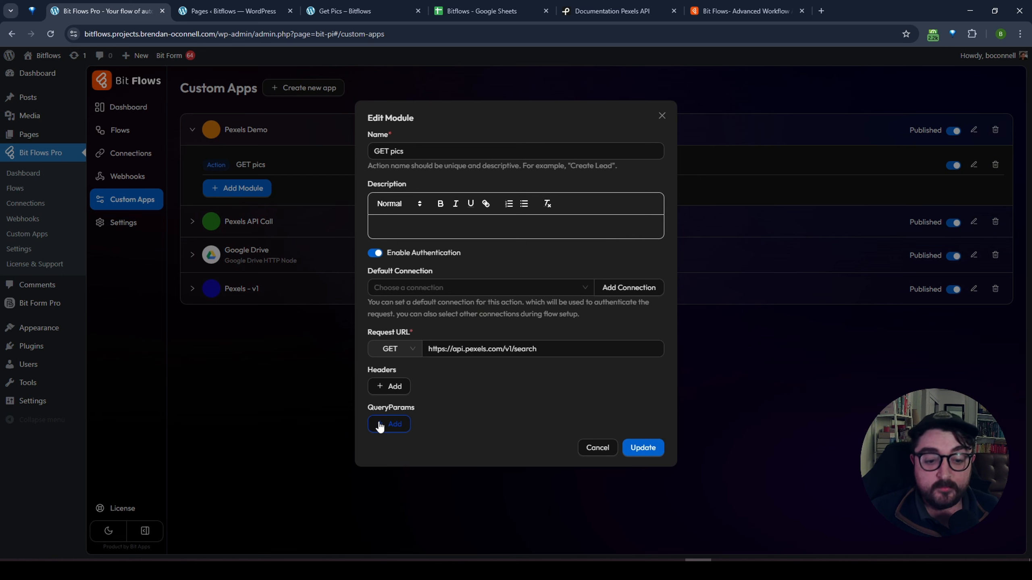
pyautogui.click(610, 10)
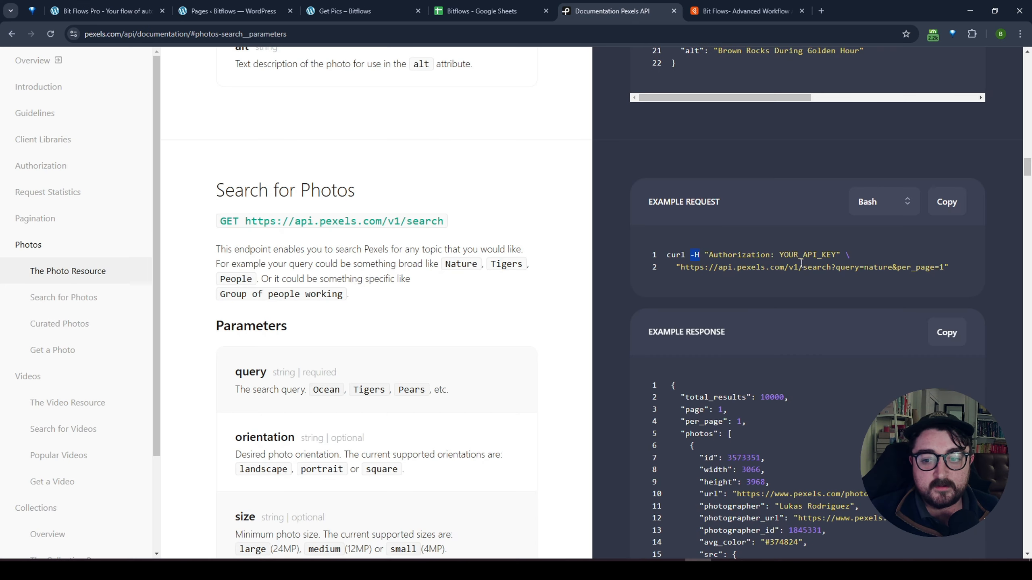
pyautogui.moveTo(681, 264); pyautogui.dragTo(894, 268)
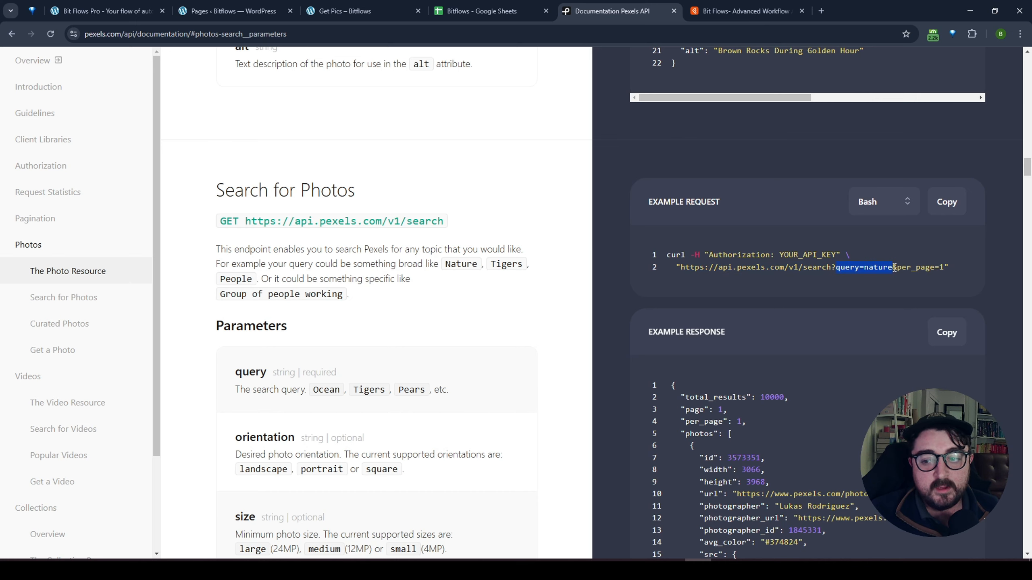
pyautogui.scroll(-3, 366, 384)
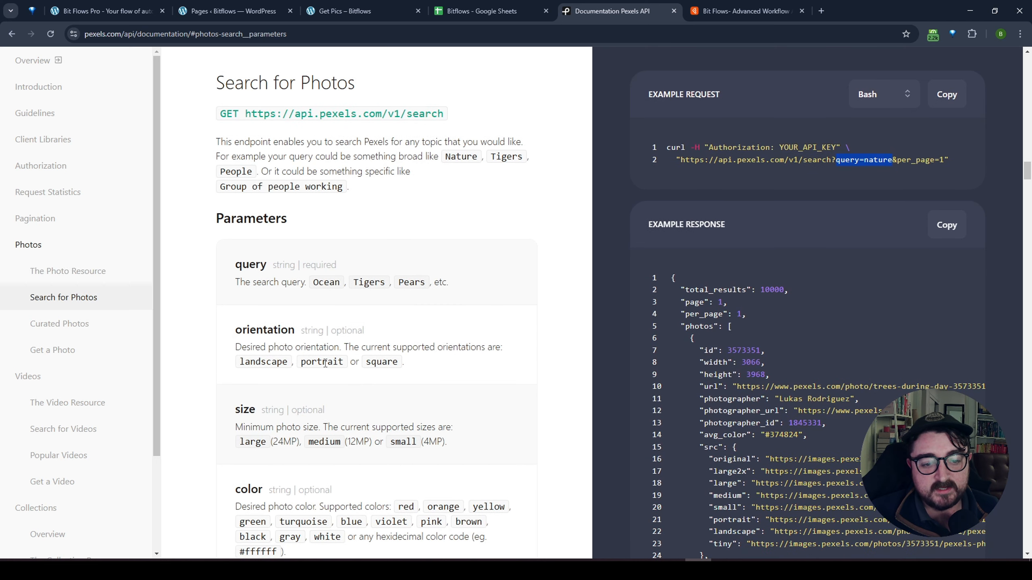
pyautogui.scroll(-3, 390, 365)
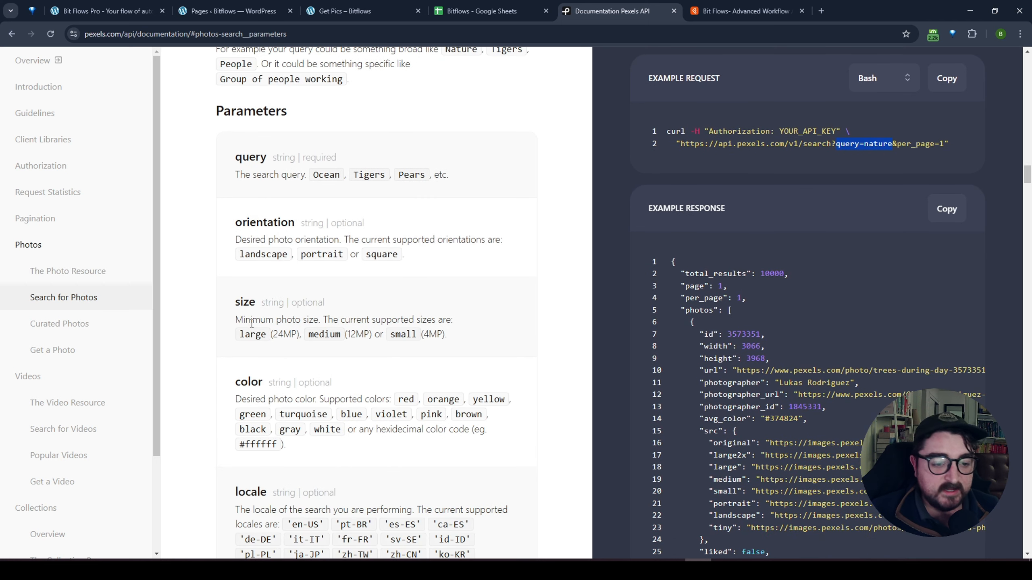
pyautogui.scroll(-10, 313, 514)
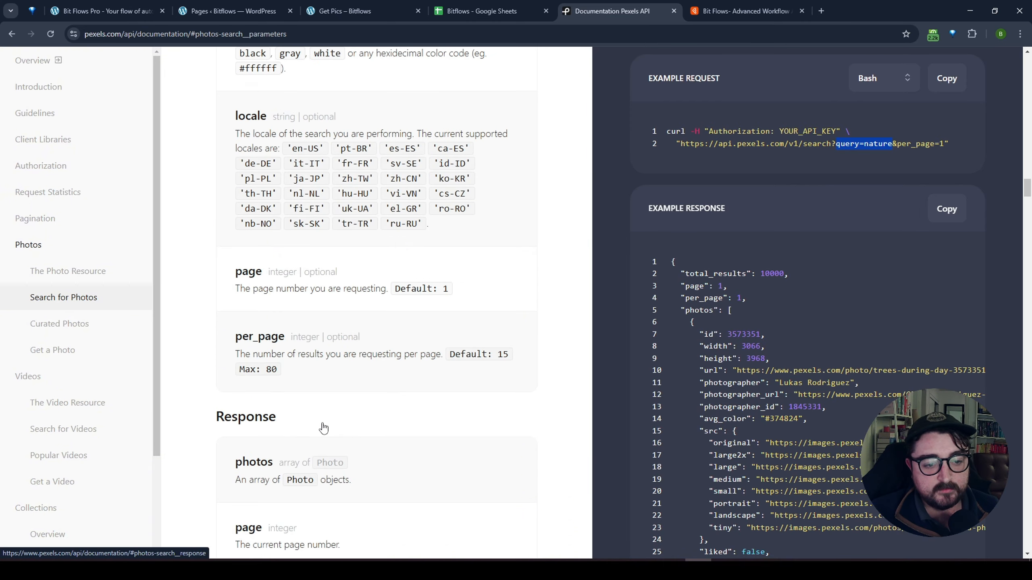
pyautogui.scroll(11, 325, 430)
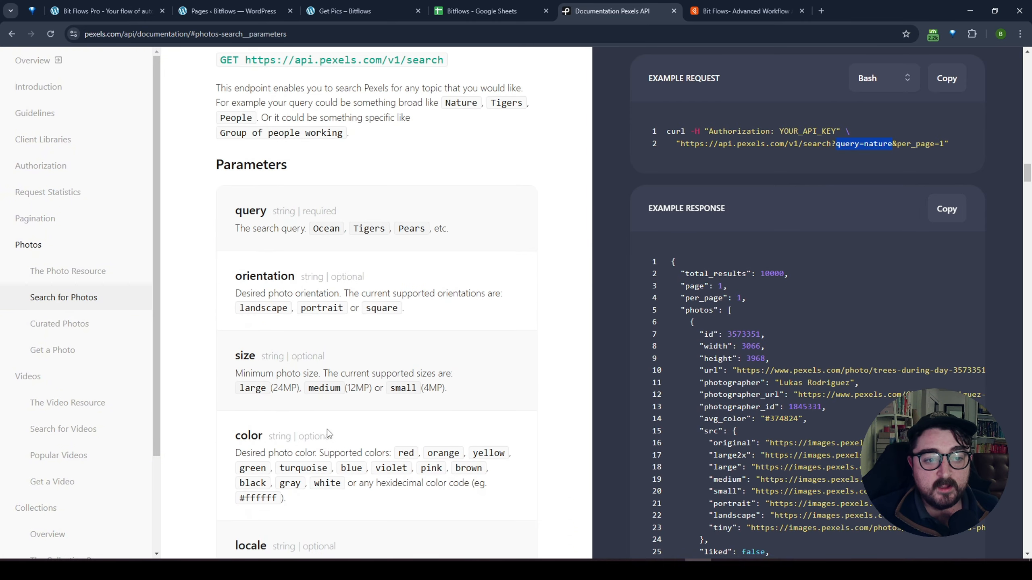
pyautogui.scroll(3, 260, 244)
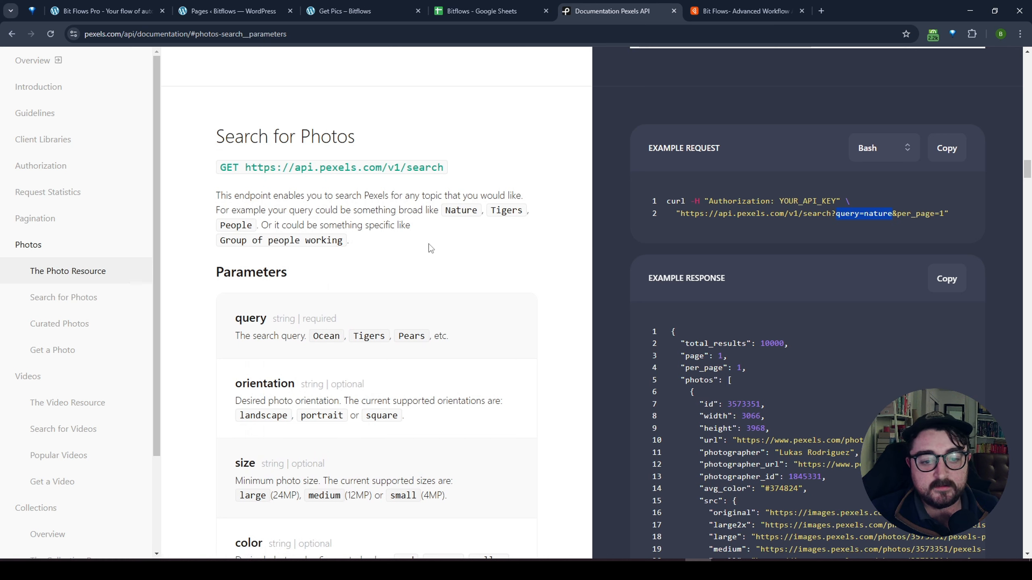
# Back in the GET pics editor, add a first query parameter with key query.
pyautogui.click(109, 17)
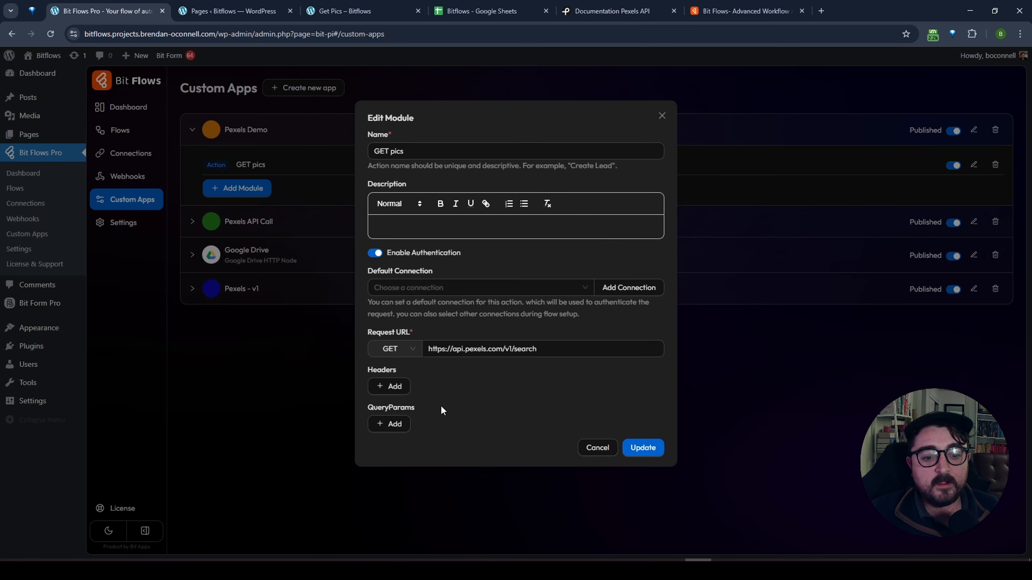
pyautogui.click(393, 424)
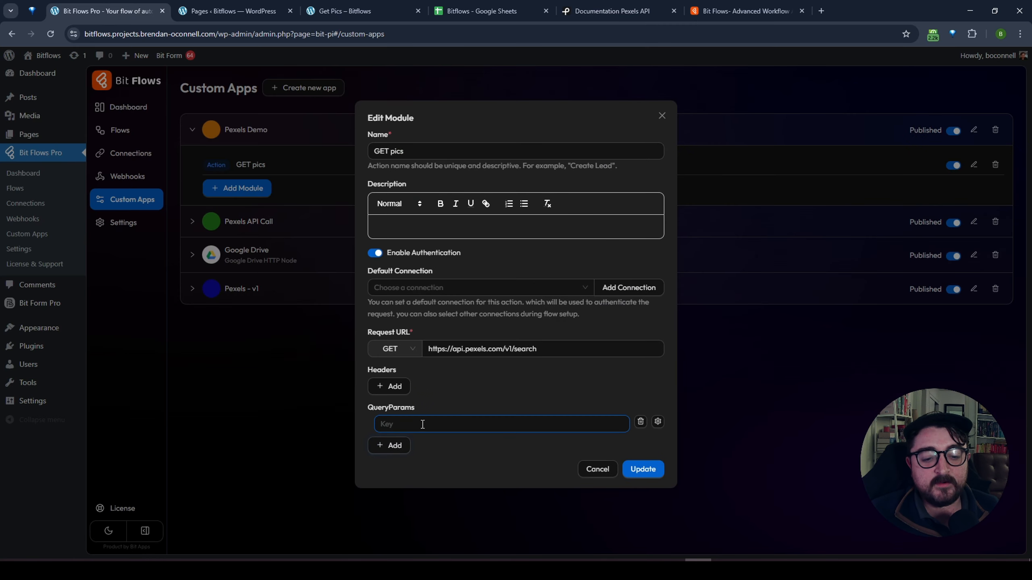
pyautogui.click(422, 424)
pyautogui.click(446, 448)
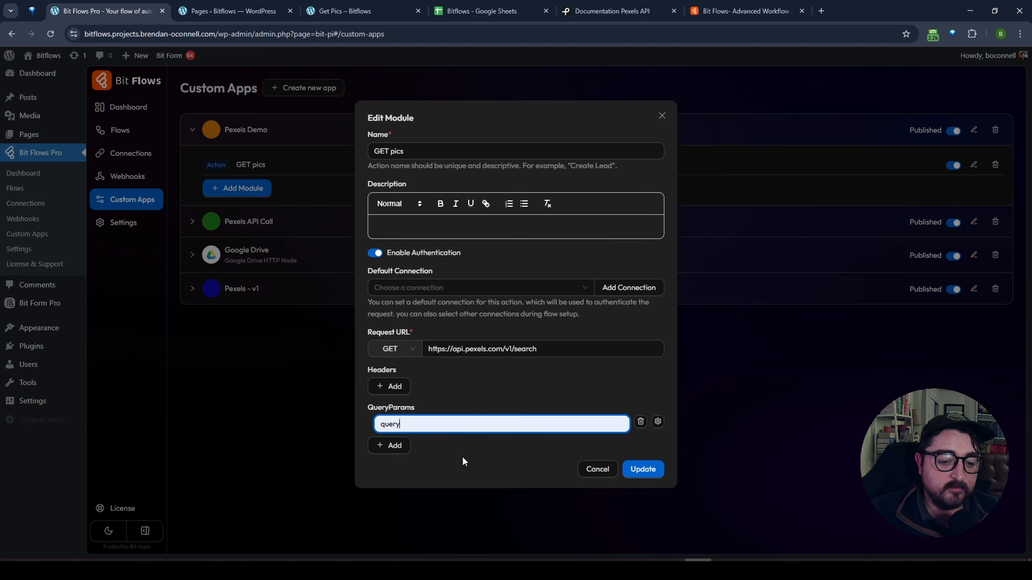
# Add a second query parameter and correct its key's spelling to orientation.
pyautogui.click(398, 446)
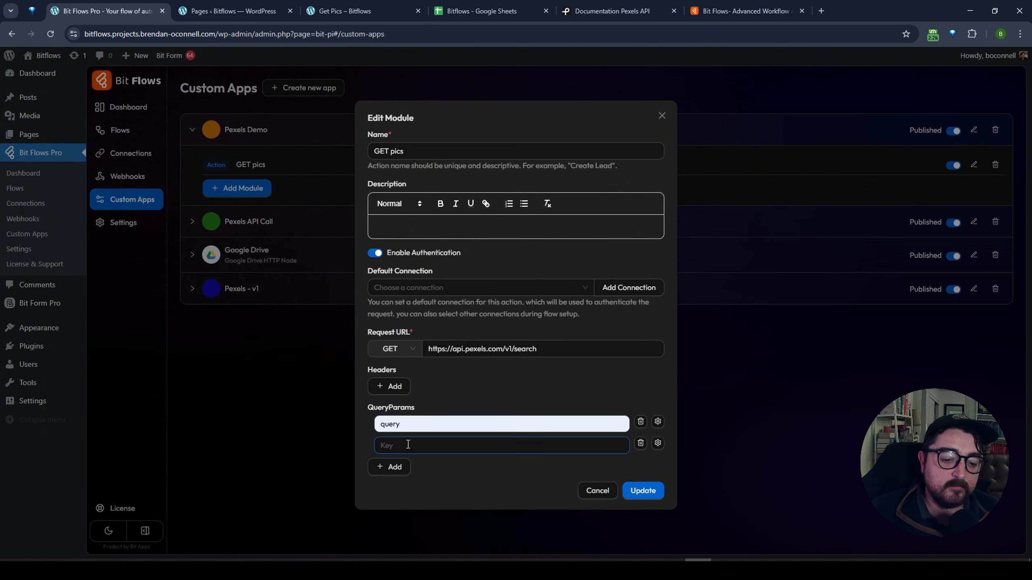
pyautogui.click(456, 440)
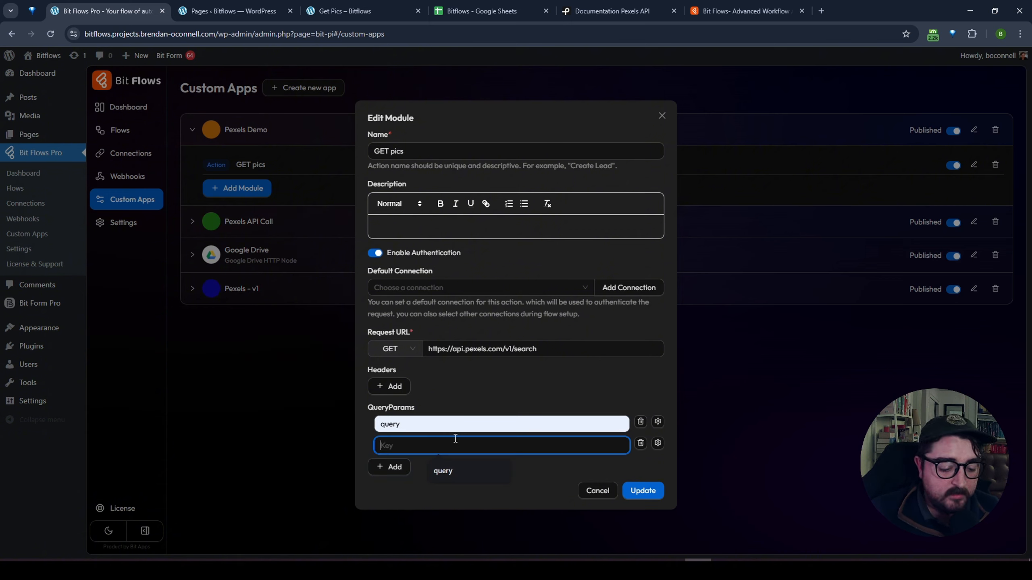
pyautogui.write('orien')
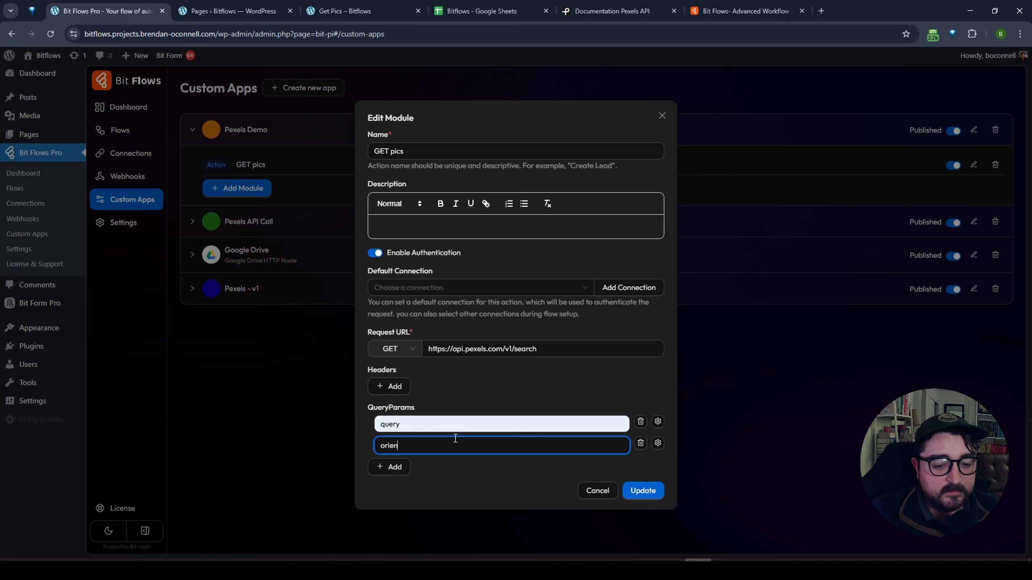
pyautogui.write('tiation')
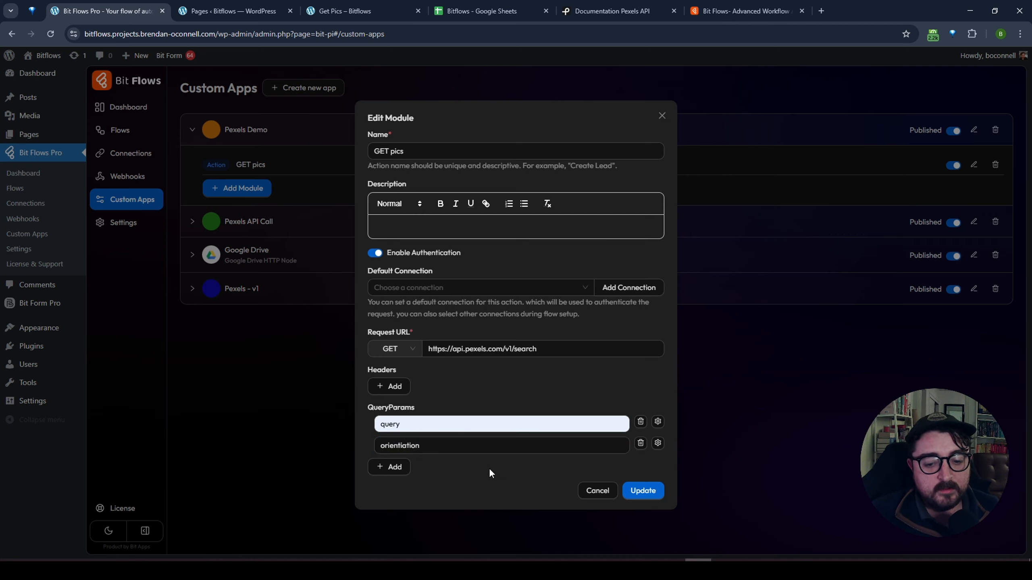
pyautogui.rightClick(407, 449)
pyautogui.click(414, 455)
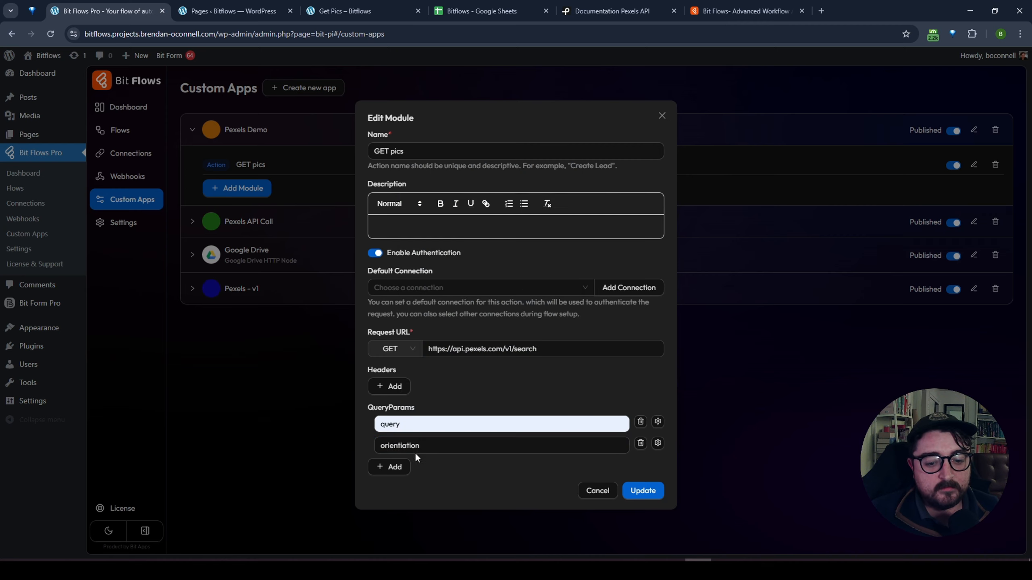
pyautogui.click(434, 447)
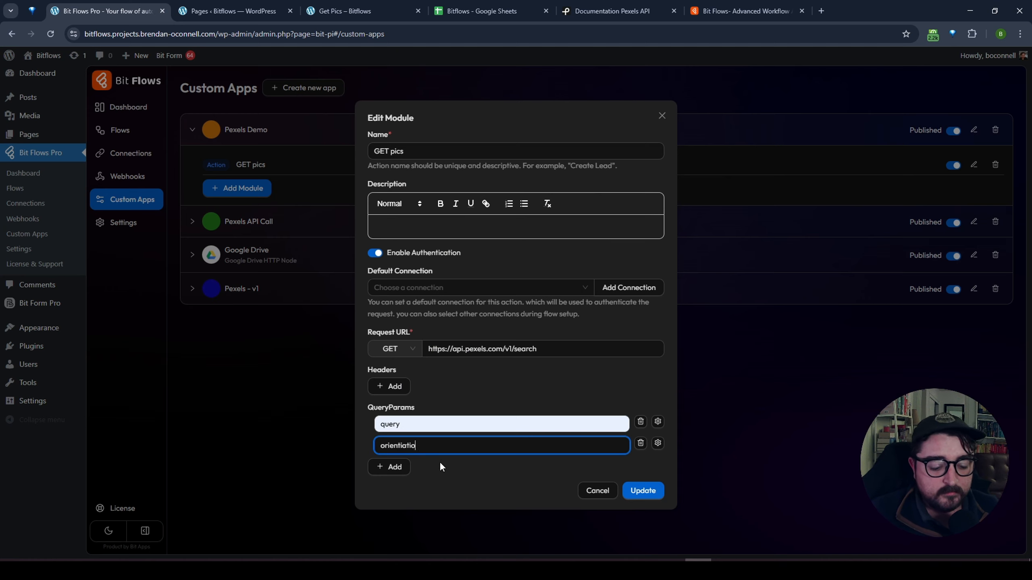
pyautogui.write('n')
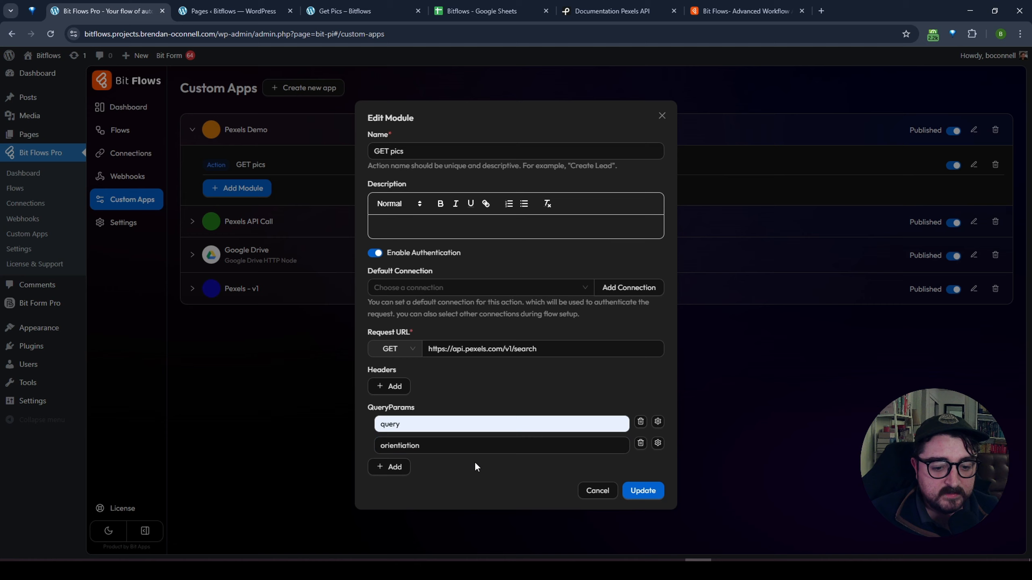
pyautogui.click(402, 445)
pyautogui.press('BackSpace')
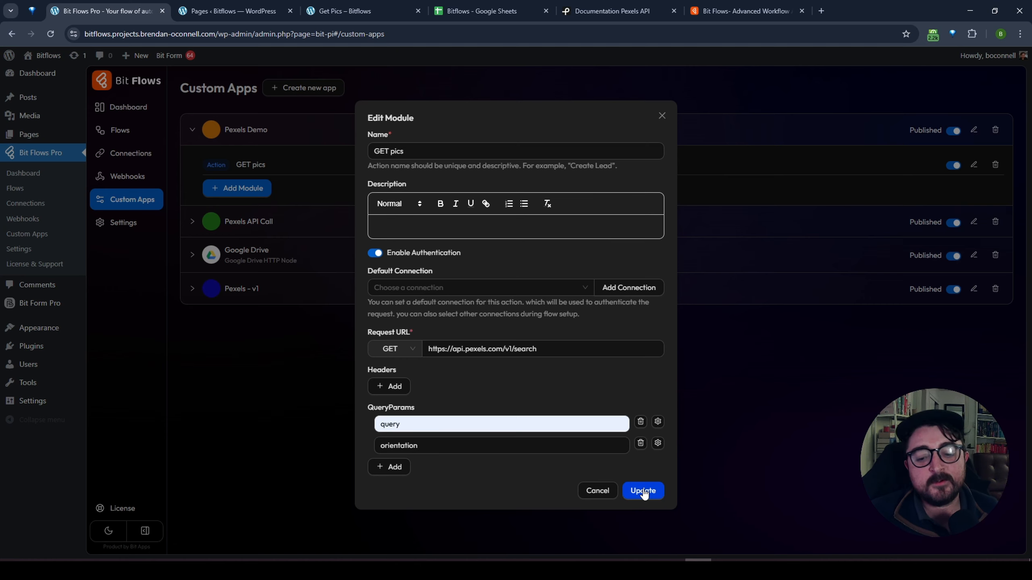
# Look at the orientation parameter's field settings, then close them.
pyautogui.click(658, 443)
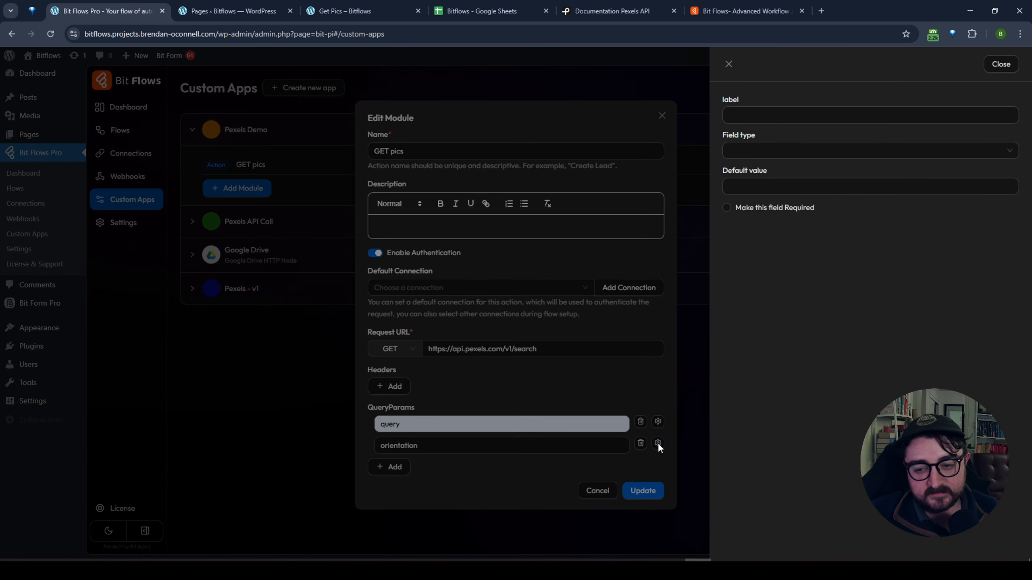
pyautogui.click(781, 186)
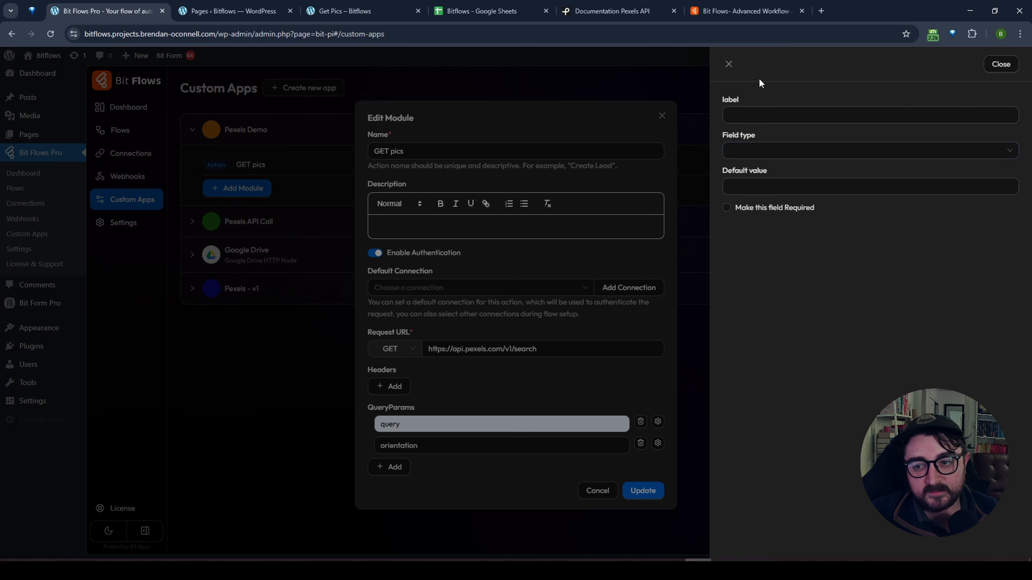
pyautogui.click(729, 65)
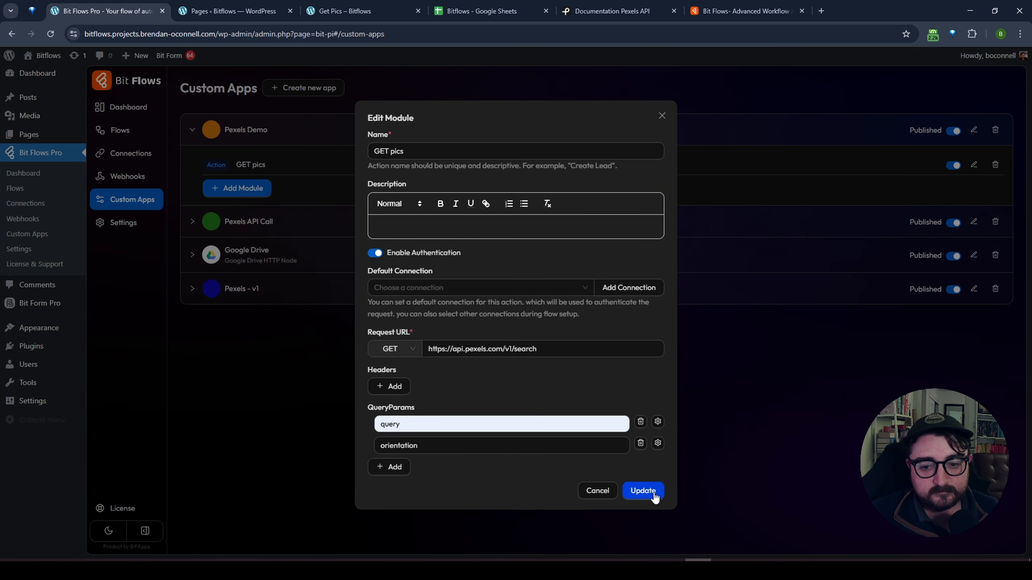
# Set Pexels Authorization as the default connection, update GET pics, and open the Flows list.
pyautogui.click(582, 287)
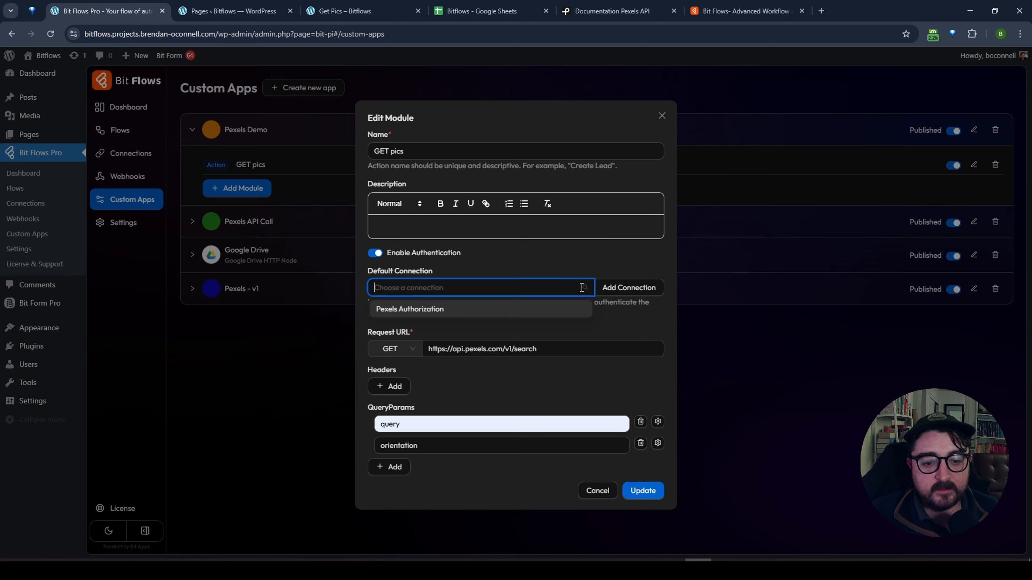
pyautogui.click(416, 309)
pyautogui.click(427, 289)
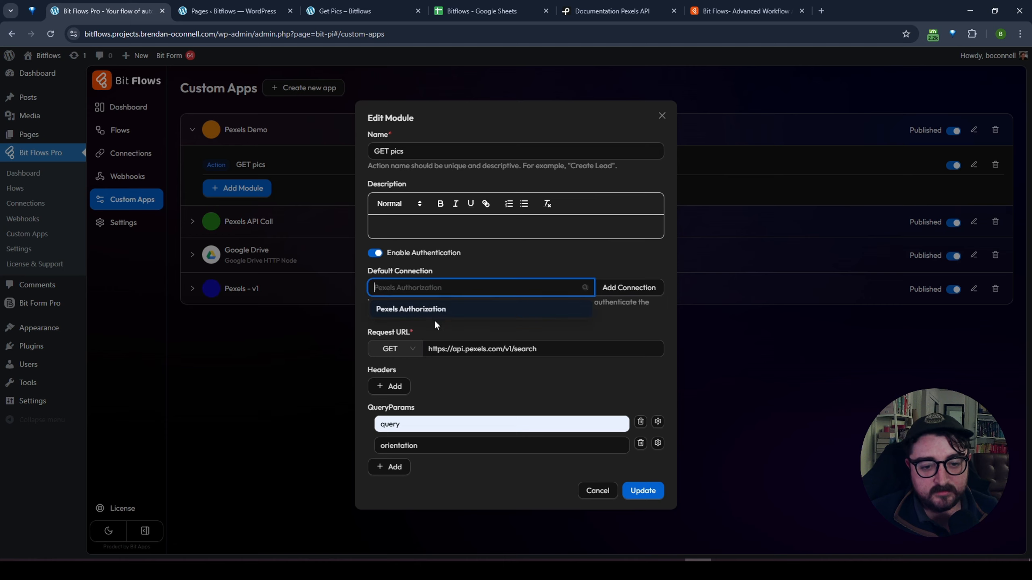
pyautogui.click(400, 306)
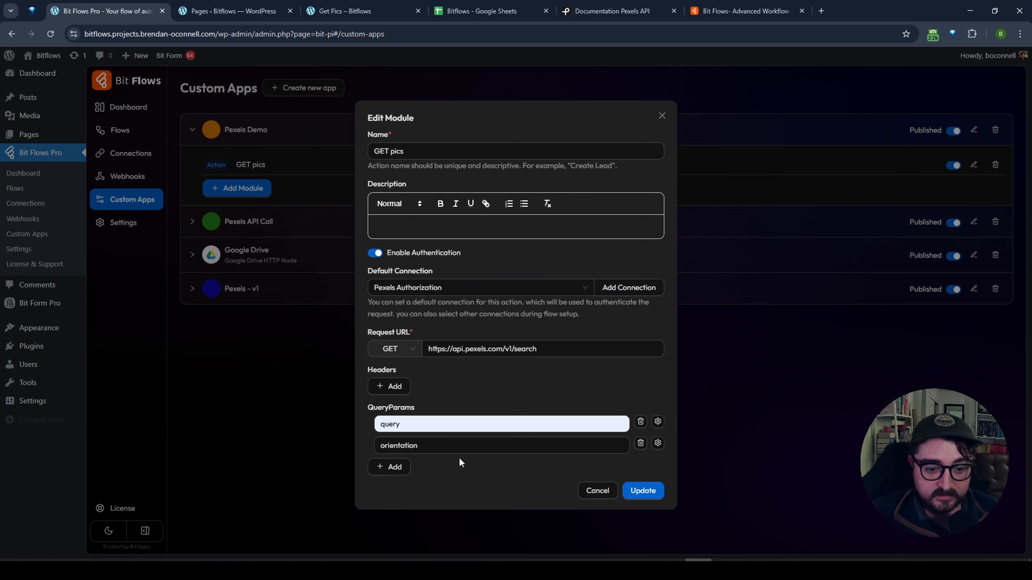
pyautogui.click(647, 490)
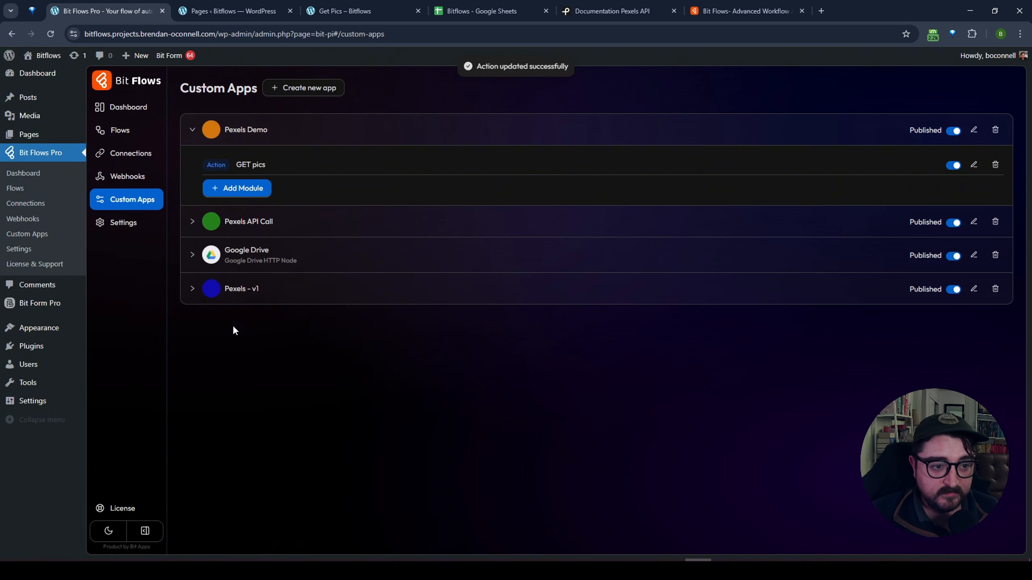
pyautogui.click(120, 131)
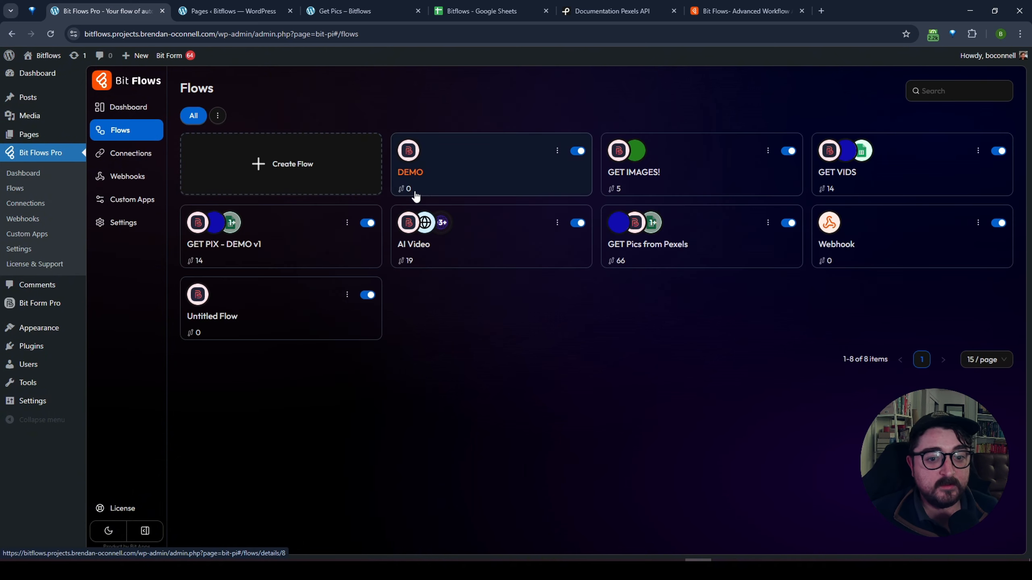
# Open the DEMO flow and add Pexels Demo's GET pics as the step after Bit Form.
pyautogui.click(463, 179)
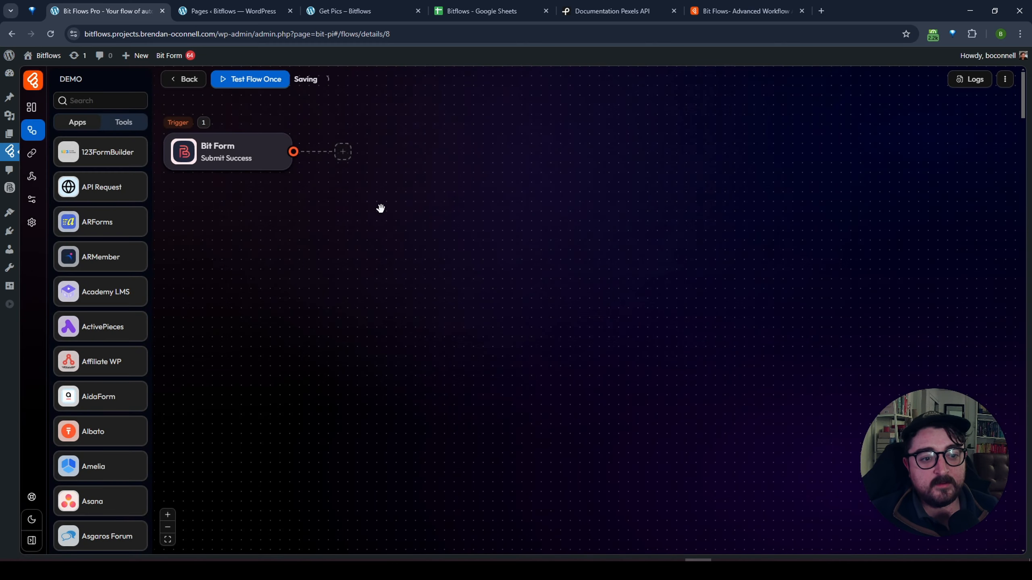
pyautogui.click(414, 248)
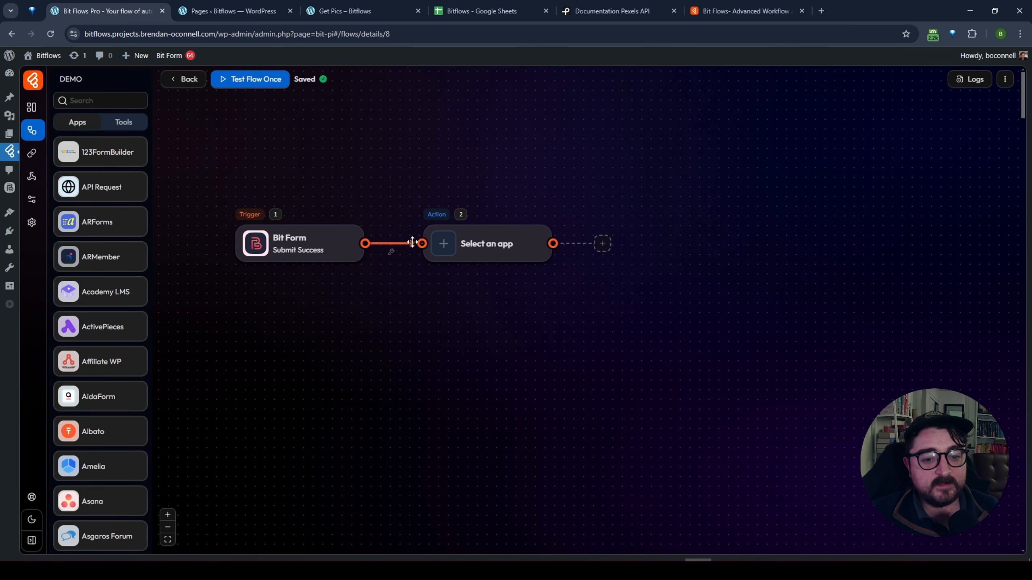
pyautogui.click(452, 247)
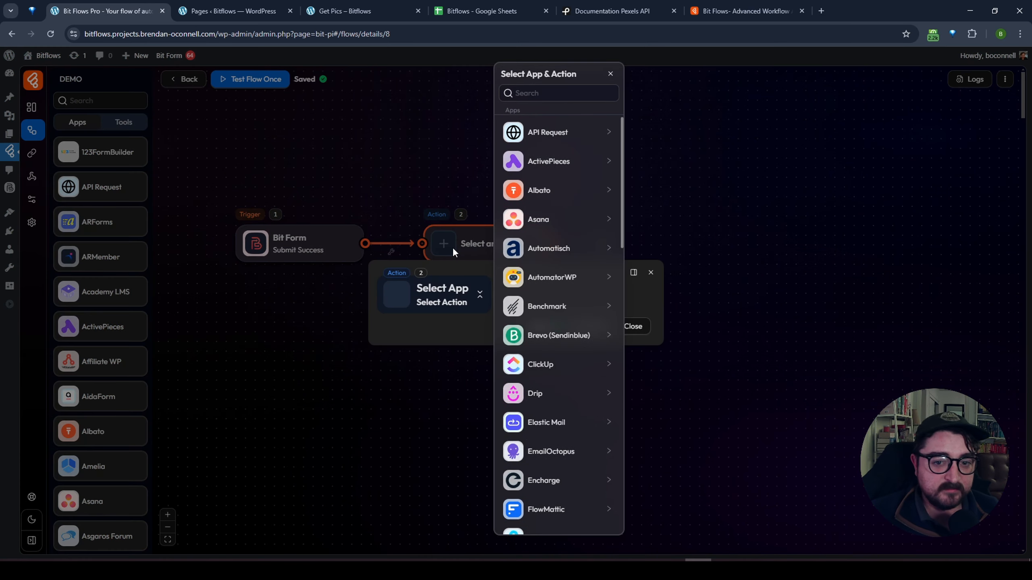
pyautogui.scroll(-20, 550, 300)
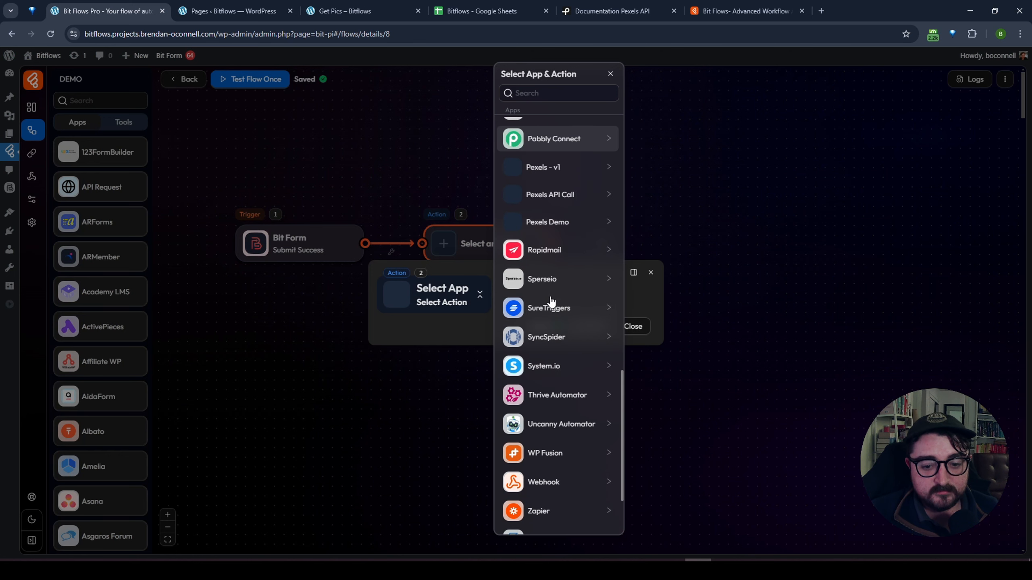
pyautogui.scroll(3, 551, 301)
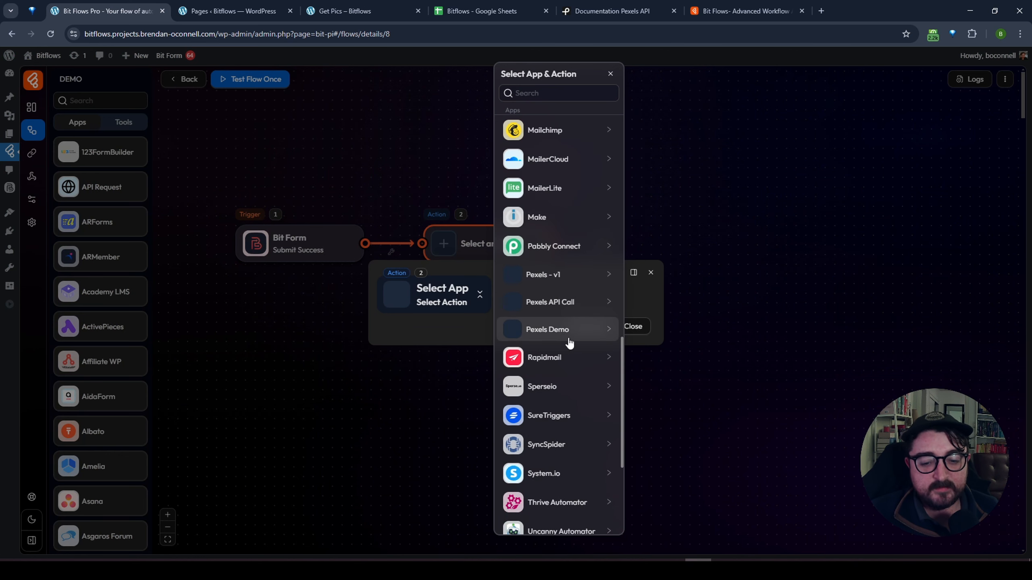
pyautogui.click(559, 334)
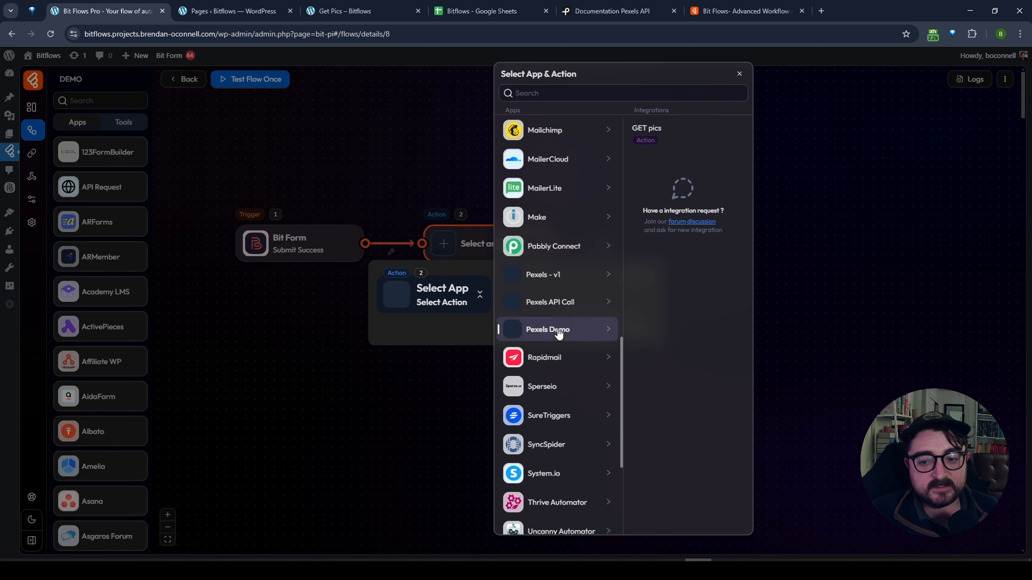
pyautogui.click(671, 131)
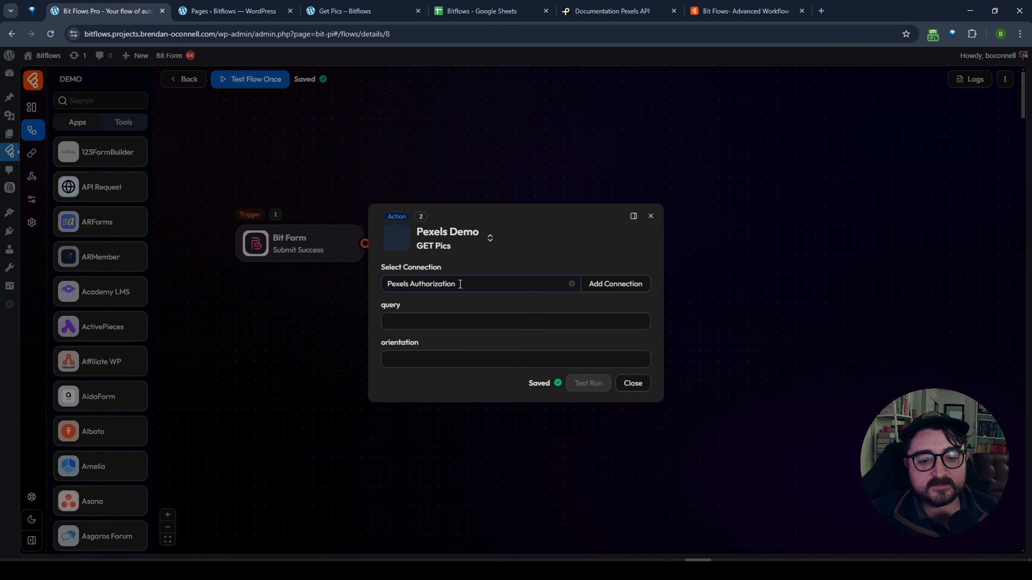
# Set GET pics query to 'trains' and orientation to 'landscape', then close the dialog.
pyautogui.click(434, 324)
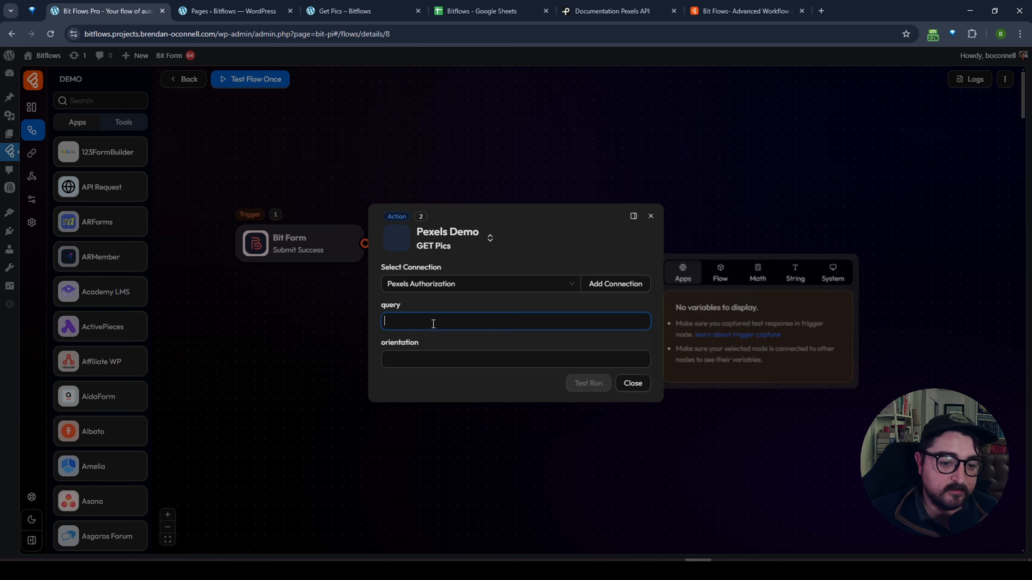
pyautogui.write('trains')
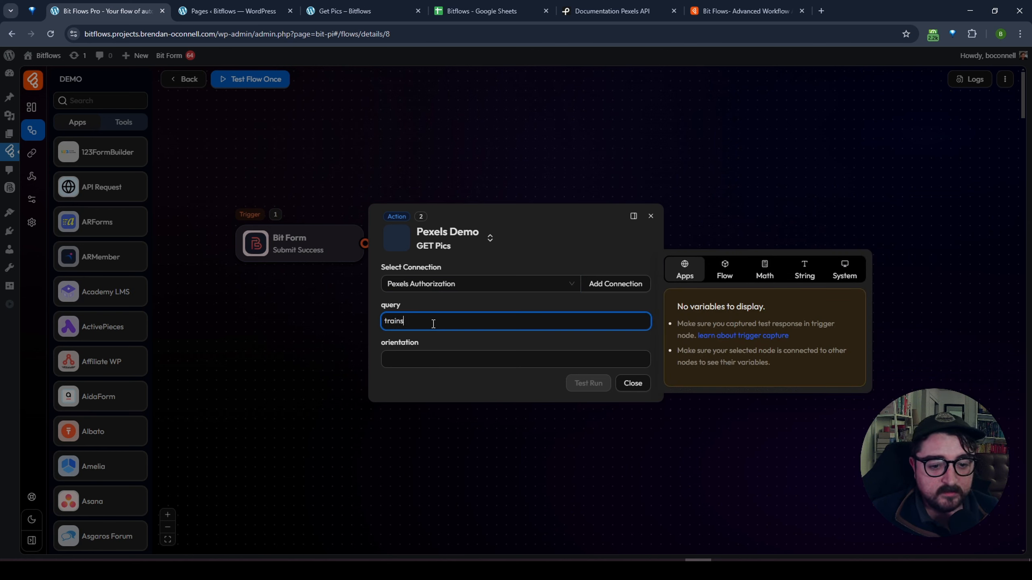
pyautogui.click(440, 360)
pyautogui.write('lands')
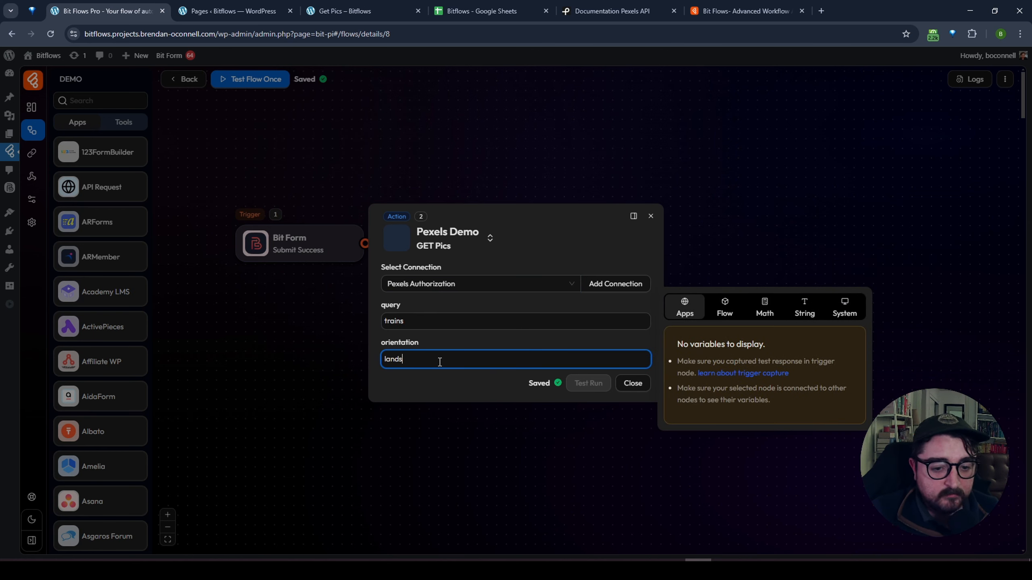
pyautogui.write('cape')
pyautogui.click(463, 389)
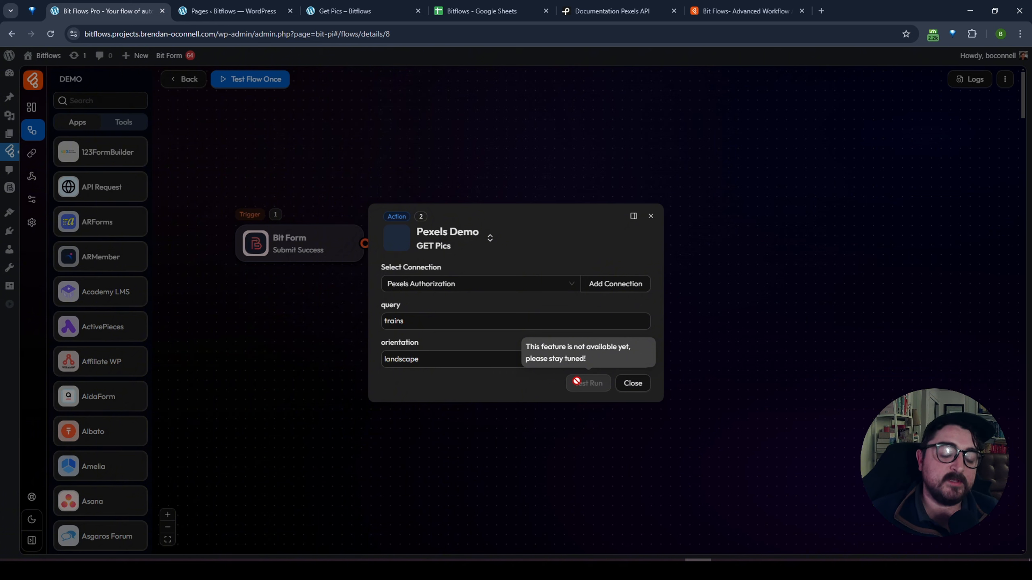
pyautogui.click(636, 383)
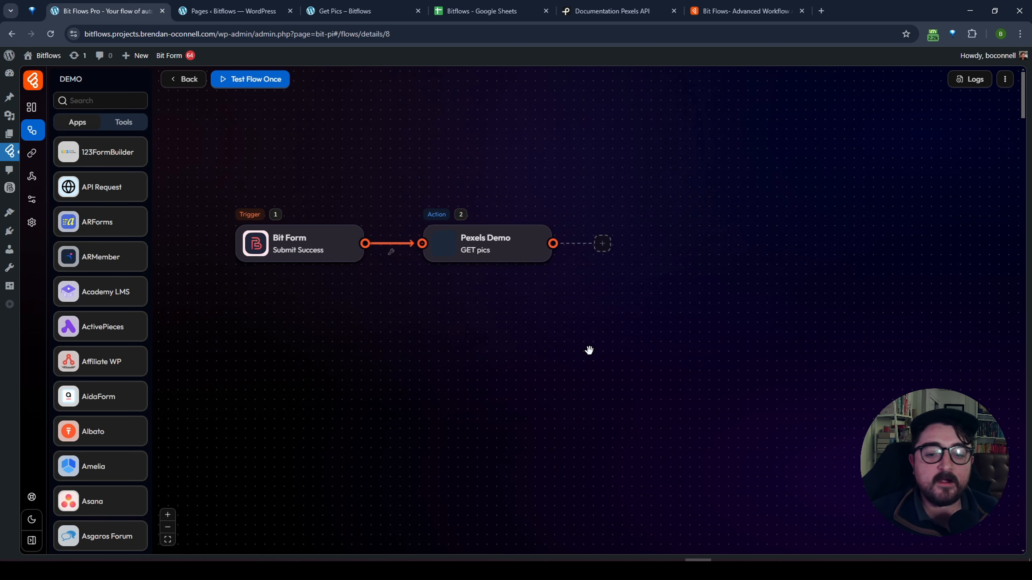
# Start Test Flow Once listening for a new response, then switch to the Get Pics page.
pyautogui.click(238, 80)
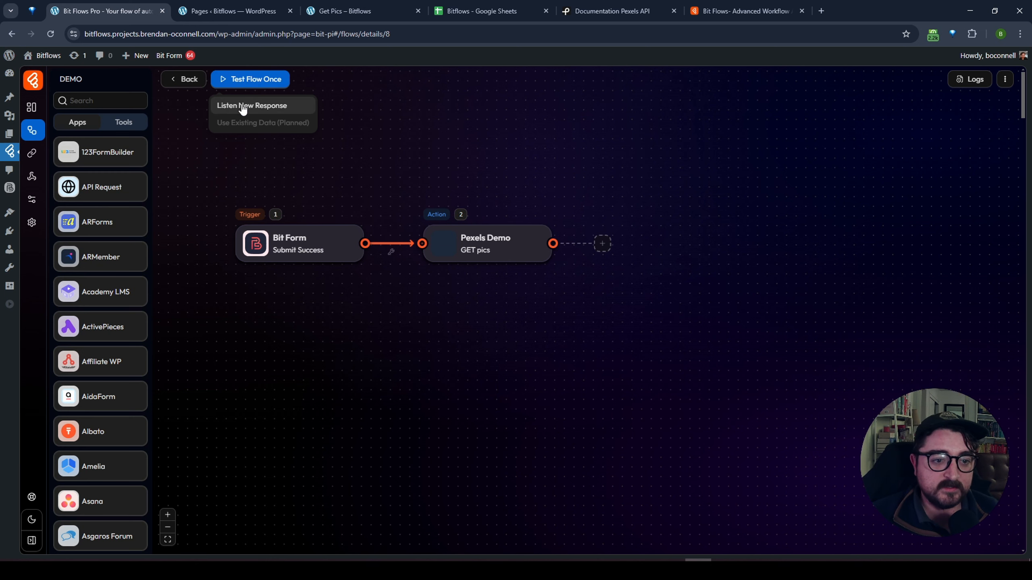
pyautogui.click(243, 106)
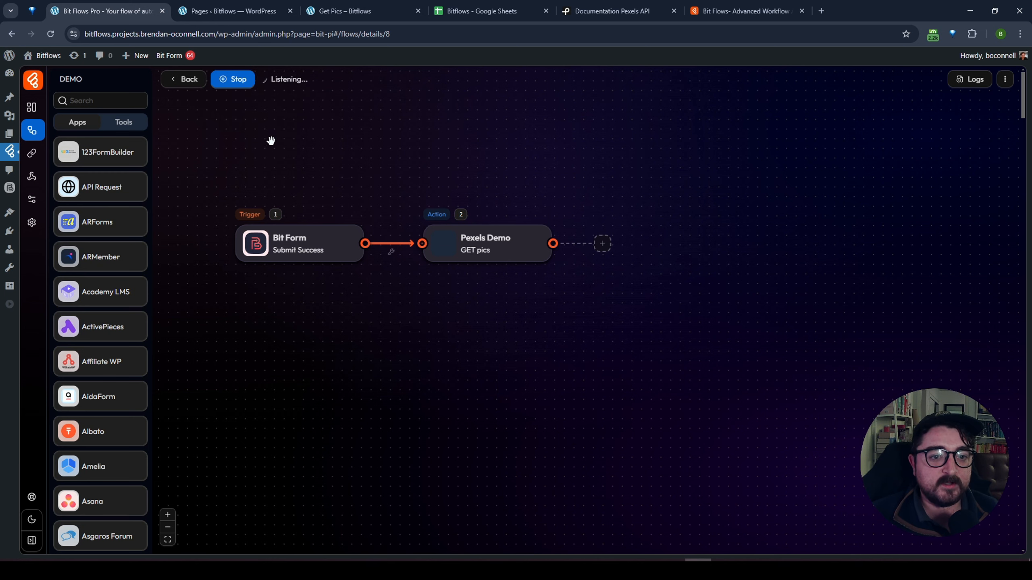
pyautogui.click(364, 12)
# Reload Get Pics and submit it with the autofilled name and search term 'planets'.
pyautogui.click(51, 34)
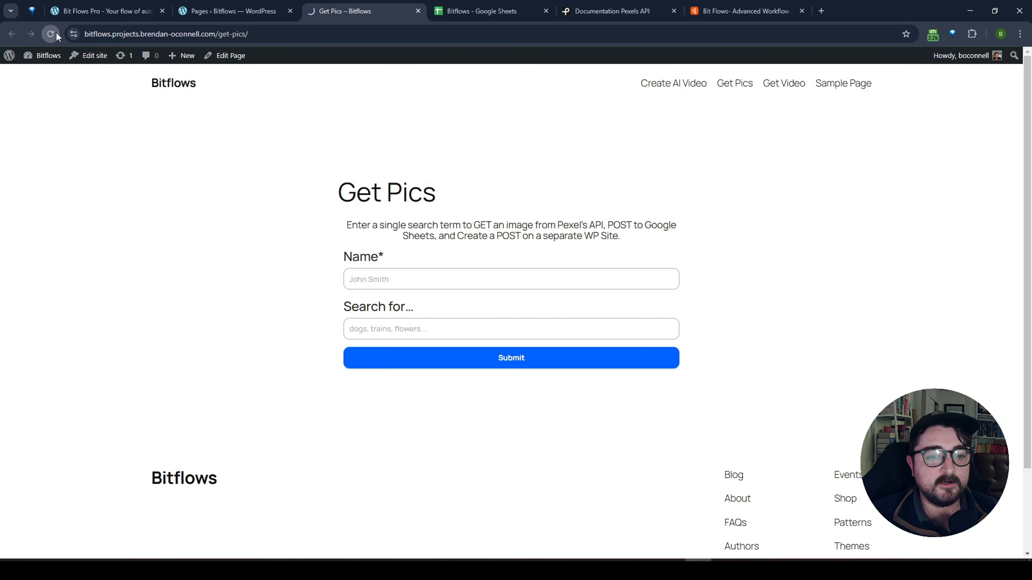
pyautogui.click(385, 280)
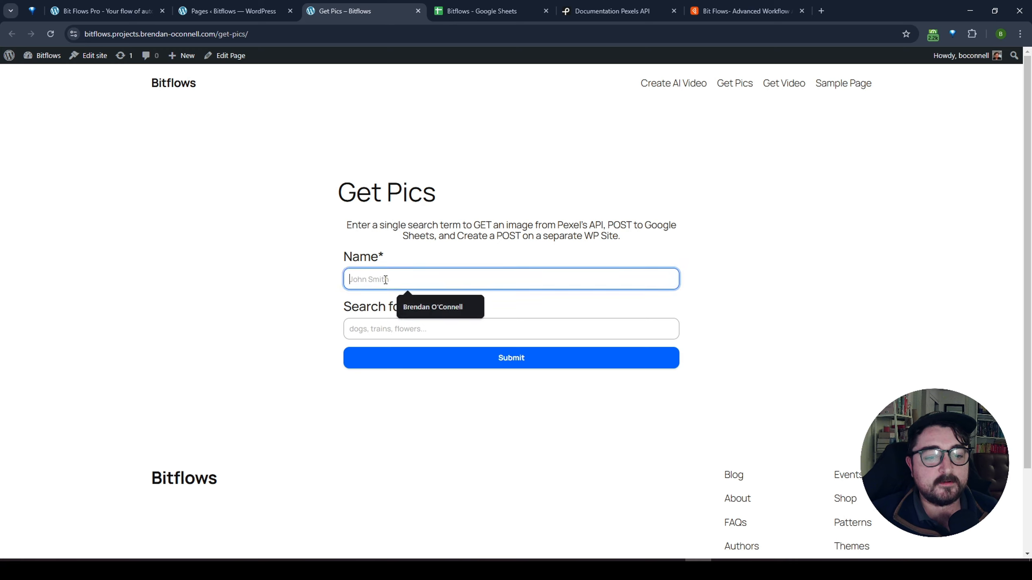
pyautogui.click(441, 309)
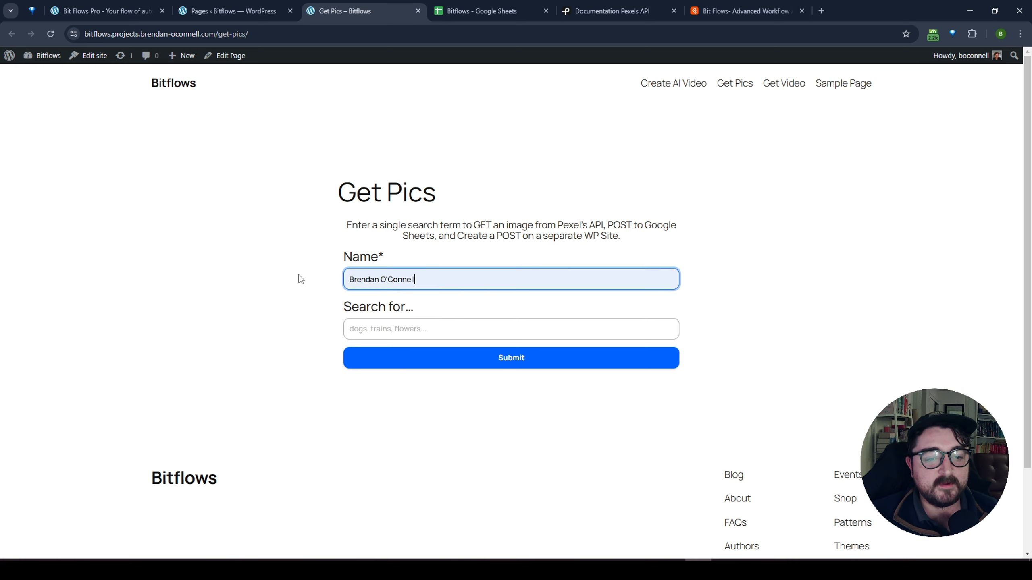
pyautogui.click(377, 327)
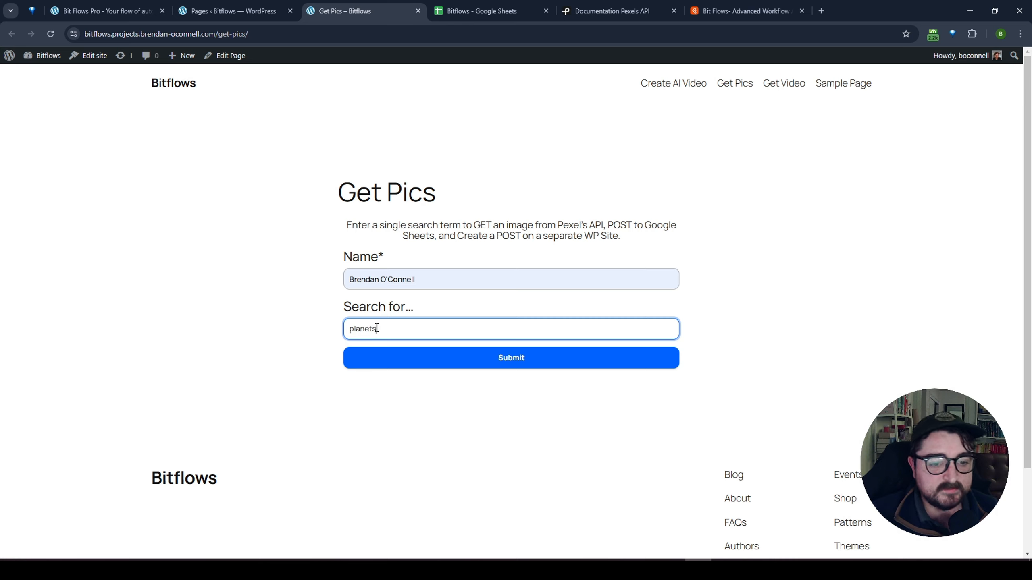
pyautogui.click(508, 358)
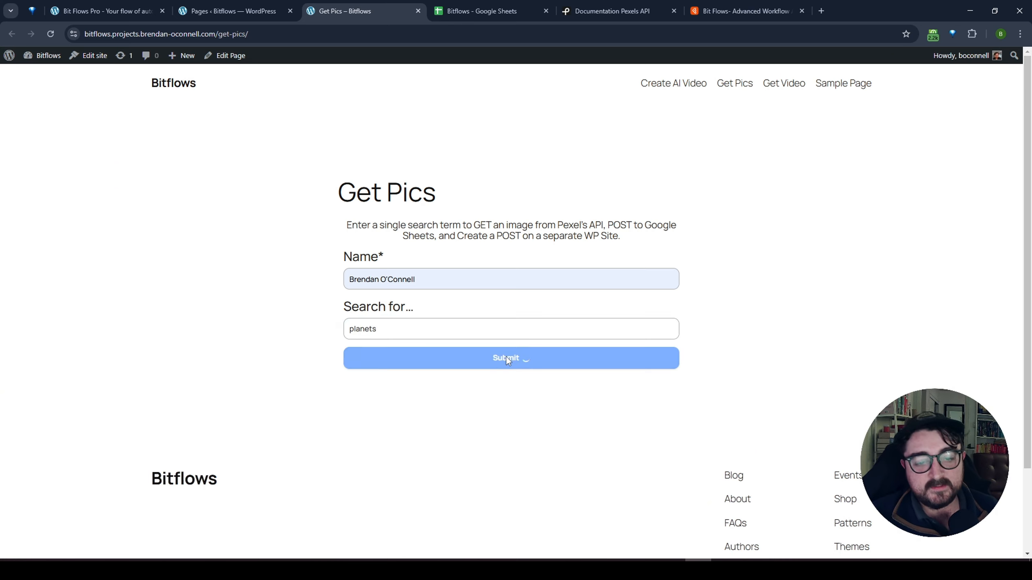
pyautogui.click(103, 12)
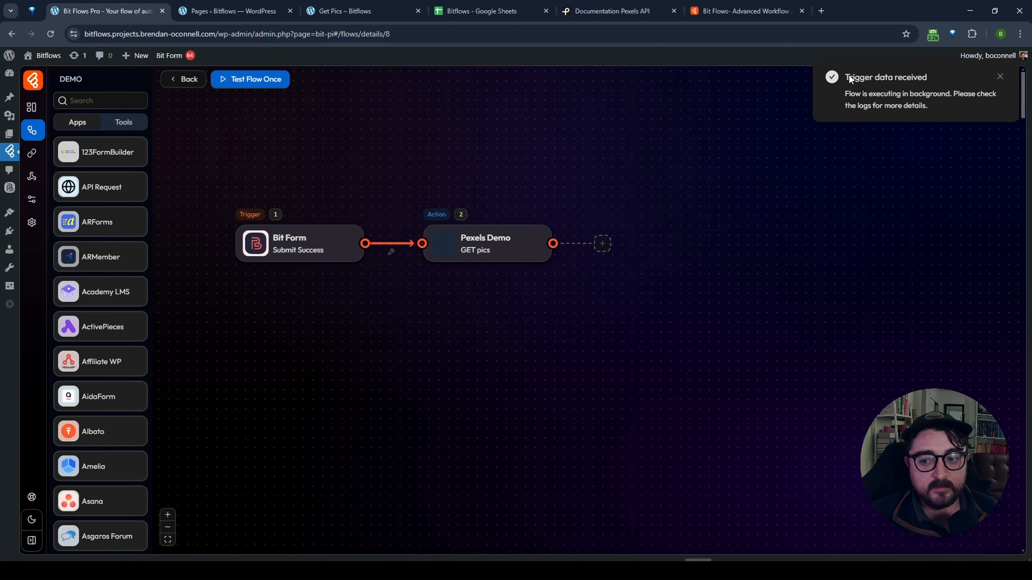
# Open Logs and view the Details of the SUCCESS run in Log History.
pyautogui.moveTo(846, 78); pyautogui.dragTo(928, 77)
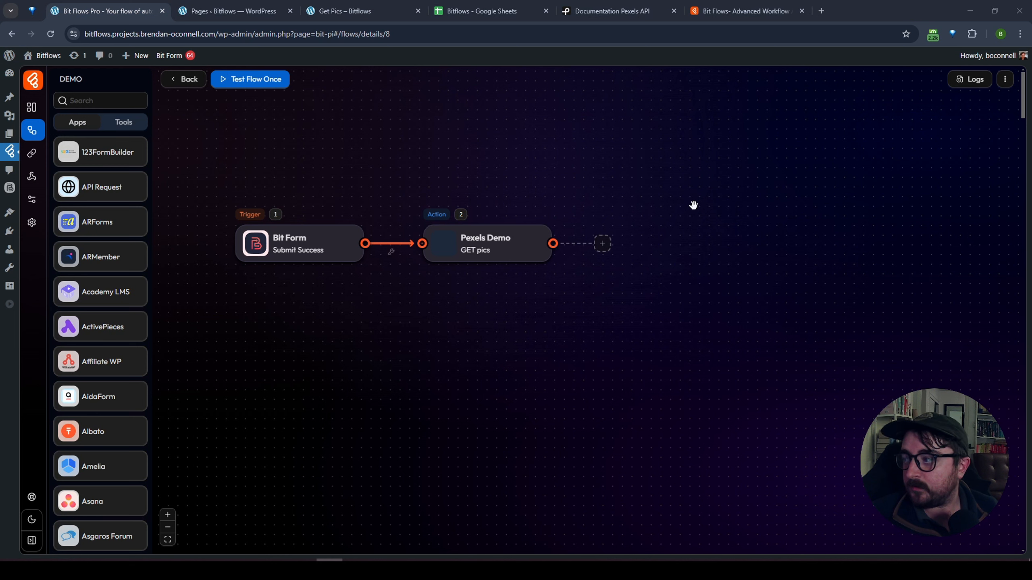
pyautogui.click(966, 85)
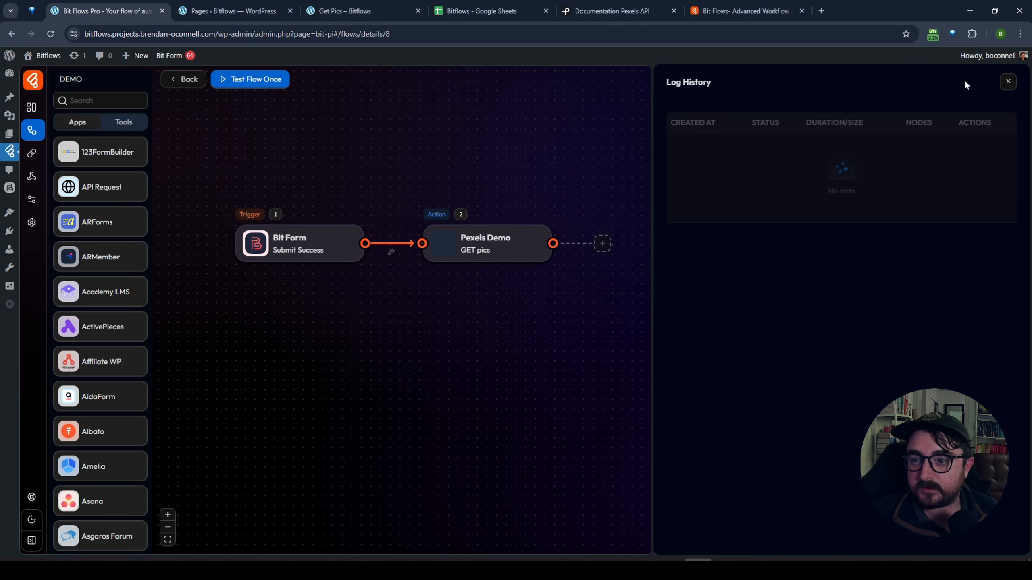
pyautogui.moveTo(683, 145); pyautogui.dragTo(800, 143)
pyautogui.click(795, 147)
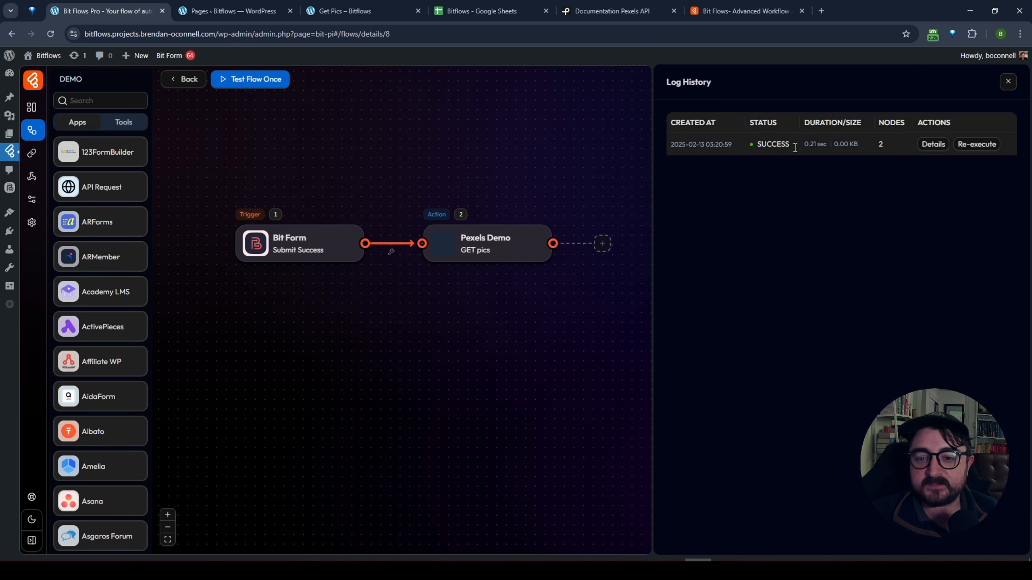
pyautogui.click(932, 145)
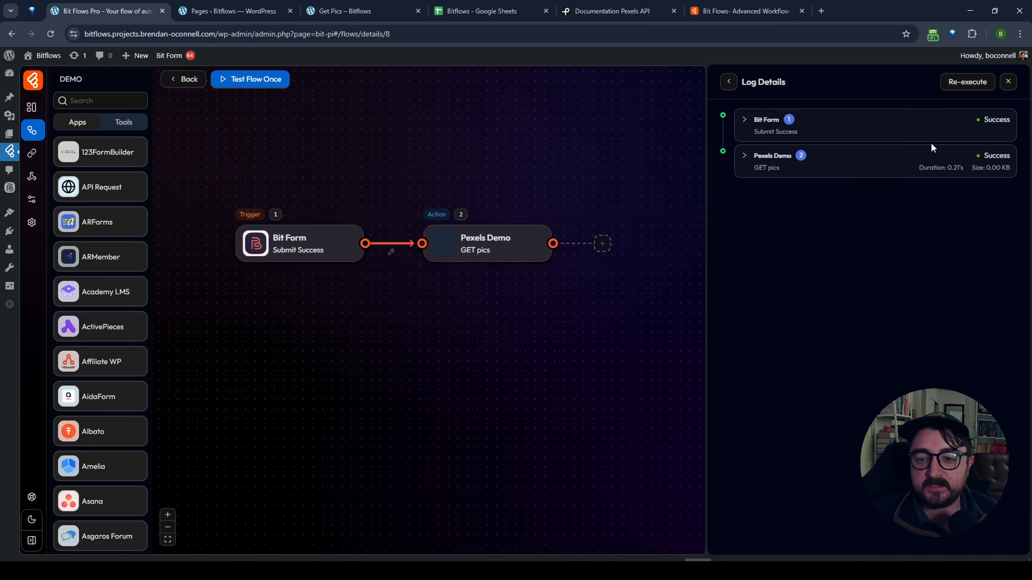
# Inspect the Bit Form step's input, output and submitted form_data, then collapse them.
pyautogui.click(772, 127)
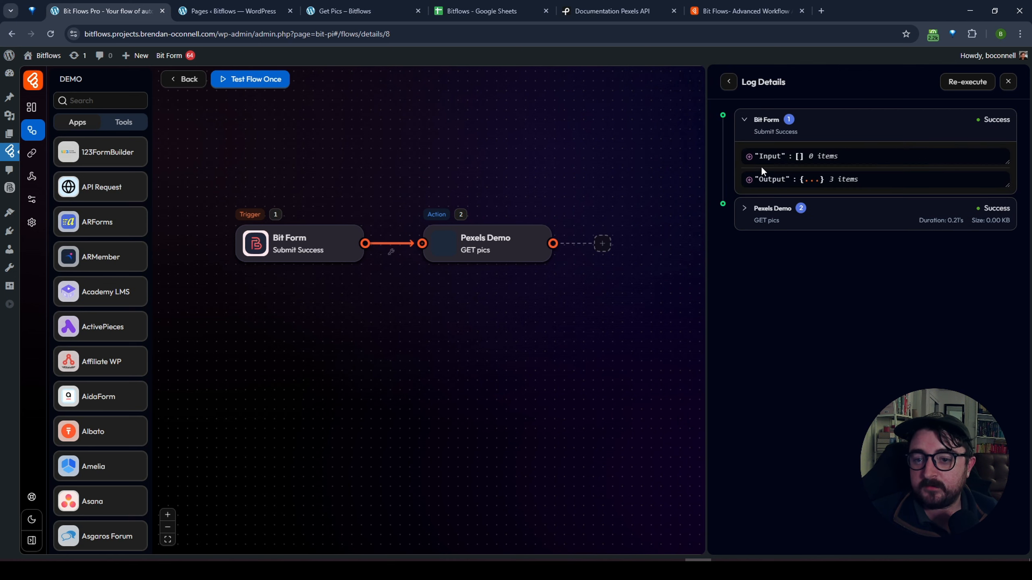
pyautogui.click(776, 160)
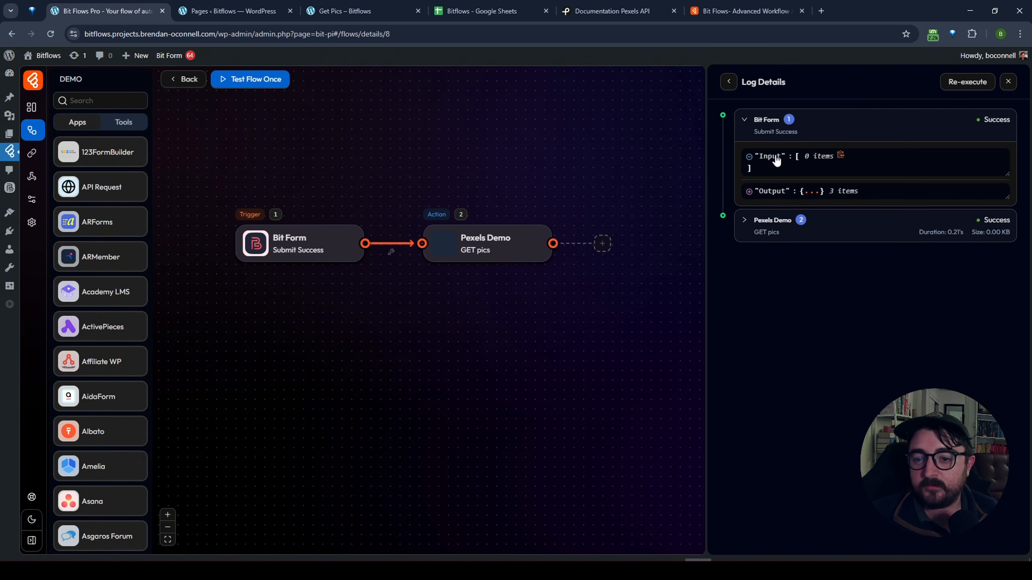
pyautogui.click(772, 191)
pyautogui.click(782, 240)
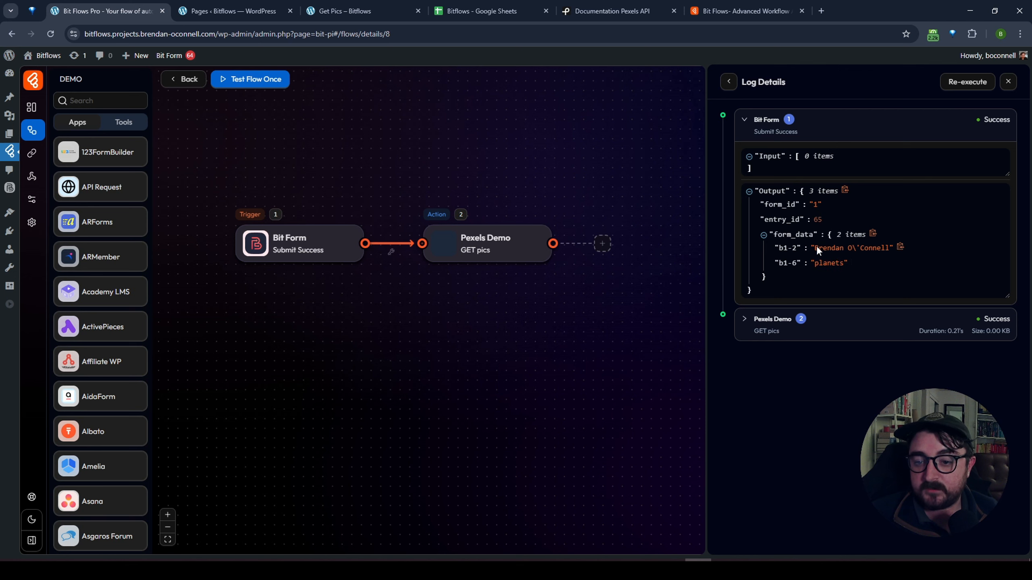
pyautogui.moveTo(816, 246); pyautogui.dragTo(896, 246)
pyautogui.click(838, 247)
pyautogui.click(784, 239)
pyautogui.click(774, 192)
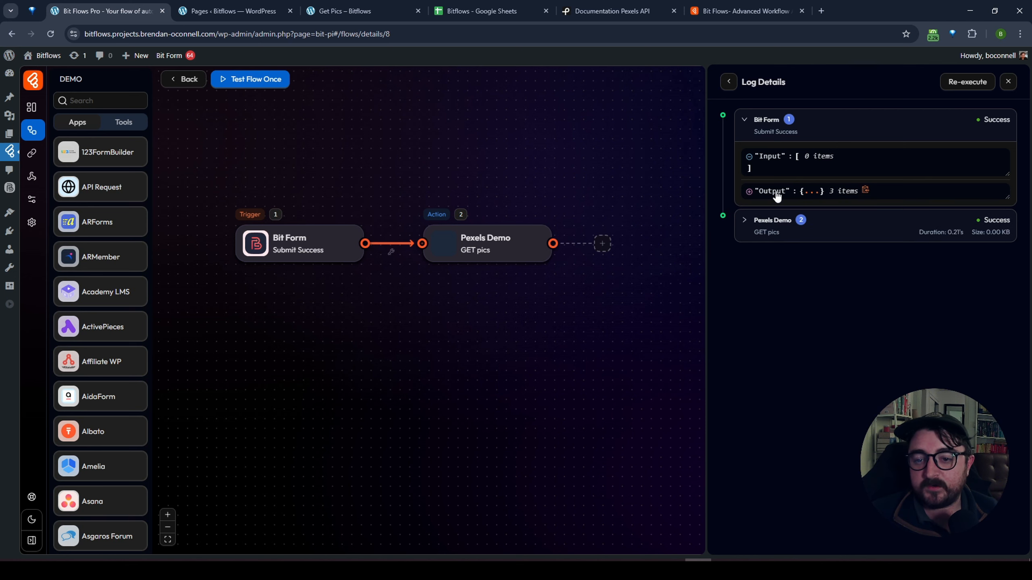
# Expand the Pexels Demo output to the first photo's fields and copy its url.
pyautogui.click(773, 229)
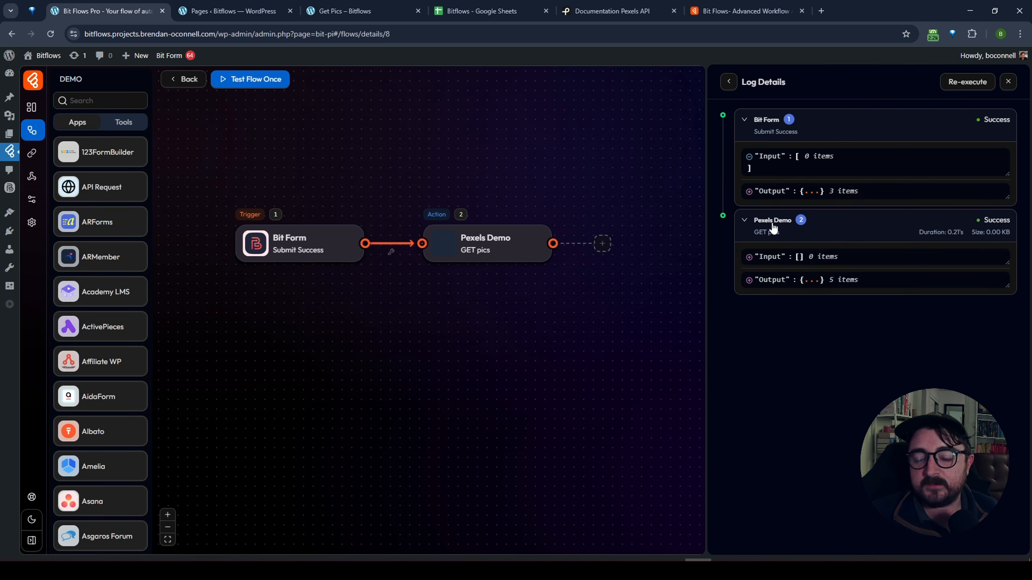
pyautogui.click(772, 282)
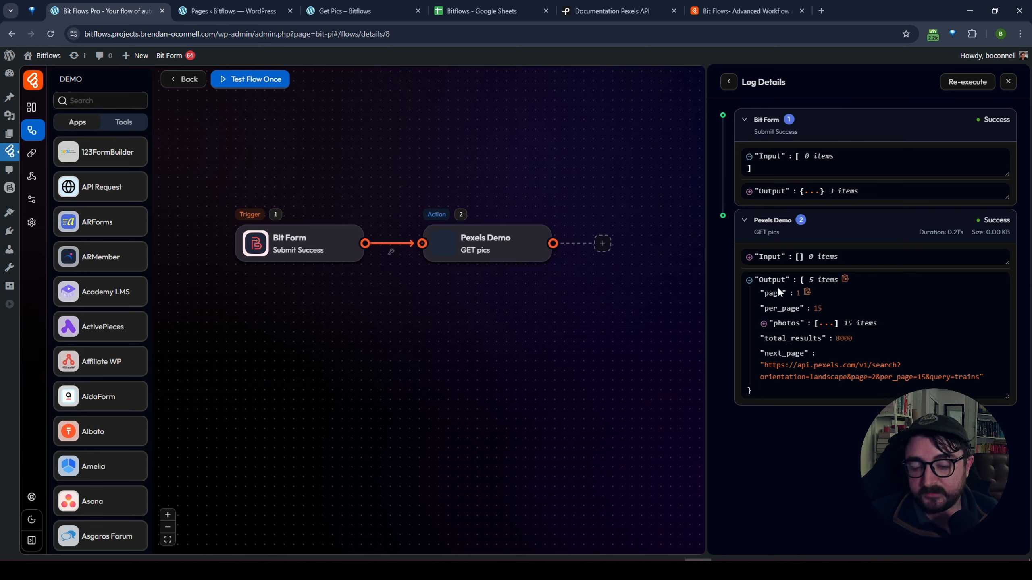
pyautogui.click(784, 323)
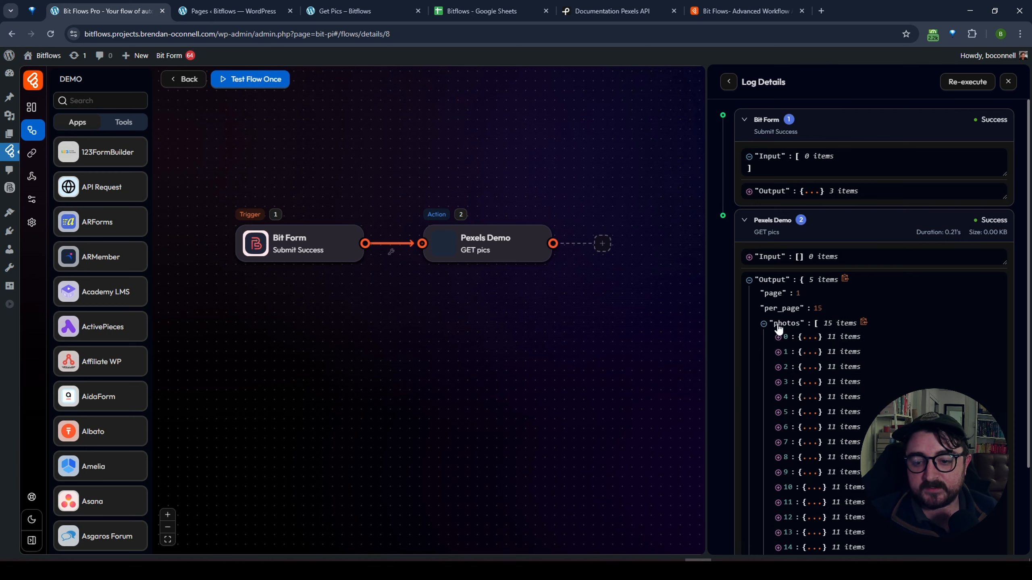
pyautogui.click(778, 339)
pyautogui.scroll(-3, 841, 392)
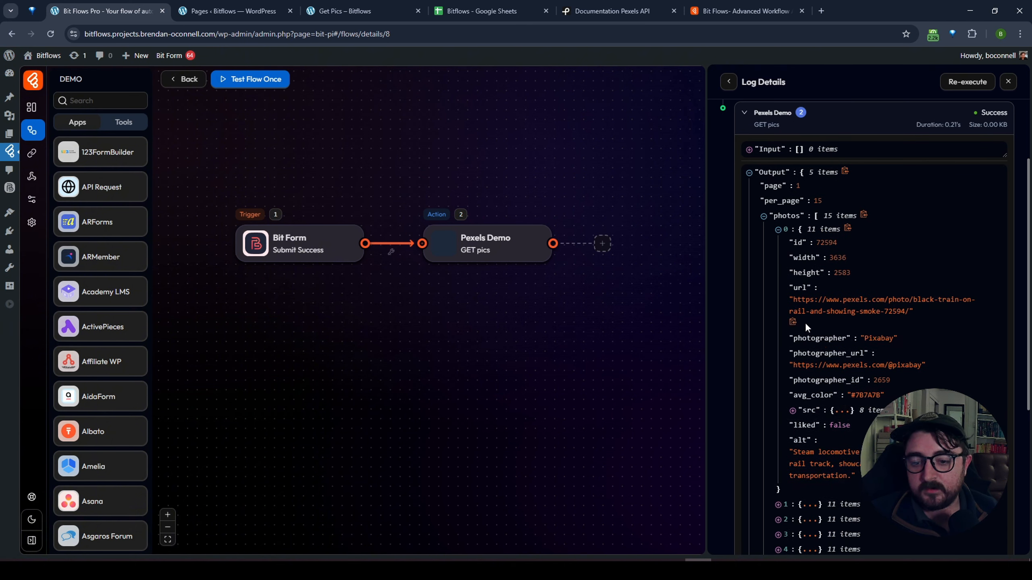
pyautogui.click(793, 324)
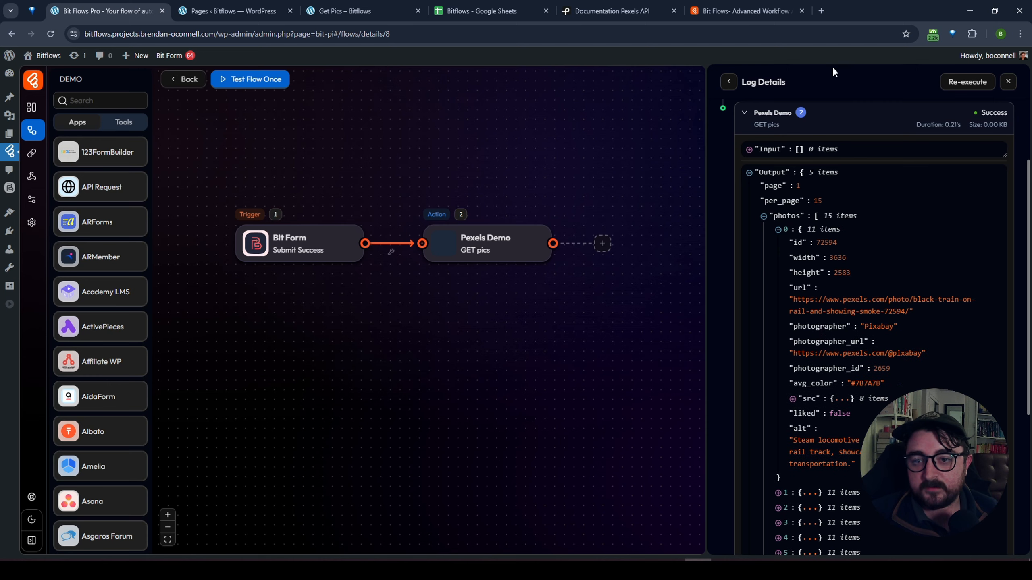
pyautogui.click(820, 11)
pyautogui.hotkey('ctrl', 'v')
pyautogui.press('Return')
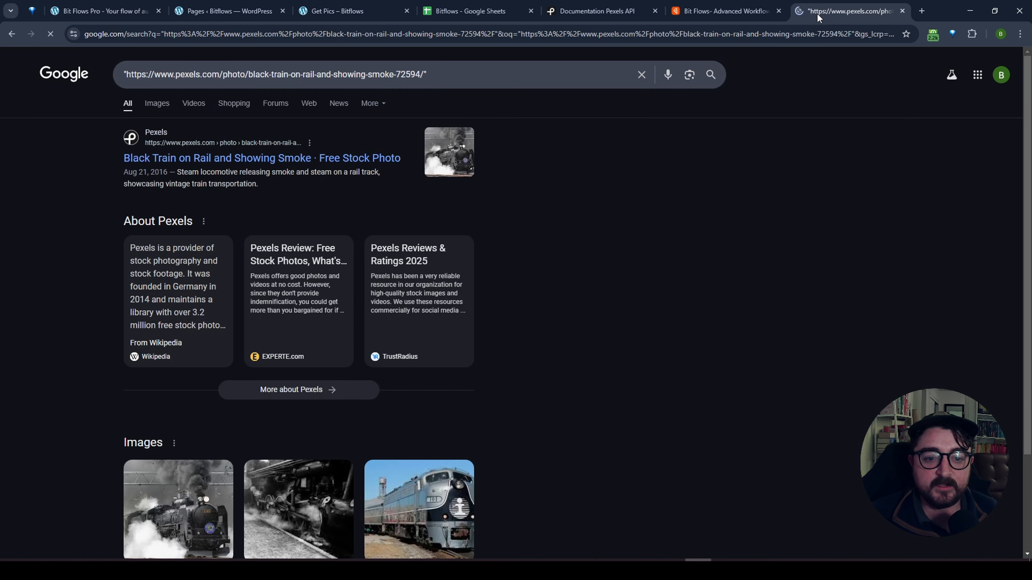
pyautogui.click(419, 38)
pyautogui.hotkey('ctrl', 'v')
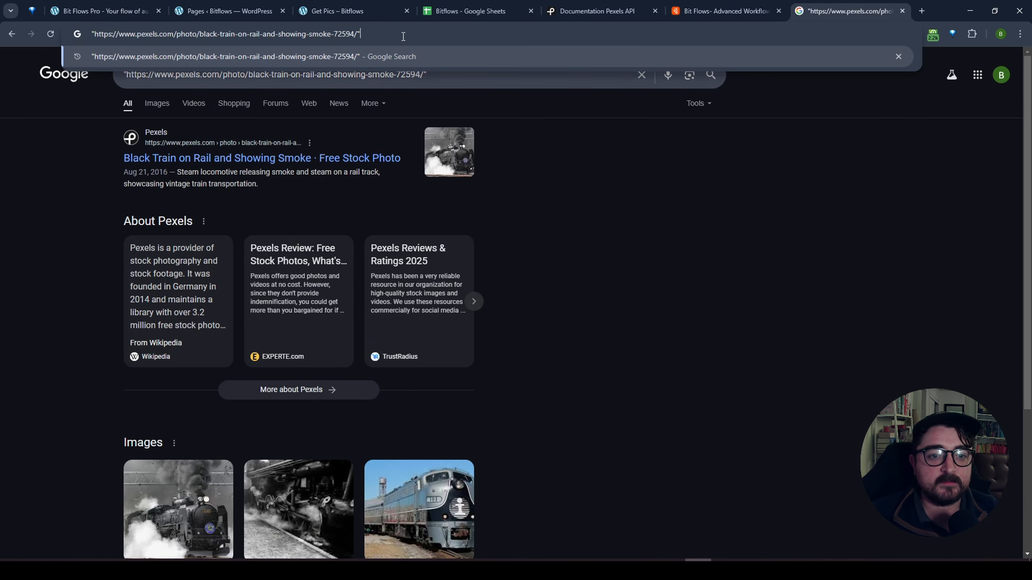
pyautogui.press('BackSpace')
pyautogui.click(95, 32)
pyautogui.press('BackSpace')
pyautogui.press('Return')
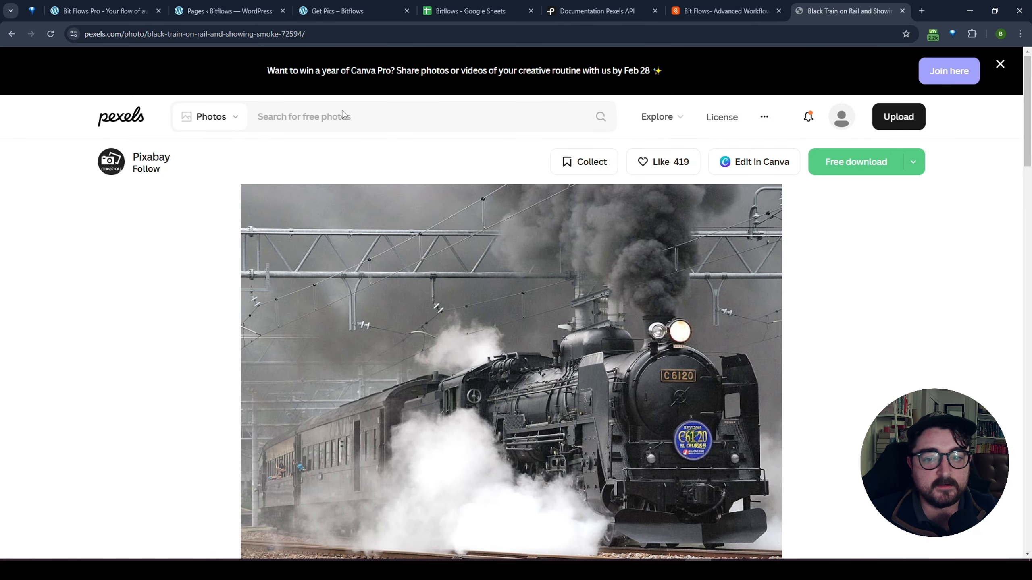
pyautogui.middleClick(842, 6)
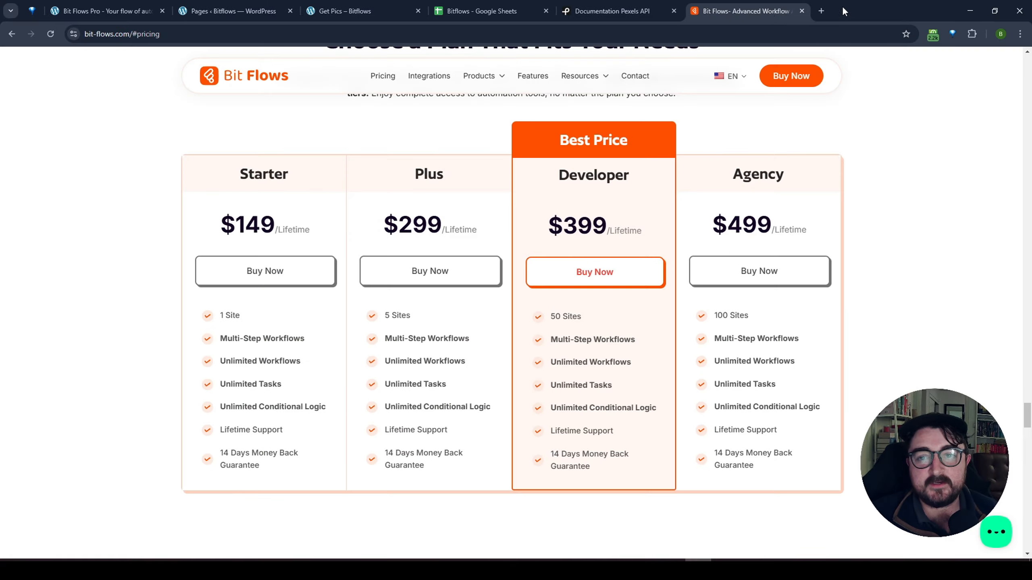
pyautogui.click(99, 8)
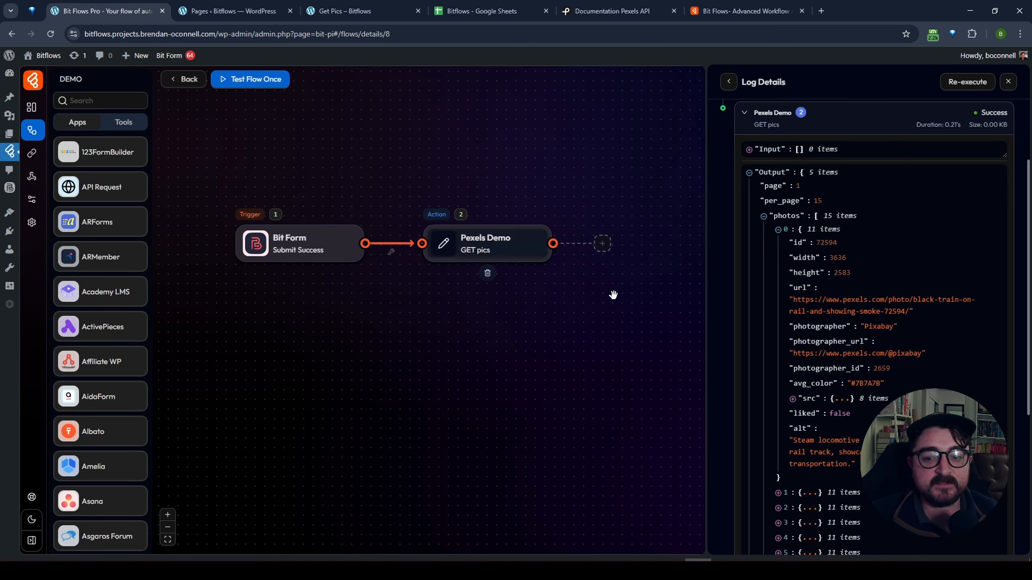
# Replace the GET pics query 'trains' with the Bit Form field b1-6 from form_data.
pyautogui.click(765, 217)
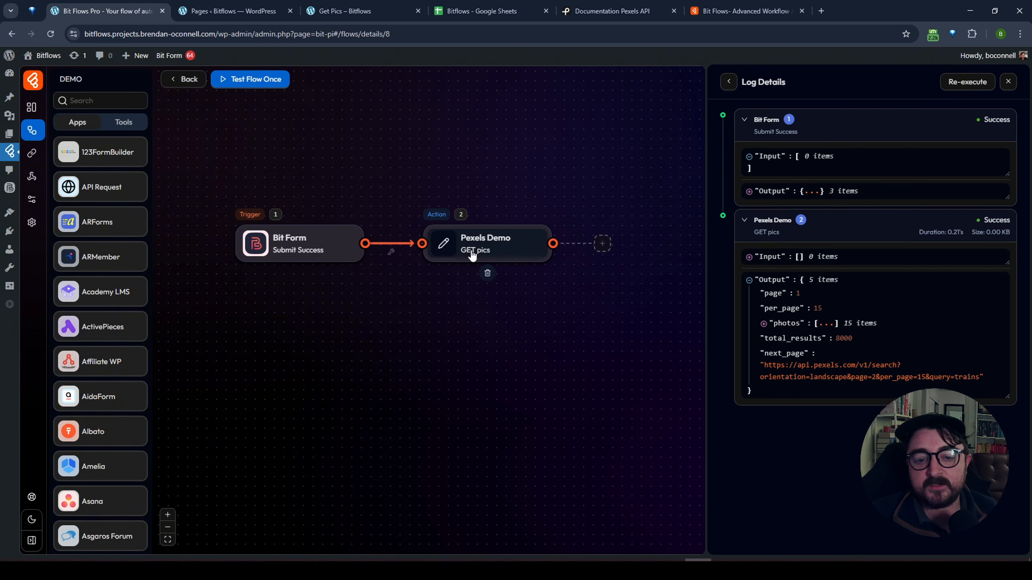
pyautogui.click(457, 250)
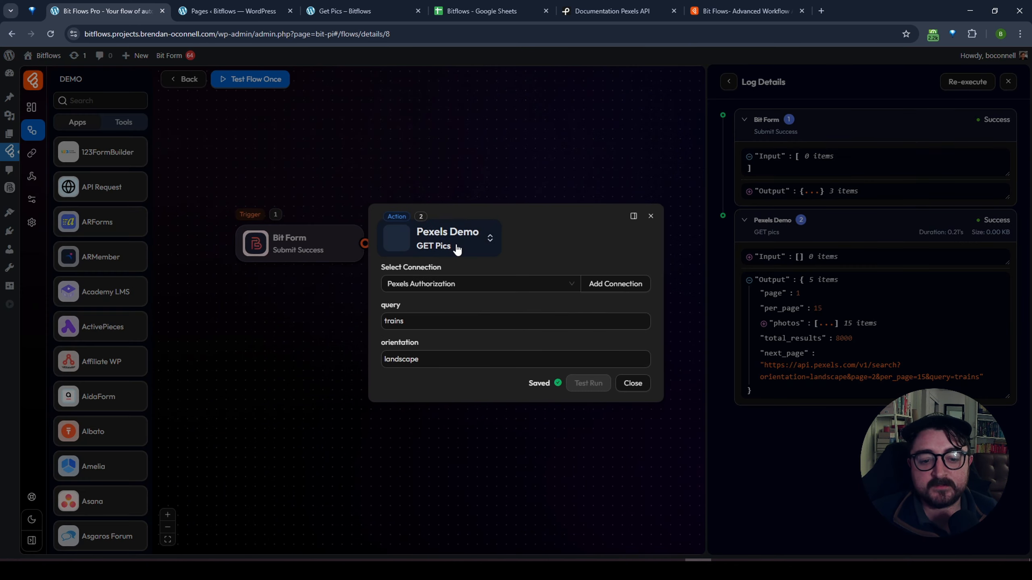
pyautogui.click(433, 322)
pyautogui.moveTo(423, 321); pyautogui.dragTo(352, 322)
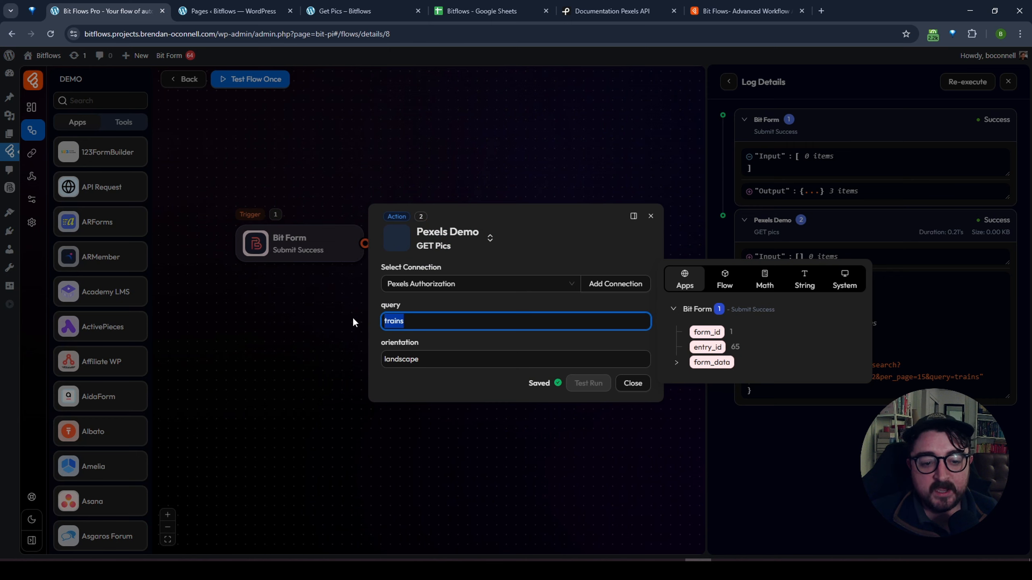
pyautogui.press('BackSpace')
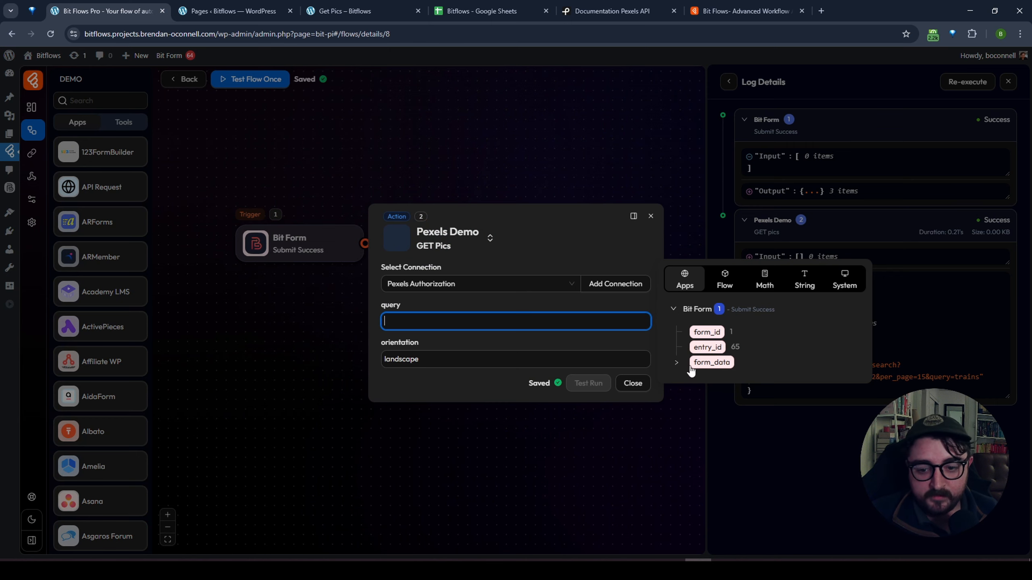
pyautogui.click(677, 362)
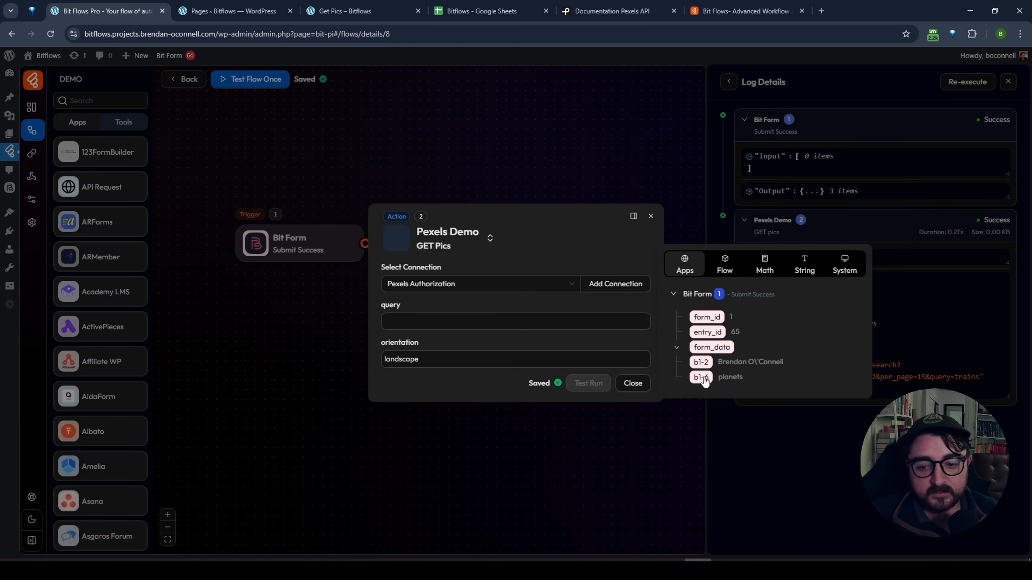
pyautogui.click(703, 379)
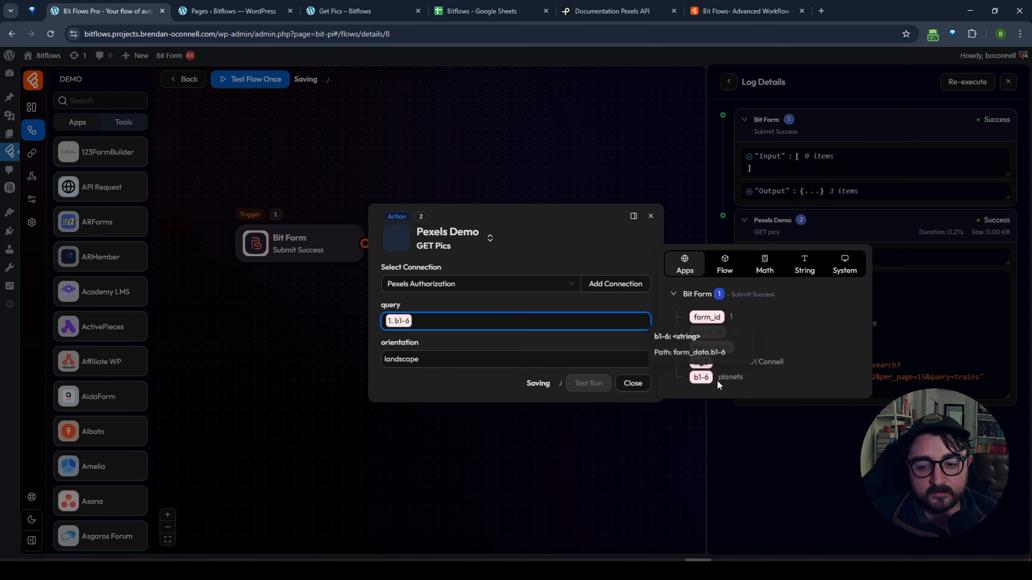
pyautogui.click(561, 302)
# Glance at the Get Pics form page, then return to the flow editor.
pyautogui.click(376, 17)
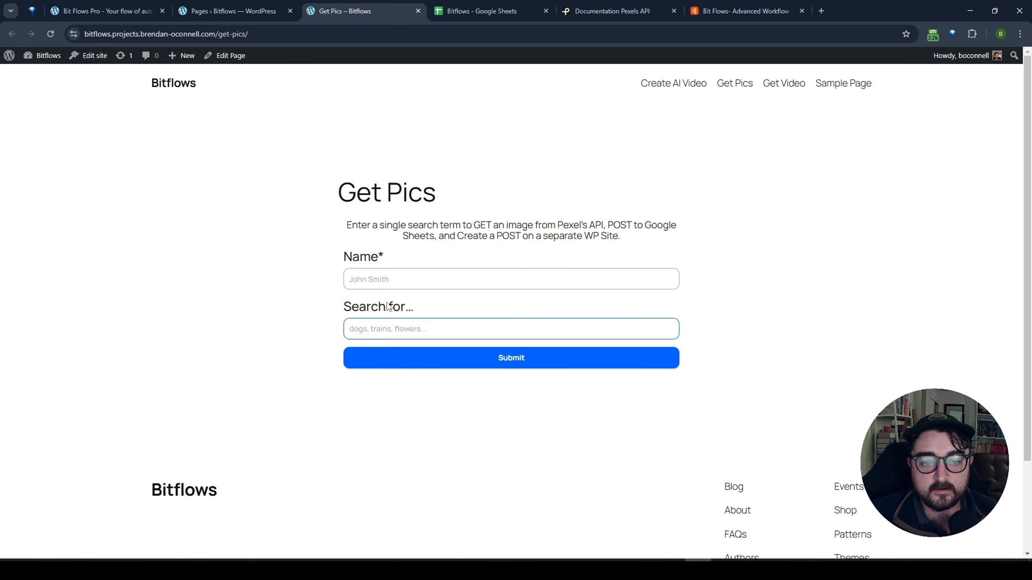
pyautogui.click(111, 7)
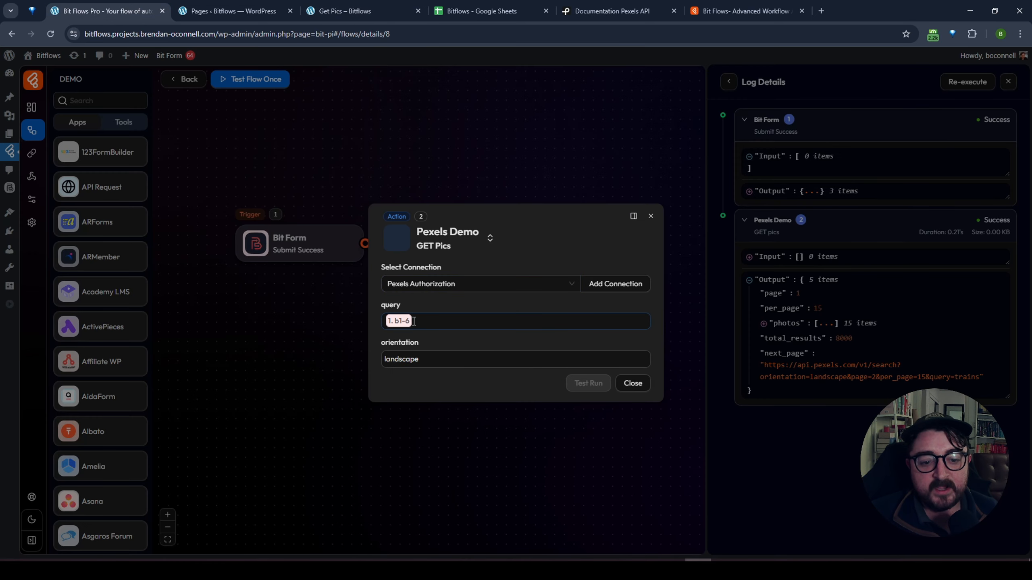
pyautogui.moveTo(412, 323)
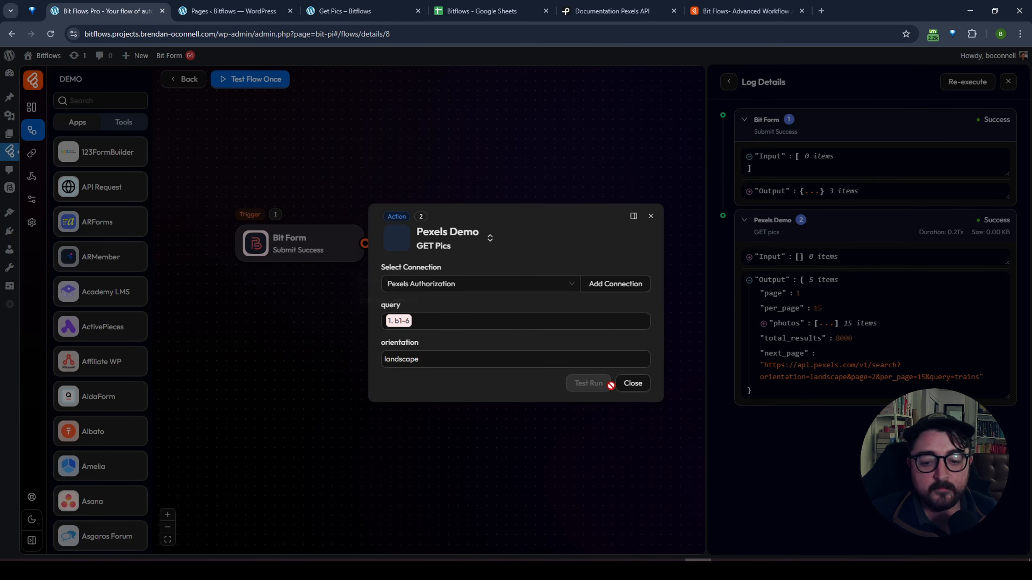
# Close the Pexels settings and start Test Flow Once listening for a new response.
pyautogui.click(638, 383)
pyautogui.moveTo(532, 138); pyautogui.dragTo(481, 159)
pyautogui.click(251, 80)
pyautogui.click(237, 104)
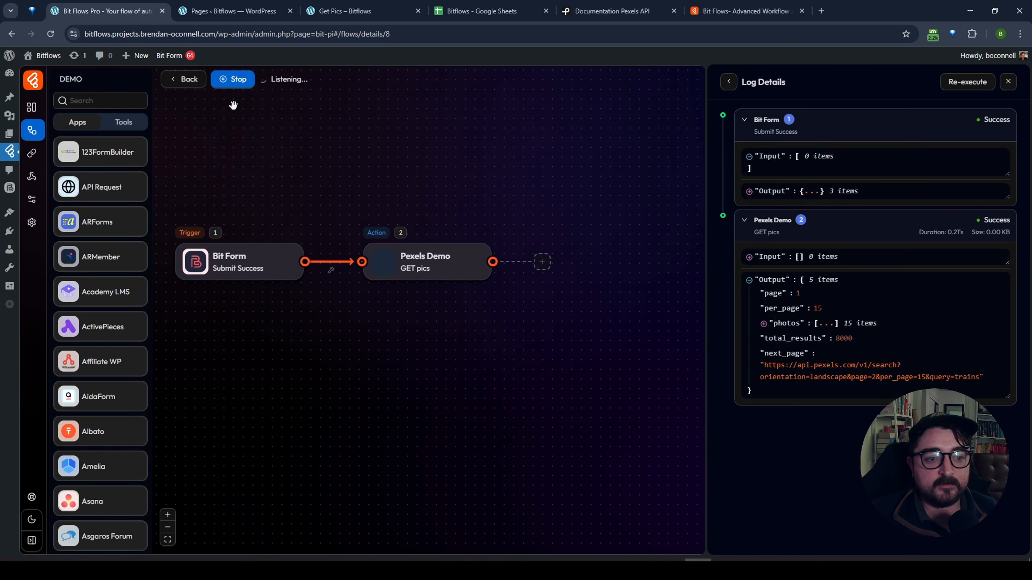
# Submit the Get Pics form with the autofilled name and search term 'dogs'.
pyautogui.click(340, 14)
pyautogui.click(392, 279)
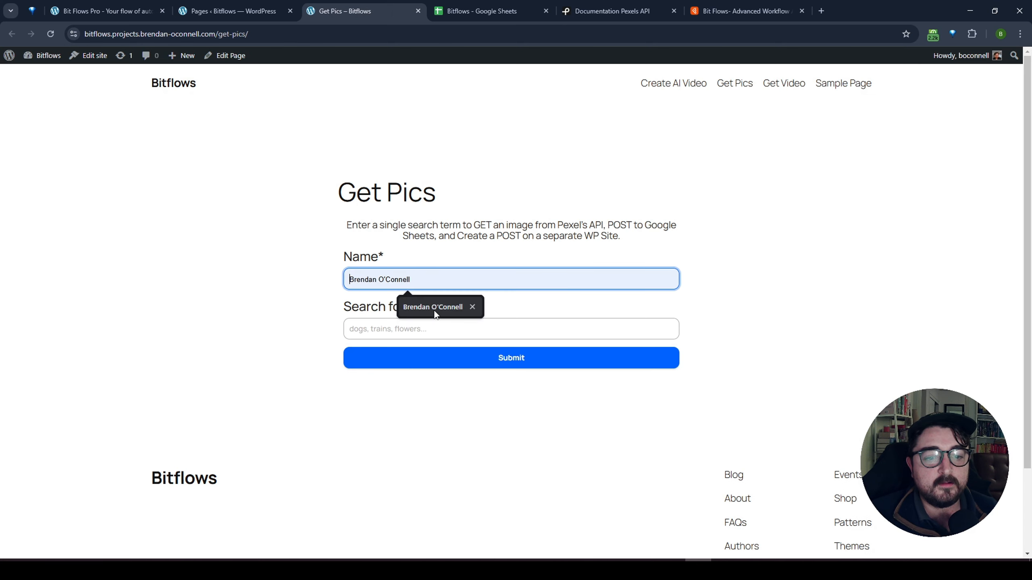
pyautogui.click(435, 313)
pyautogui.click(405, 330)
pyautogui.write('dogs')
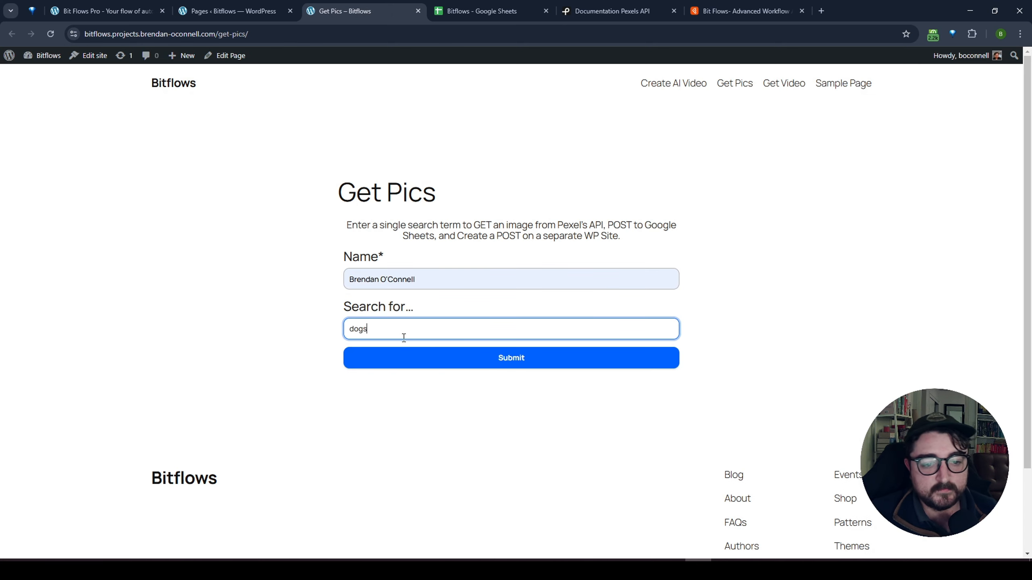
pyautogui.click(512, 358)
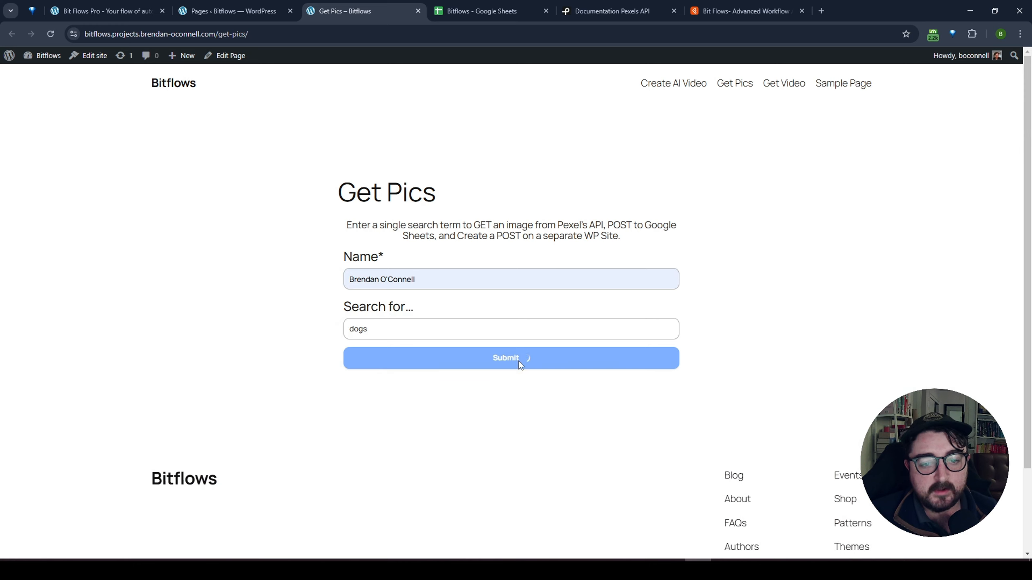
pyautogui.click(104, 12)
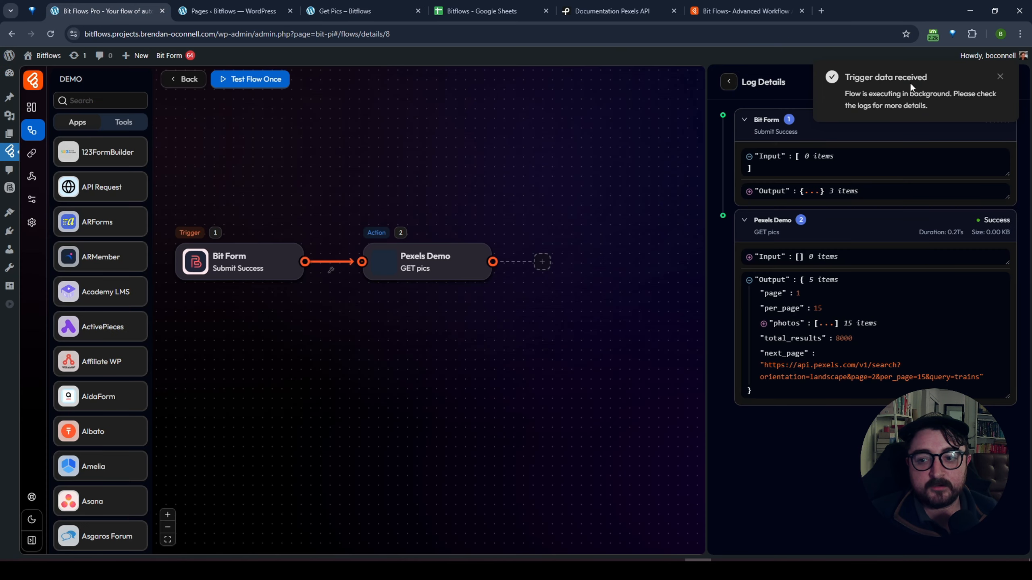
# Open Logs and expand the latest run's Pexels Demo output.
pyautogui.click(999, 77)
pyautogui.click(729, 84)
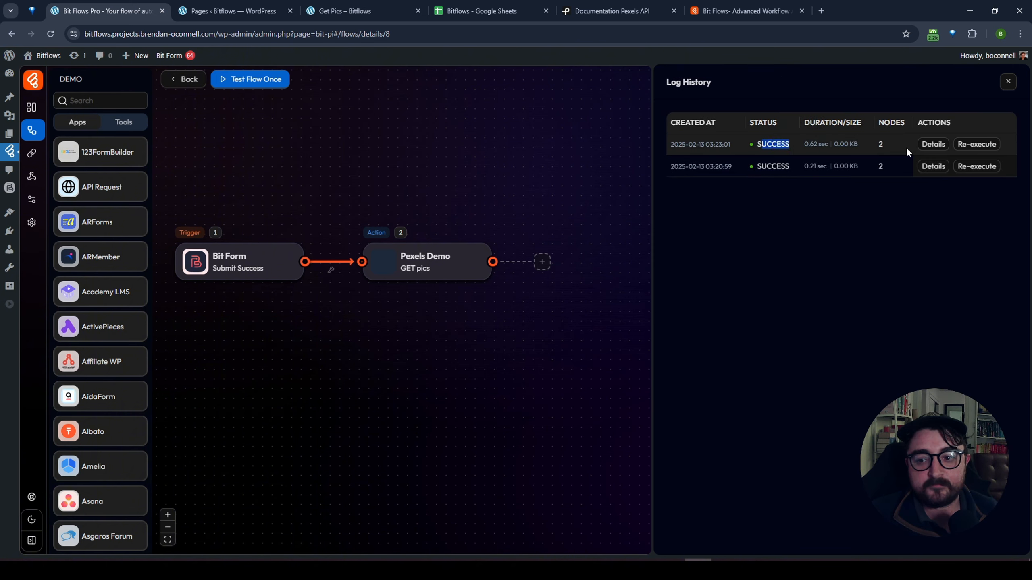
pyautogui.click(930, 149)
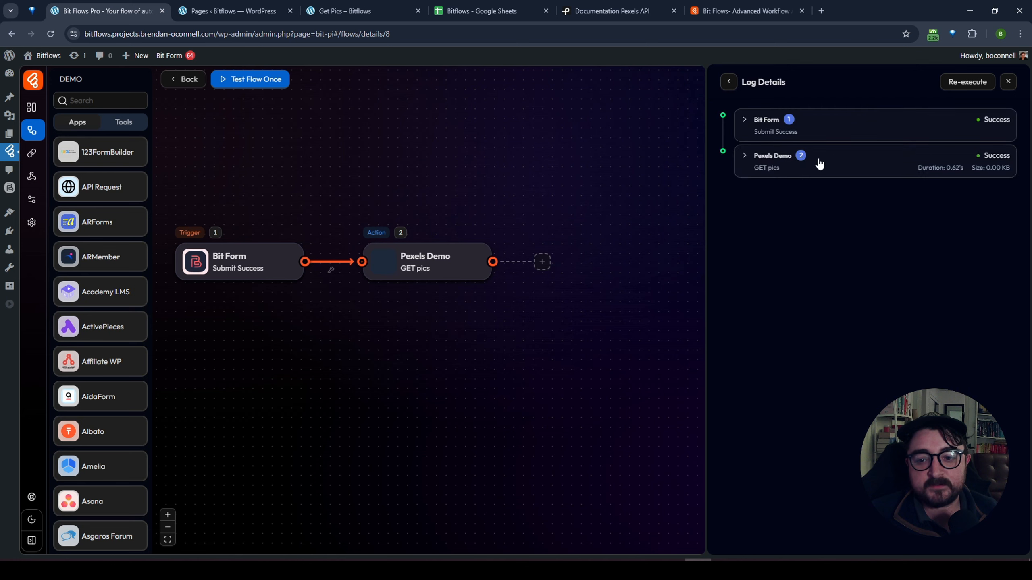
pyautogui.click(771, 162)
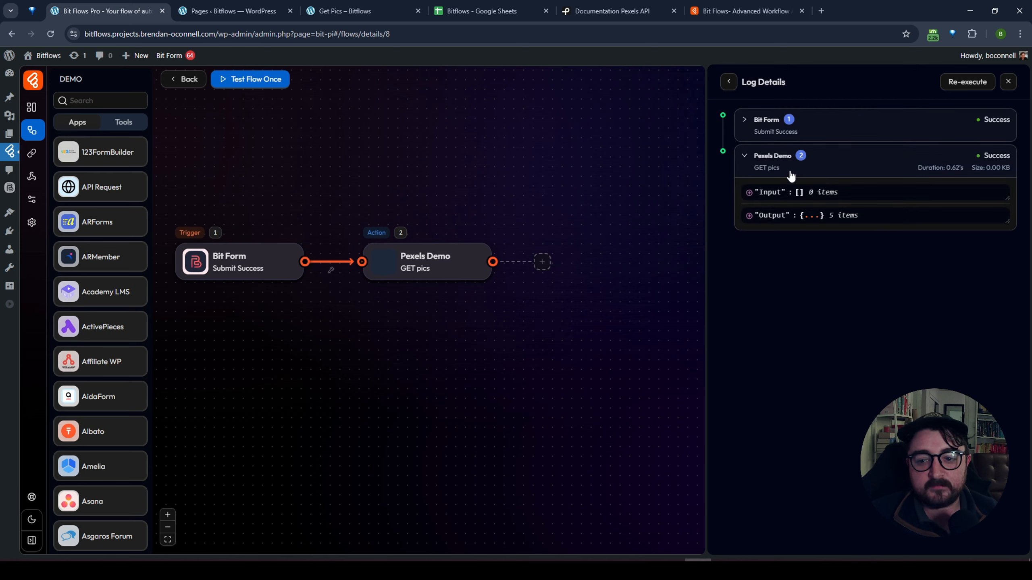
pyautogui.click(771, 223)
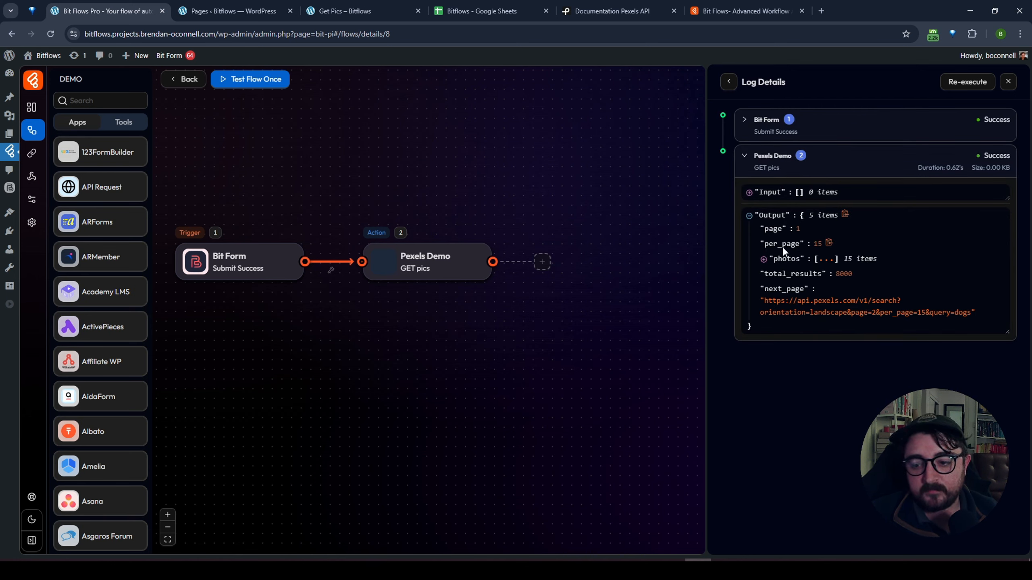
# Check the dogs query and first photo (labrador puppies), then go back to Log History.
pyautogui.moveTo(953, 312); pyautogui.dragTo(971, 313)
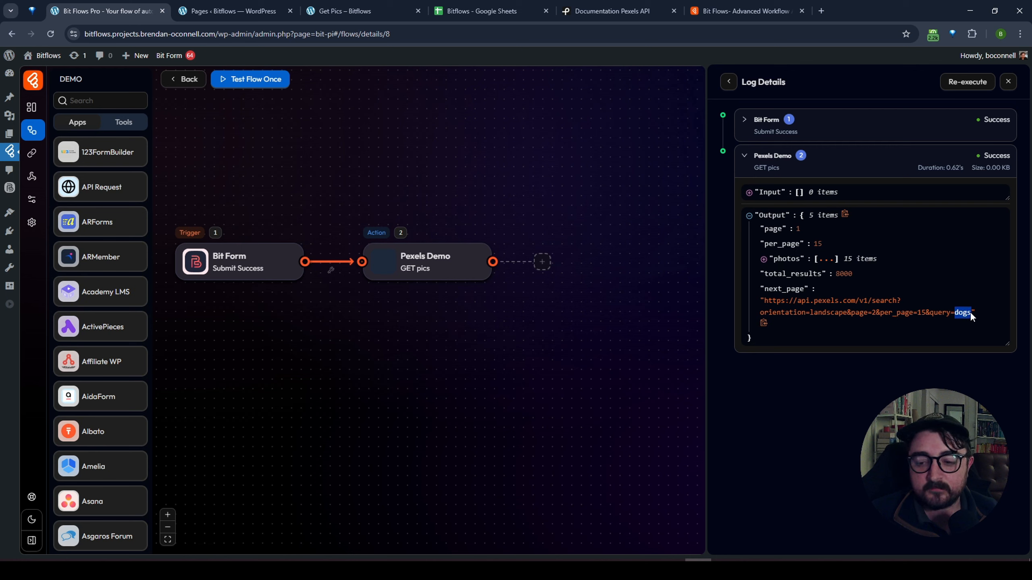
pyautogui.click(763, 258)
pyautogui.click(778, 273)
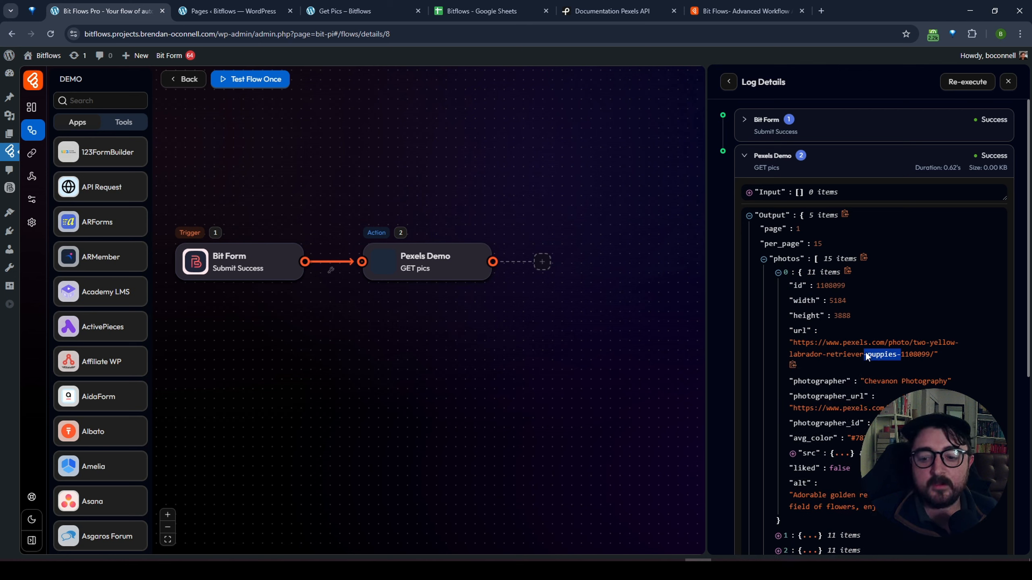
pyautogui.doubleClick(869, 344)
pyautogui.click(778, 273)
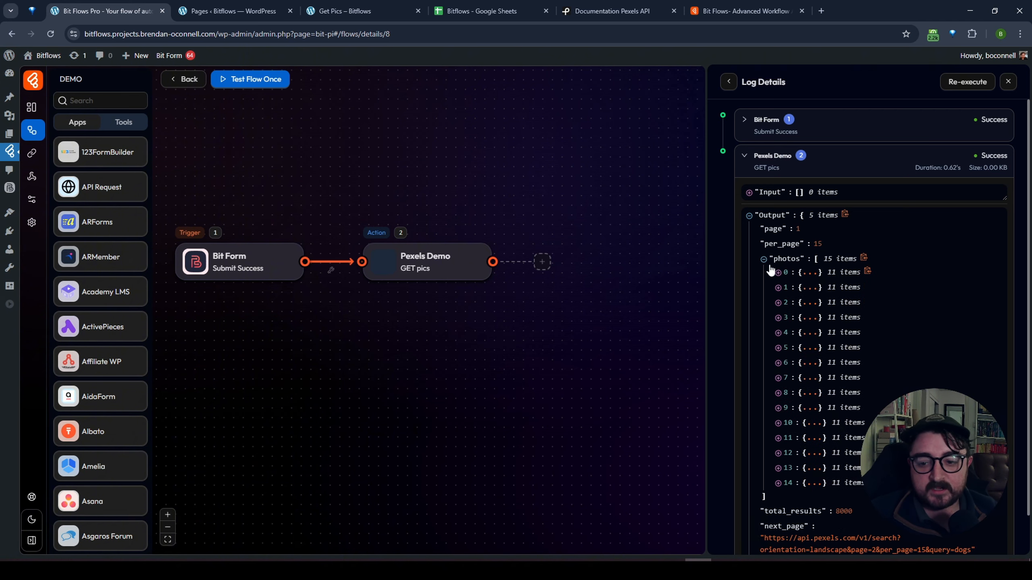
pyautogui.click(763, 258)
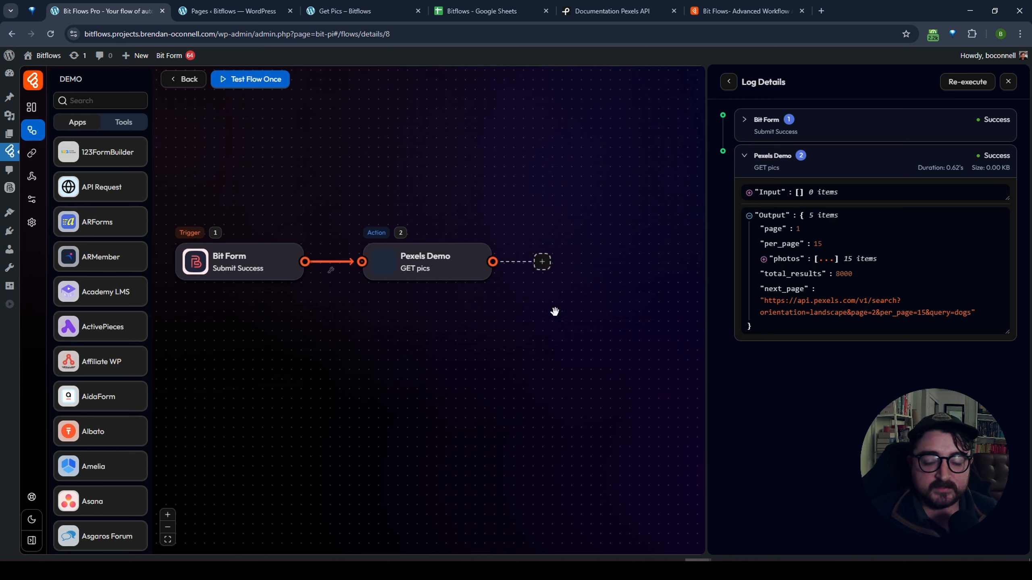
pyautogui.click(729, 82)
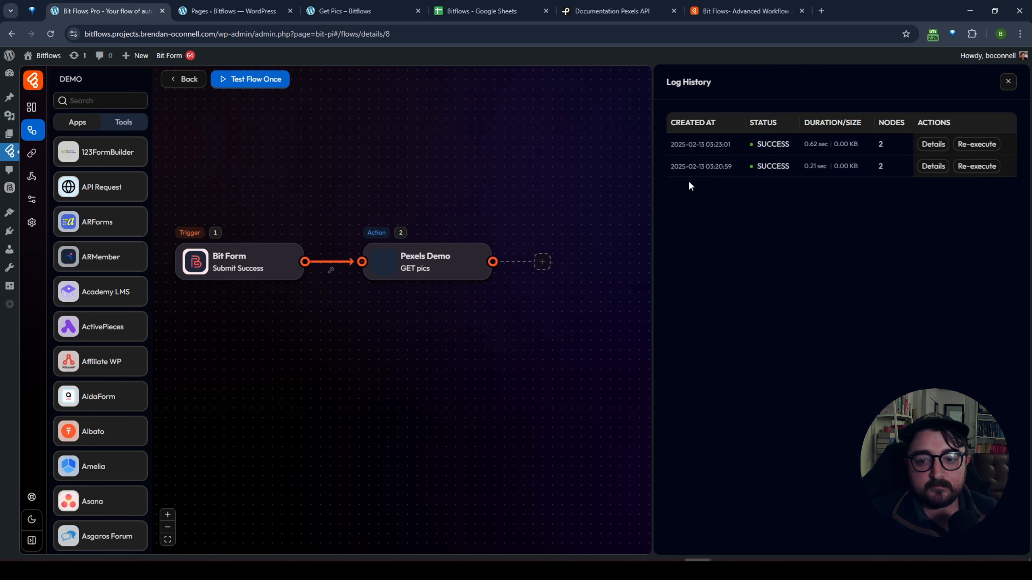
# Add a Google Sheet Add Row action after Pexels Demo, found by searching 'sheet'.
pyautogui.click(1009, 83)
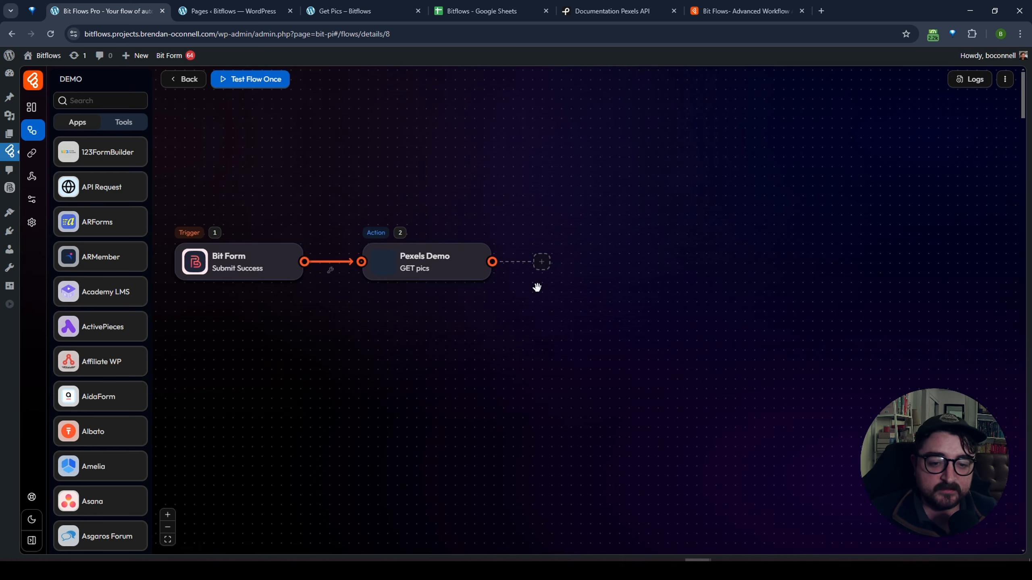
pyautogui.click(544, 264)
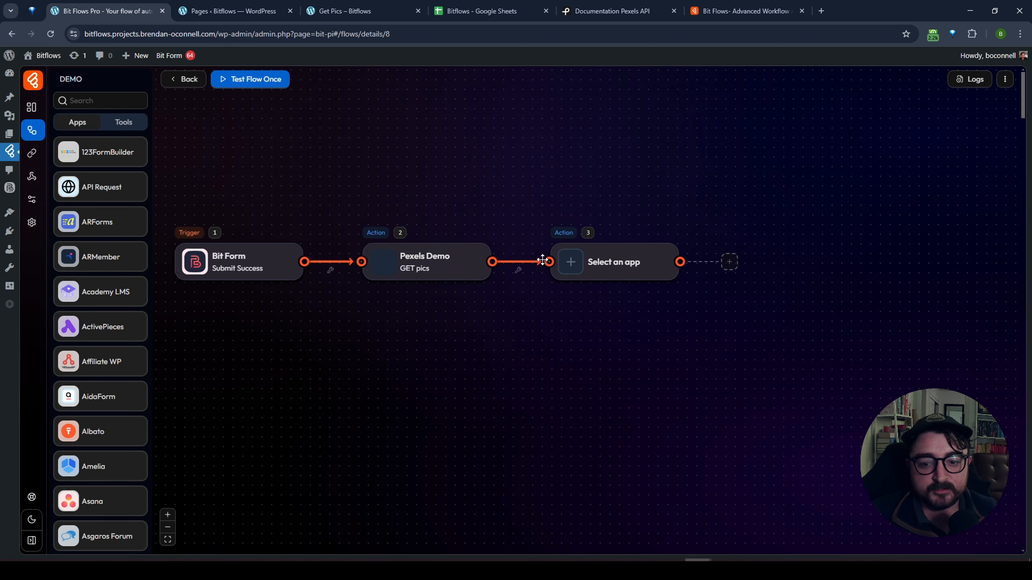
pyautogui.click(561, 265)
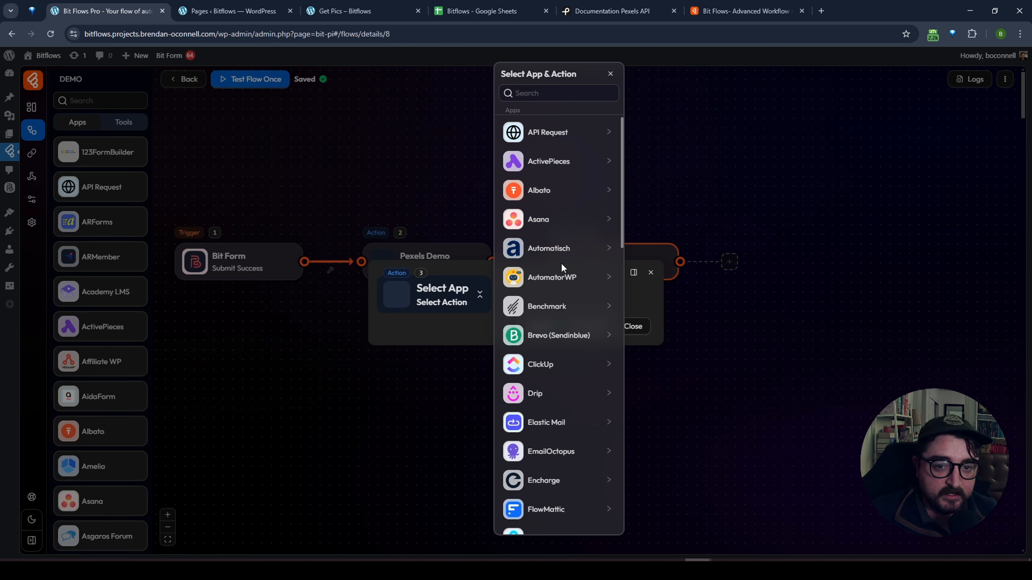
pyautogui.click(571, 88)
pyautogui.write('sheet')
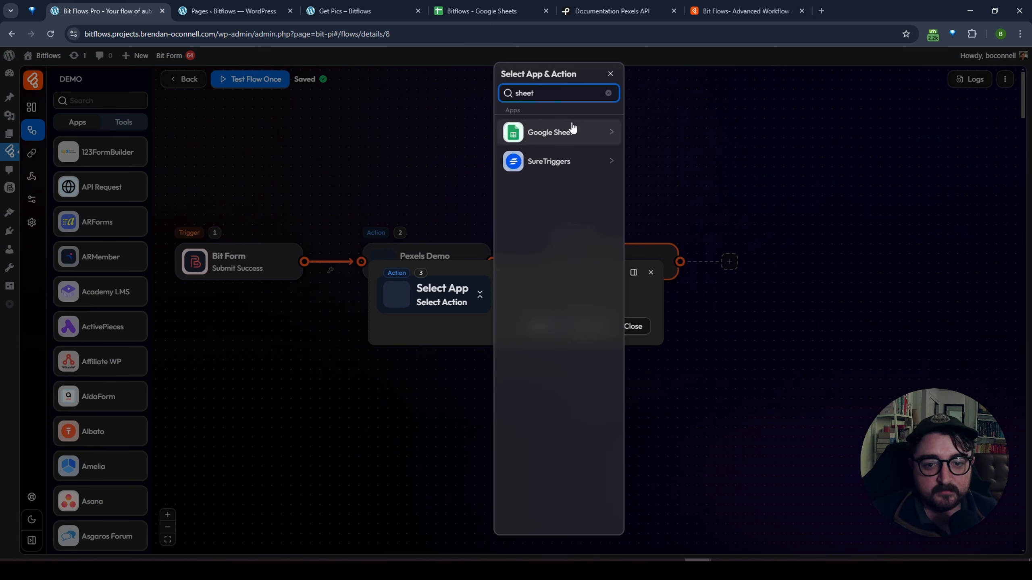
pyautogui.click(565, 133)
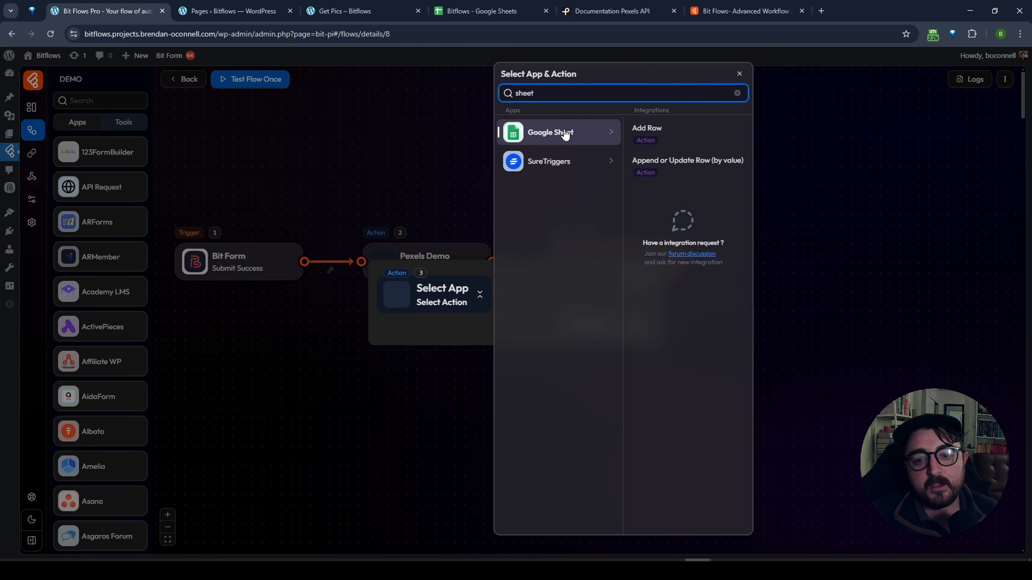
pyautogui.click(655, 134)
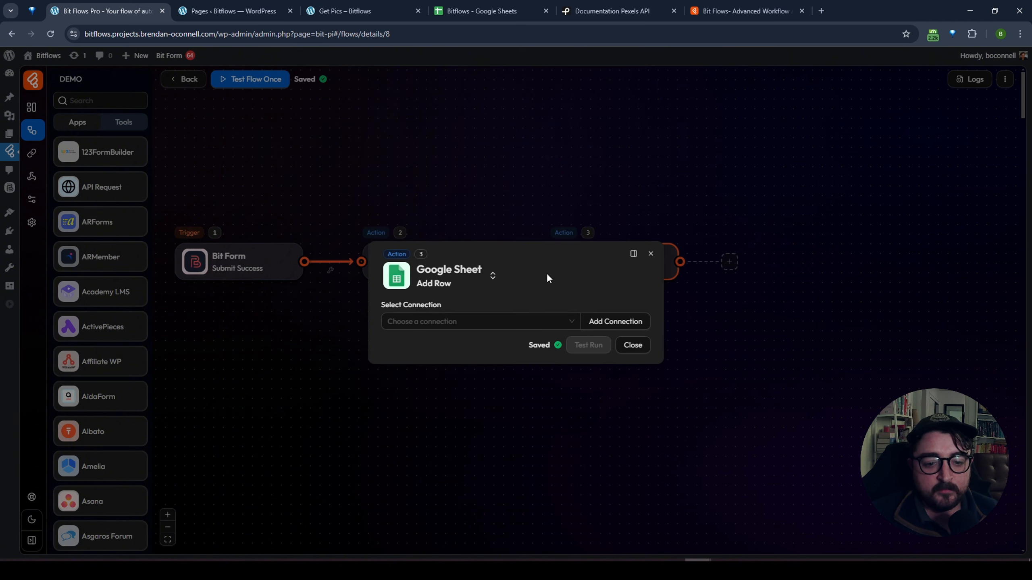
# Select the existing Google account connection, leaving the spreadsheet unchosen.
pyautogui.click(528, 322)
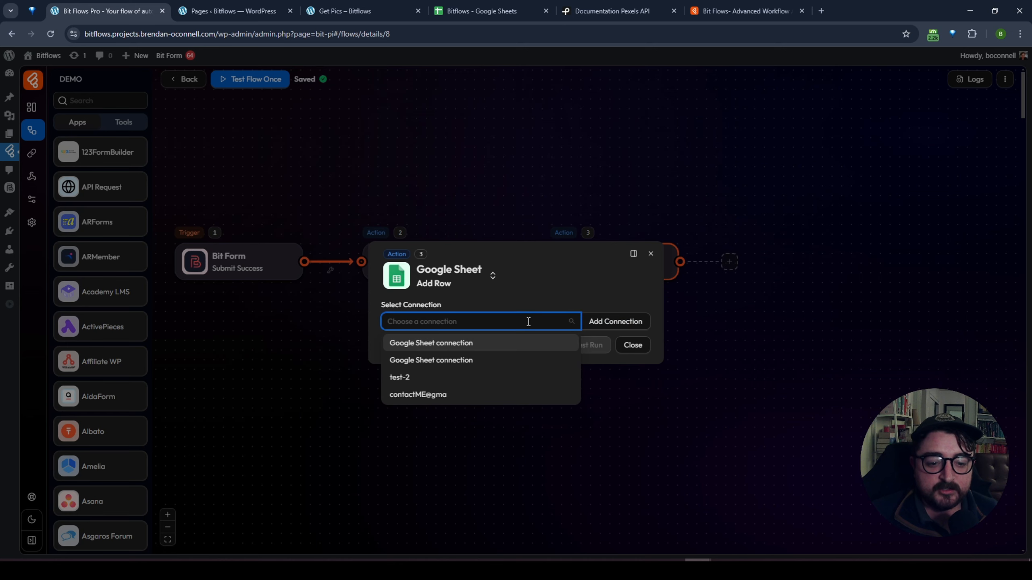
pyautogui.click(454, 395)
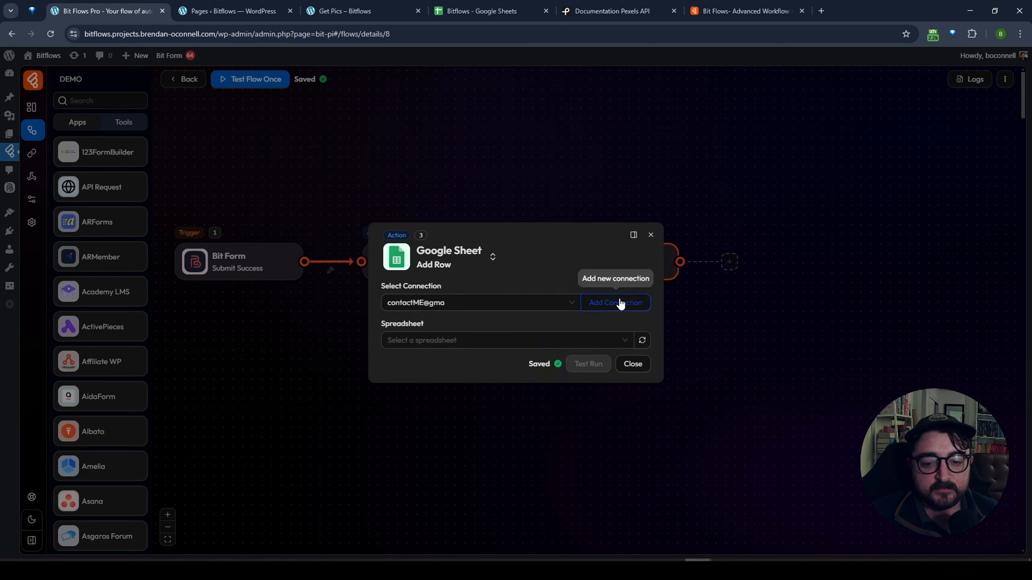
pyautogui.click(451, 346)
pyautogui.click(458, 321)
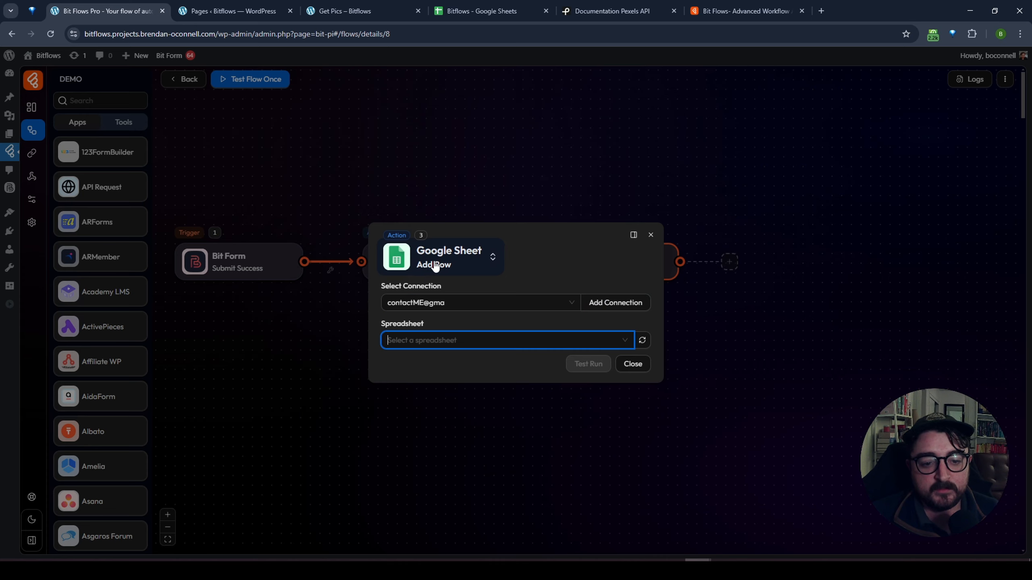
# Point the Add Row step at spreadsheet 'Bitflows' and sheet 'Pics'.
pyautogui.click(468, 11)
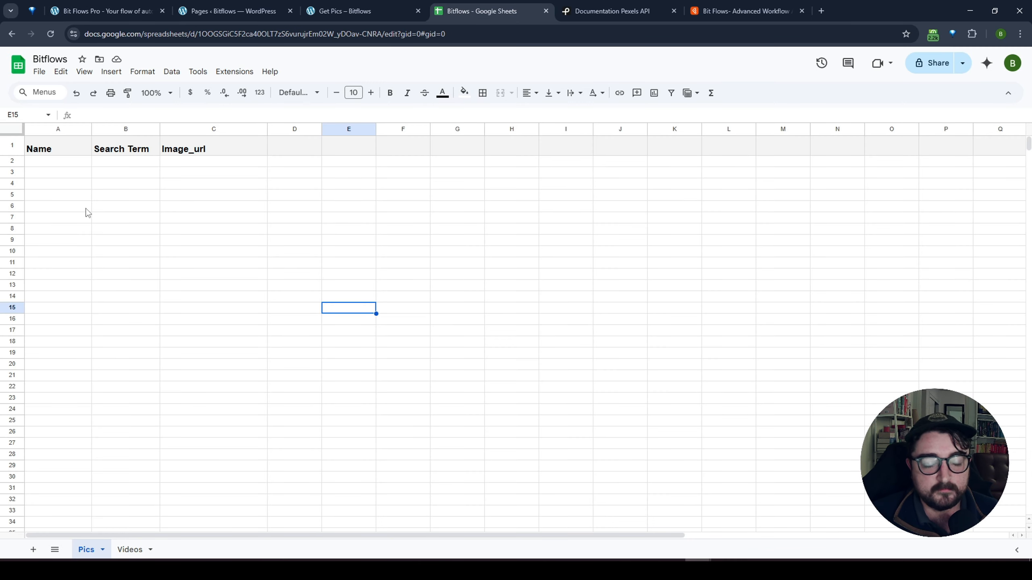
pyautogui.click(132, 14)
pyautogui.click(452, 341)
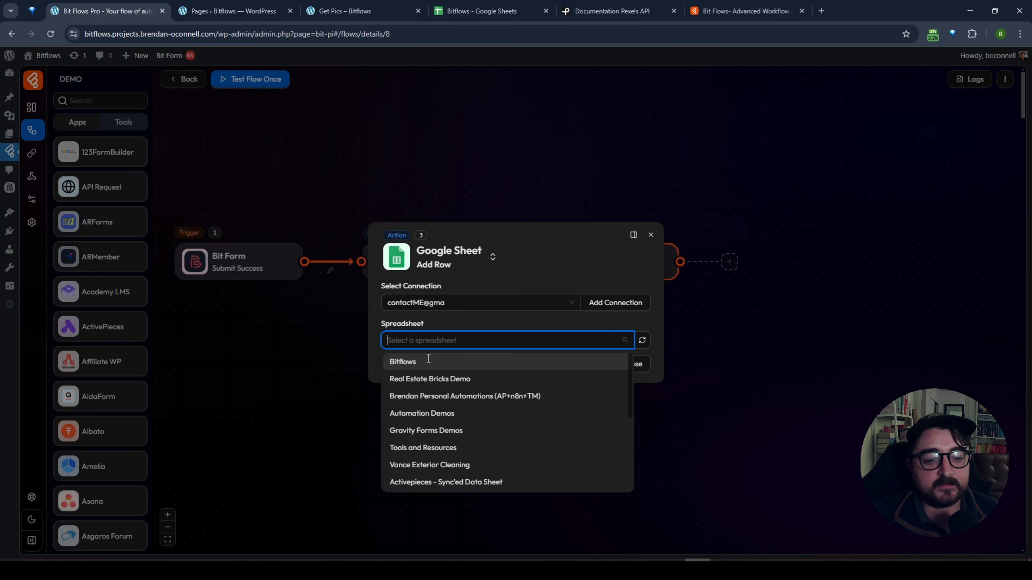
pyautogui.click(411, 365)
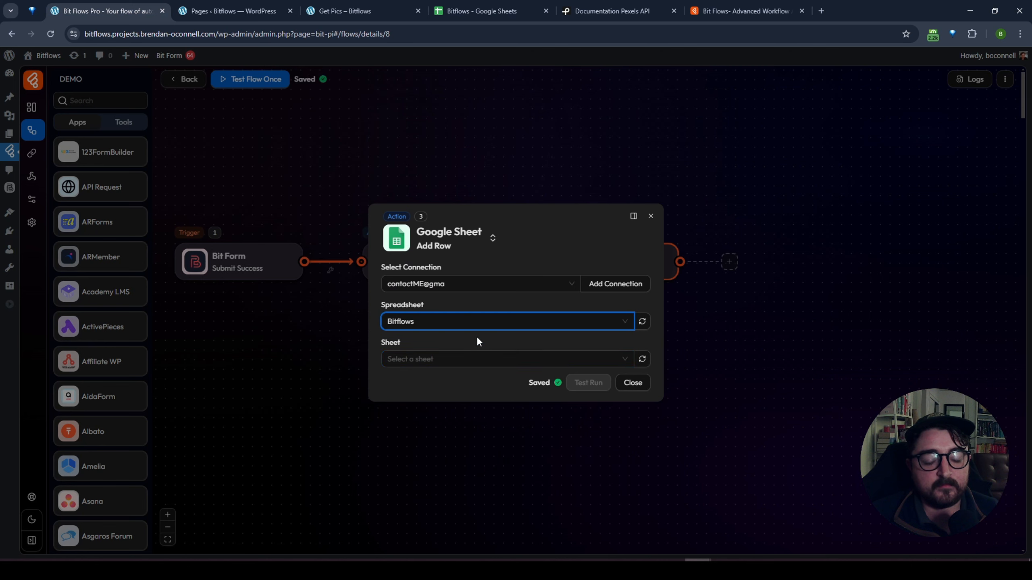
pyautogui.click(455, 350)
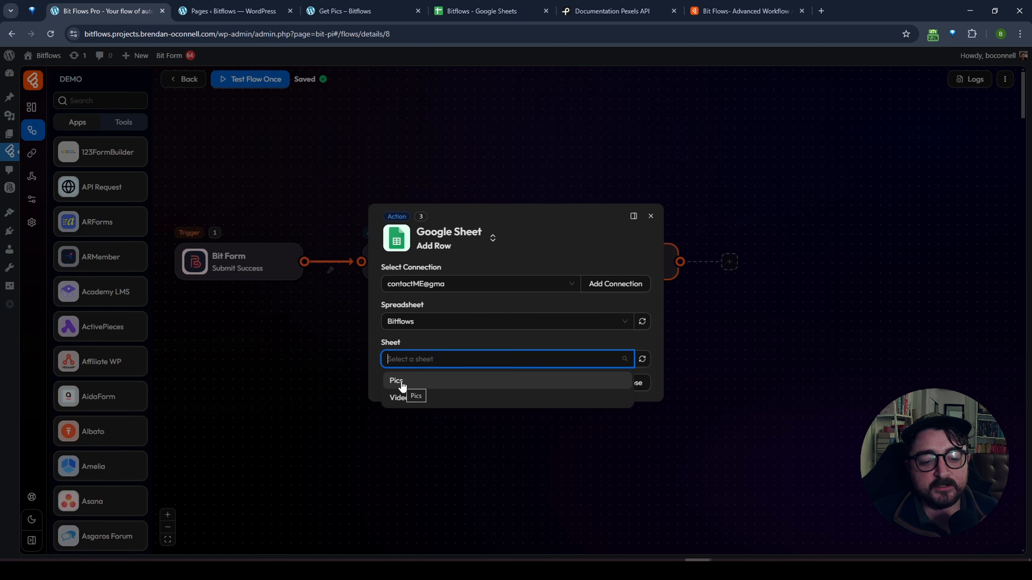
pyautogui.click(397, 381)
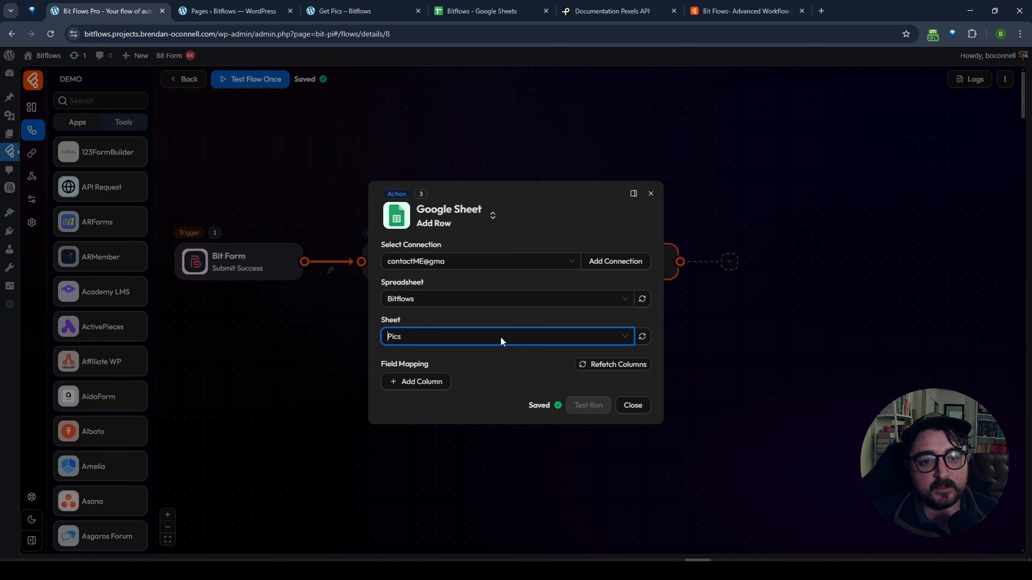
# Confirm the Pics sheet headers are Name, Search Term and Image_url in A1–C1.
pyautogui.click(481, 11)
pyautogui.click(57, 150)
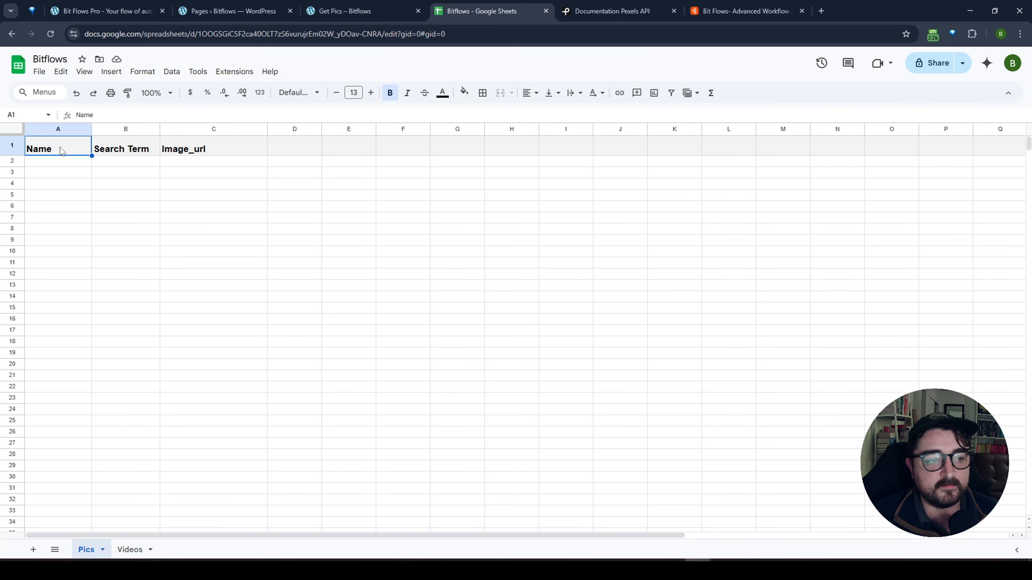
pyautogui.click(124, 151)
pyautogui.click(206, 155)
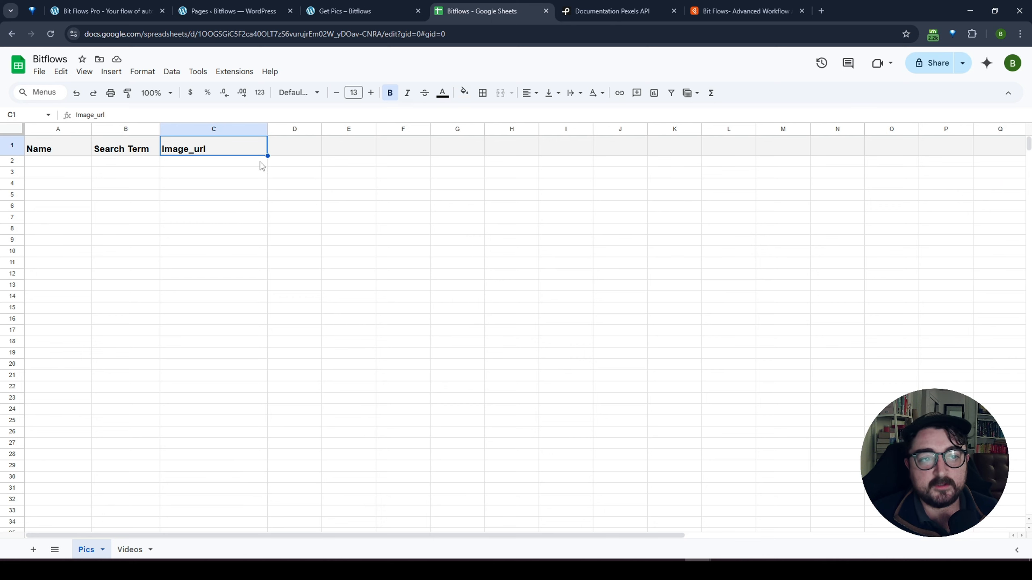
pyautogui.click(110, 11)
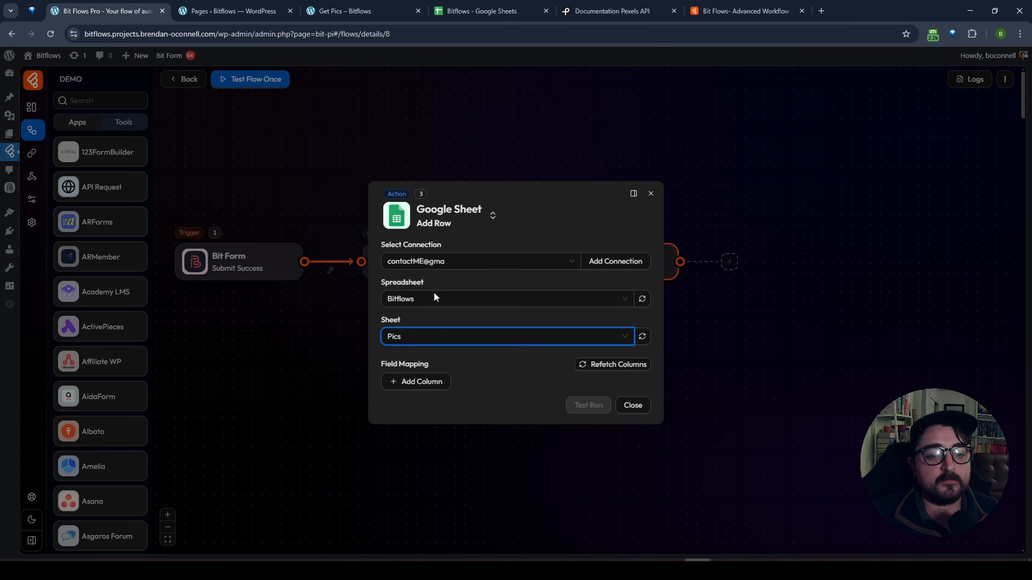
# Add three column mapping rows for columns A, B and C.
pyautogui.click(415, 382)
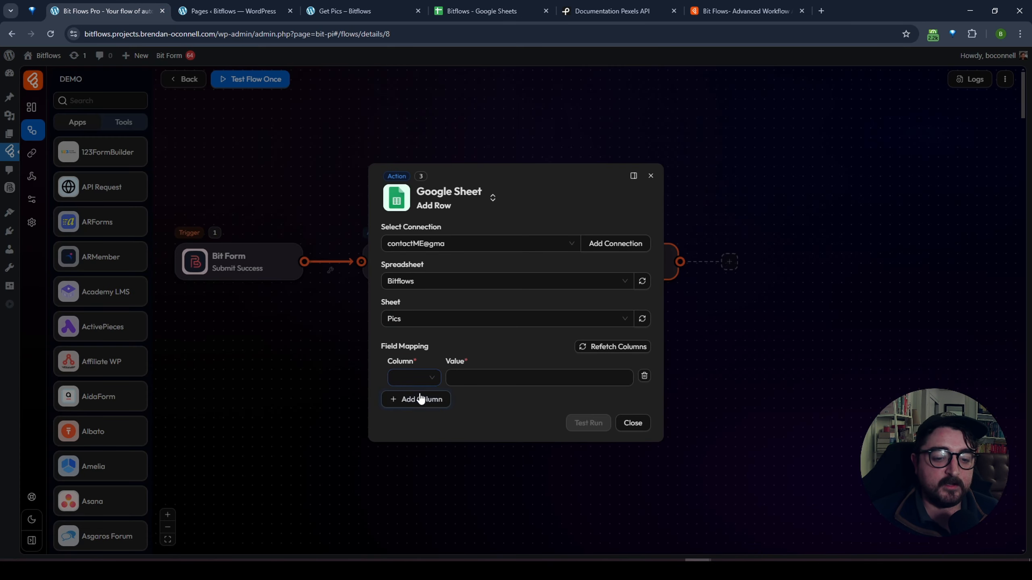
pyautogui.click(419, 380)
pyautogui.click(417, 400)
pyautogui.click(412, 401)
pyautogui.click(412, 398)
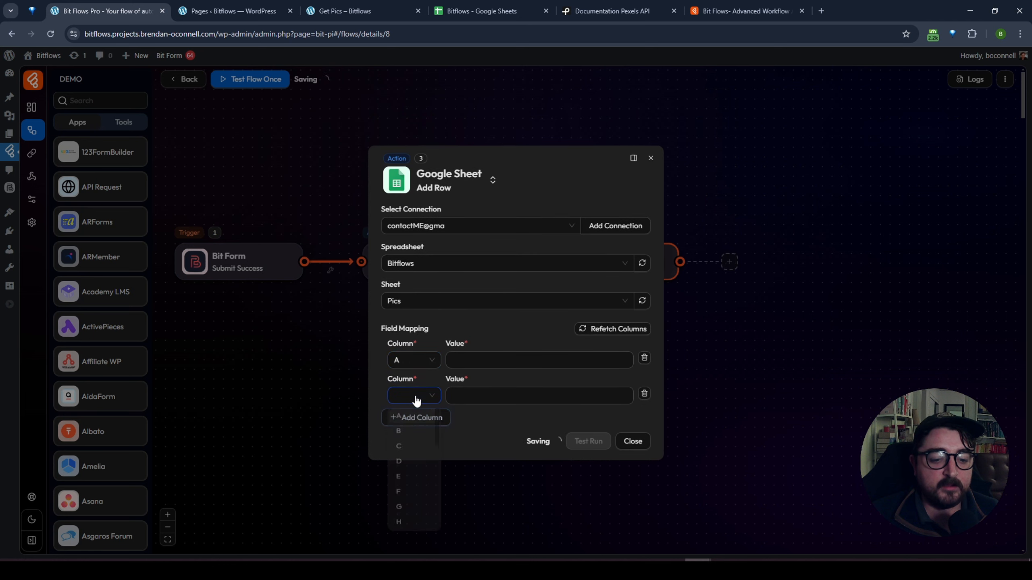
pyautogui.click(412, 433)
pyautogui.click(426, 419)
pyautogui.click(413, 414)
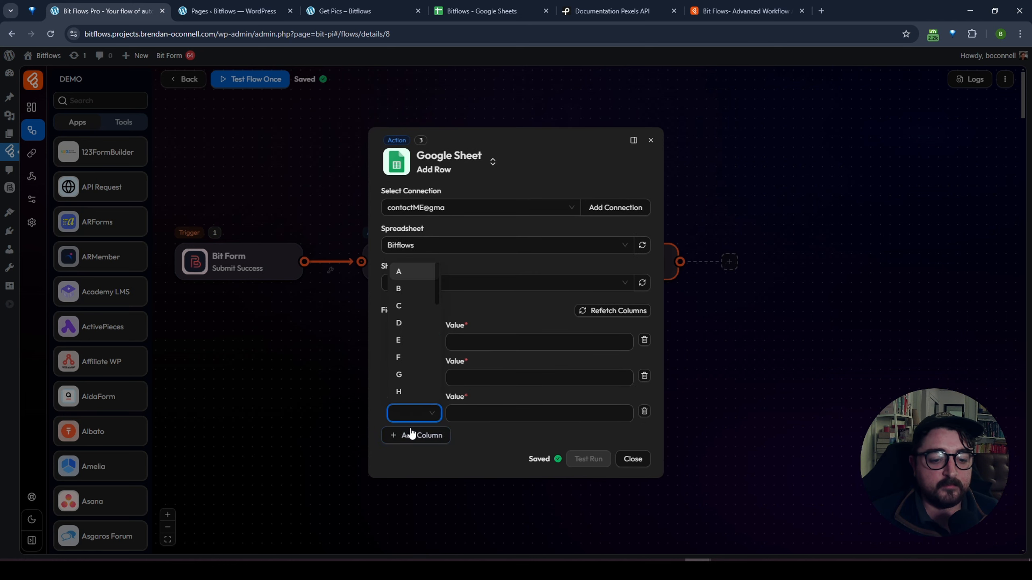
pyautogui.click(401, 311)
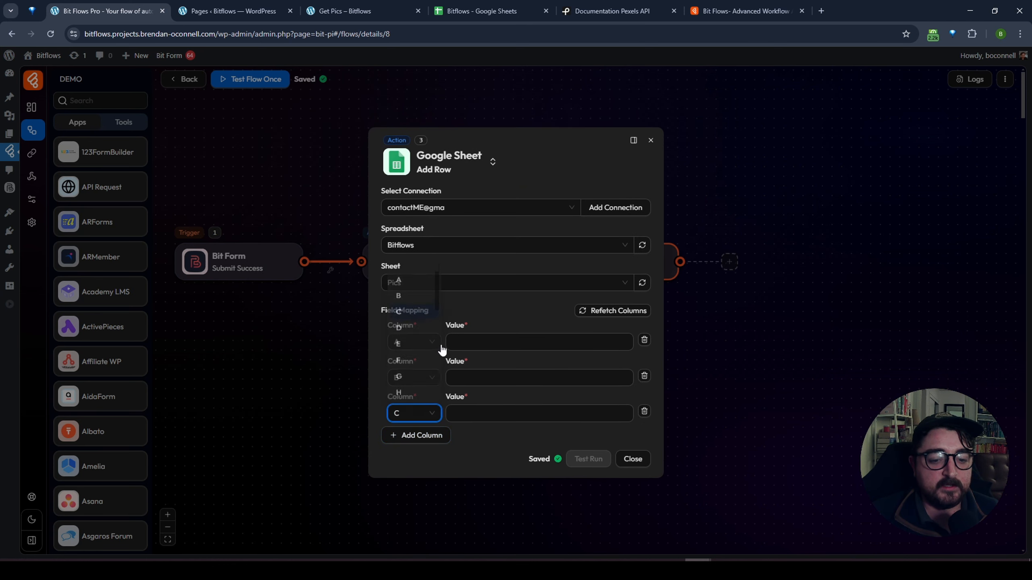
# Map column A to form field b1-2 and column B to search term field b1-6.
pyautogui.click(476, 341)
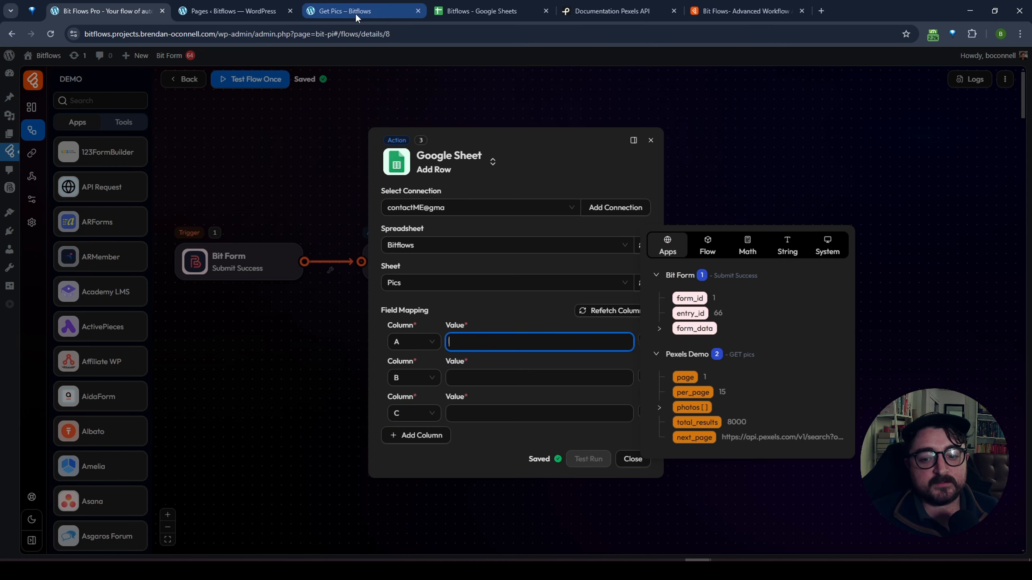
pyautogui.click(467, 11)
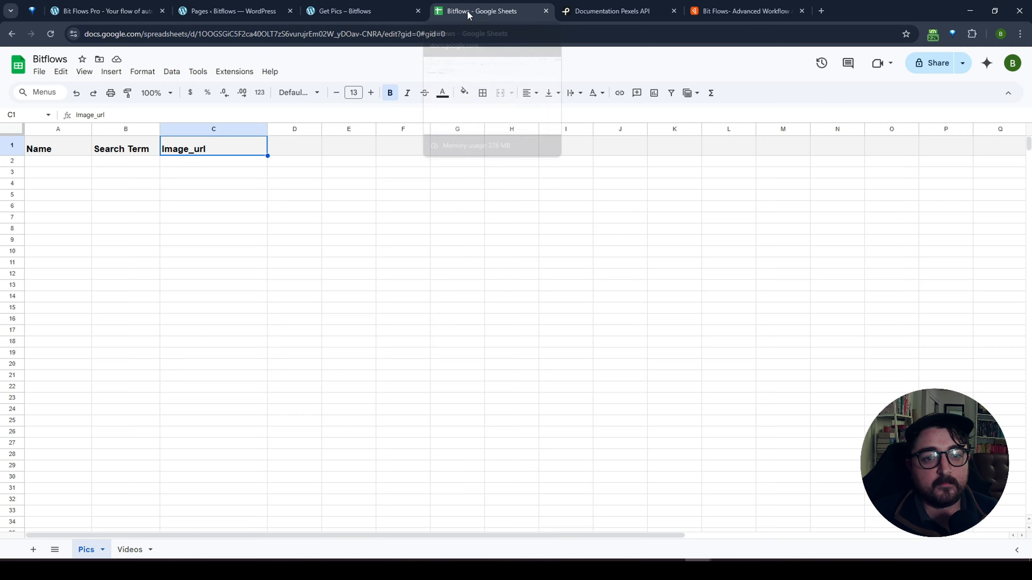
pyautogui.click(93, 13)
pyautogui.click(545, 343)
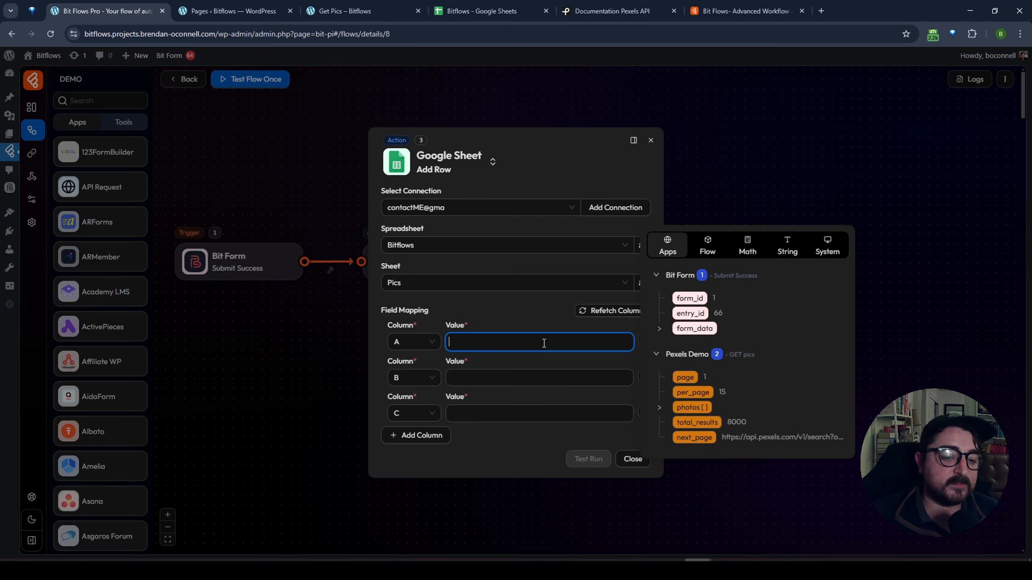
pyautogui.click(659, 329)
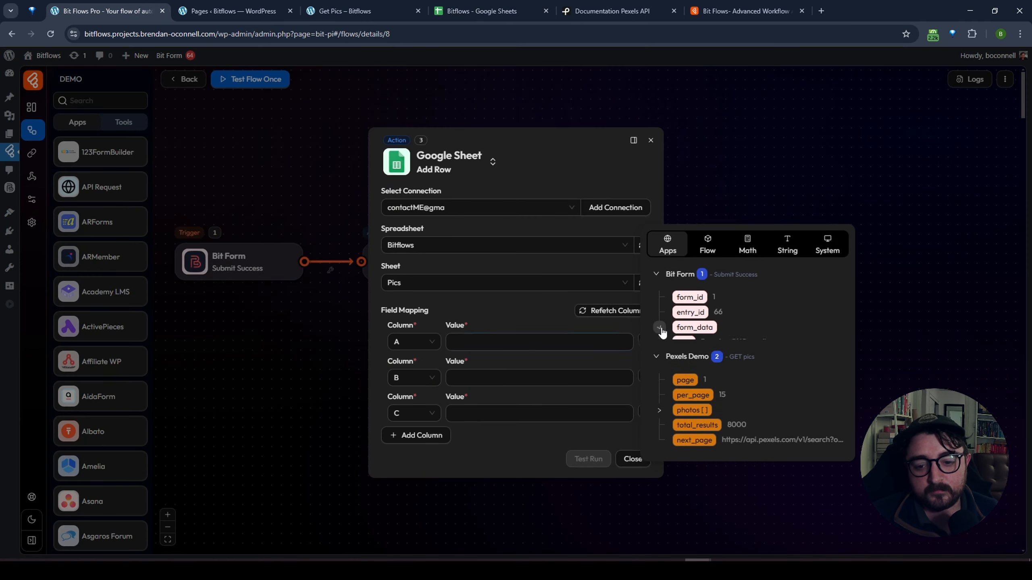
pyautogui.click(688, 328)
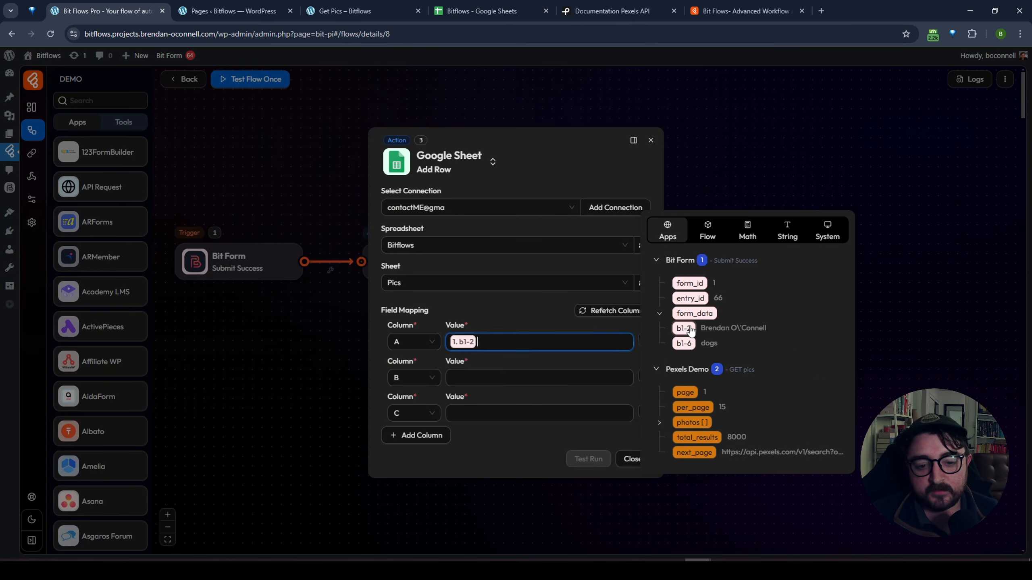
pyautogui.click(520, 311)
pyautogui.click(492, 378)
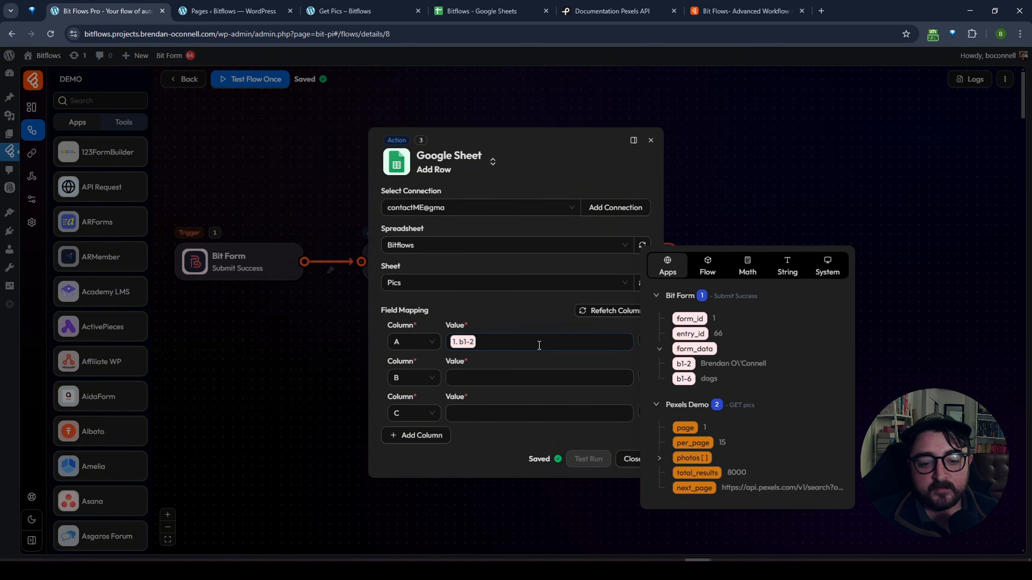
pyautogui.click(659, 350)
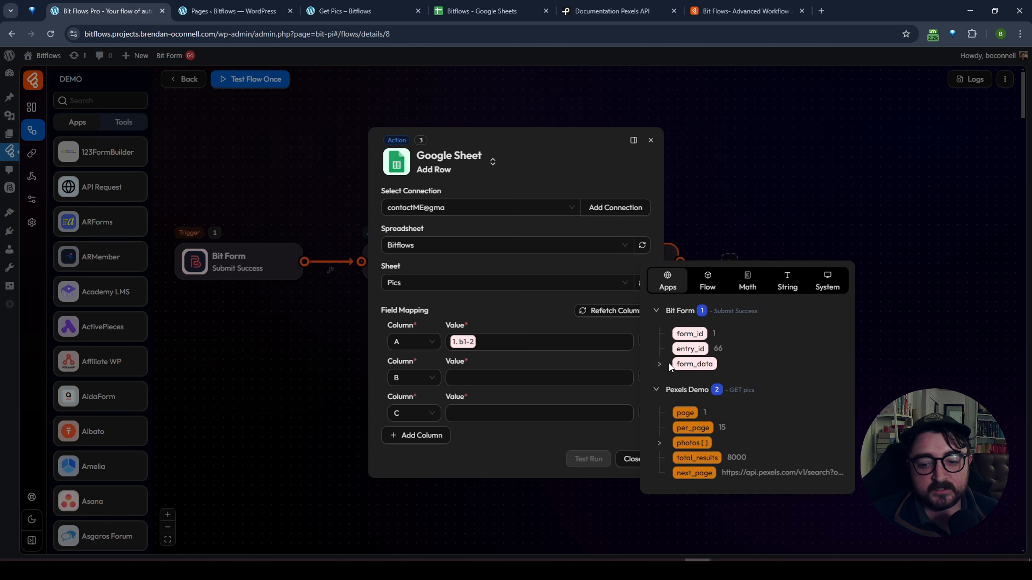
pyautogui.click(660, 365)
pyautogui.moveTo(684, 379); pyautogui.dragTo(467, 378)
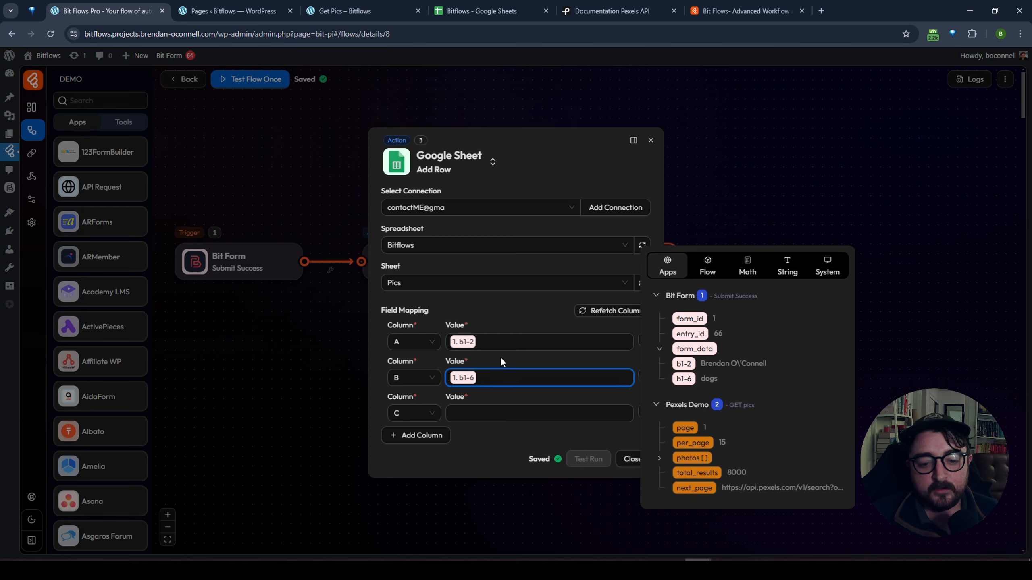
# Map column C to each photo's src.original URL, save, and open the flow test options.
pyautogui.click(494, 413)
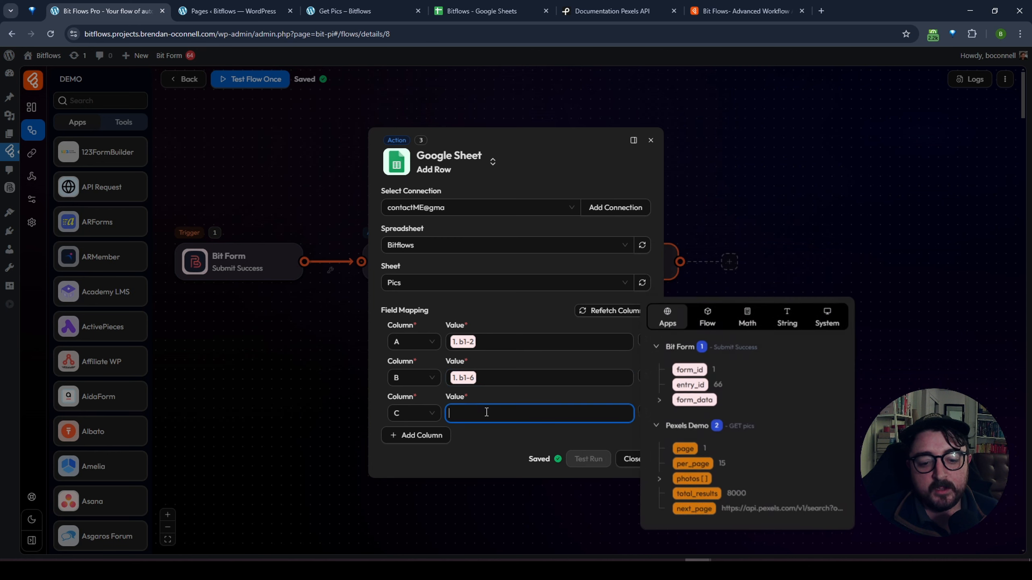
pyautogui.click(659, 480)
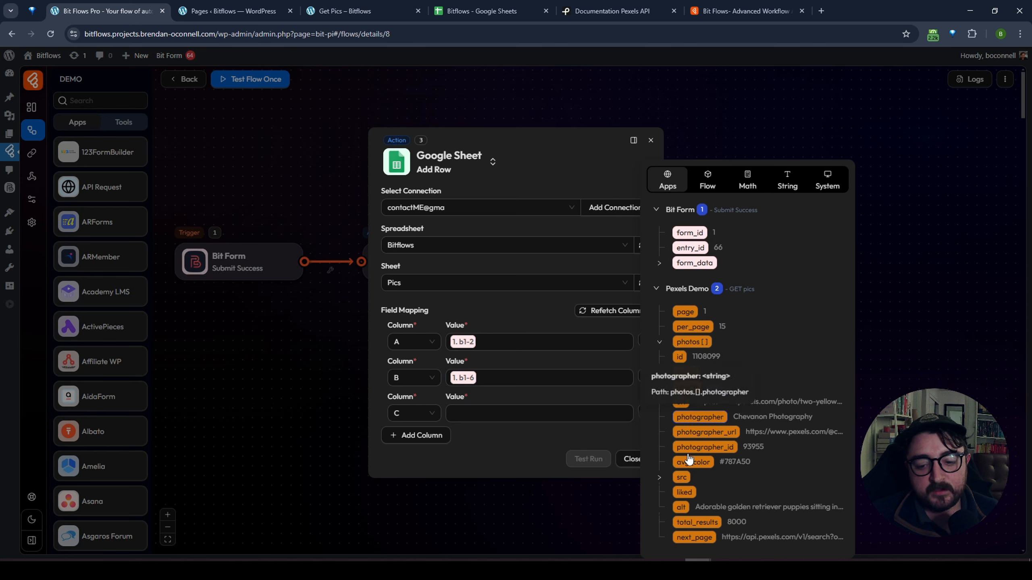
pyautogui.click(659, 478)
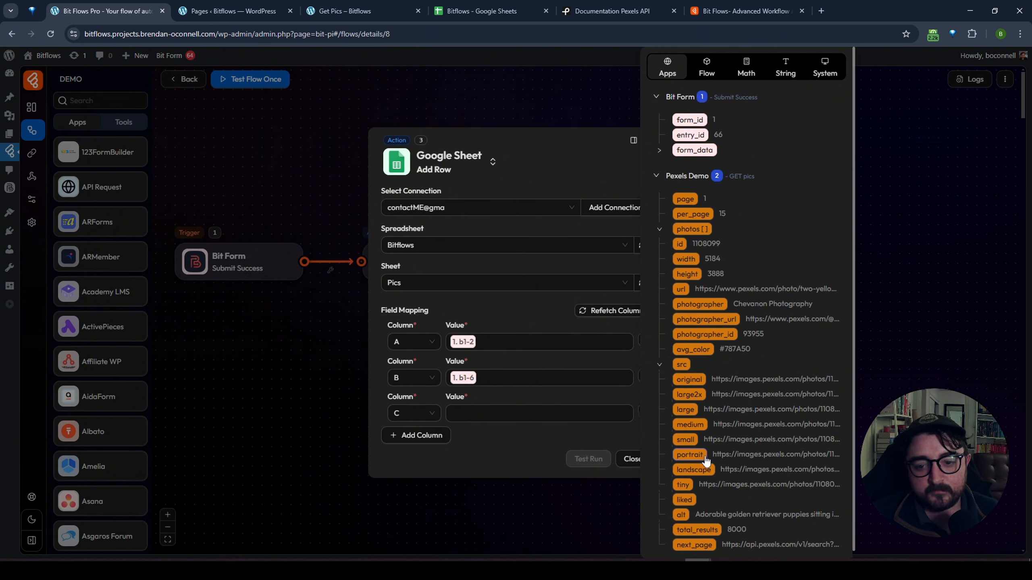
pyautogui.click(690, 380)
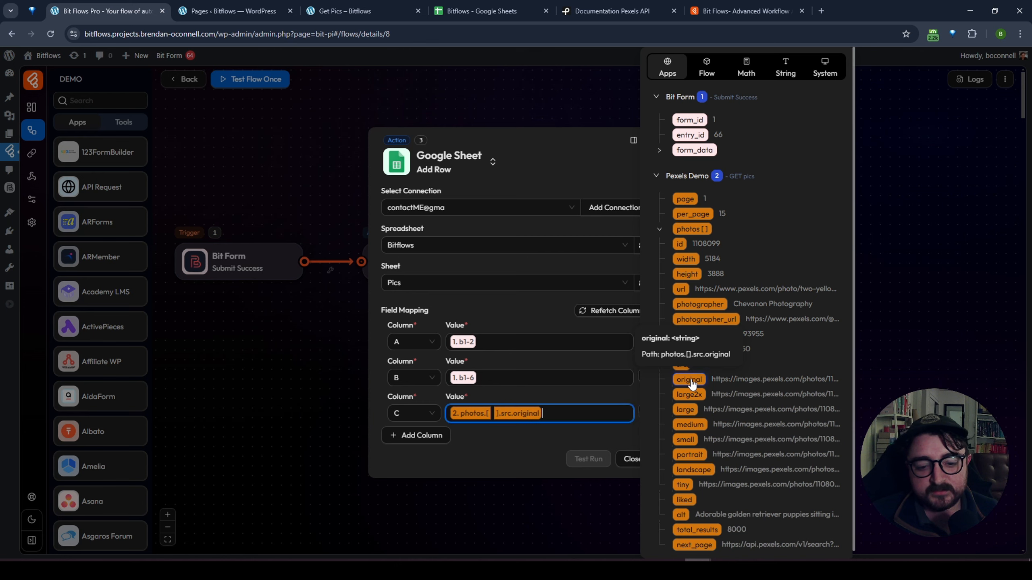
pyautogui.click(515, 434)
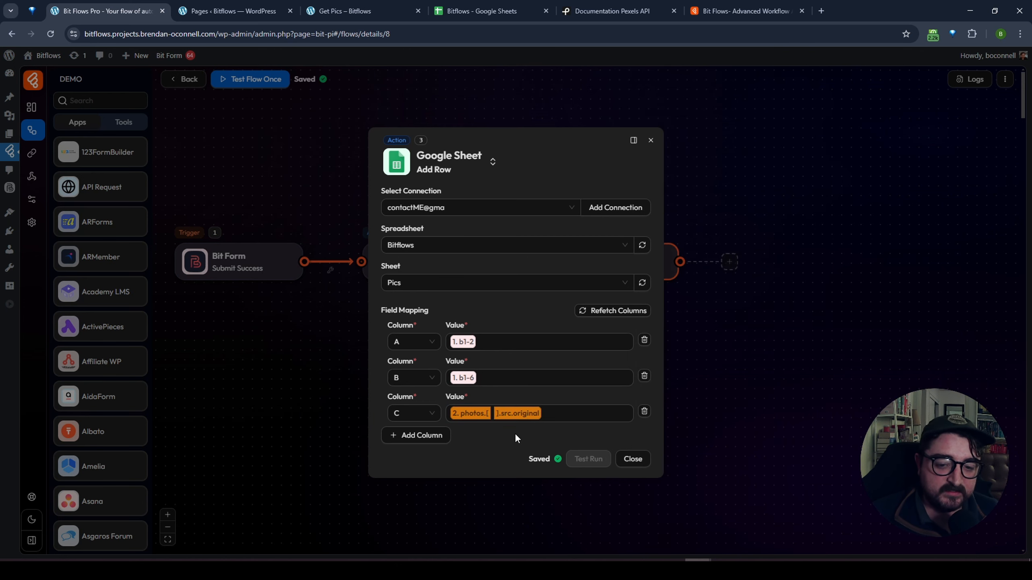
pyautogui.click(651, 140)
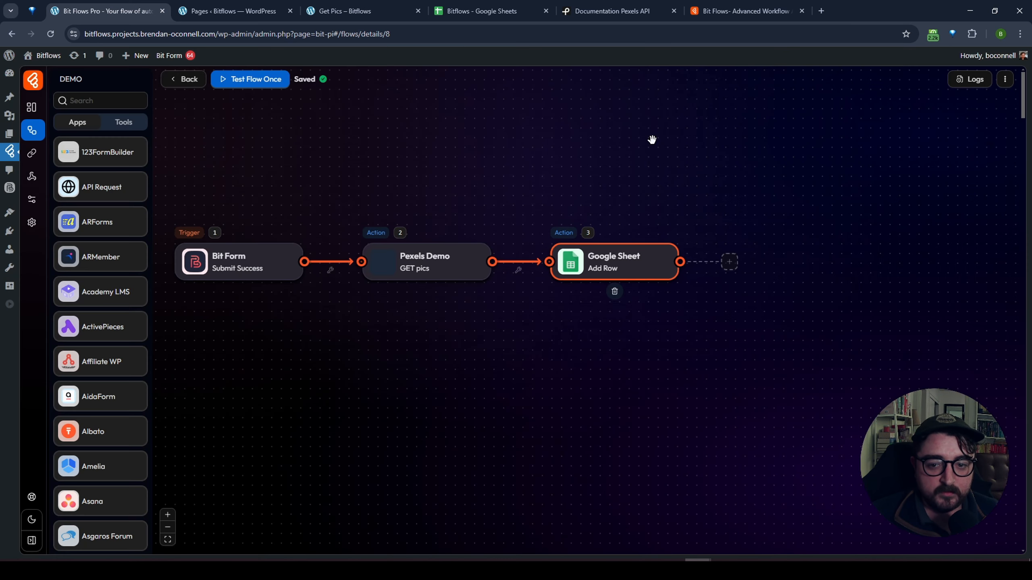
pyautogui.click(260, 89)
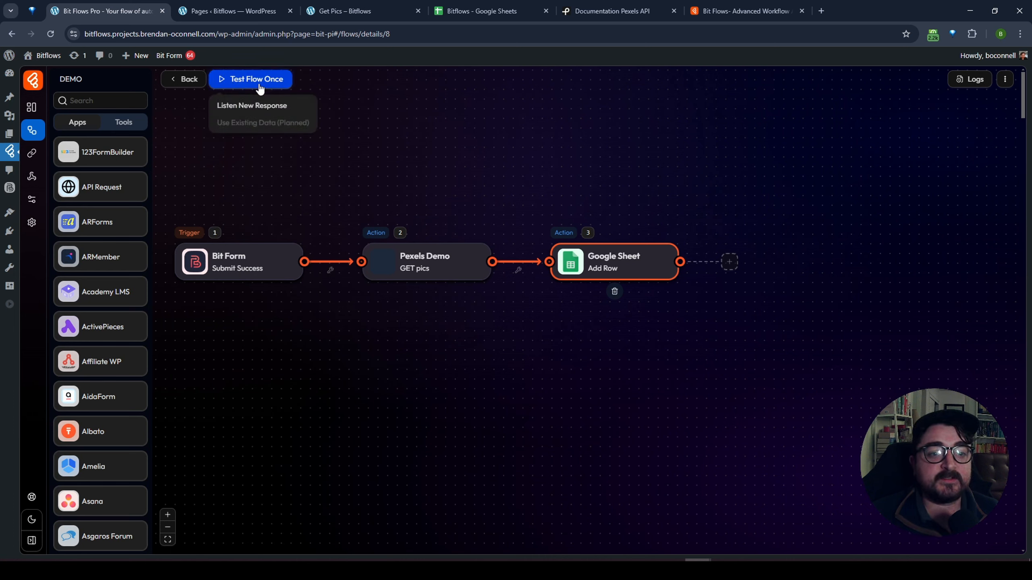
# Listen for a new response, then submit Get Pics with the submitter's name and 'pumpkins'.
pyautogui.click(239, 107)
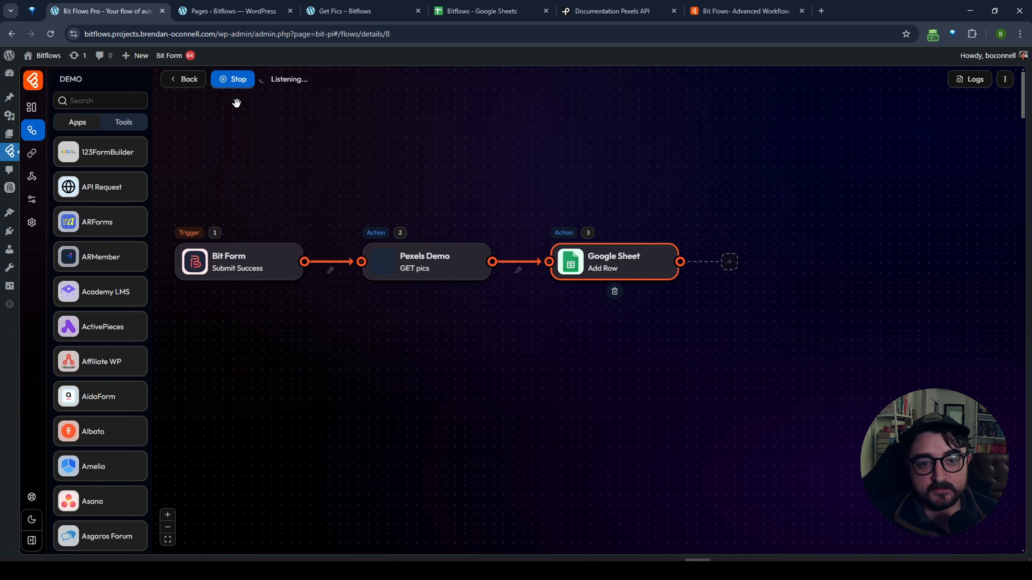
pyautogui.click(341, 11)
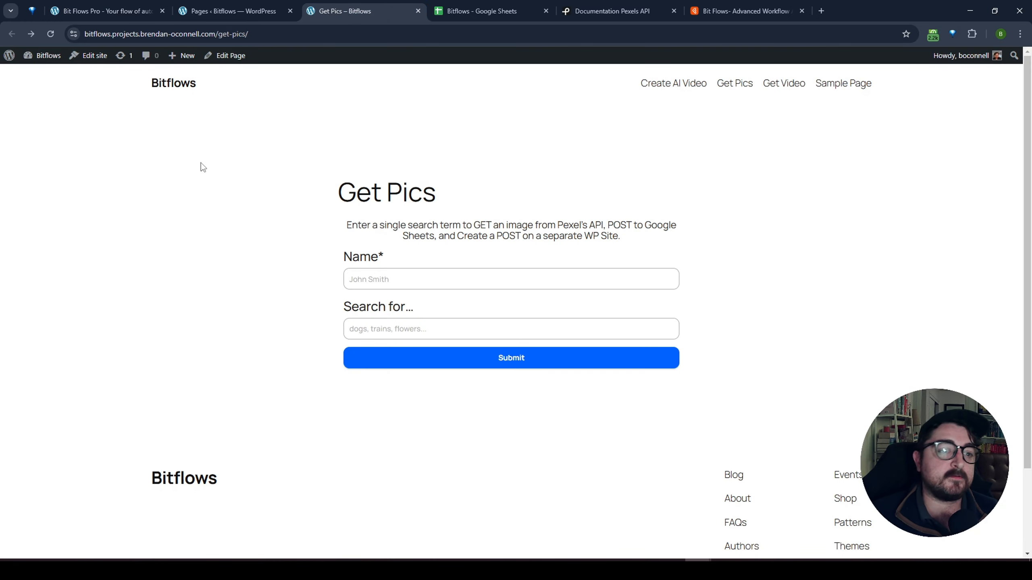
pyautogui.click(50, 34)
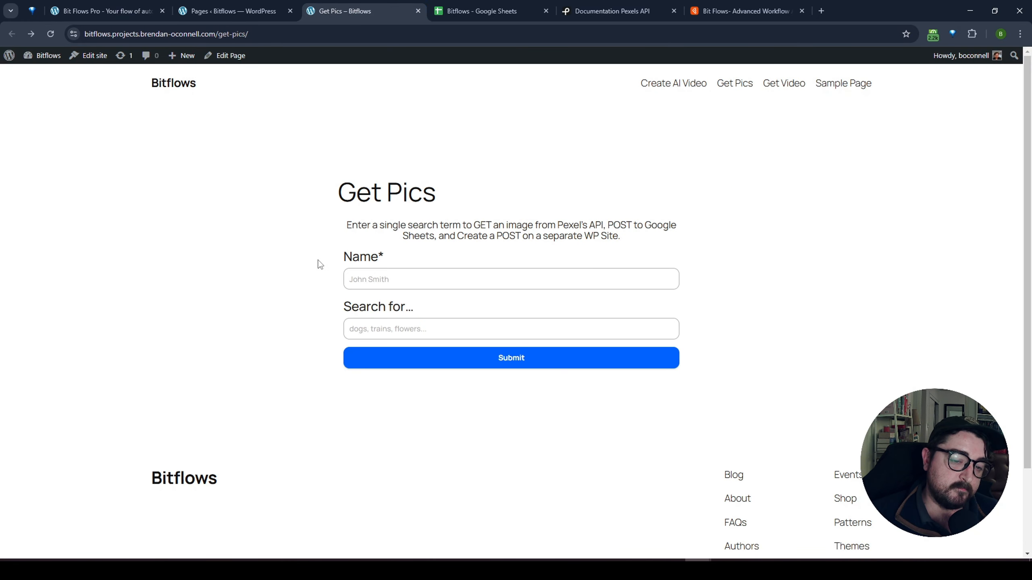
pyautogui.click(354, 279)
pyautogui.click(437, 305)
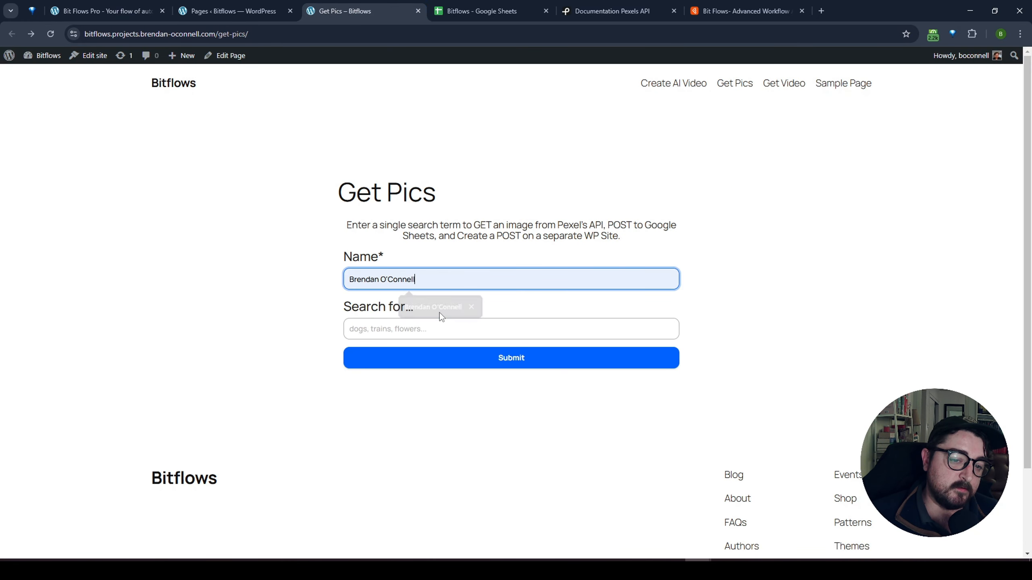
pyautogui.click(404, 330)
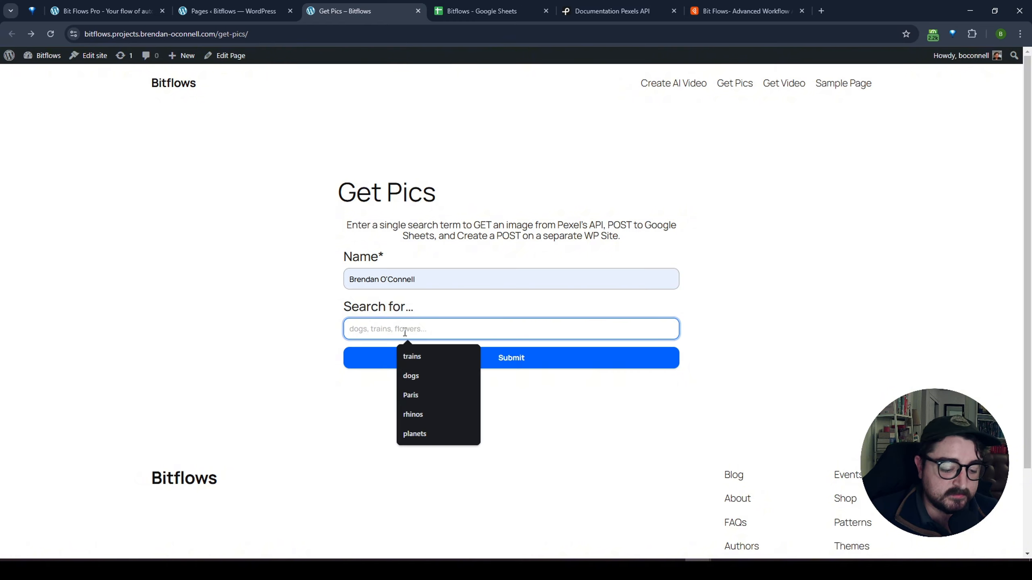
pyautogui.write('pumpkins')
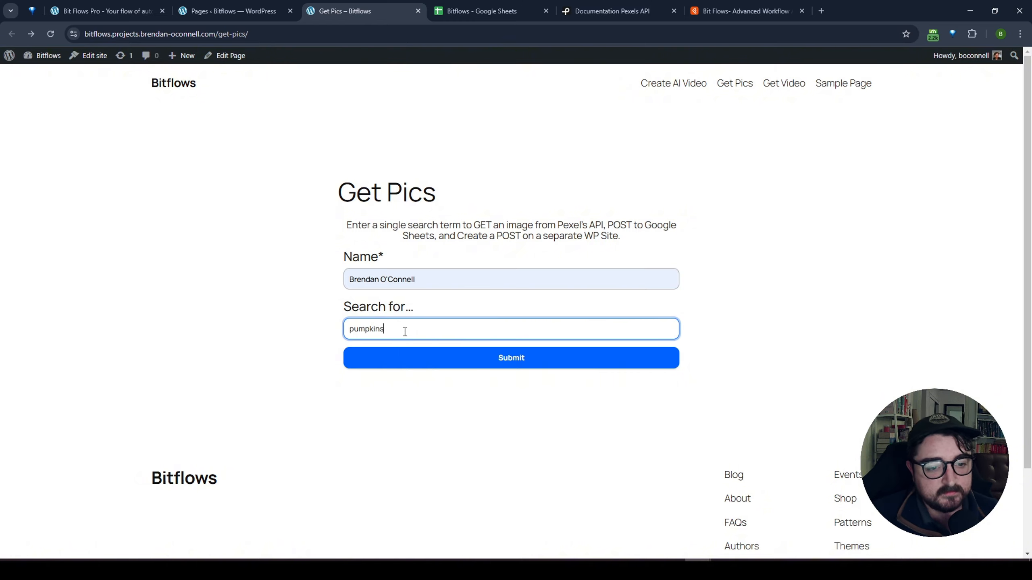
pyautogui.click(515, 359)
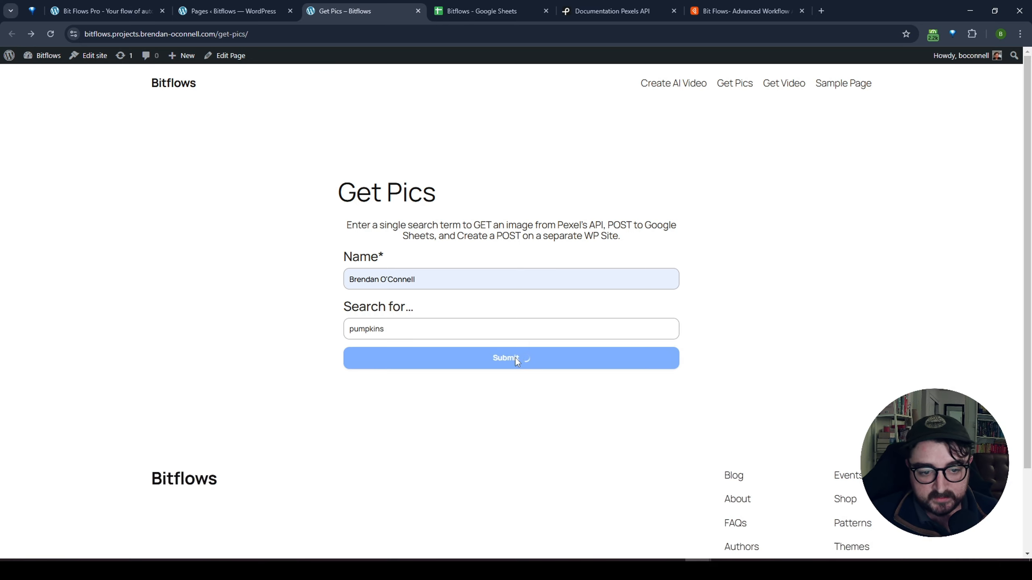
pyautogui.click(475, 13)
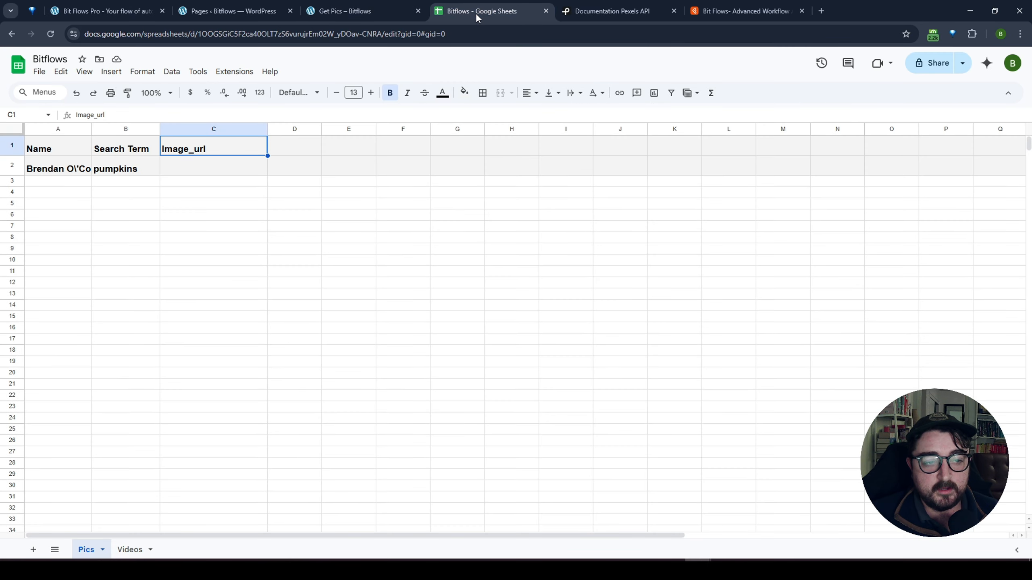
# Widen column A and inspect row 2's name, search term, and empty C2 Image_url.
pyautogui.moveTo(91, 129); pyautogui.dragTo(123, 129)
pyautogui.click(81, 168)
pyautogui.click(157, 174)
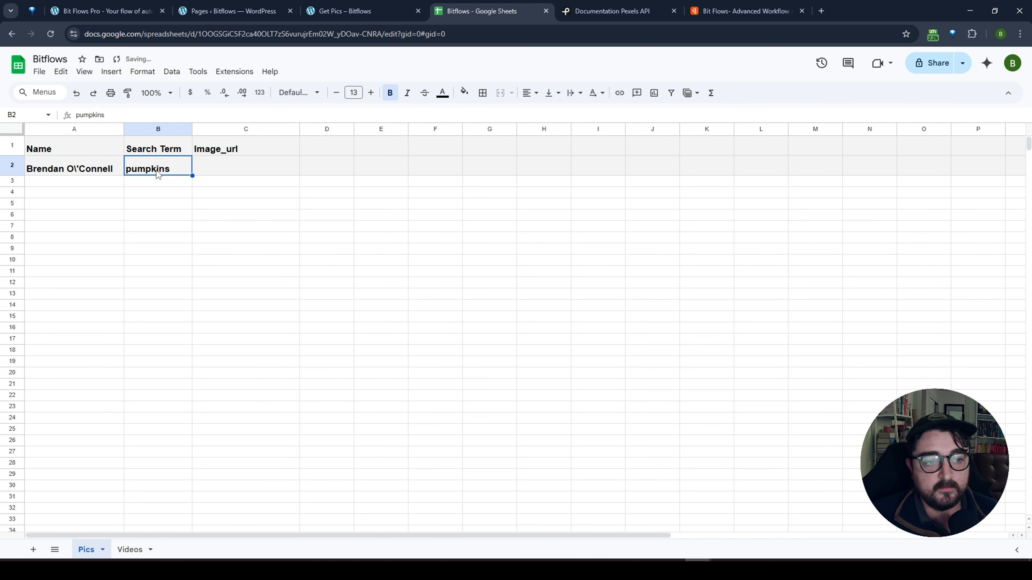
pyautogui.click(238, 167)
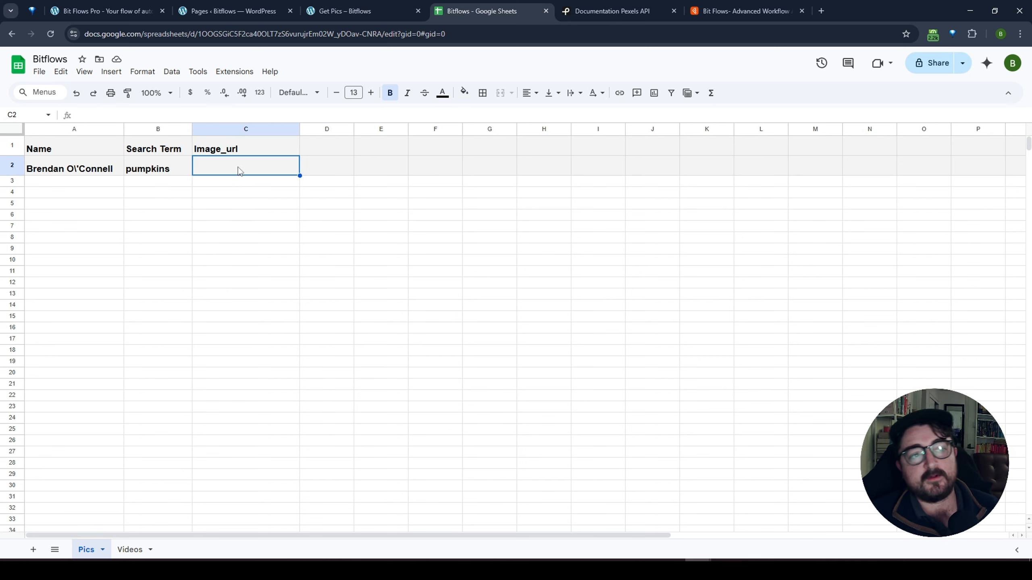
pyautogui.click(91, 11)
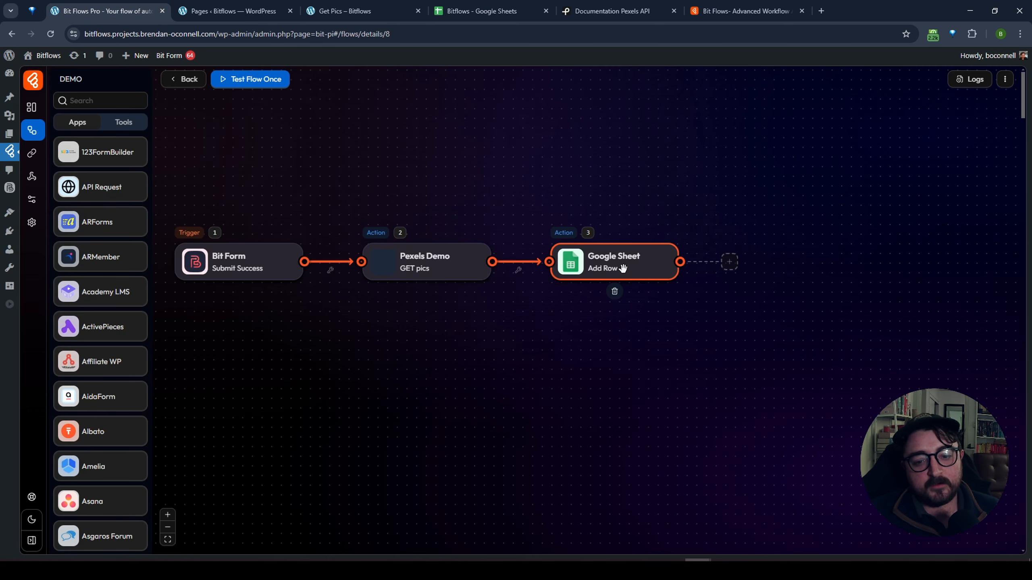
# Remove the Pexels Demo–Google Sheet connection and shift Google Sheet to the right.
pyautogui.moveTo(591, 270)
pyautogui.mouseDown()
pyautogui.moveTo(689, 272)
pyautogui.moveTo(631, 274)
pyautogui.moveTo(644, 272)
pyautogui.mouseUp()
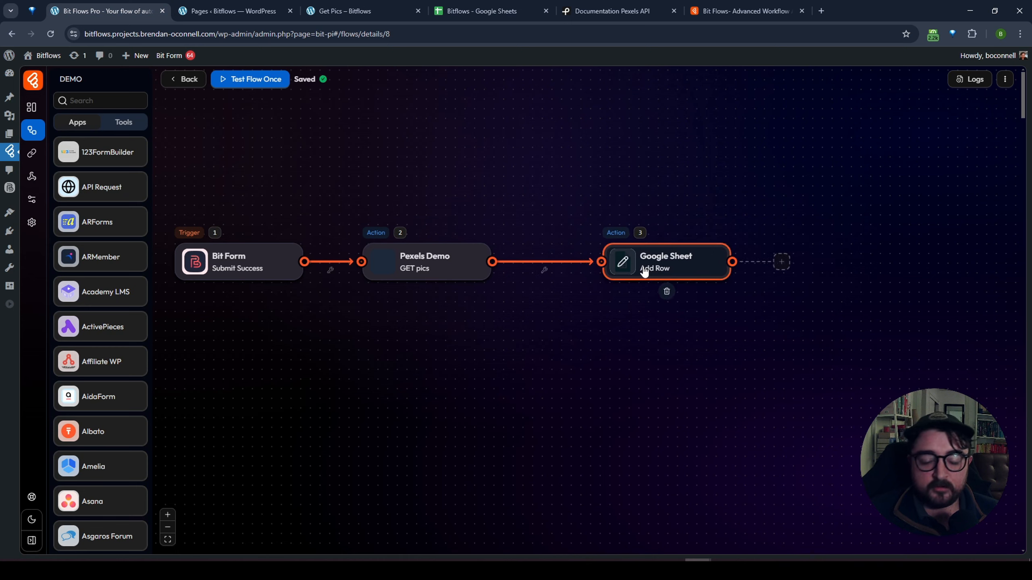
pyautogui.click(545, 272)
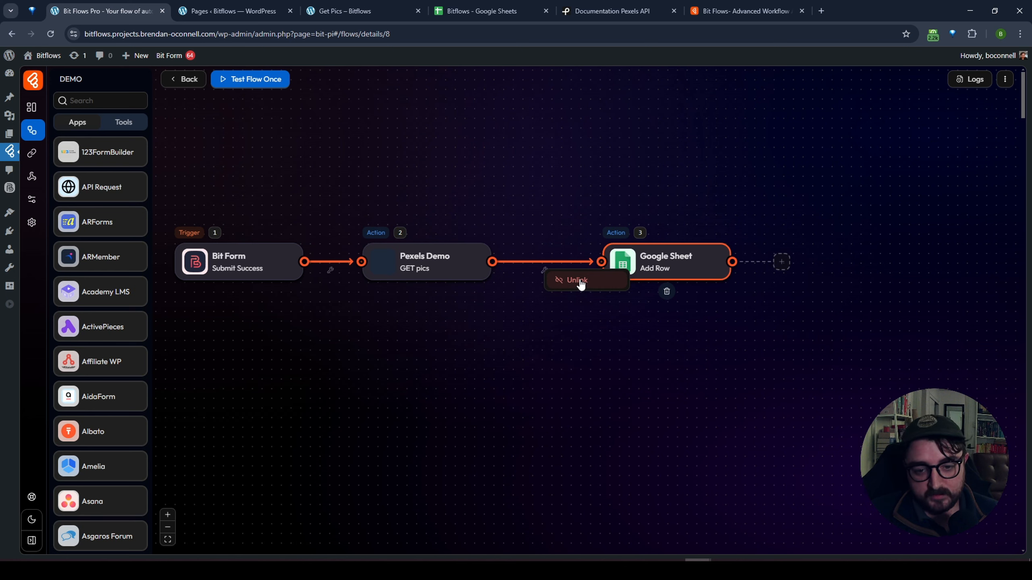
pyautogui.click(575, 286)
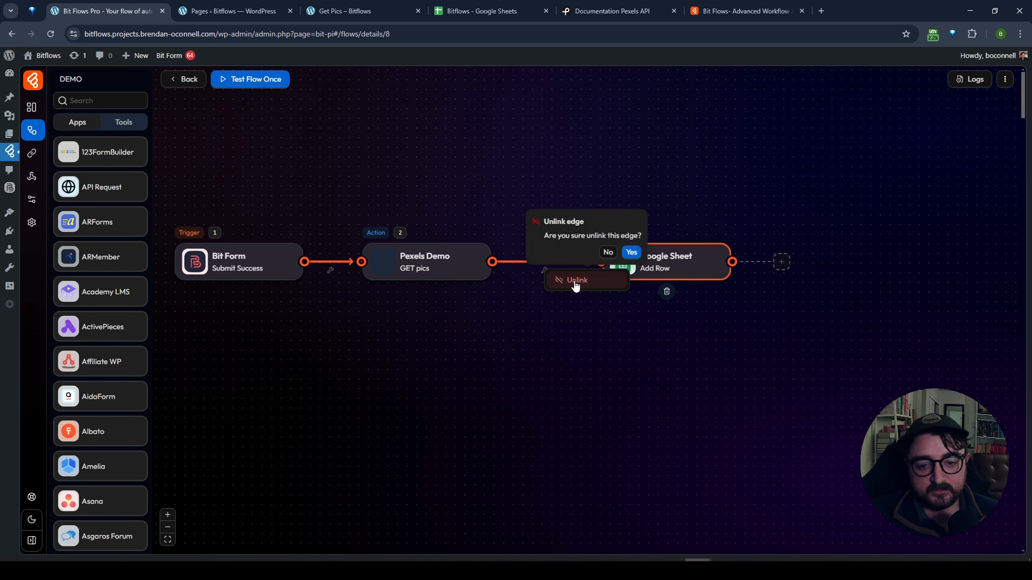
pyautogui.click(629, 254)
pyautogui.moveTo(669, 265); pyautogui.dragTo(723, 264)
# Add an Iterator step after Pexels Demo, link it to Google Sheet, and open it.
pyautogui.click(123, 122)
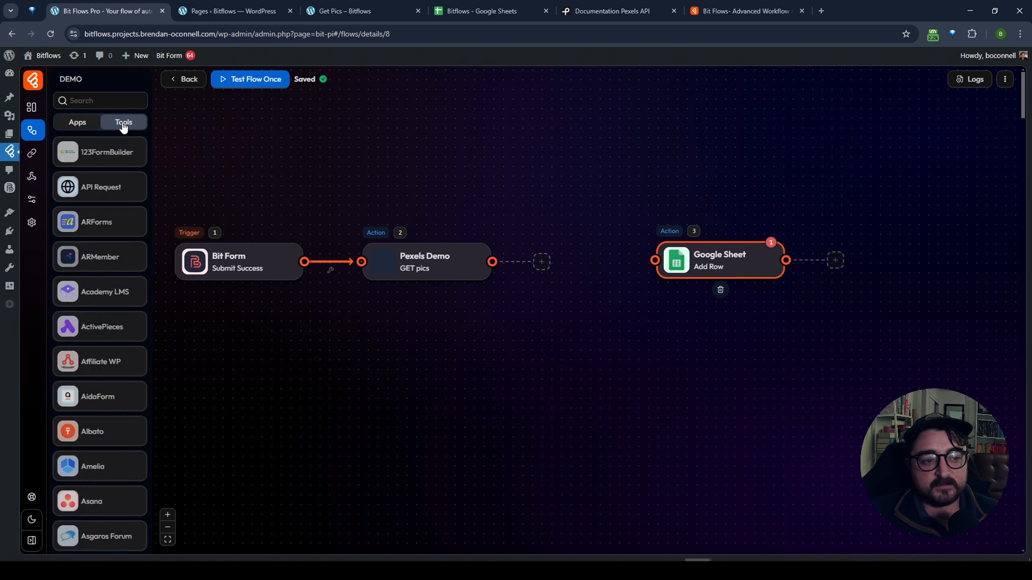
pyautogui.moveTo(125, 209); pyautogui.dragTo(541, 260)
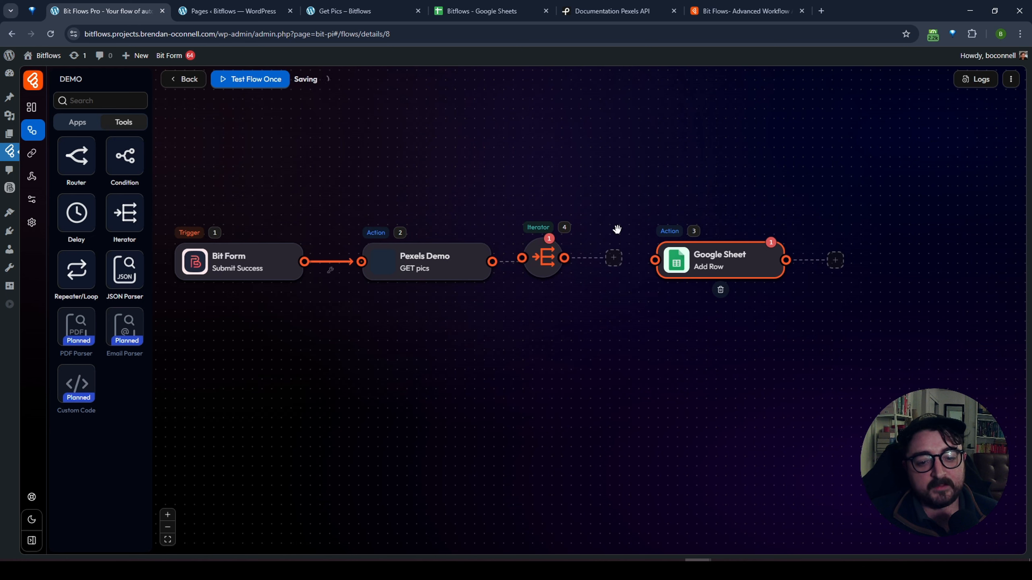
pyautogui.moveTo(717, 267); pyautogui.dragTo(765, 265)
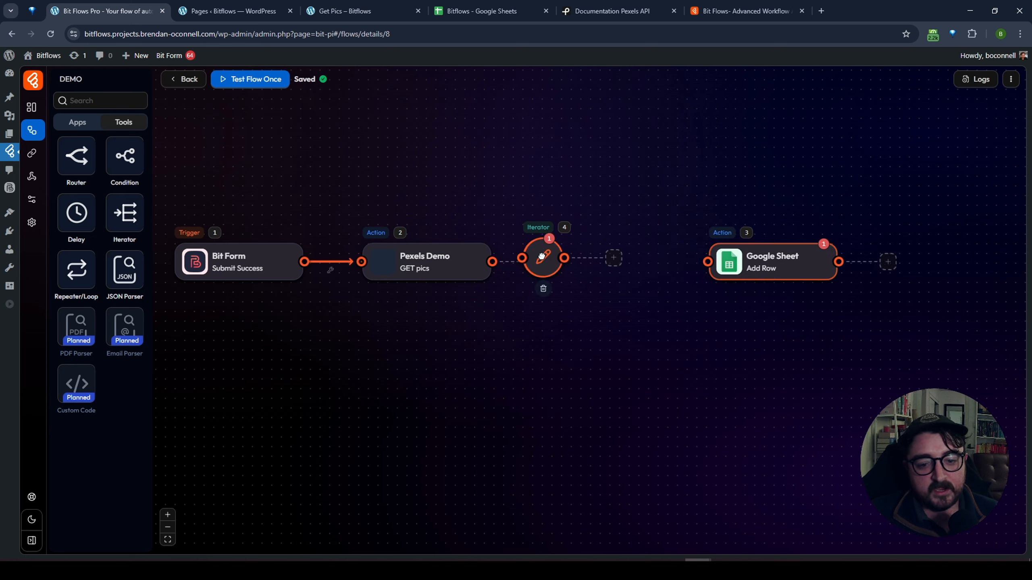
pyautogui.moveTo(544, 259); pyautogui.dragTo(708, 262)
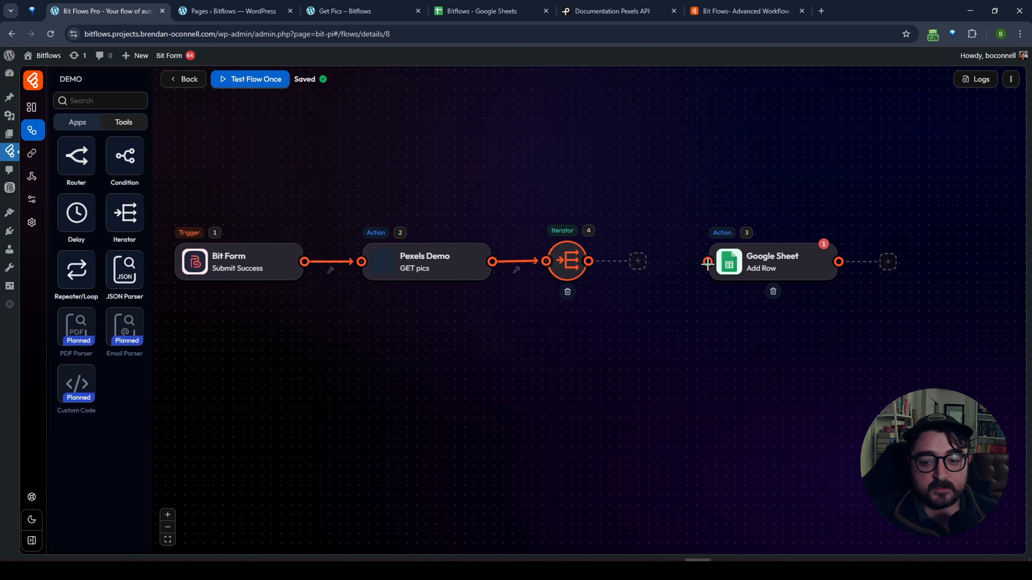
pyautogui.click(567, 261)
# Set the Iterator Array to Pexels photos with start 1 and end 10.
pyautogui.click(444, 299)
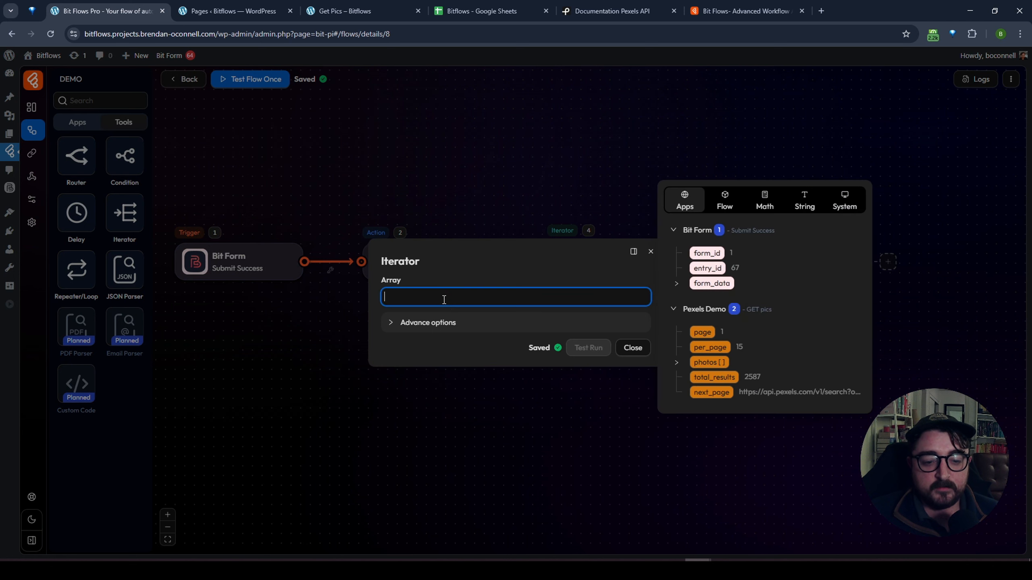
pyautogui.click(676, 362)
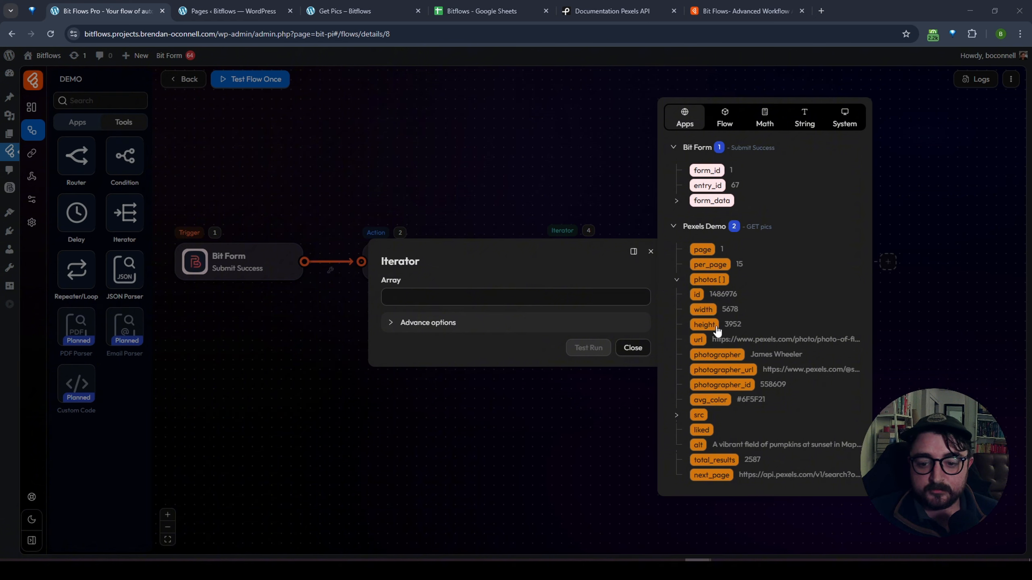
pyautogui.click(519, 294)
pyautogui.click(710, 280)
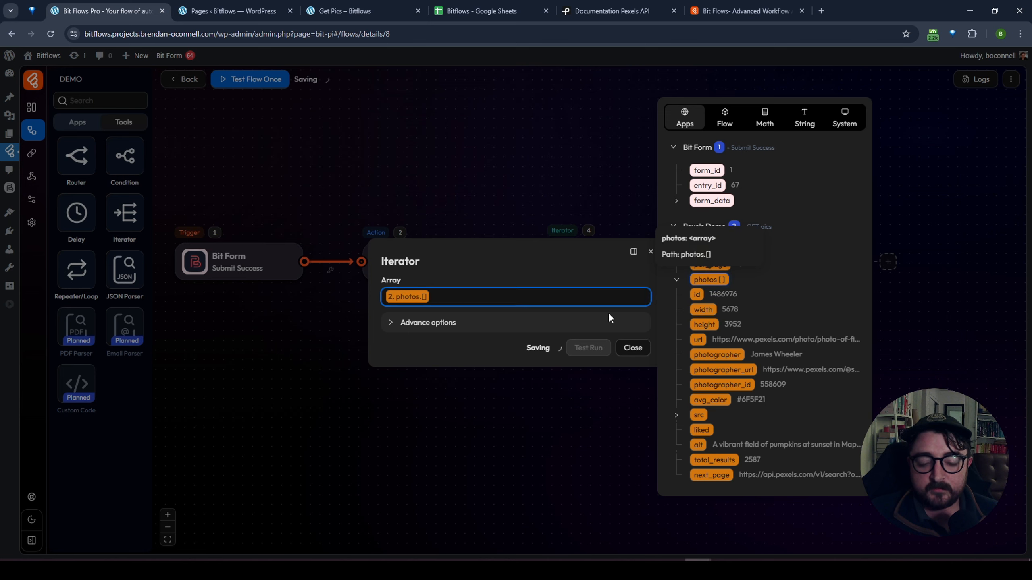
pyautogui.click(410, 324)
pyautogui.click(418, 317)
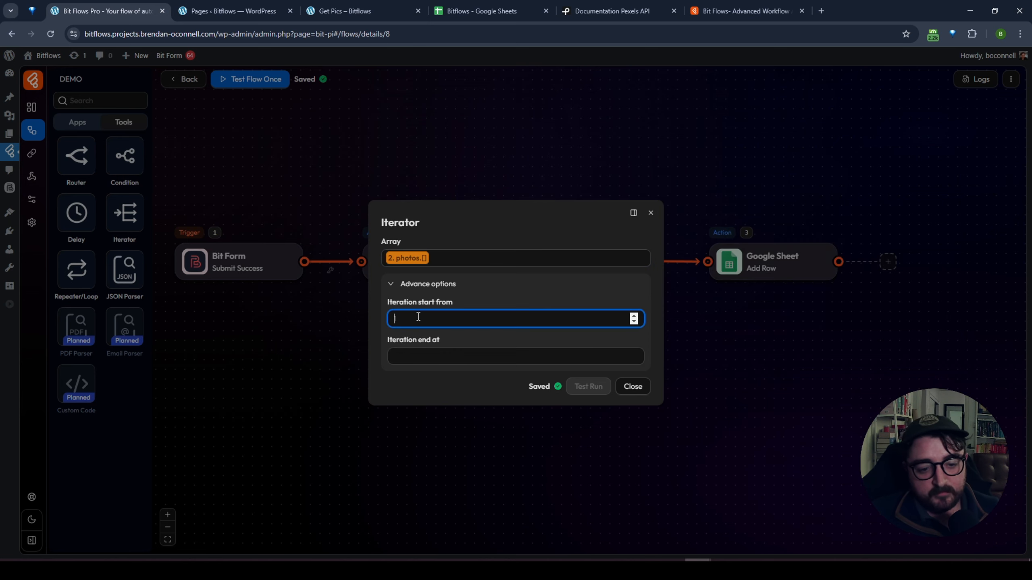
pyautogui.write('1')
pyautogui.click(414, 359)
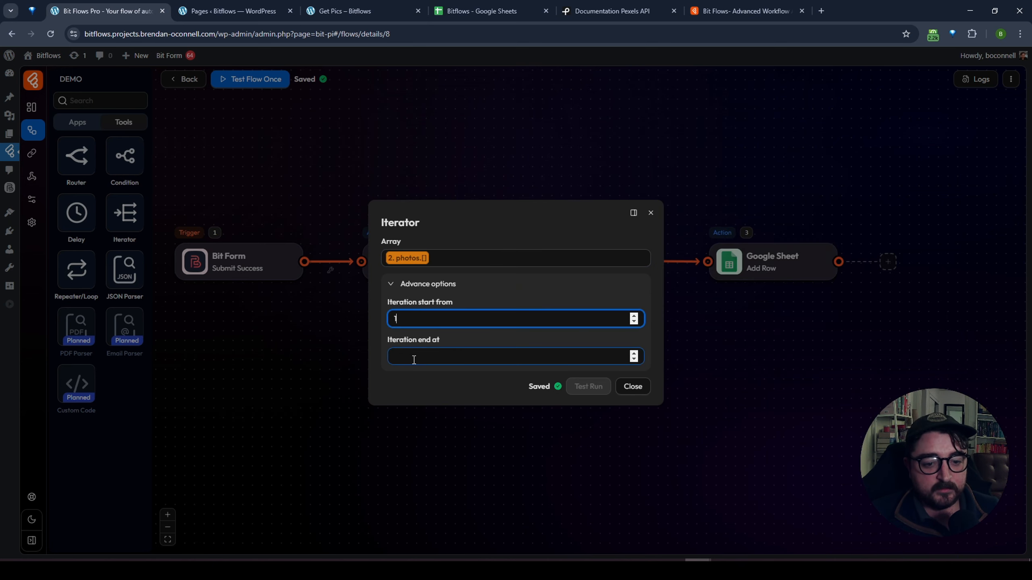
pyautogui.click(414, 359)
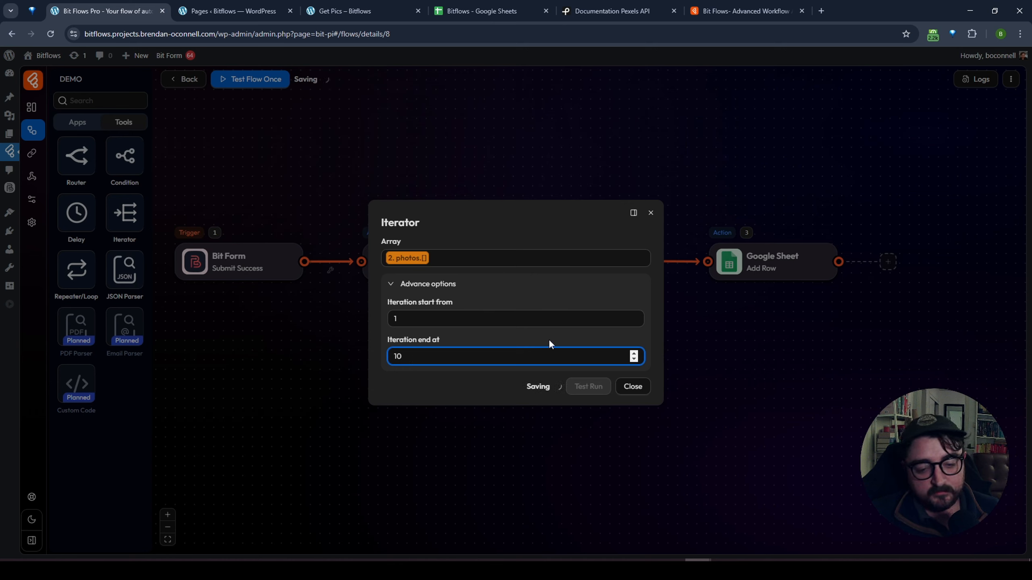
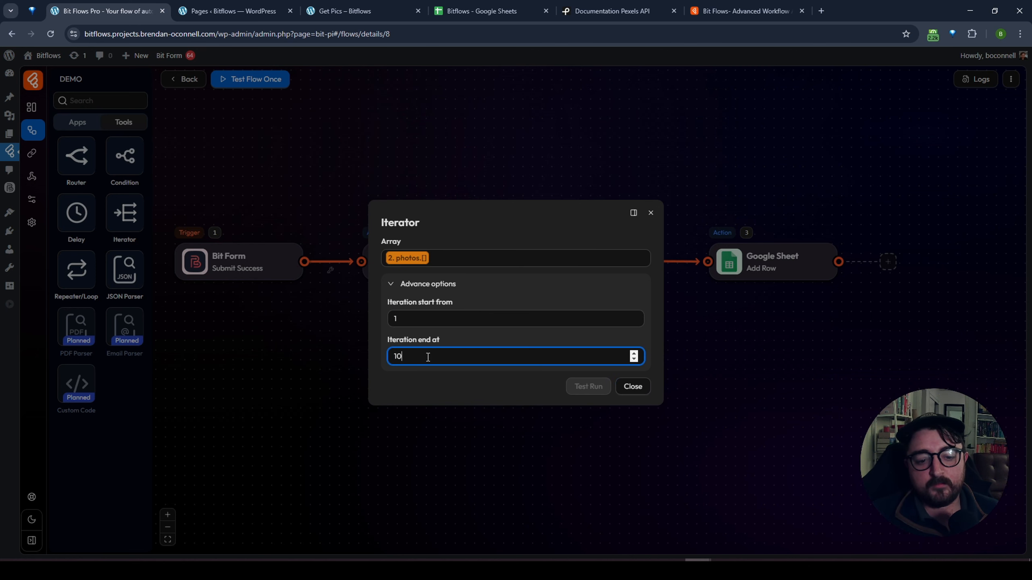
# Save the Iterator over items 1 to 10 and pan the canvas to show the Google Sheet step.
pyautogui.click(637, 388)
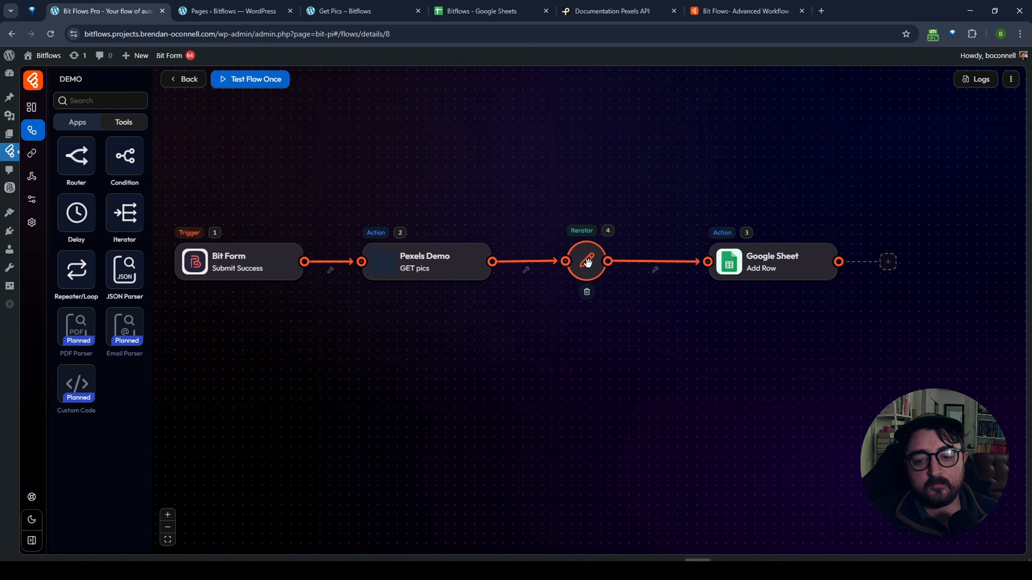
pyautogui.moveTo(670, 350); pyautogui.dragTo(559, 359)
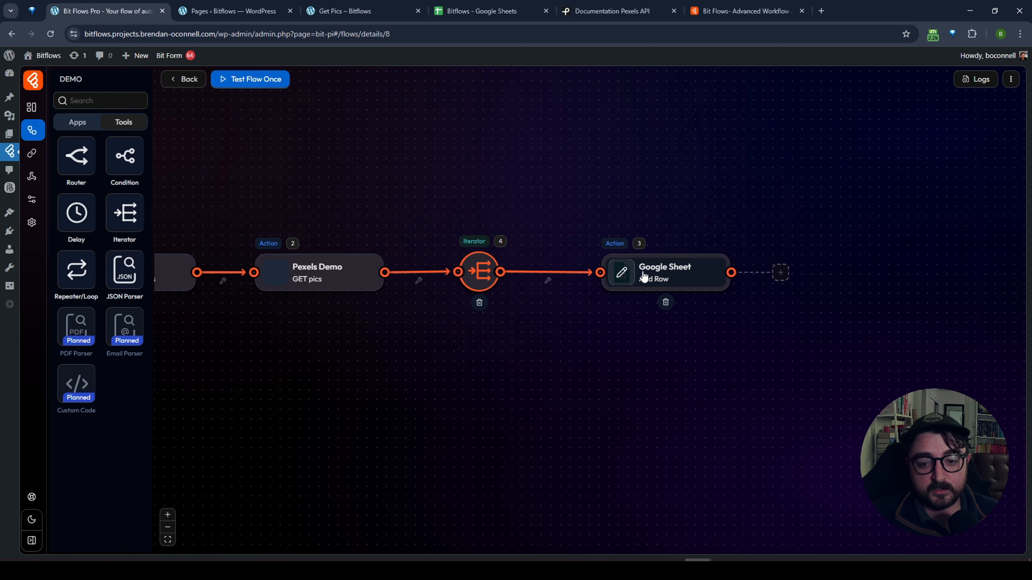
# Delete the photos/src tags from column C's value in Google Sheet Add Row and close it.
pyautogui.click(643, 276)
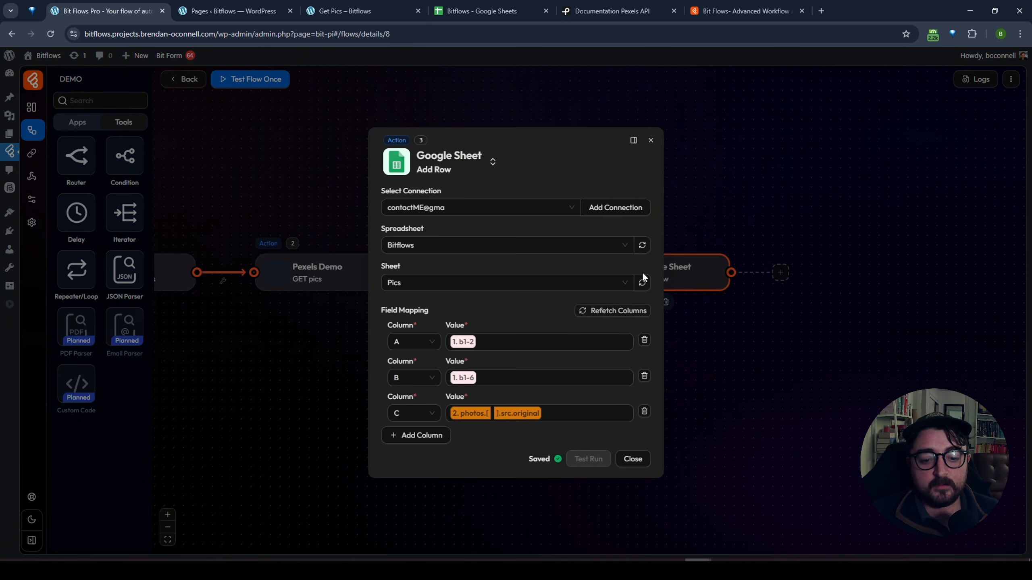
pyautogui.click(570, 413)
pyautogui.press('BackSpace')
pyautogui.press('BackSpace')
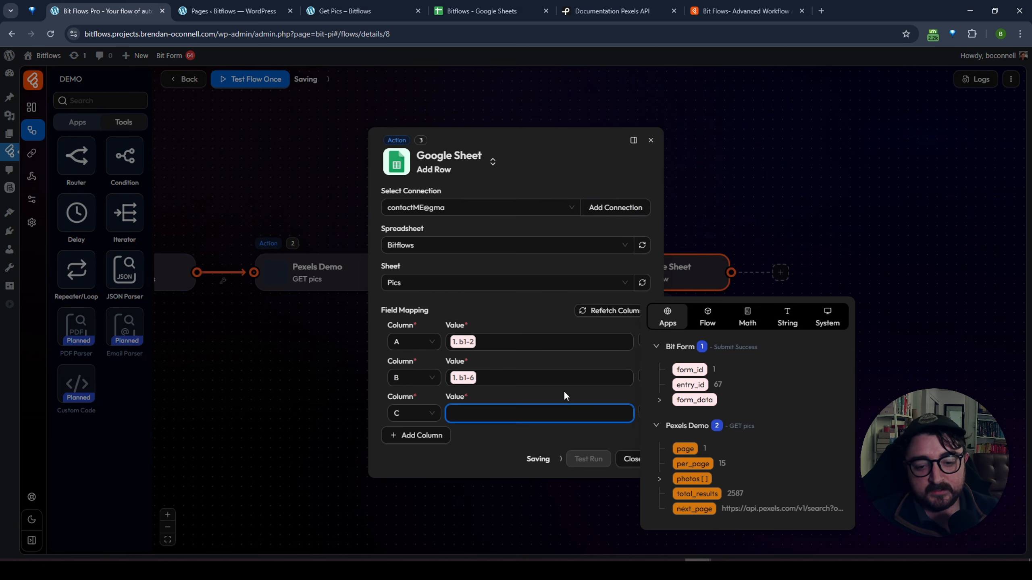
pyautogui.click(564, 392)
pyautogui.click(554, 412)
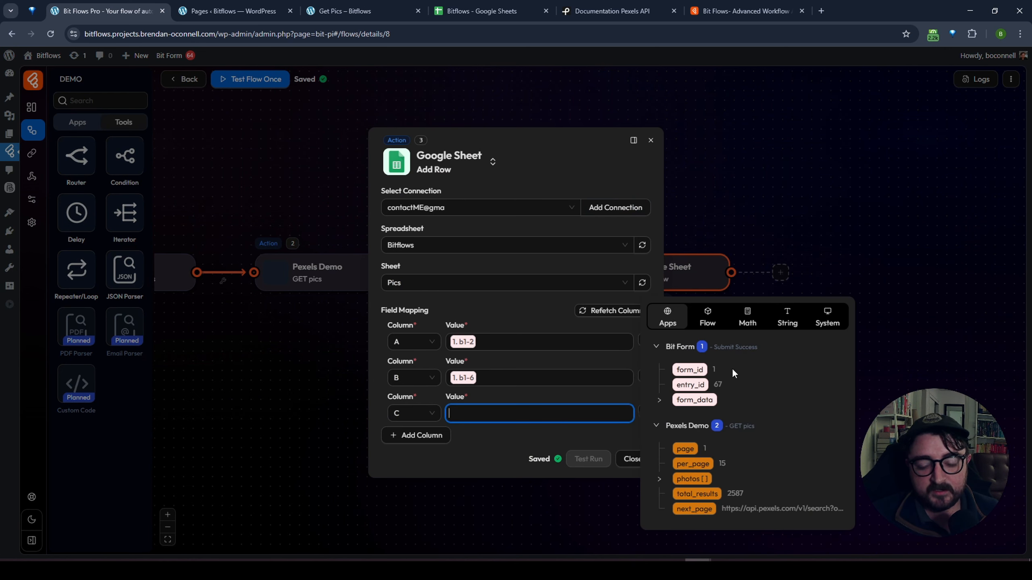
pyautogui.click(803, 171)
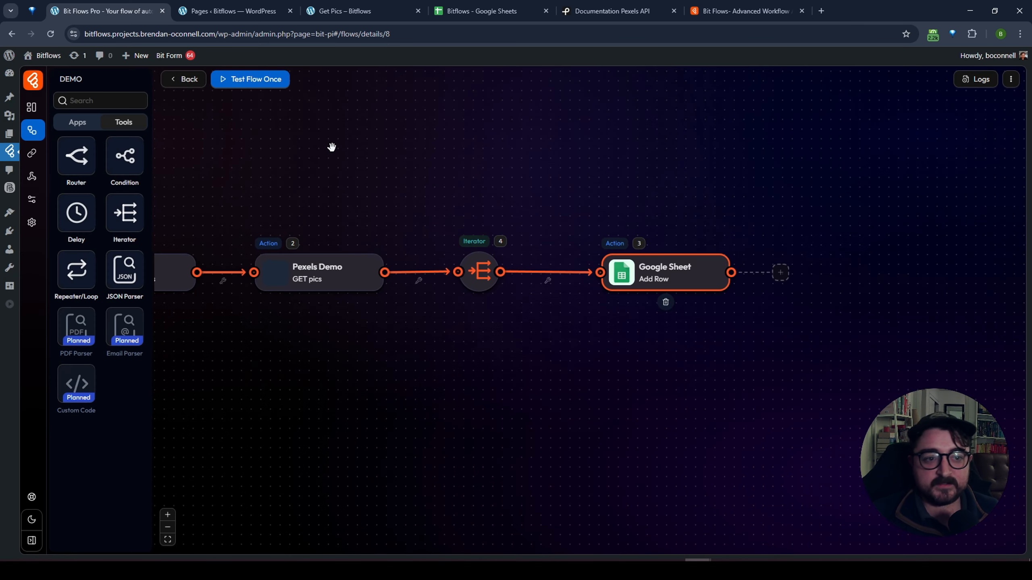
# Reload Get Pics, submit it with the saved name and search term Paris, then return to Bit Flows.
pyautogui.click(358, 12)
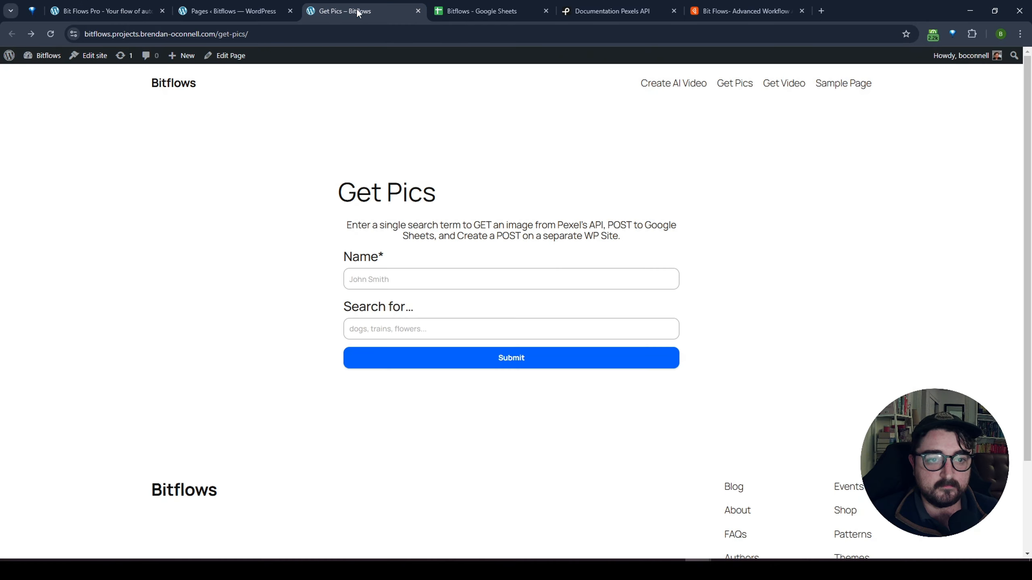
pyautogui.click(50, 34)
pyautogui.click(427, 282)
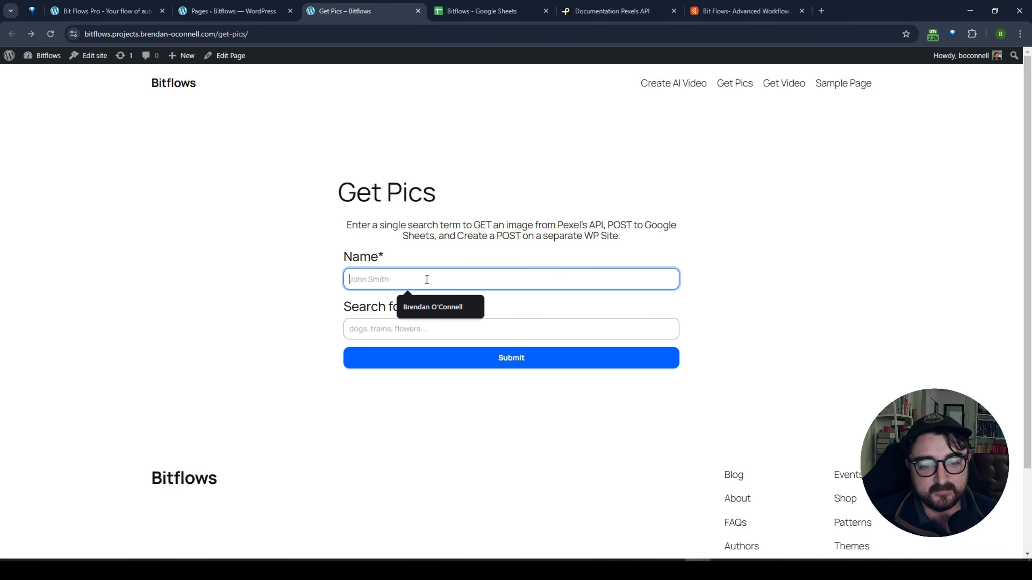
pyautogui.click(430, 306)
pyautogui.click(409, 327)
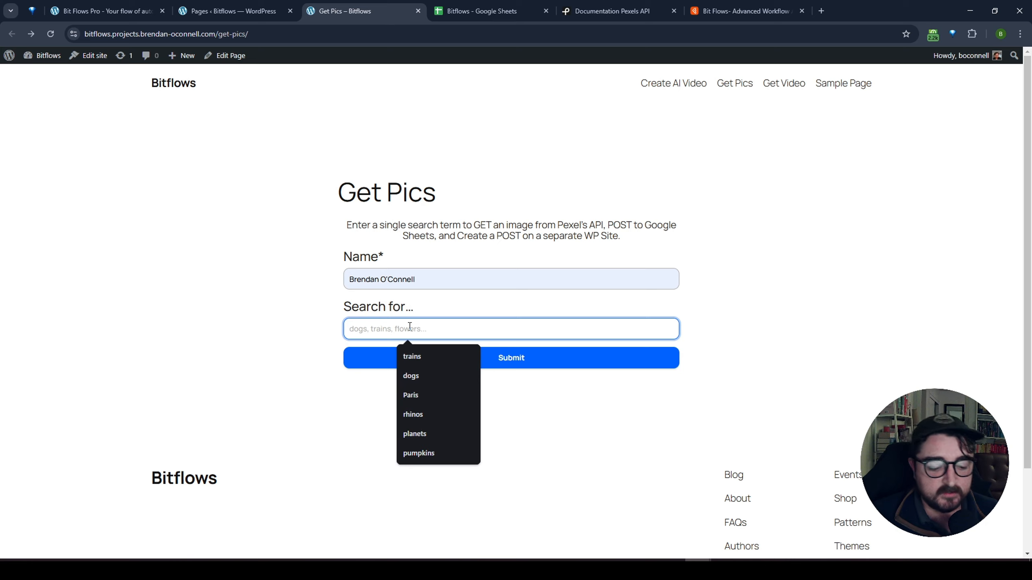
pyautogui.click(427, 395)
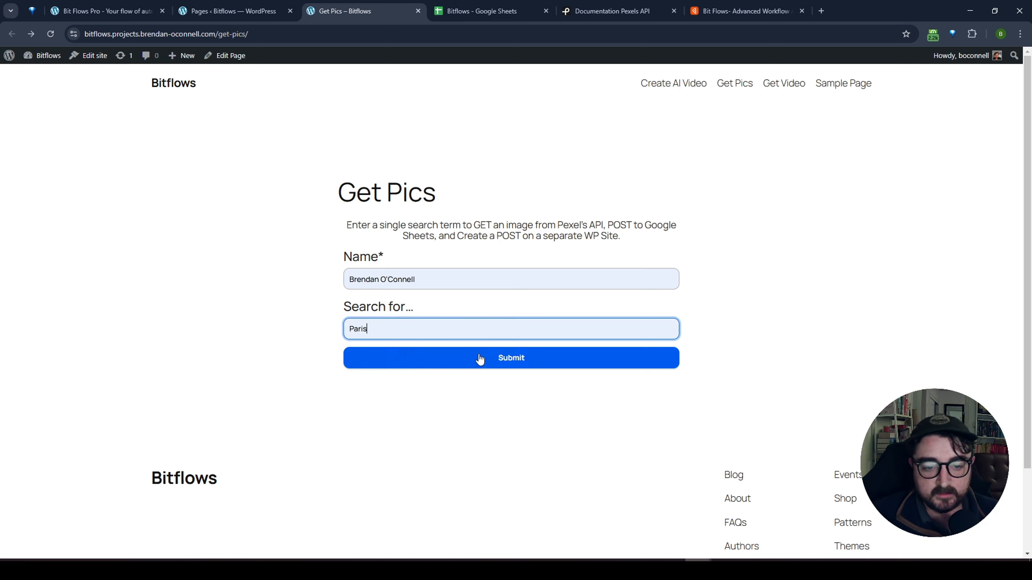
pyautogui.click(505, 367)
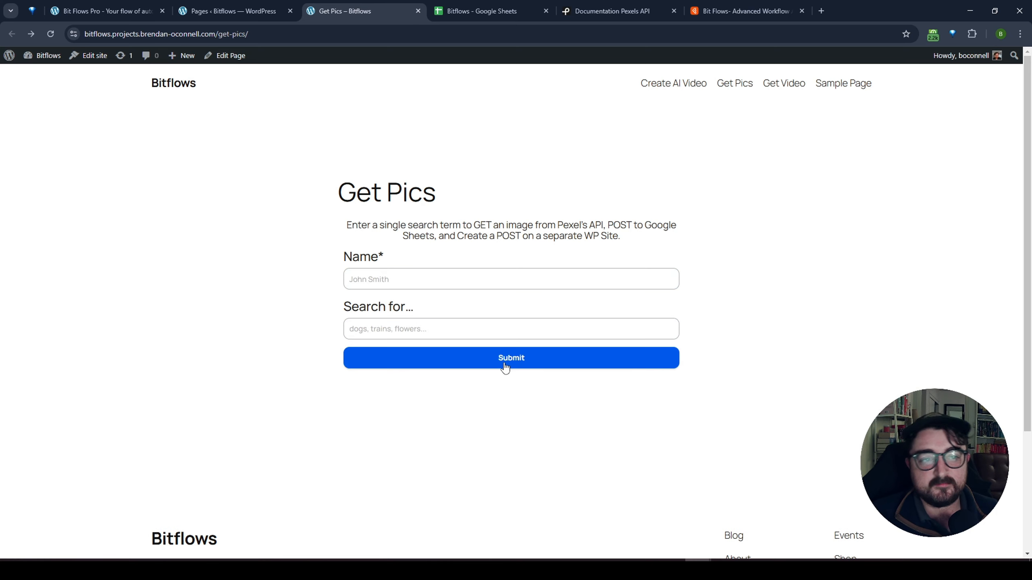
pyautogui.click(115, 12)
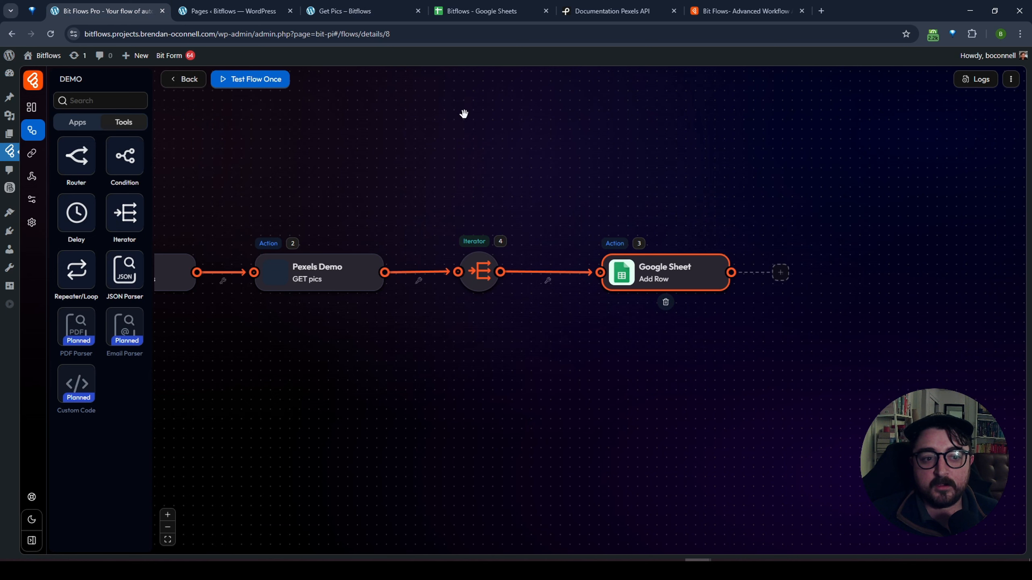
pyautogui.click(250, 88)
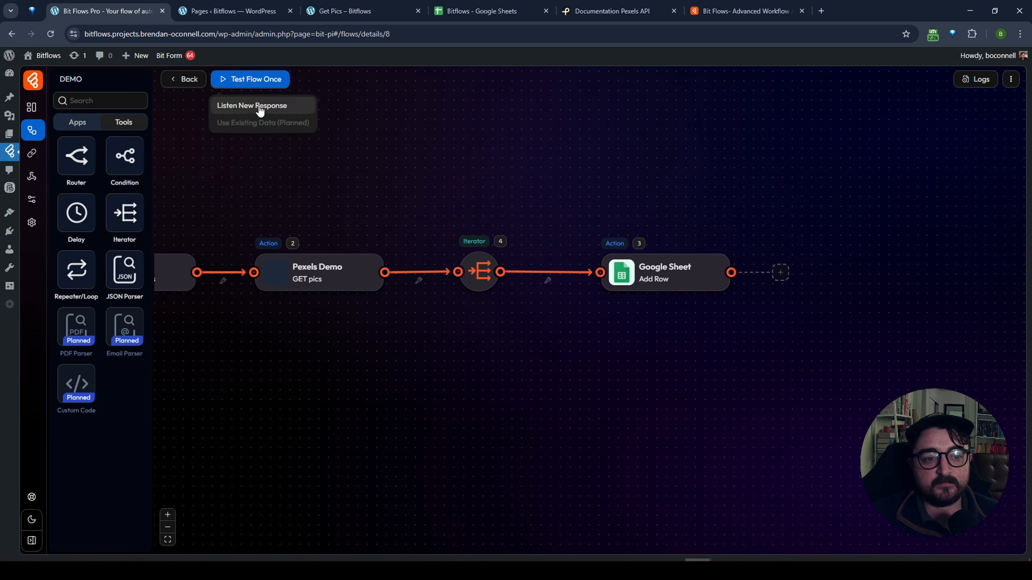
# Set Bit Flows to listen for a new form response and glance at the sheet.
pyautogui.click(258, 105)
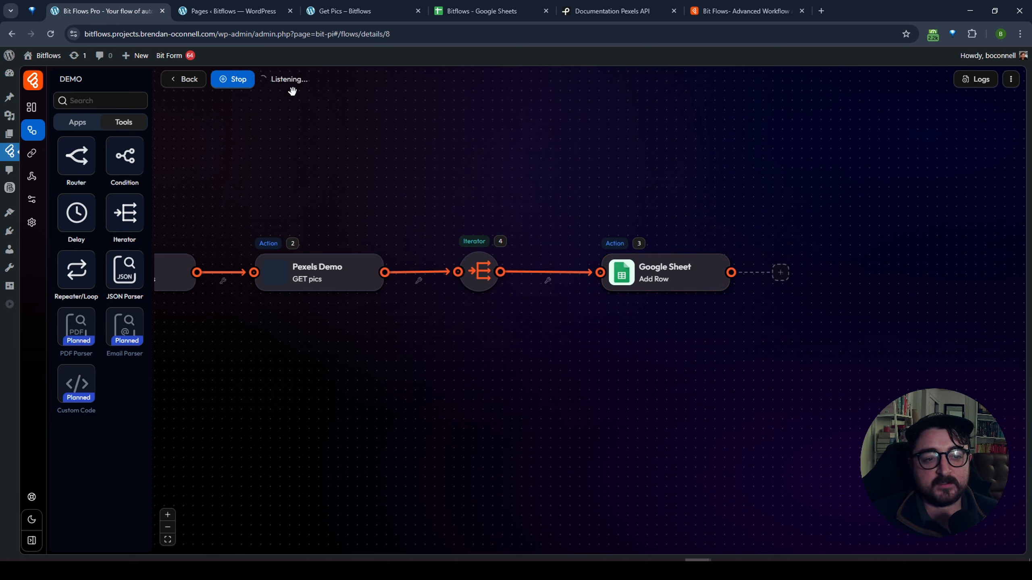
pyautogui.click(478, 11)
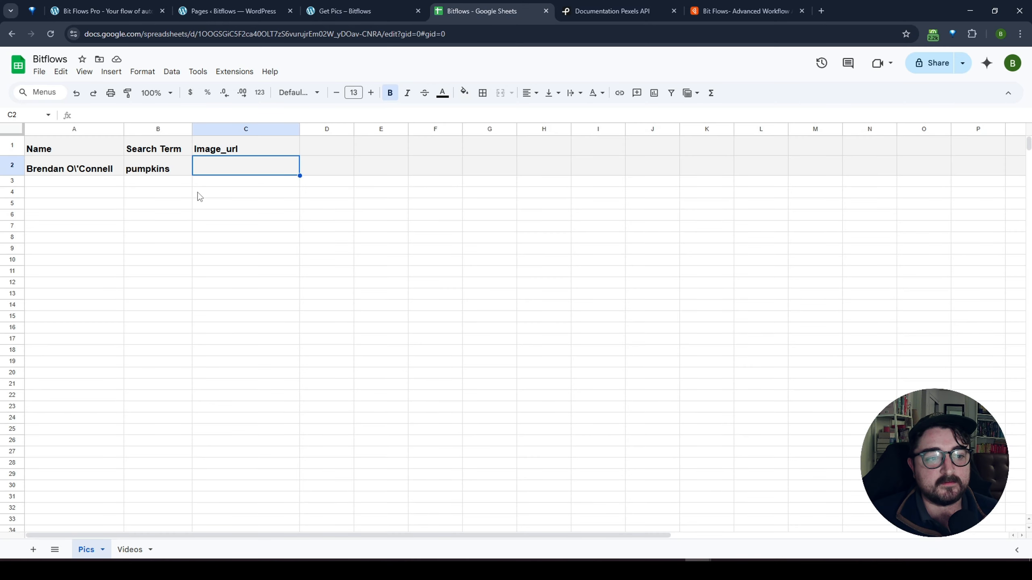
pyautogui.click(231, 11)
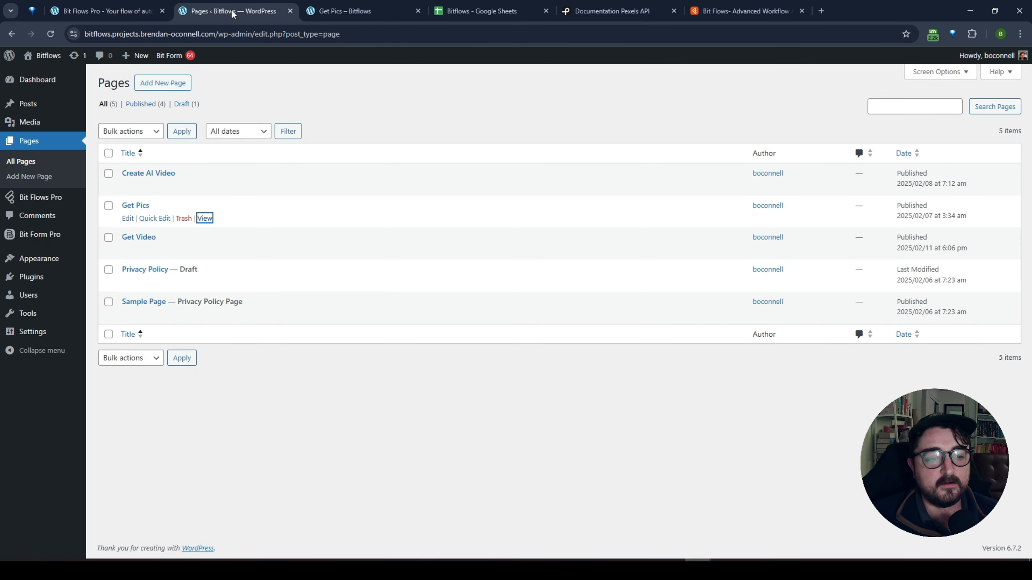
pyautogui.click(121, 11)
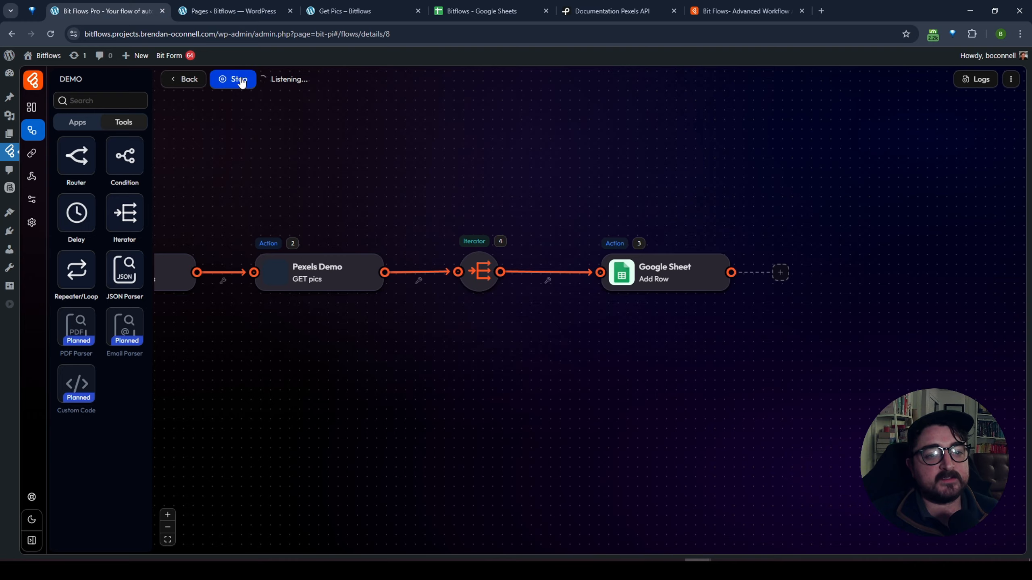
# Submit the Get Pics form with the saved name and Paris, check the sheet, and return to the flow.
pyautogui.click(346, 12)
pyautogui.click(406, 279)
pyautogui.click(429, 303)
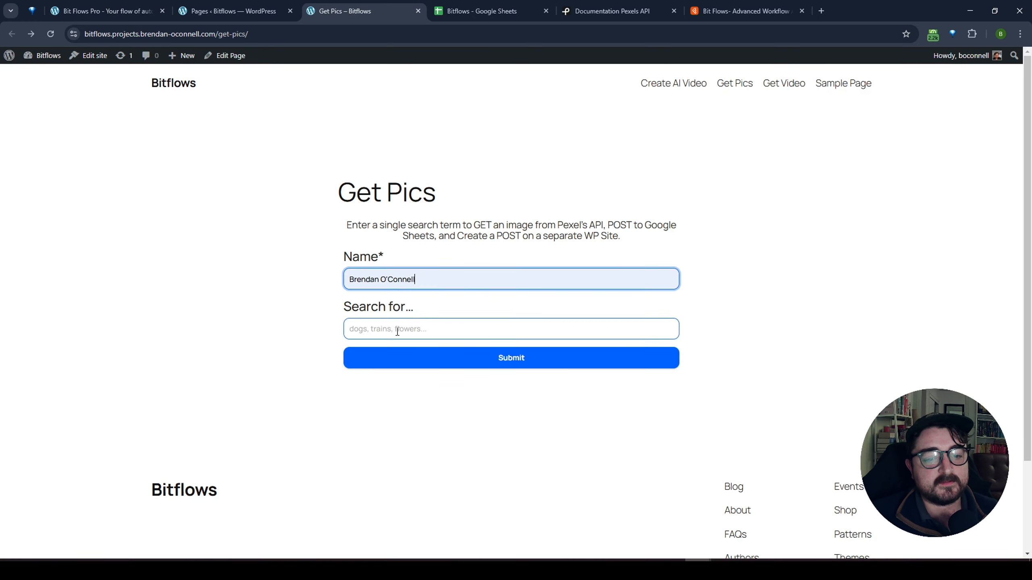
pyautogui.click(397, 331)
pyautogui.click(439, 377)
pyautogui.click(501, 362)
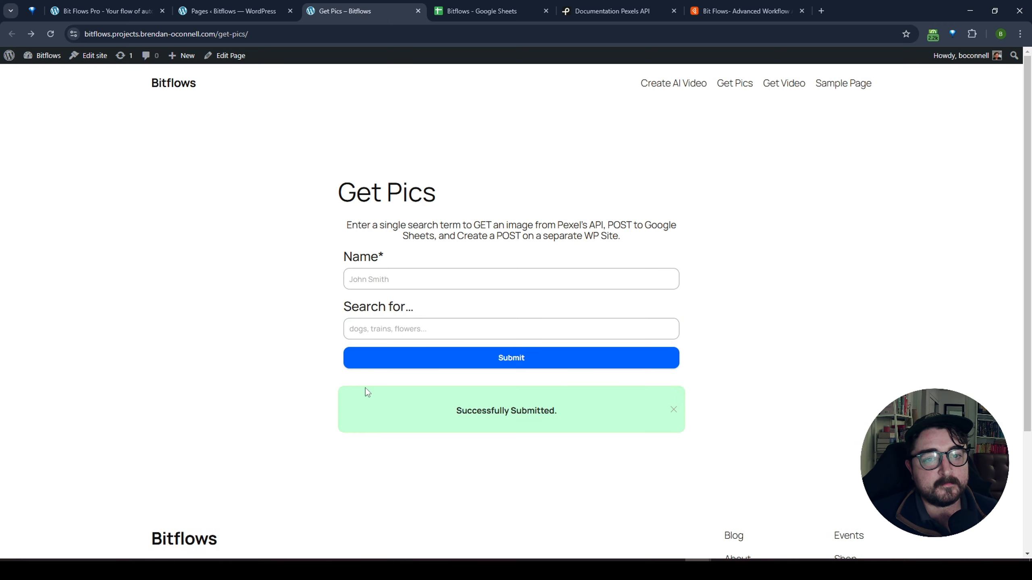
pyautogui.click(469, 12)
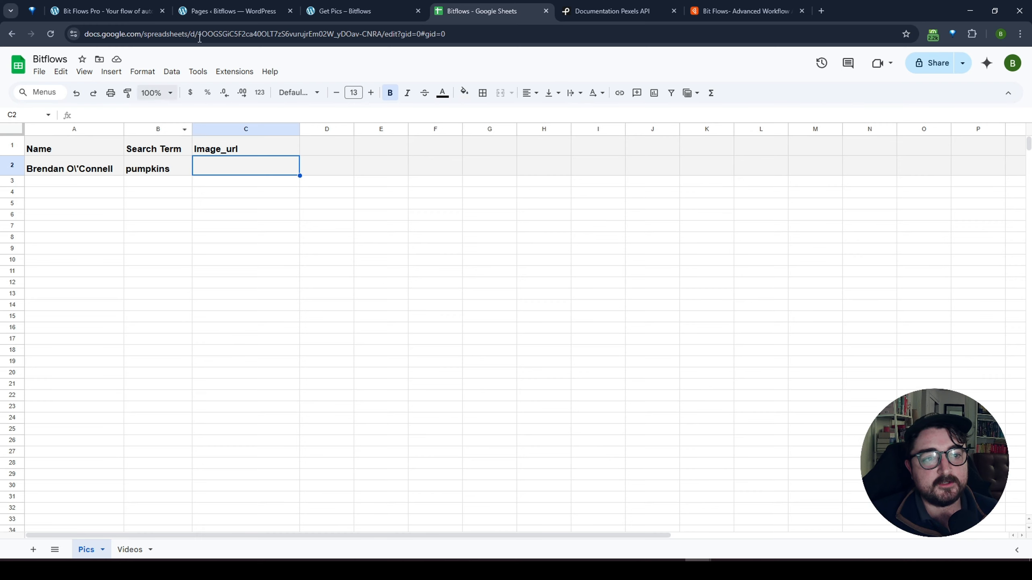
pyautogui.click(104, 11)
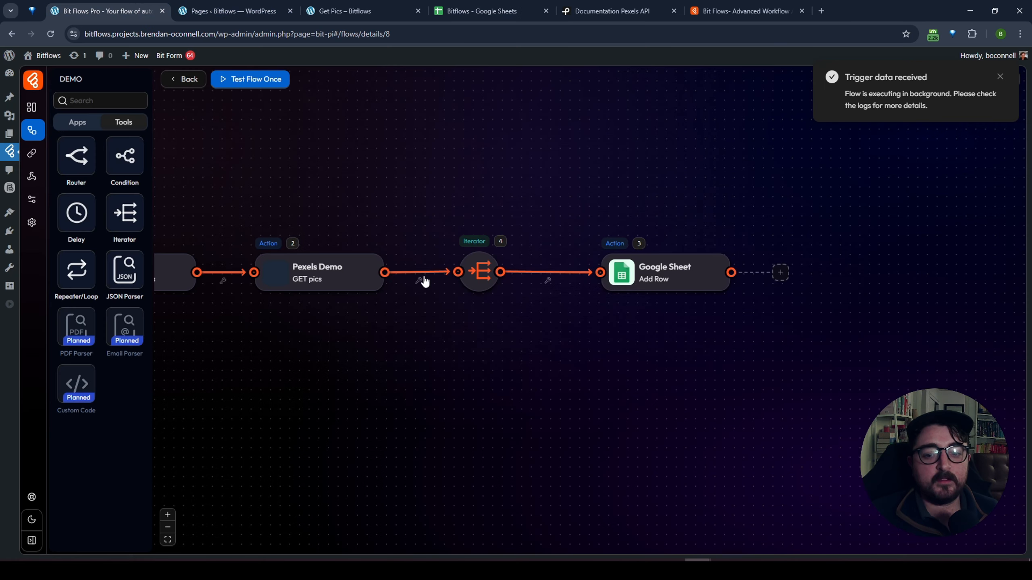
# Open the latest partial-success run's log and inspect the Iterator's output items.
pyautogui.click(983, 80)
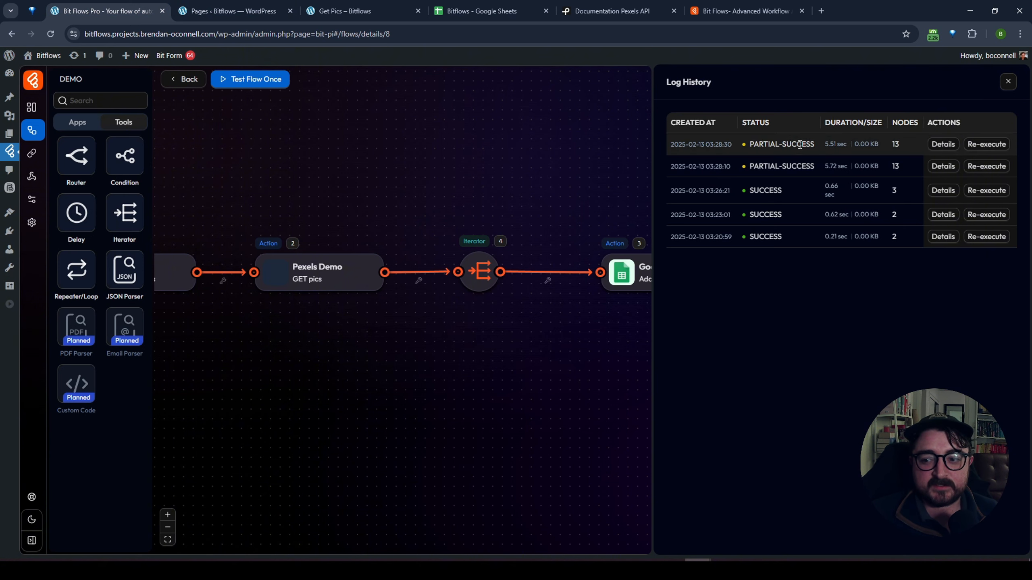
pyautogui.click(948, 145)
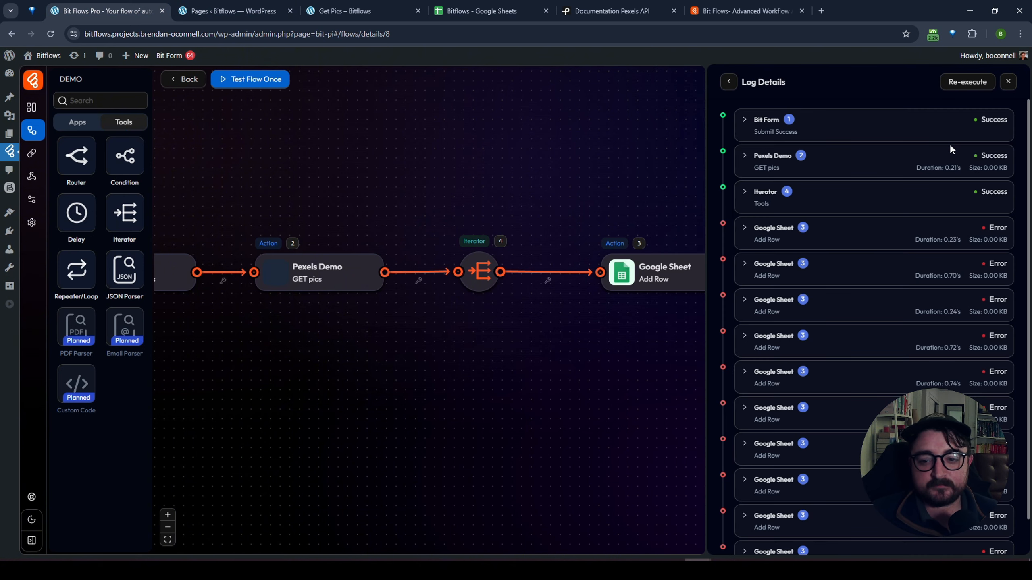
pyautogui.click(763, 198)
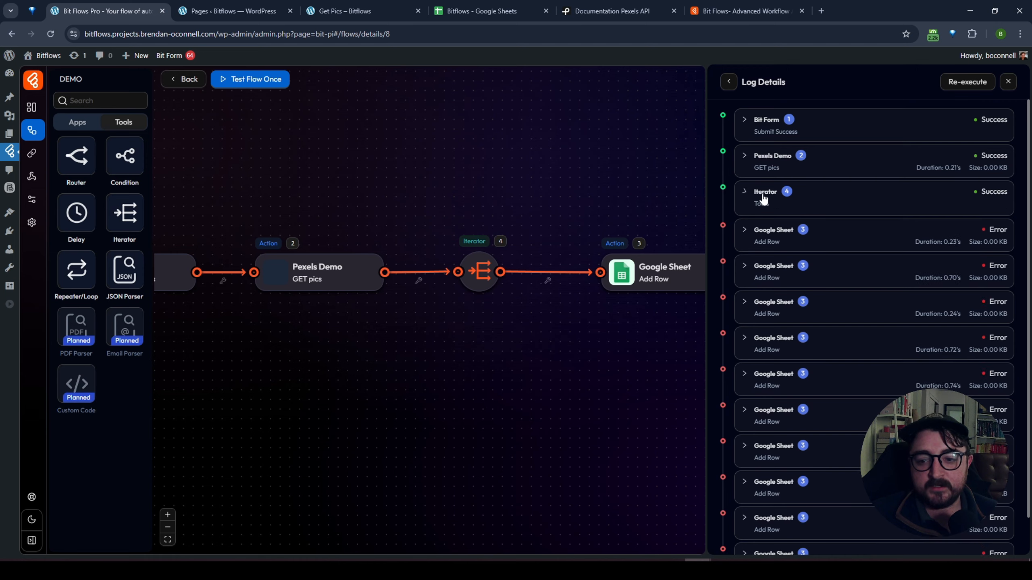
pyautogui.click(764, 314)
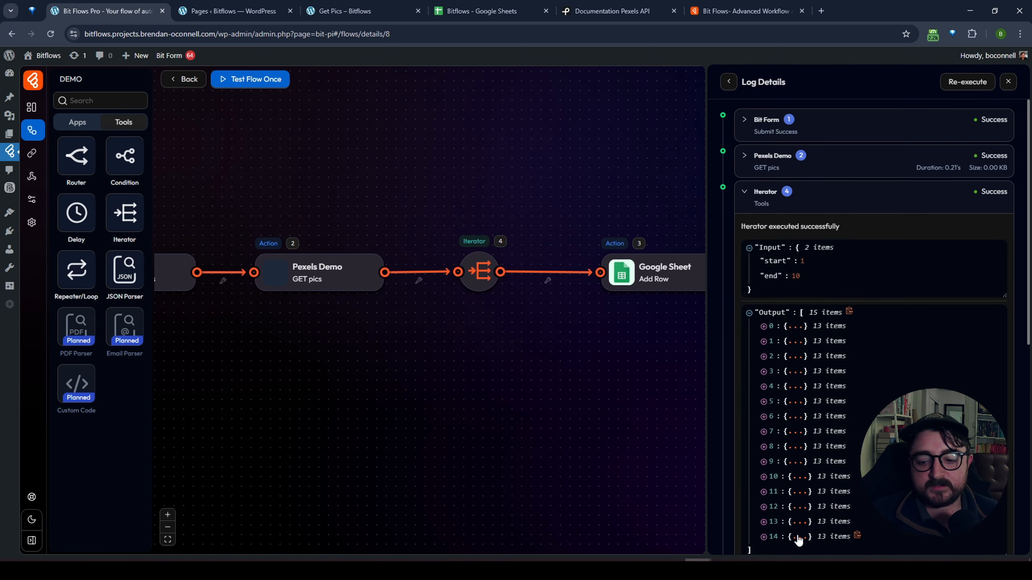
pyautogui.click(775, 316)
# Inspect the failed Google Sheet entry's empty third value, close the logs, and reopen Add Row.
pyautogui.click(766, 348)
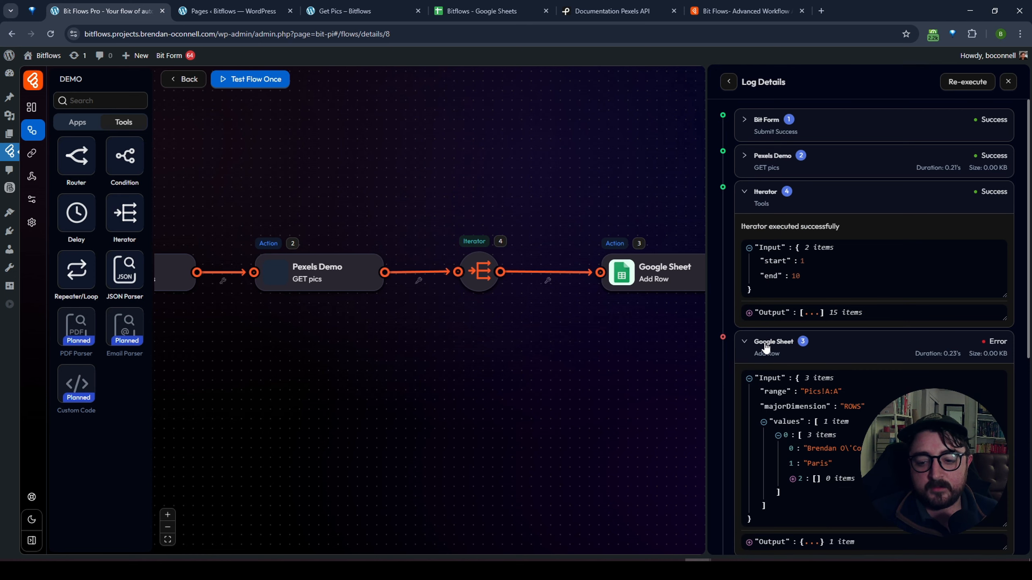
pyautogui.scroll(-3, 766, 348)
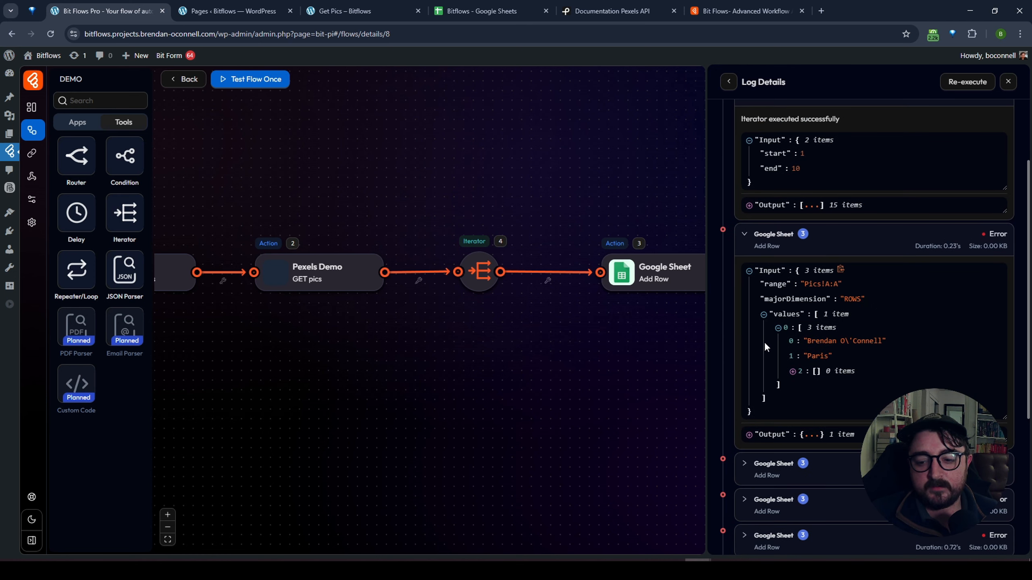
pyautogui.click(793, 372)
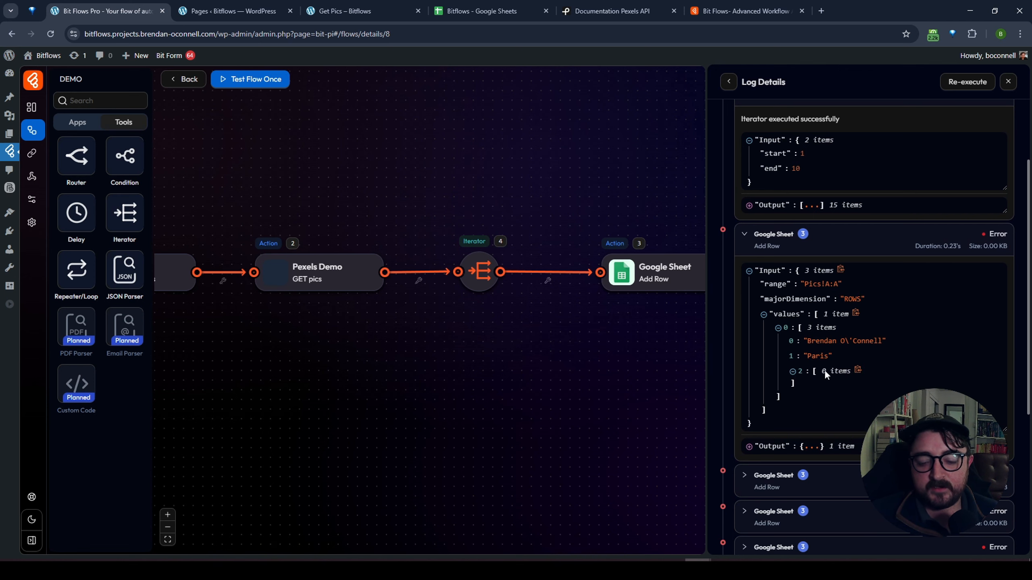
pyautogui.click(749, 270)
pyautogui.click(731, 81)
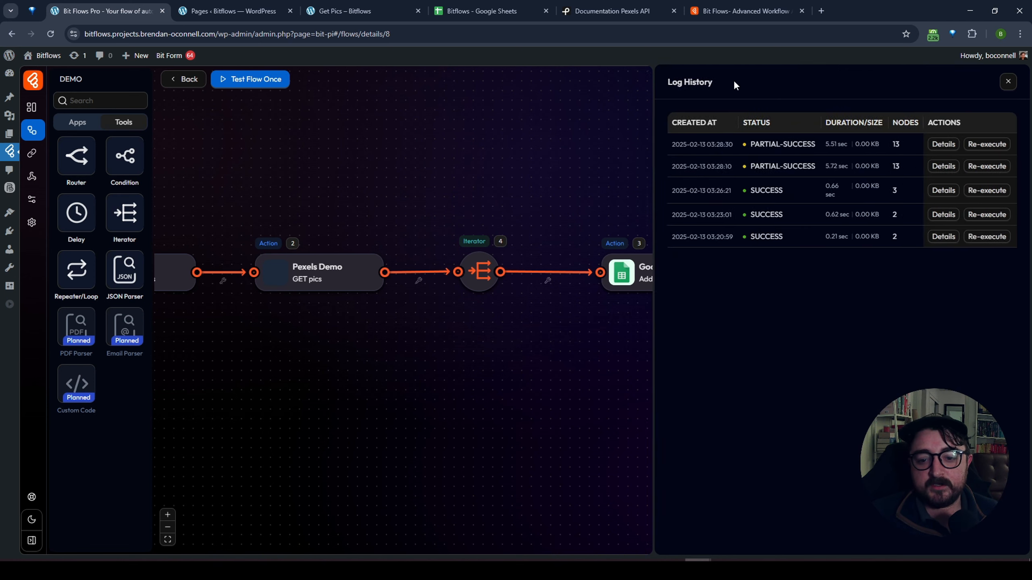
pyautogui.click(1008, 82)
pyautogui.click(637, 278)
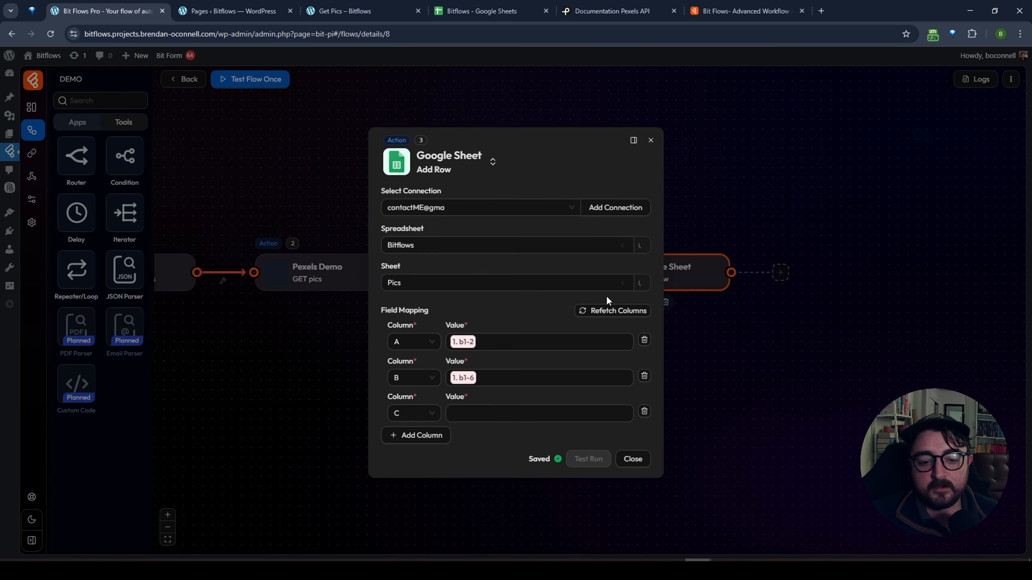
# Map column C to the Iterator's src original image URL and close the Google Sheet settings.
pyautogui.click(503, 414)
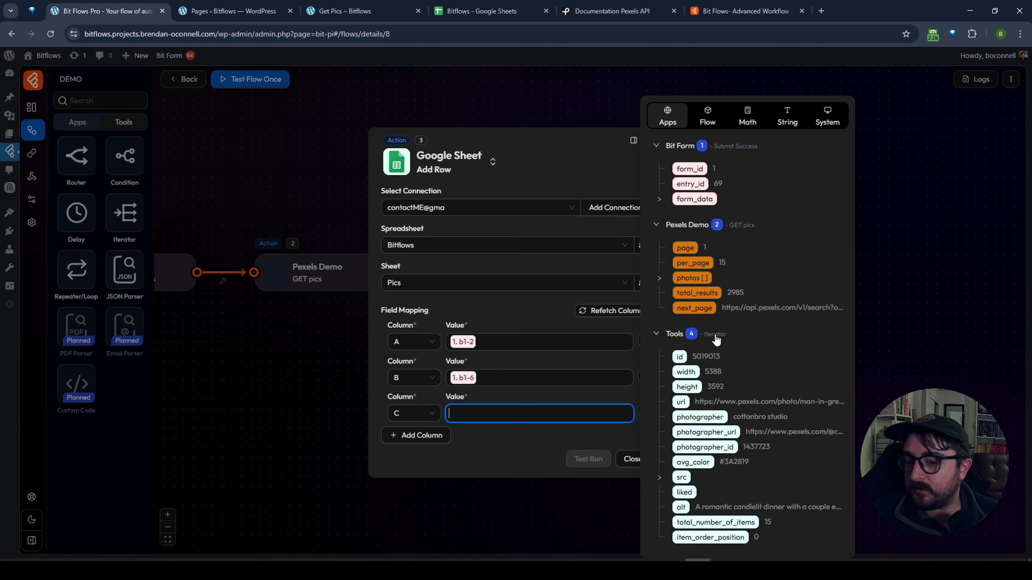
pyautogui.click(681, 402)
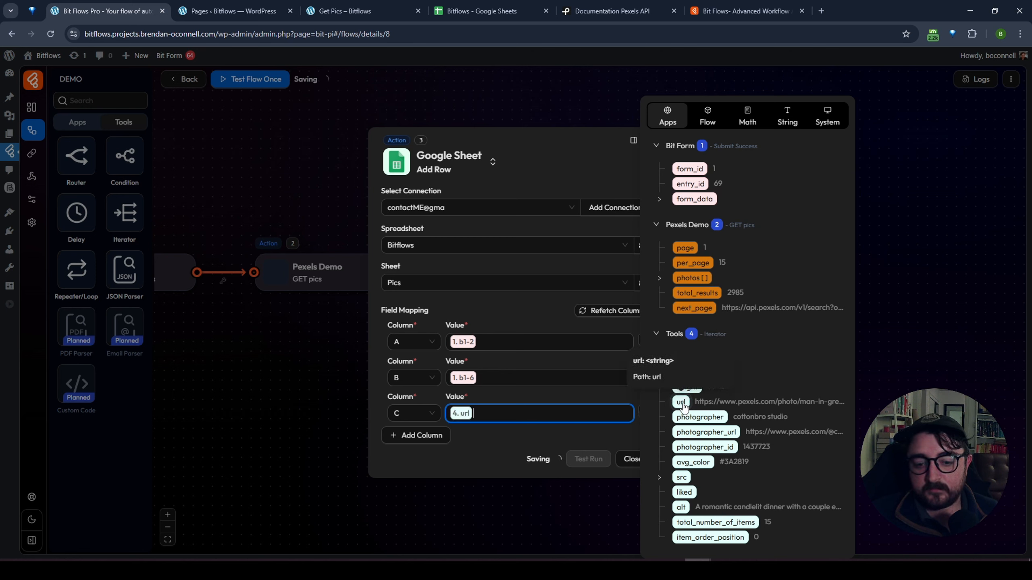
pyautogui.press('BackSpace')
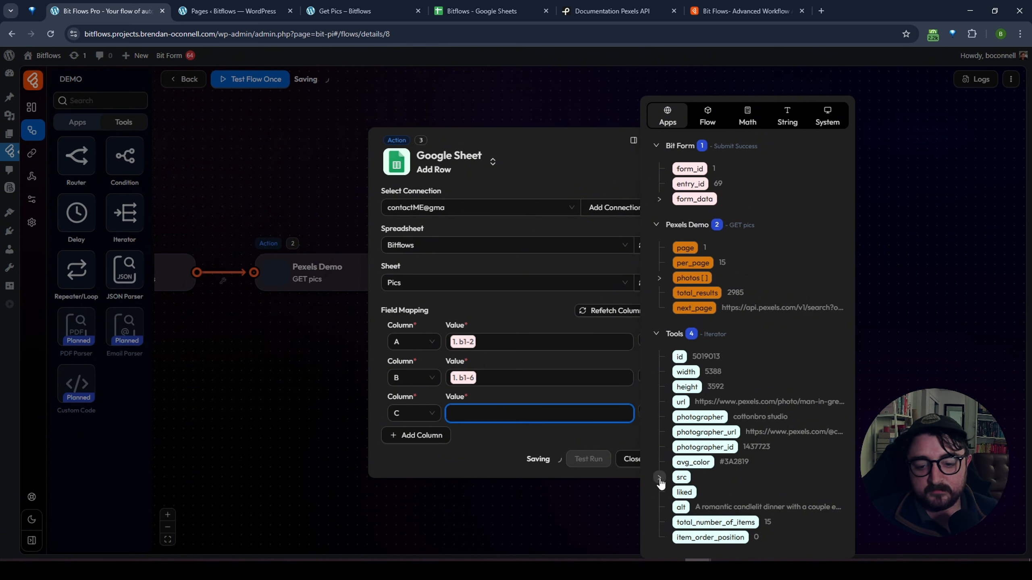
pyautogui.click(660, 478)
pyautogui.scroll(-1, 661, 483)
pyautogui.click(693, 446)
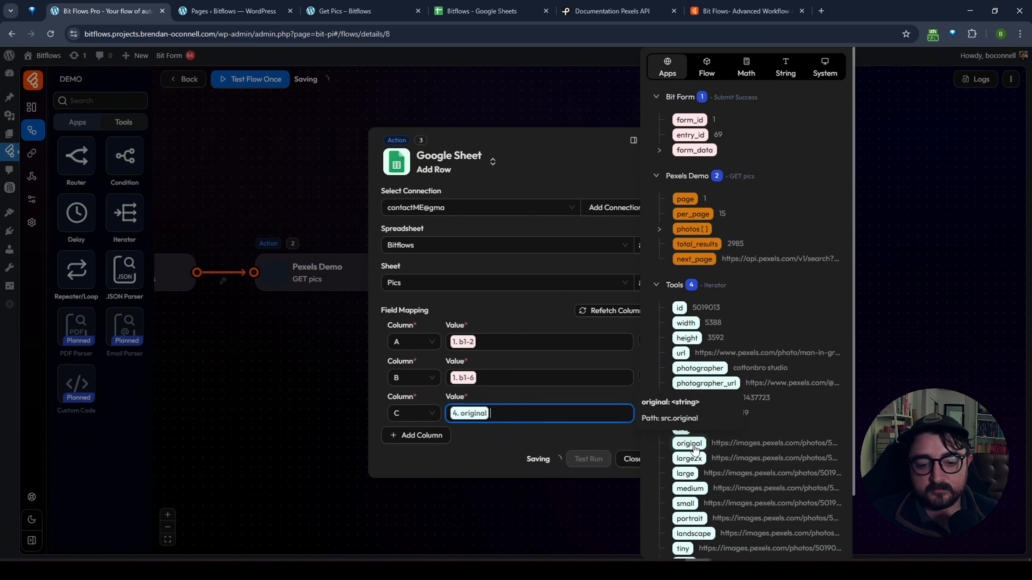
pyautogui.click(568, 438)
pyautogui.click(298, 370)
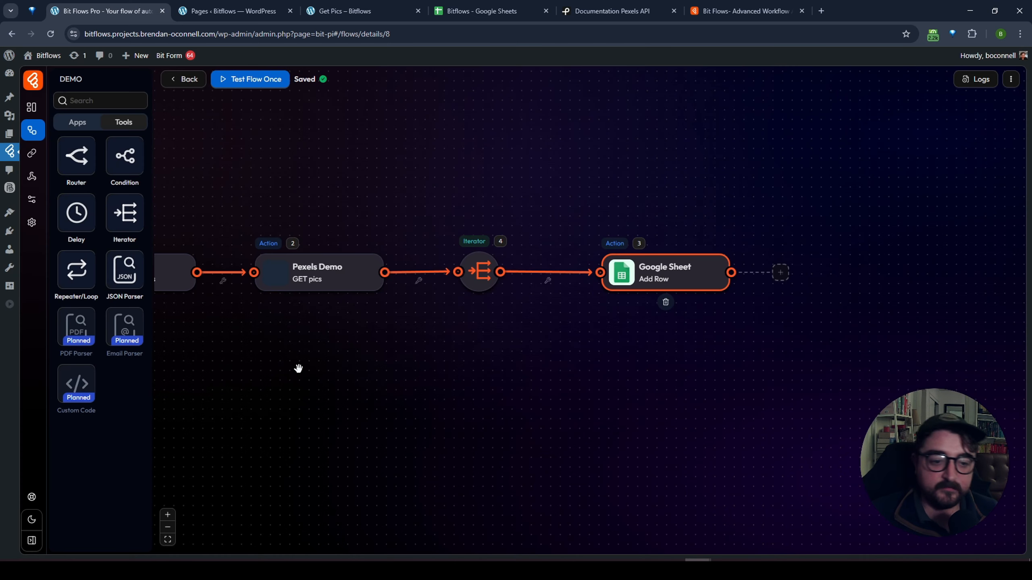
# Listen for a new response, submit Get Pics with the saved name and Paris, and view the sheet.
pyautogui.click(247, 85)
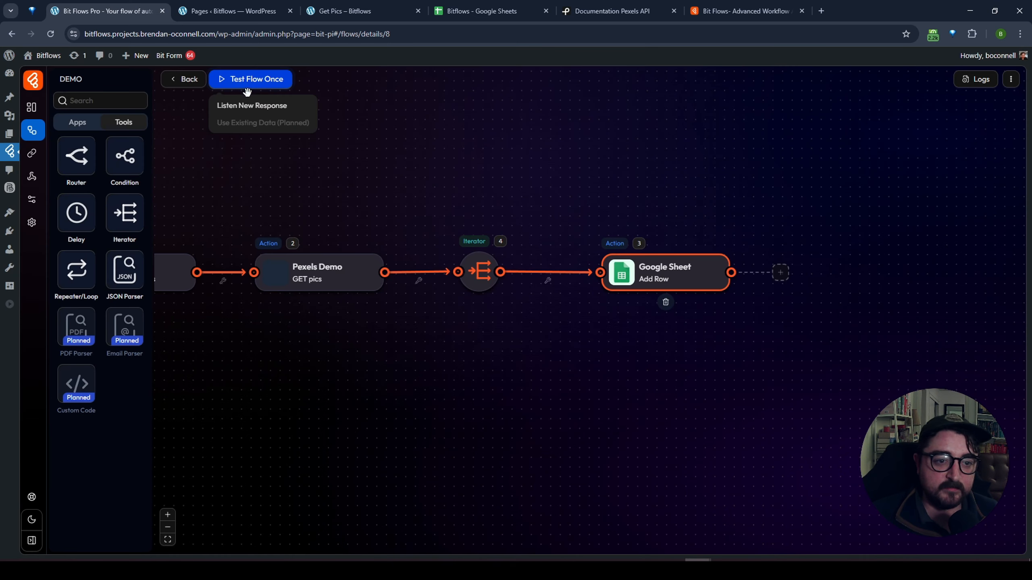
pyautogui.click(247, 102)
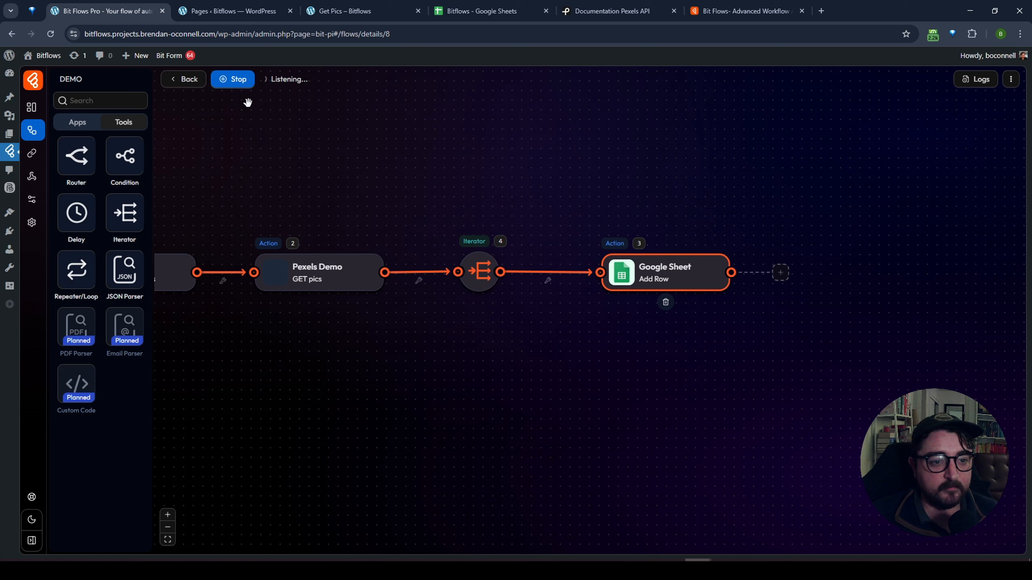
pyautogui.click(354, 15)
pyautogui.click(413, 279)
pyautogui.click(441, 305)
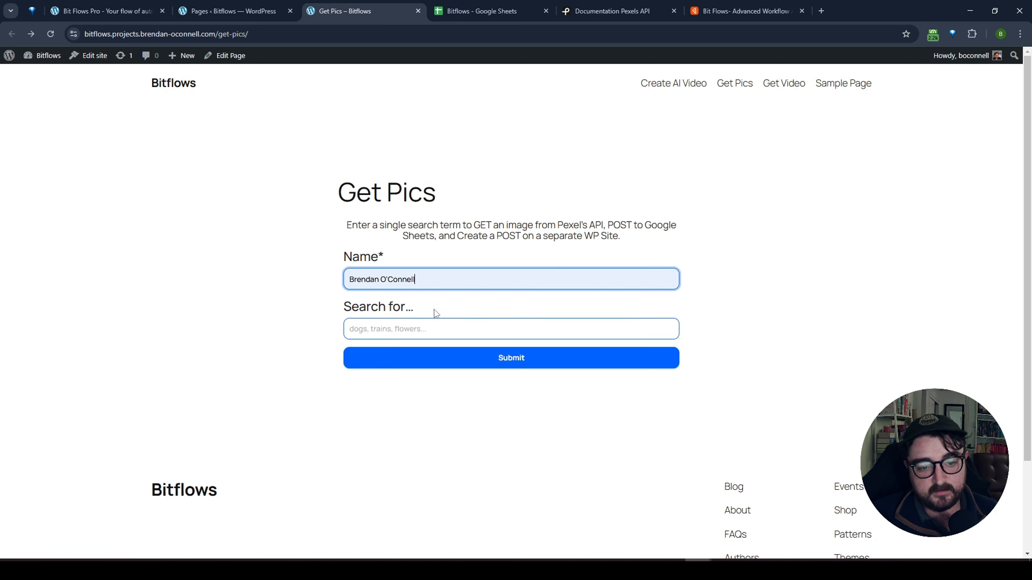
pyautogui.click(435, 329)
pyautogui.click(419, 376)
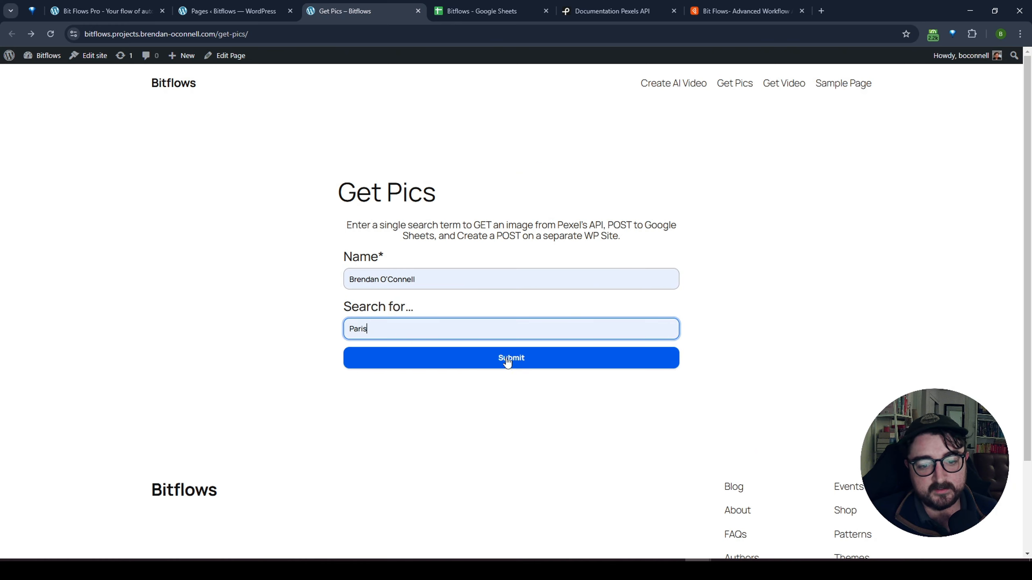
pyautogui.click(507, 361)
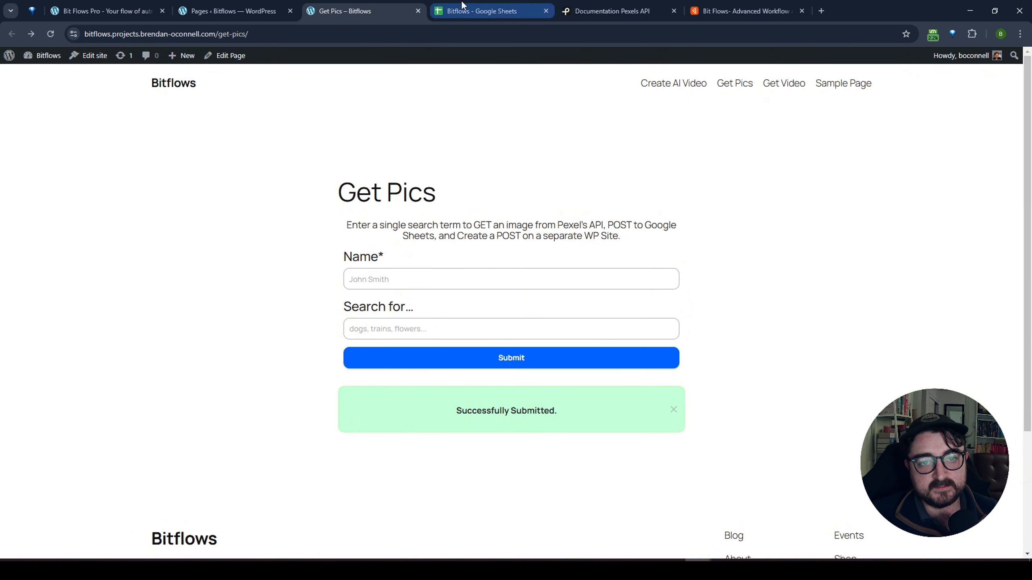
pyautogui.click(461, 11)
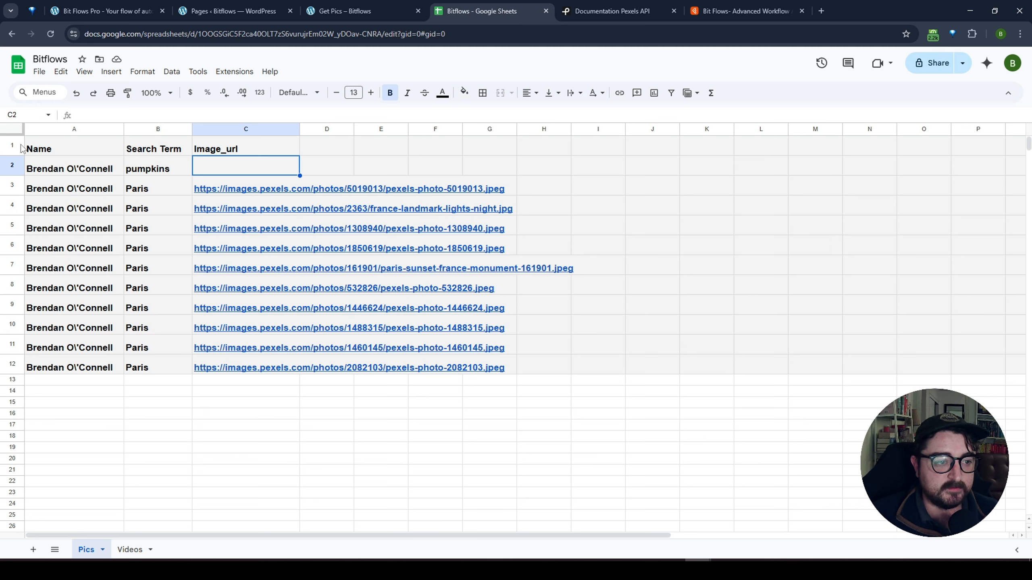
# Select the header row and the Paris entries in column B to review the new rows.
pyautogui.click(7, 143)
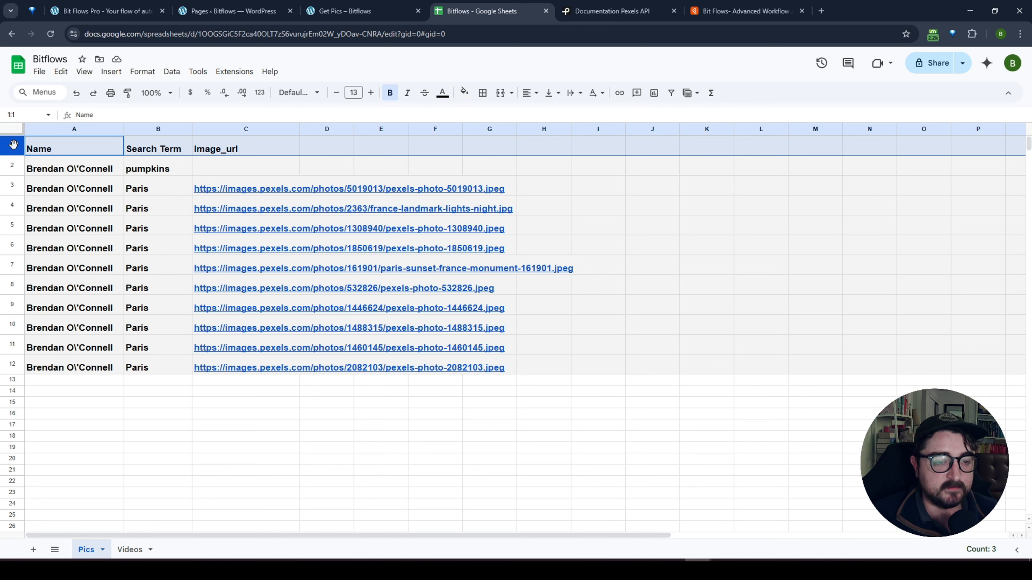
pyautogui.click(11, 166)
pyautogui.moveTo(157, 193); pyautogui.dragTo(154, 356)
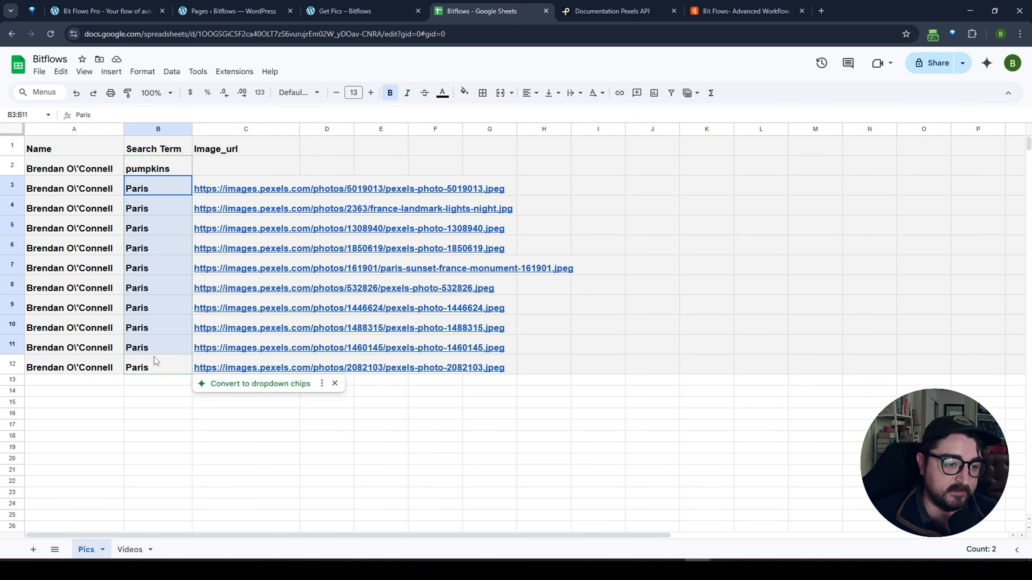
pyautogui.click(146, 402)
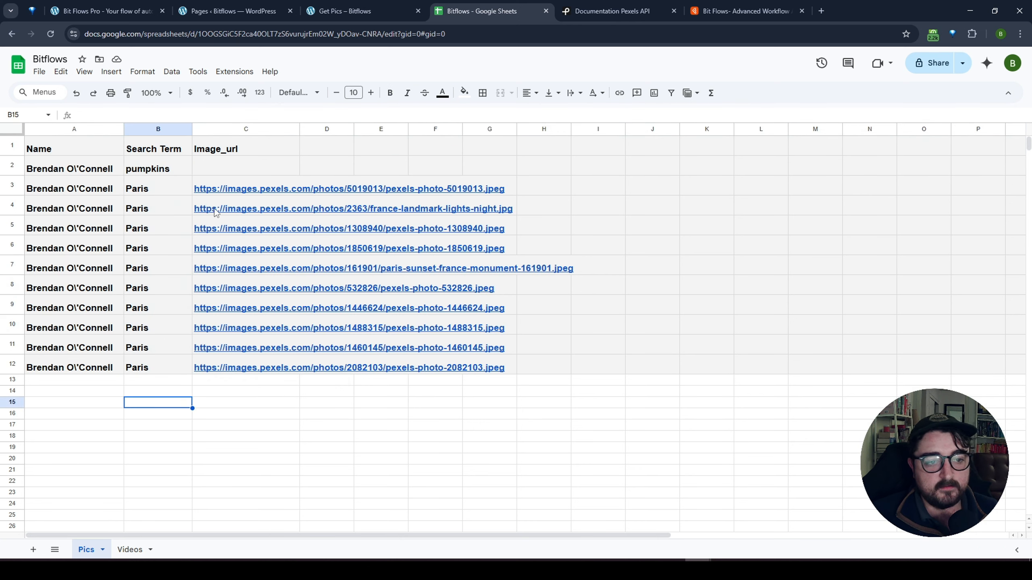
# Open the C3–C6 image links in turn, confirming Paris photos like the Louvre and Eiffel Tower.
pyautogui.click(238, 188)
pyautogui.click(243, 206)
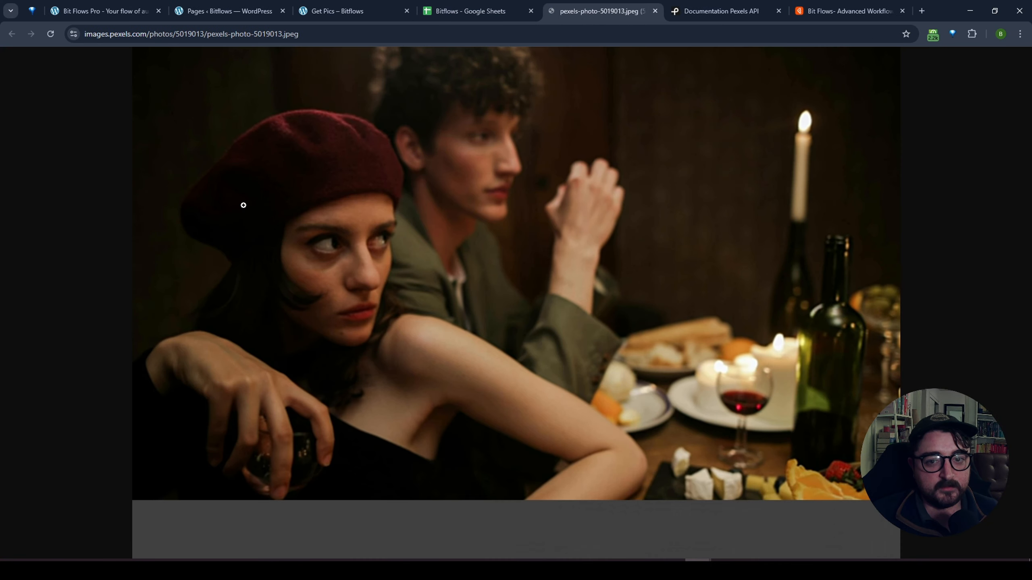
pyautogui.middleClick(605, 12)
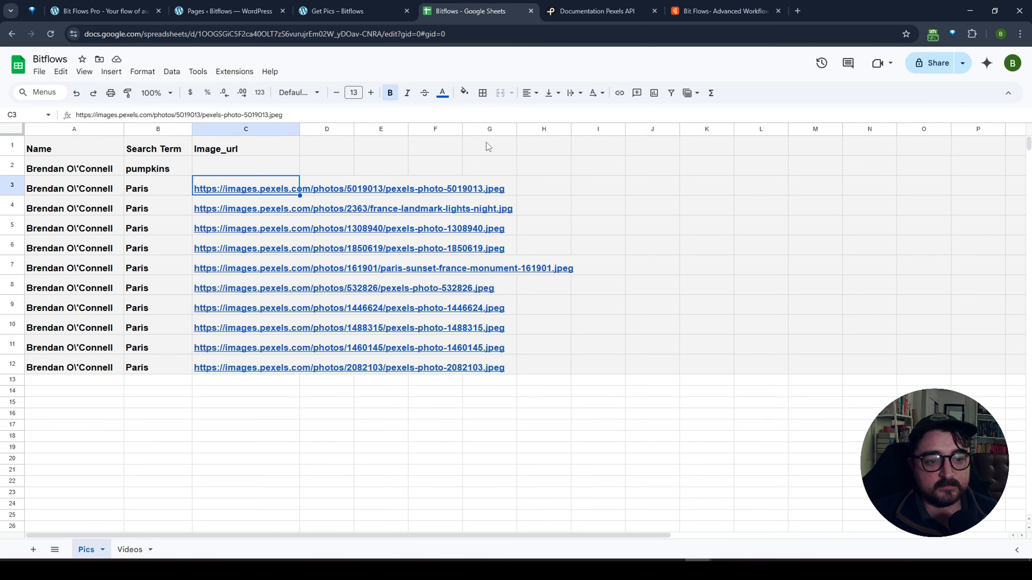
pyautogui.click(223, 216)
pyautogui.click(234, 228)
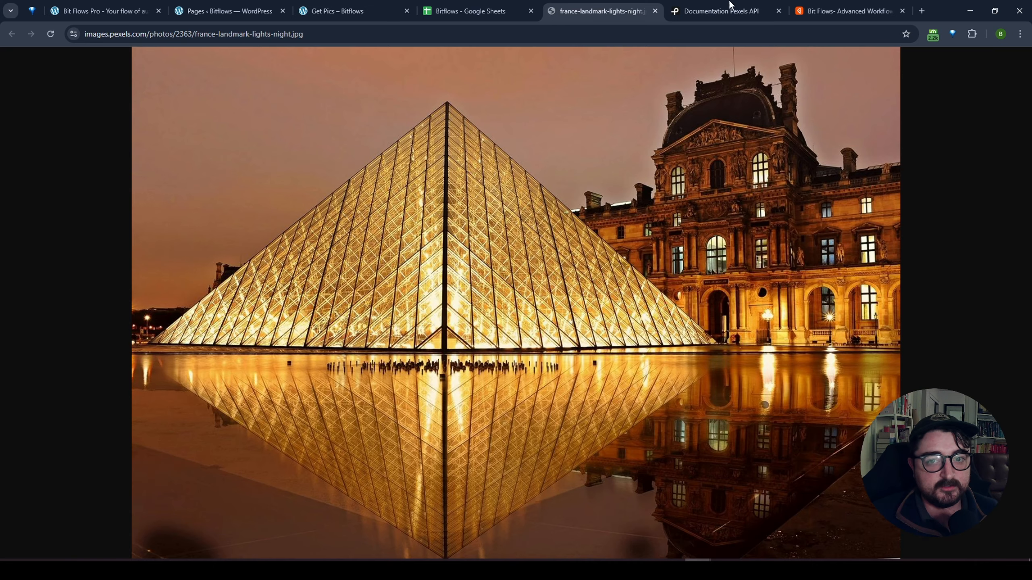
pyautogui.middleClick(568, 9)
pyautogui.click(221, 229)
pyautogui.click(241, 247)
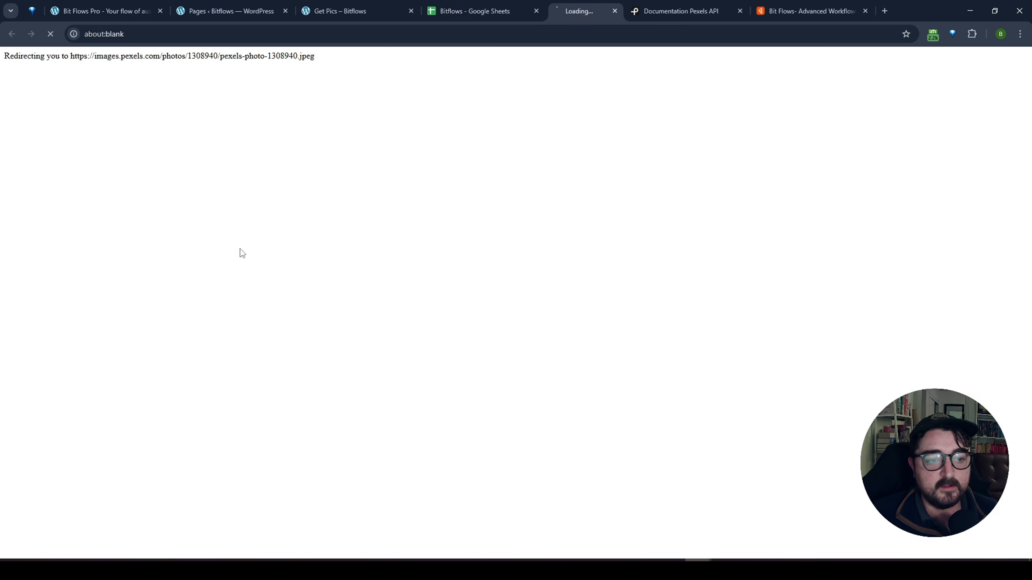
pyautogui.middleClick(584, 9)
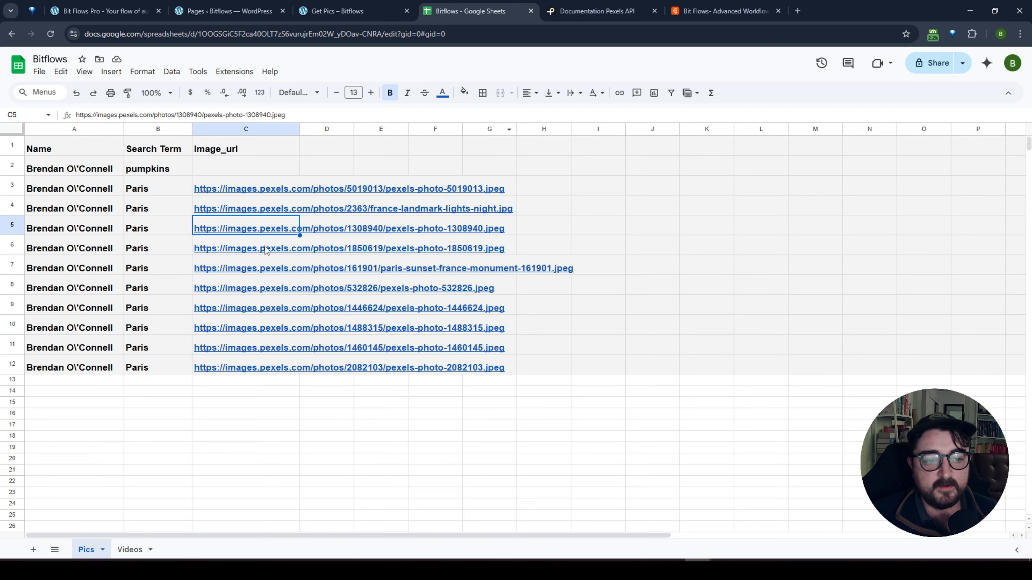
pyautogui.click(223, 249)
pyautogui.click(247, 269)
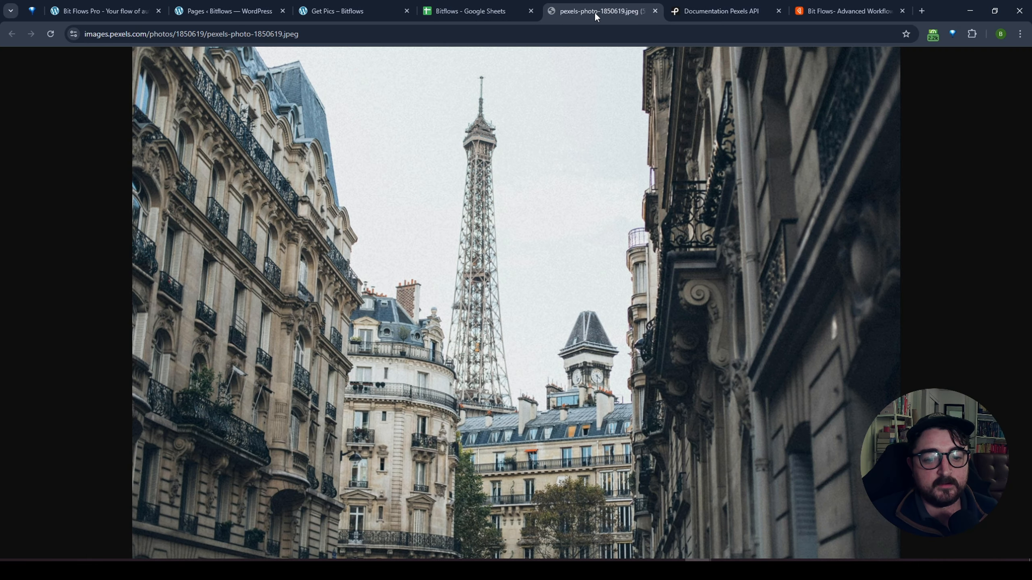
pyautogui.middleClick(595, 11)
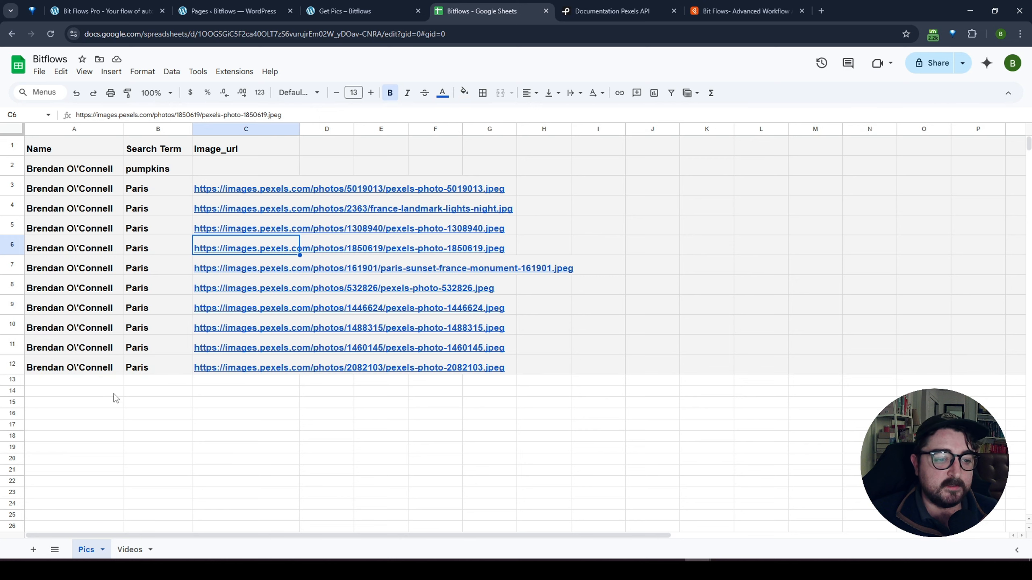
# Submit Get Pics with a new submitter name and search term Tokyo, then view the sheet.
pyautogui.click(347, 11)
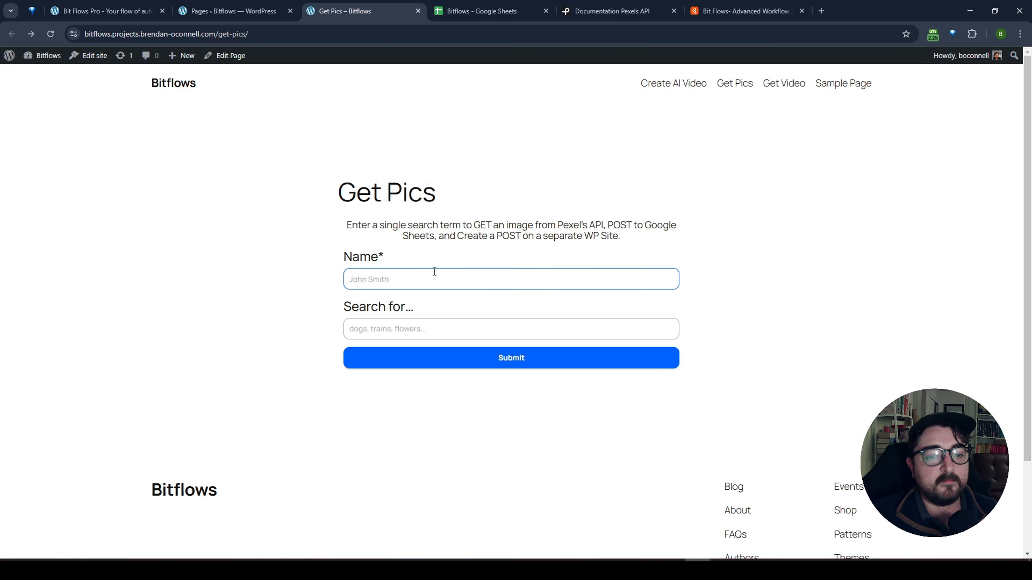
pyautogui.click(435, 279)
pyautogui.click(419, 298)
pyautogui.click(402, 330)
pyautogui.write('Tokyo')
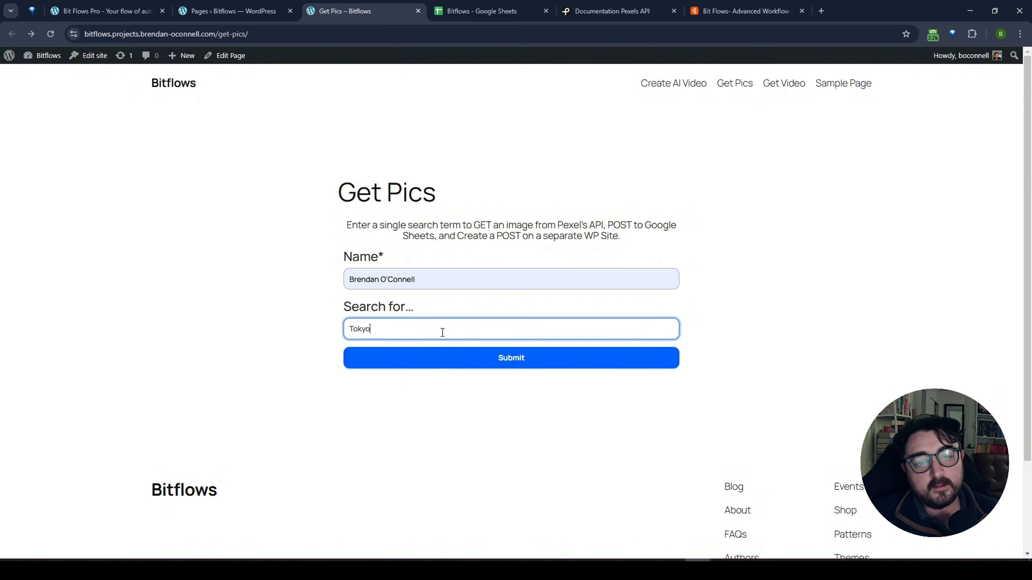
pyautogui.hotkey('shift', 'Tab')
pyautogui.write('Dave')
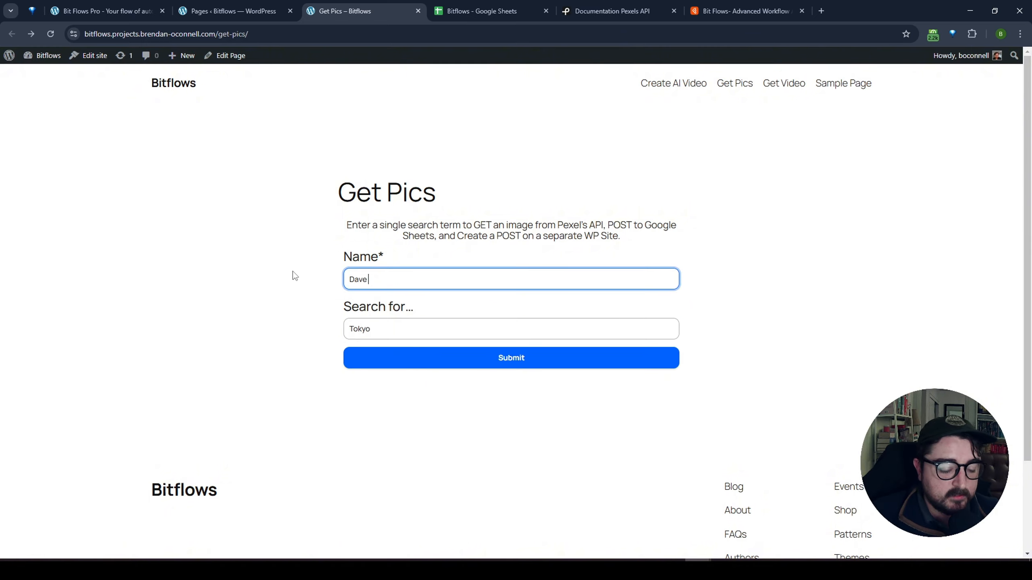
pyautogui.write(' Smith')
pyautogui.click(442, 360)
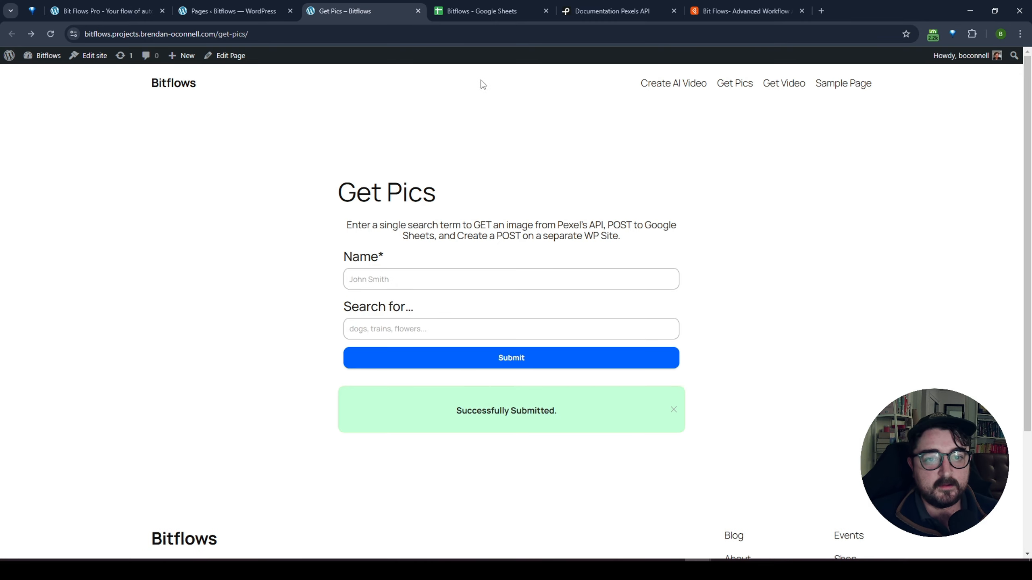
pyautogui.click(485, 11)
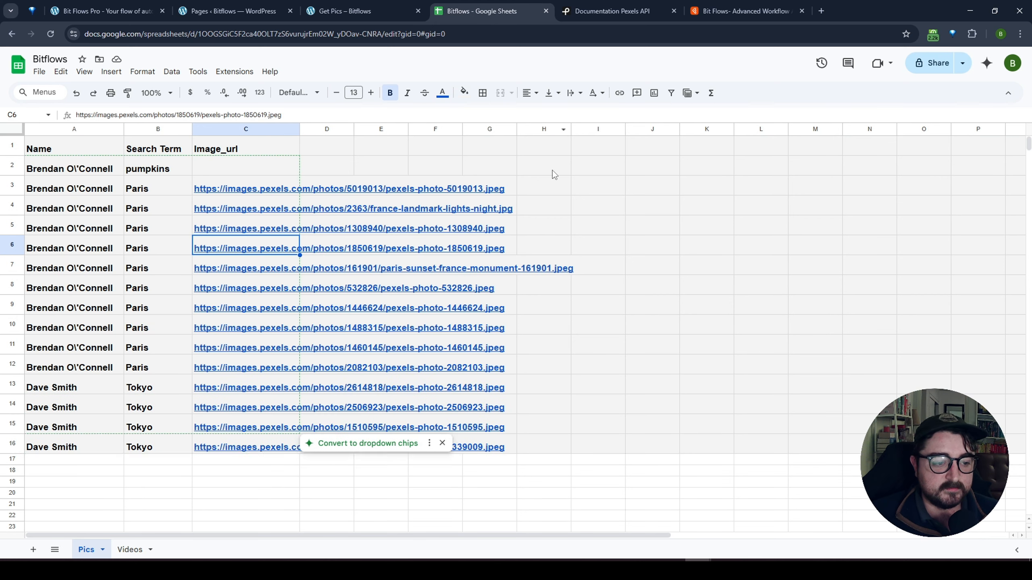
pyautogui.click(58, 391)
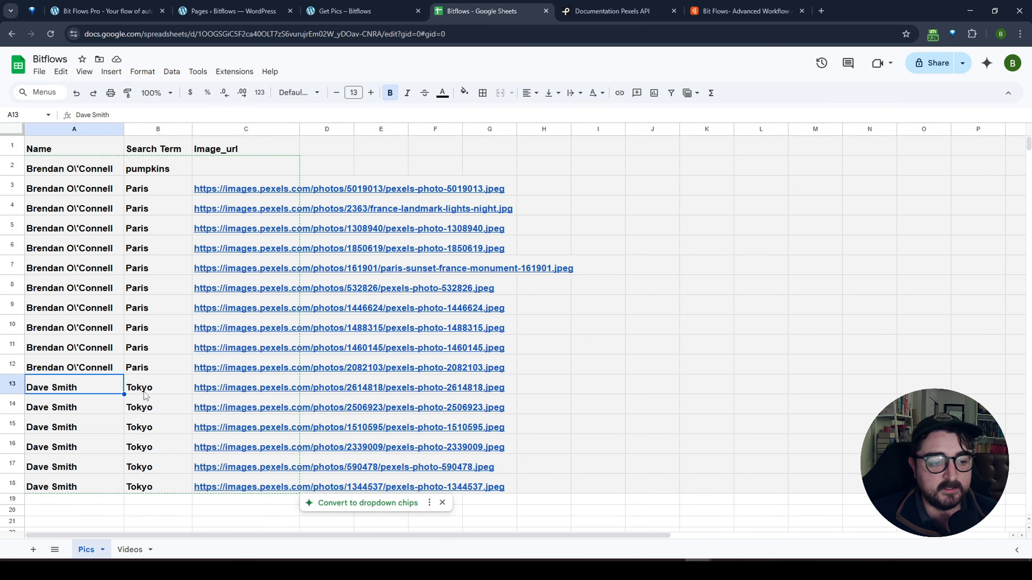
pyautogui.click(165, 387)
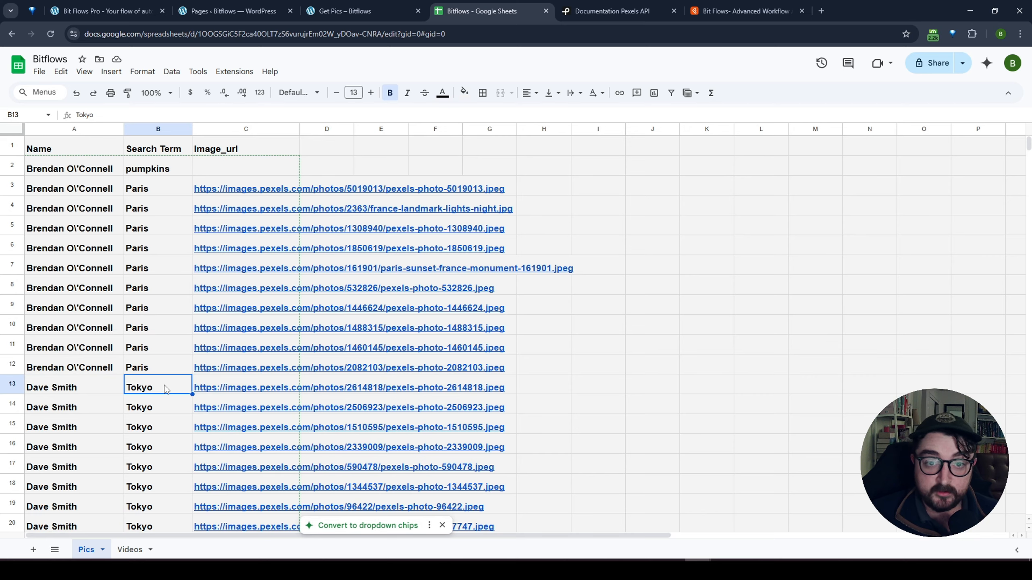
pyautogui.scroll(-4, 164, 386)
pyautogui.click(246, 225)
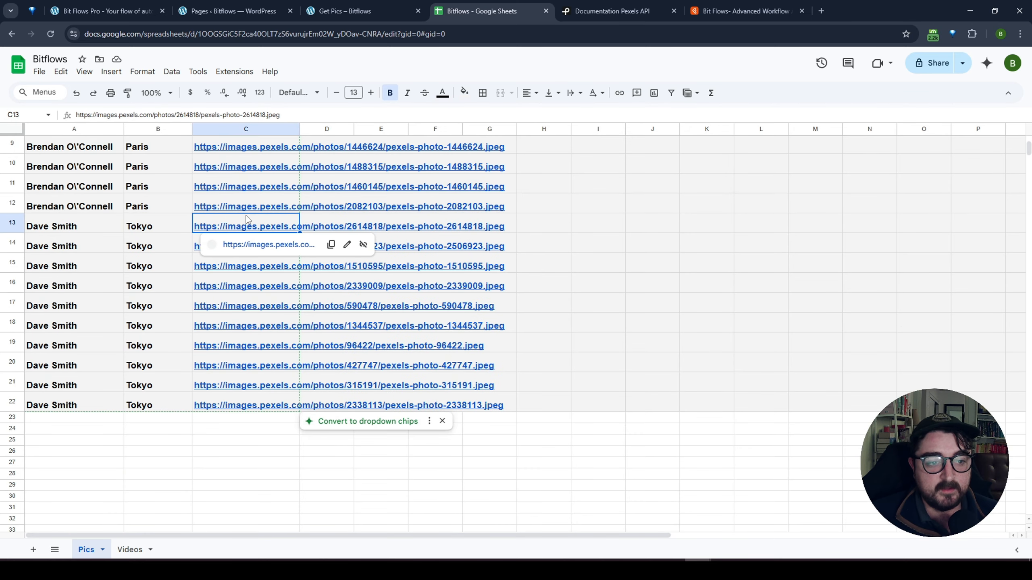
pyautogui.click(256, 246)
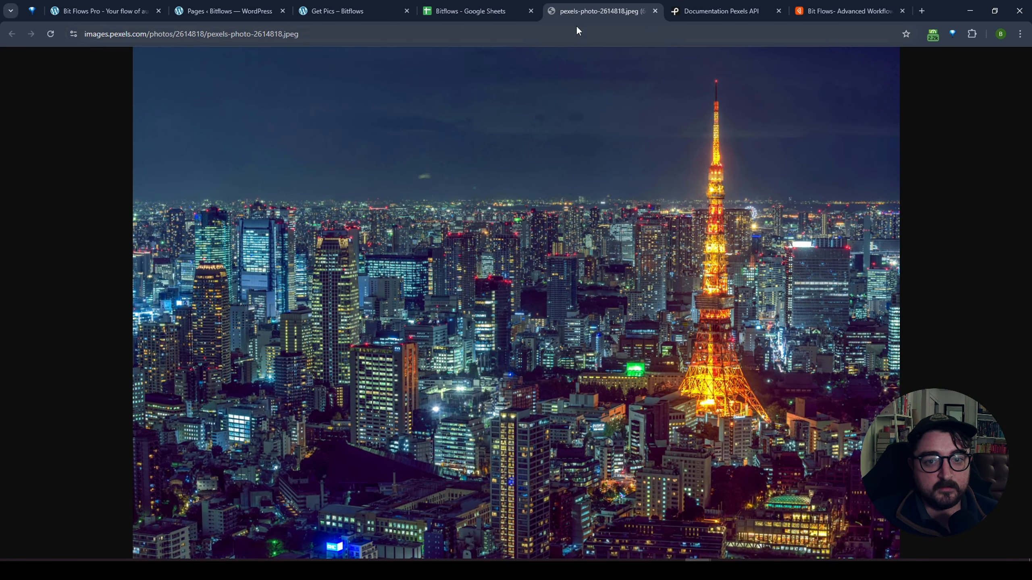
pyautogui.middleClick(576, 10)
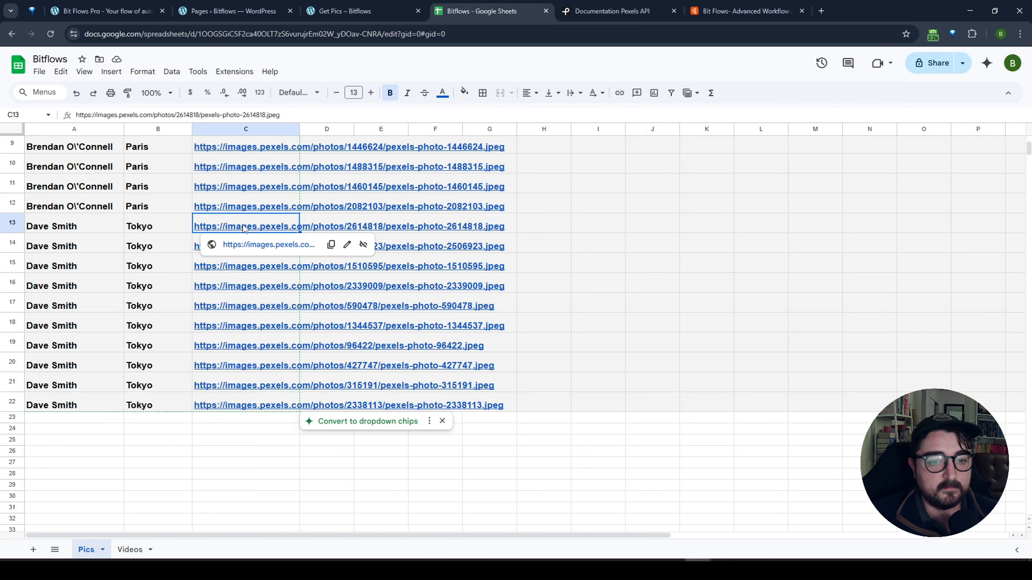
pyautogui.click(191, 247)
pyautogui.click(194, 247)
pyautogui.click(239, 262)
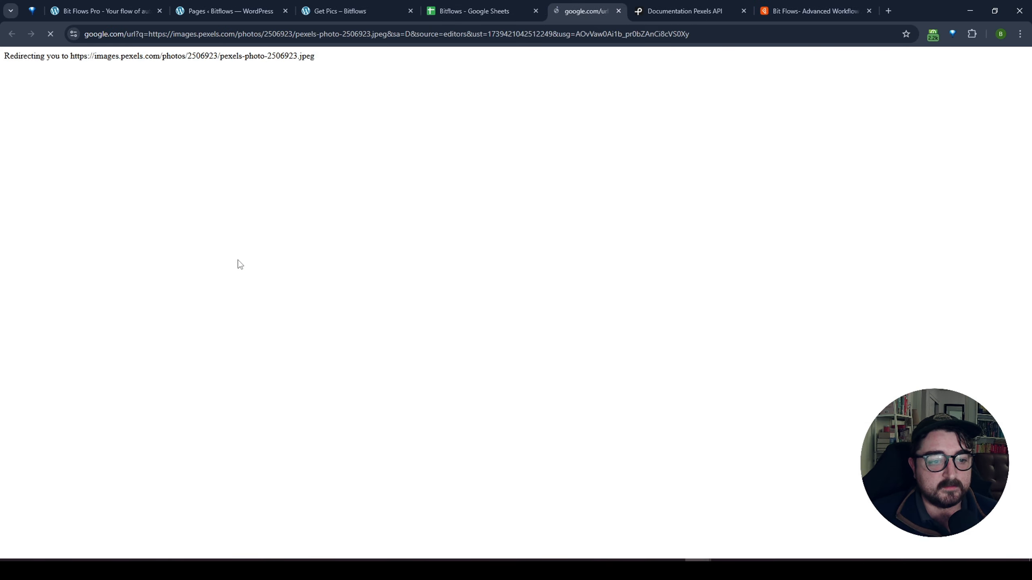
pyautogui.middleClick(582, 15)
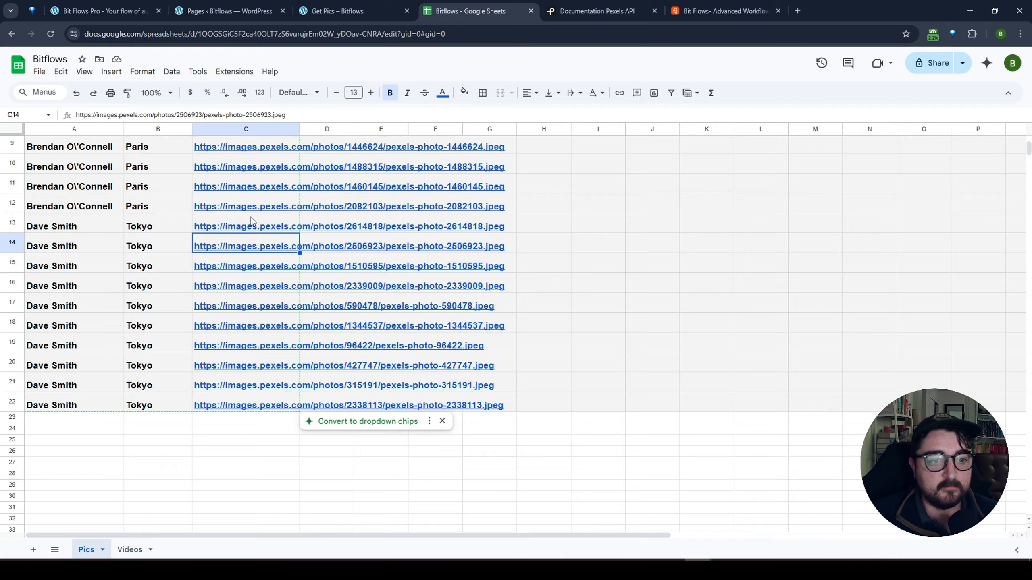
pyautogui.click(251, 218)
pyautogui.click(244, 241)
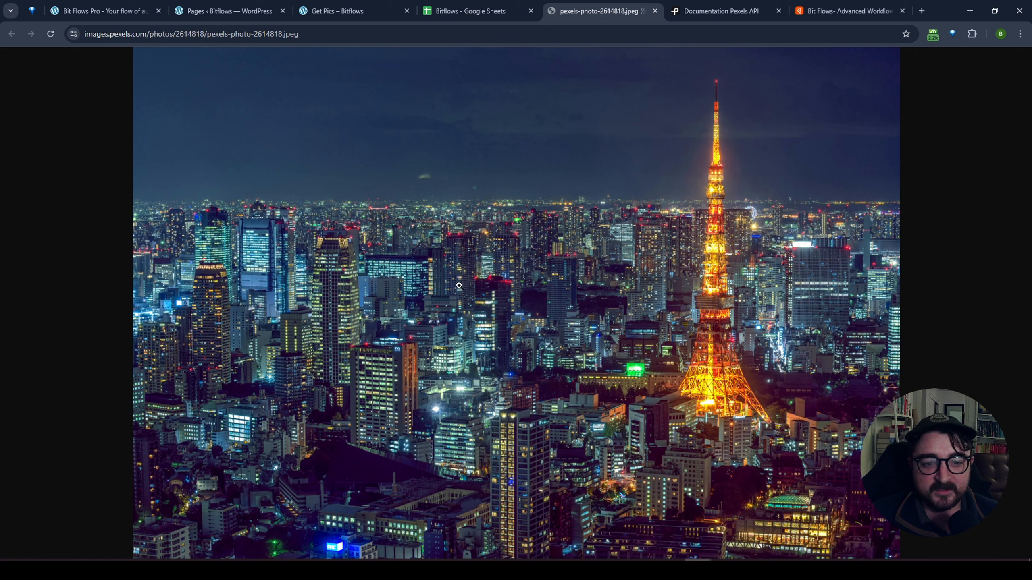
pyautogui.middleClick(566, 13)
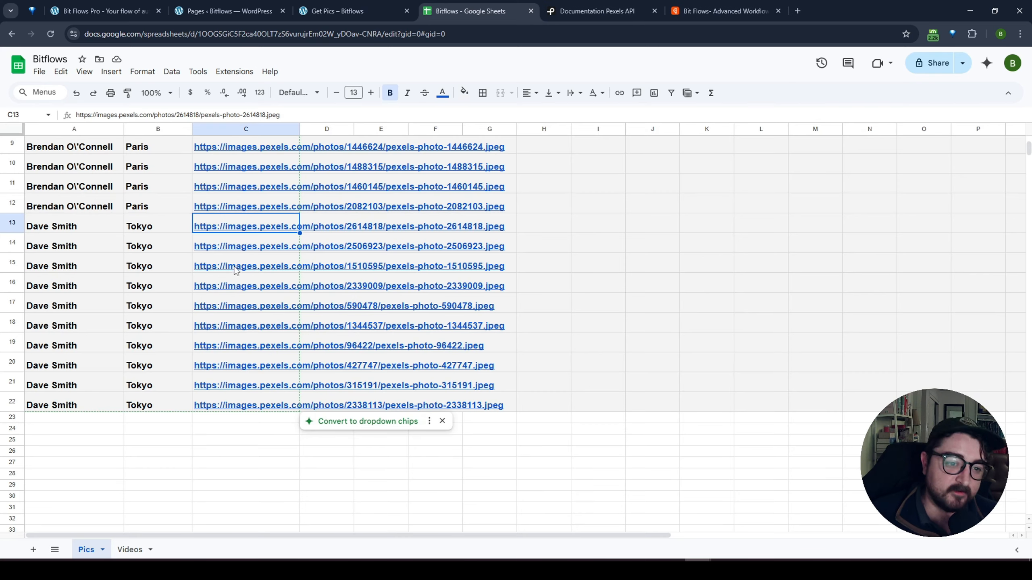
pyautogui.click(216, 268)
pyautogui.click(234, 286)
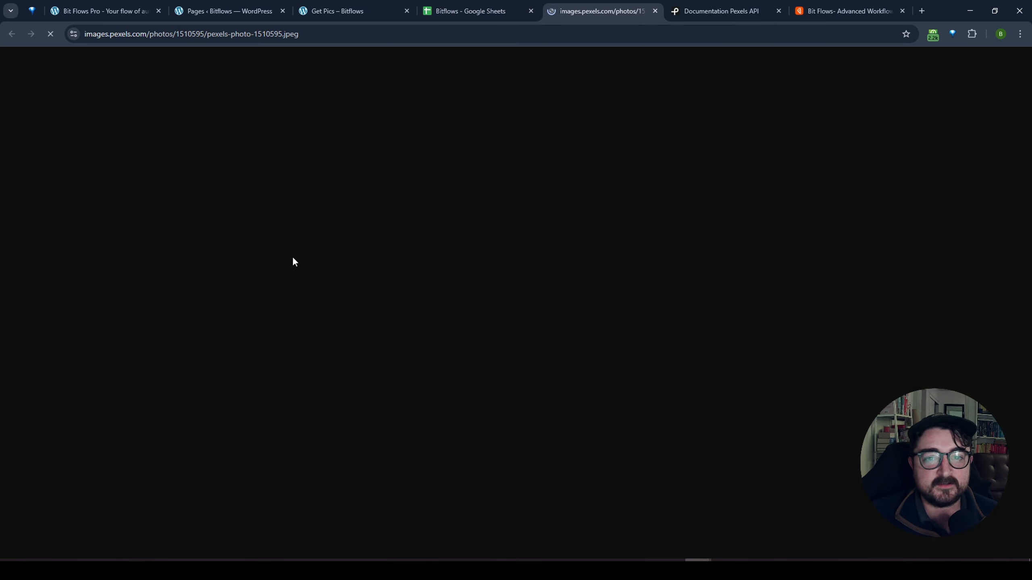
pyautogui.middleClick(587, 12)
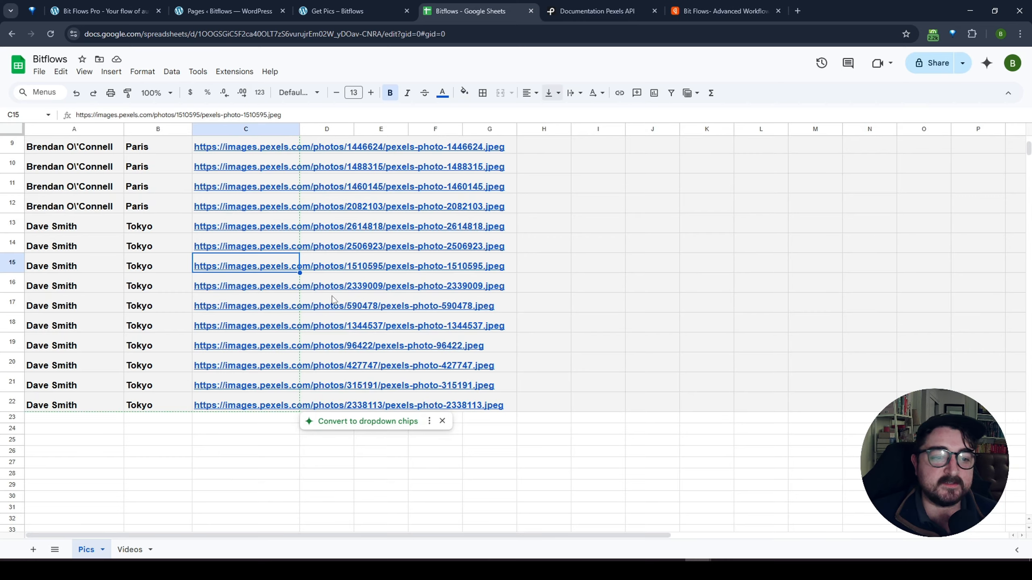
pyautogui.click(246, 286)
pyautogui.click(247, 308)
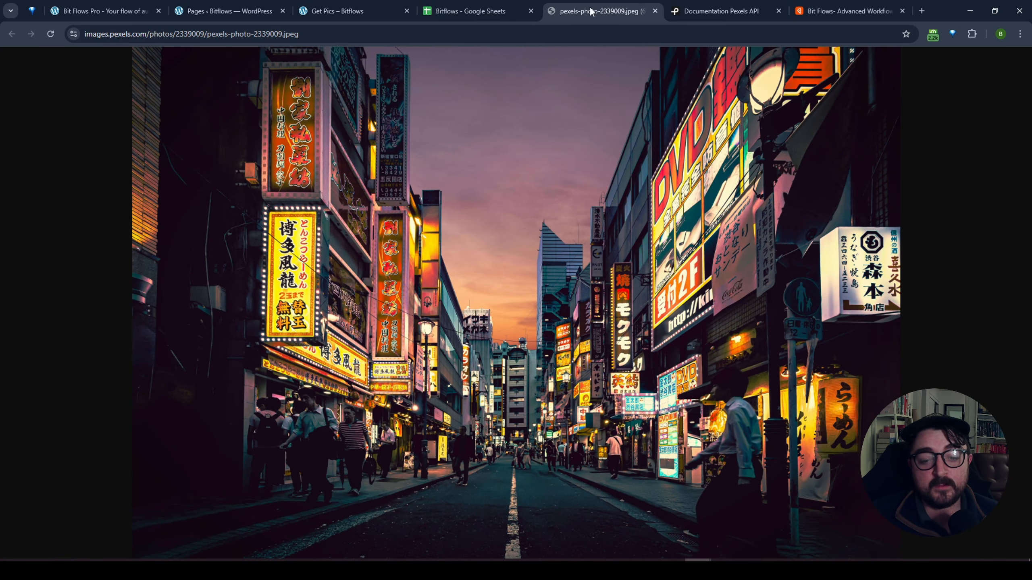
pyautogui.middleClick(591, 11)
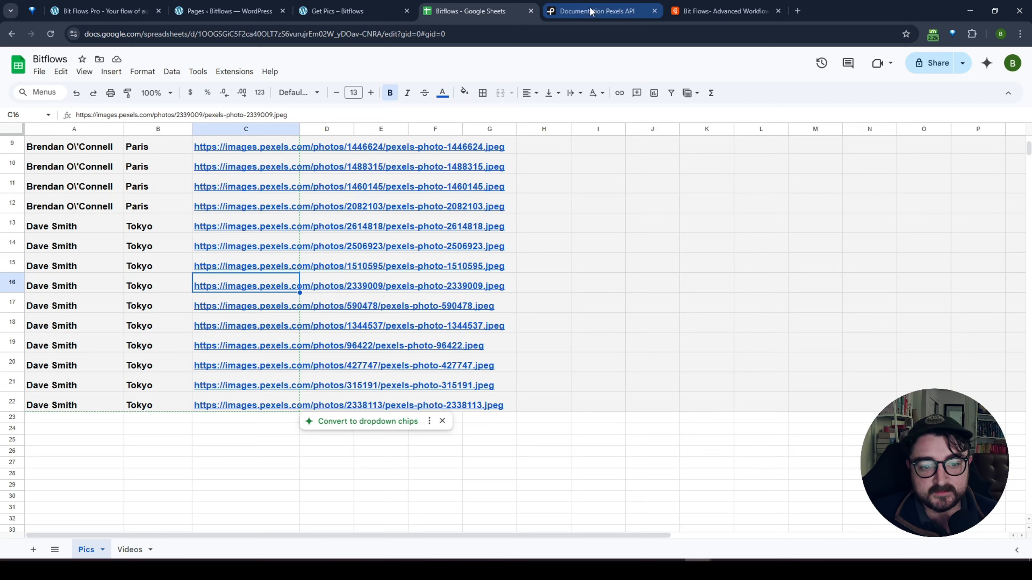
pyautogui.click(209, 475)
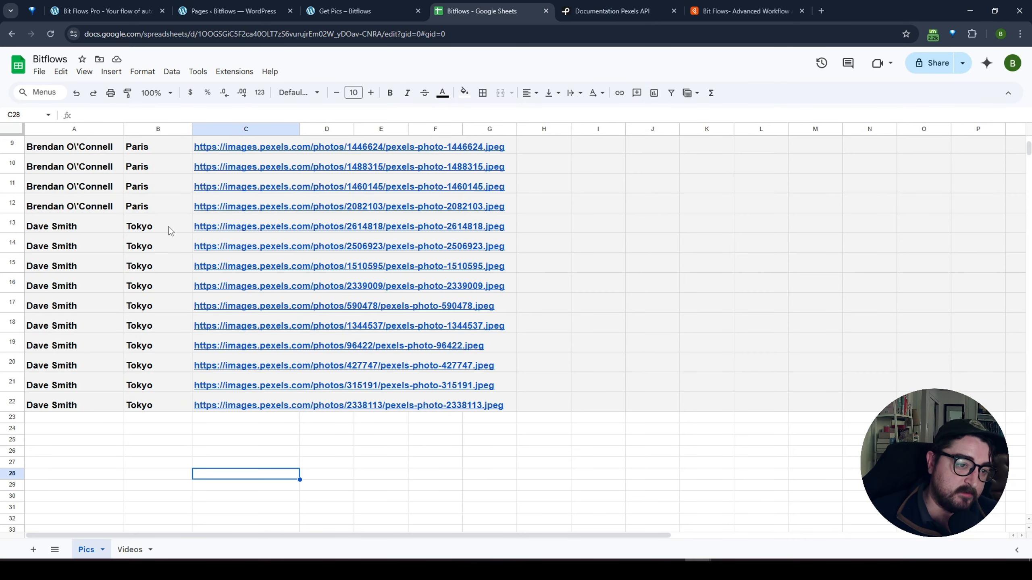
pyautogui.moveTo(169, 227); pyautogui.dragTo(162, 397)
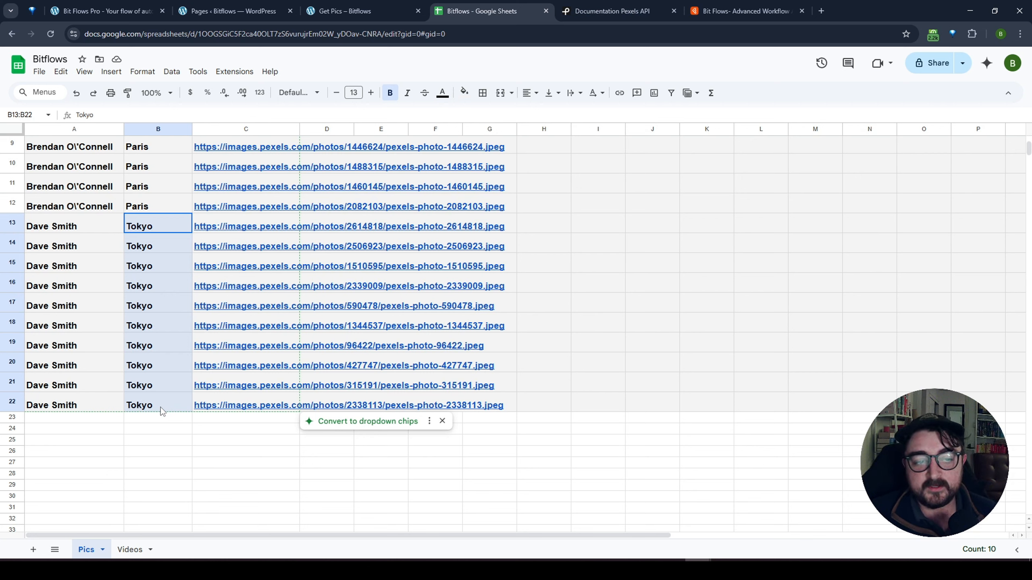
pyautogui.click(187, 466)
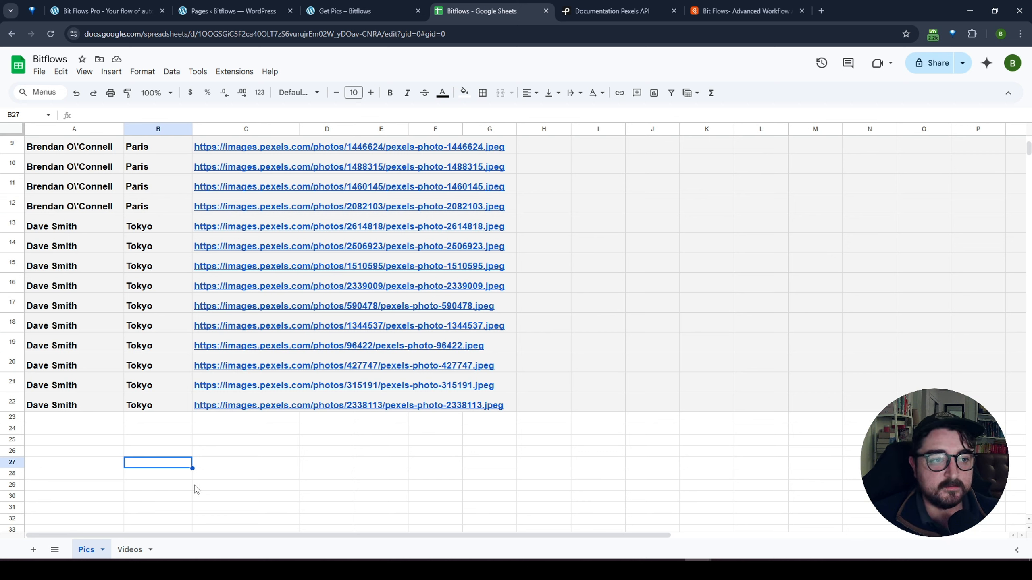
# Pan the Bit Flows canvas to show the full Bit Form → Pexels → Iterator → Google Sheet flow.
pyautogui.click(110, 10)
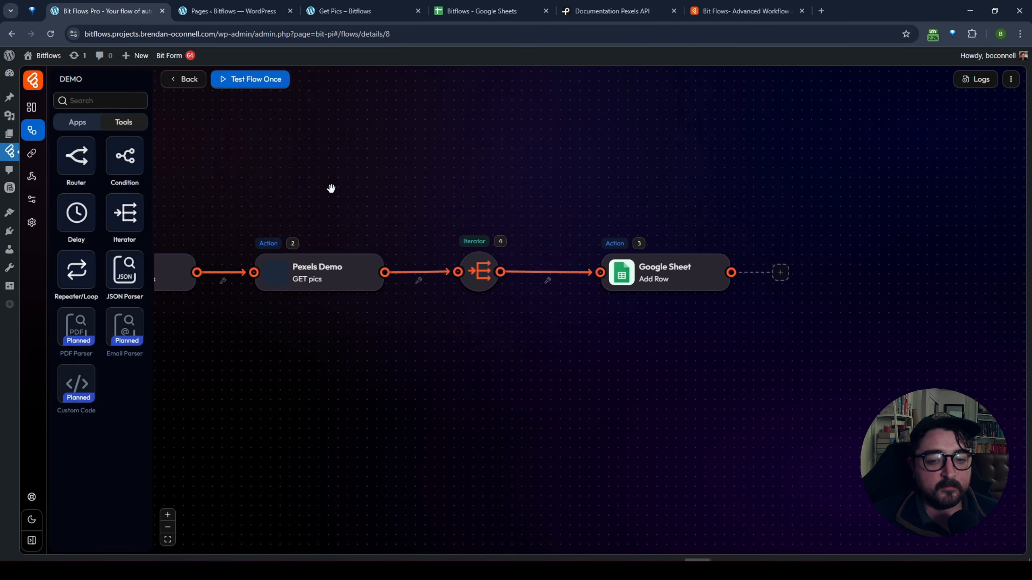
pyautogui.moveTo(331, 189); pyautogui.dragTo(521, 198)
pyautogui.moveTo(508, 301)
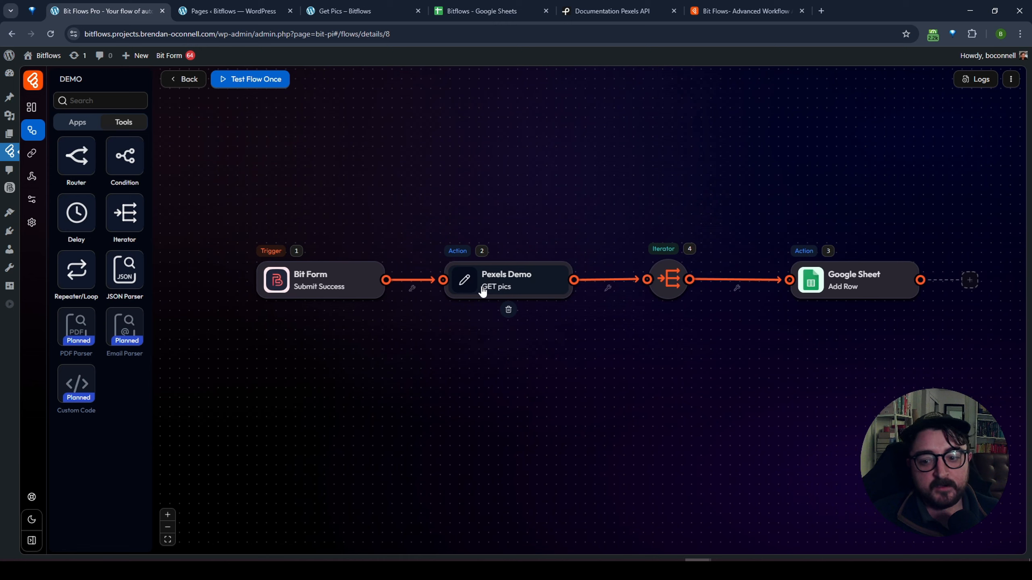
pyautogui.moveTo(811, 281)
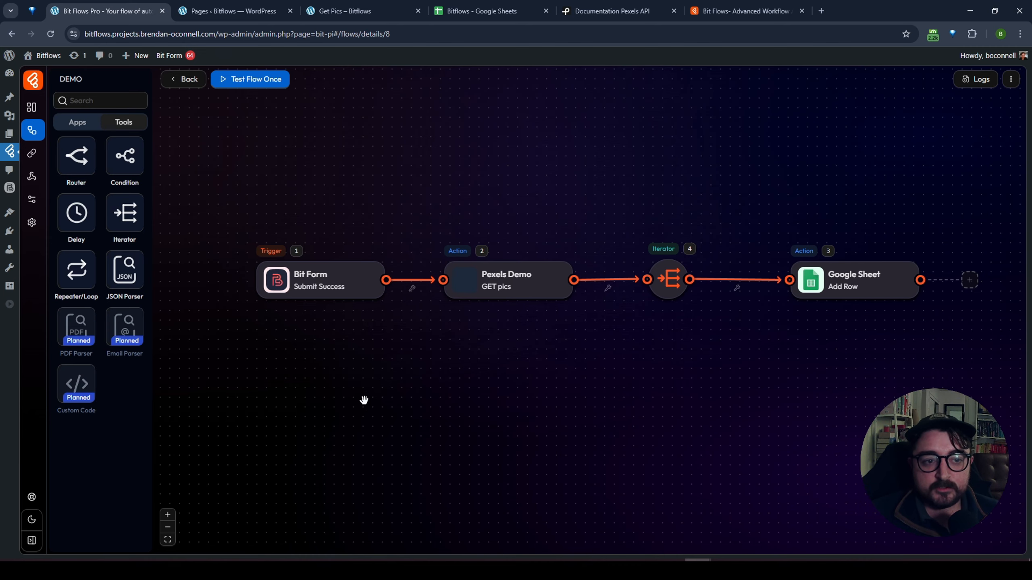
# Submit the Get Pics form with the submitter's name and search term 'Cats', then view the spreadsheet.
pyautogui.click(353, 11)
pyautogui.click(385, 280)
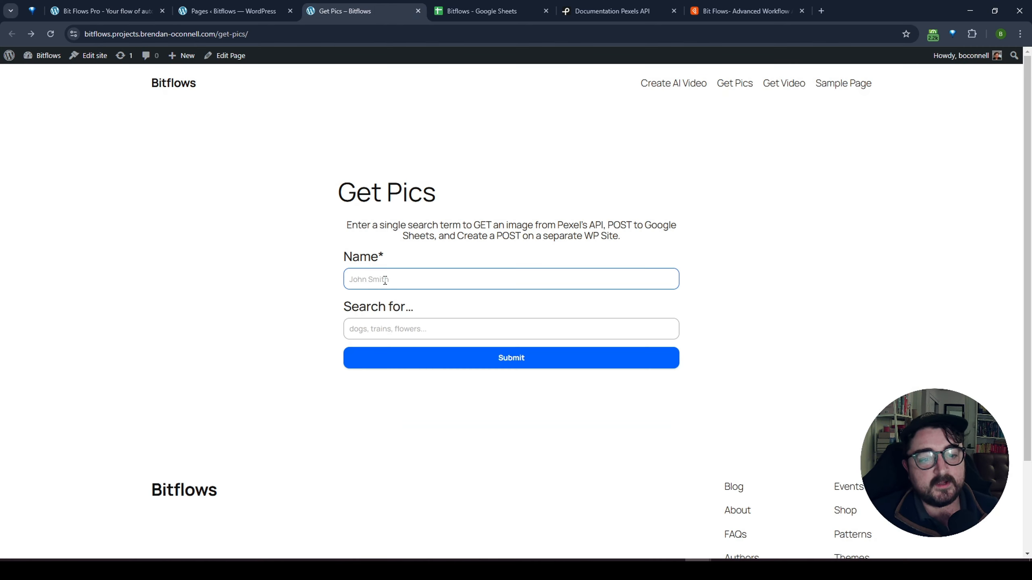
pyautogui.click(385, 280)
pyautogui.write('Jane Smith')
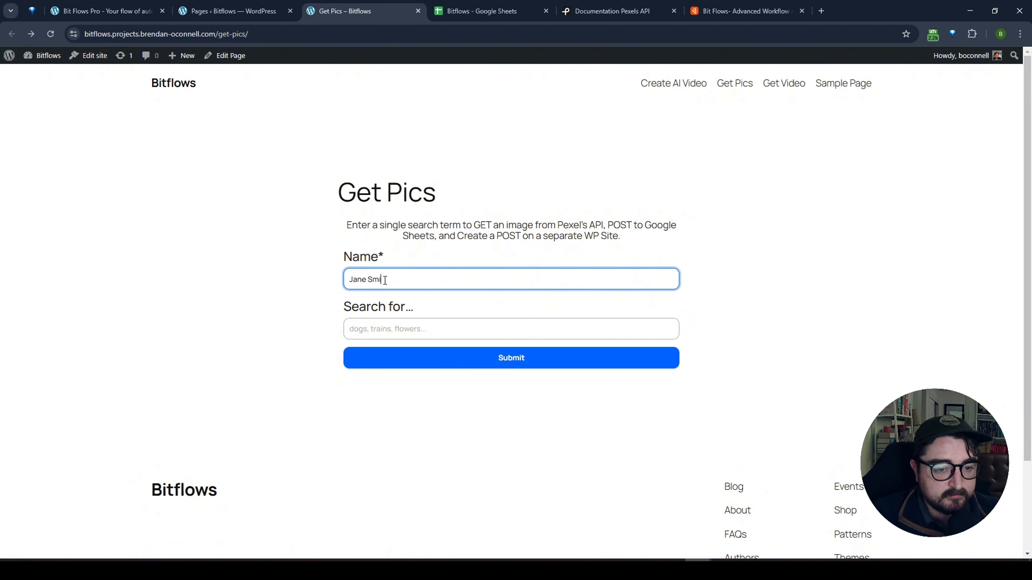
pyautogui.press('Tab')
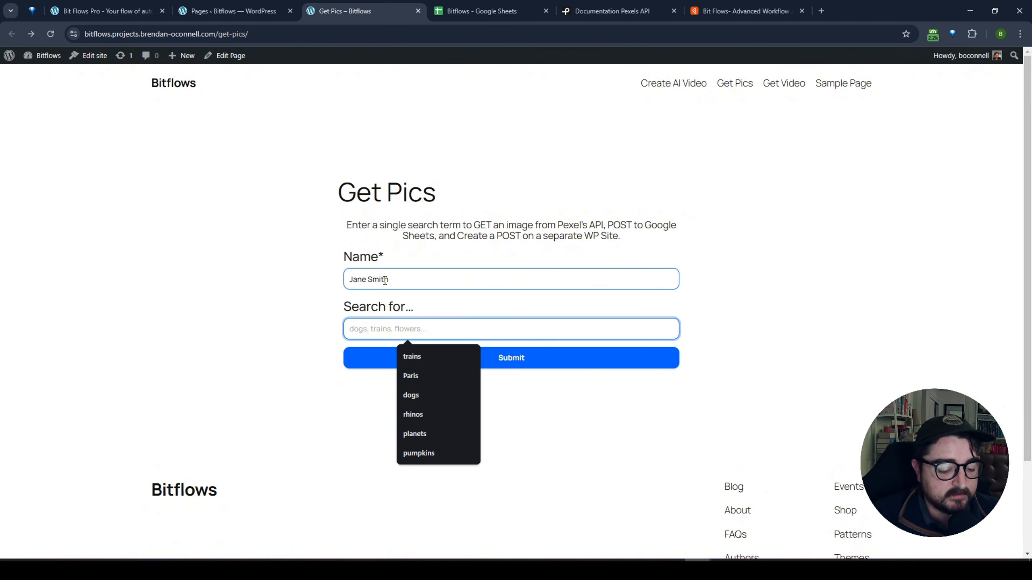
pyautogui.write('Cats')
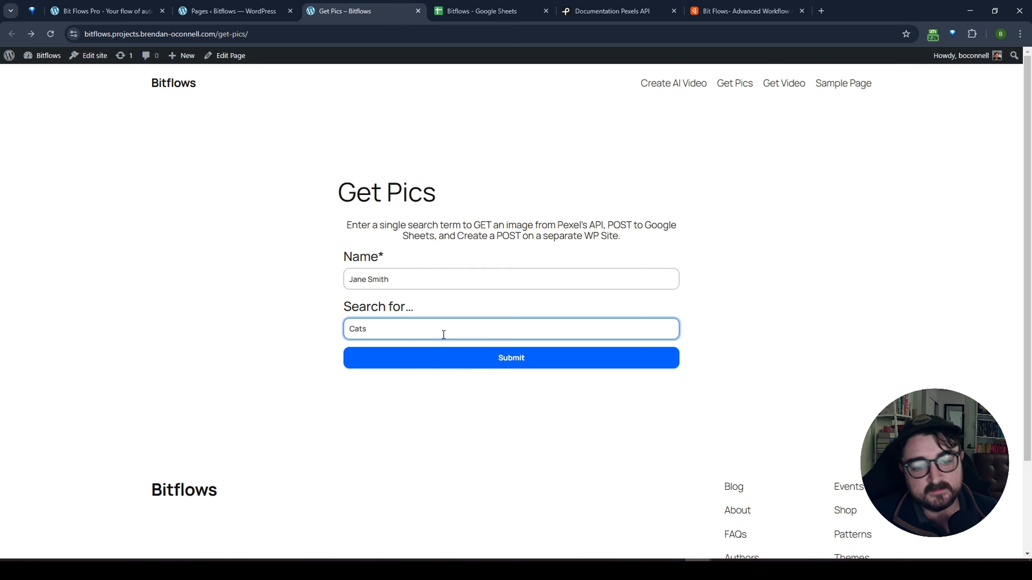
pyautogui.click(444, 368)
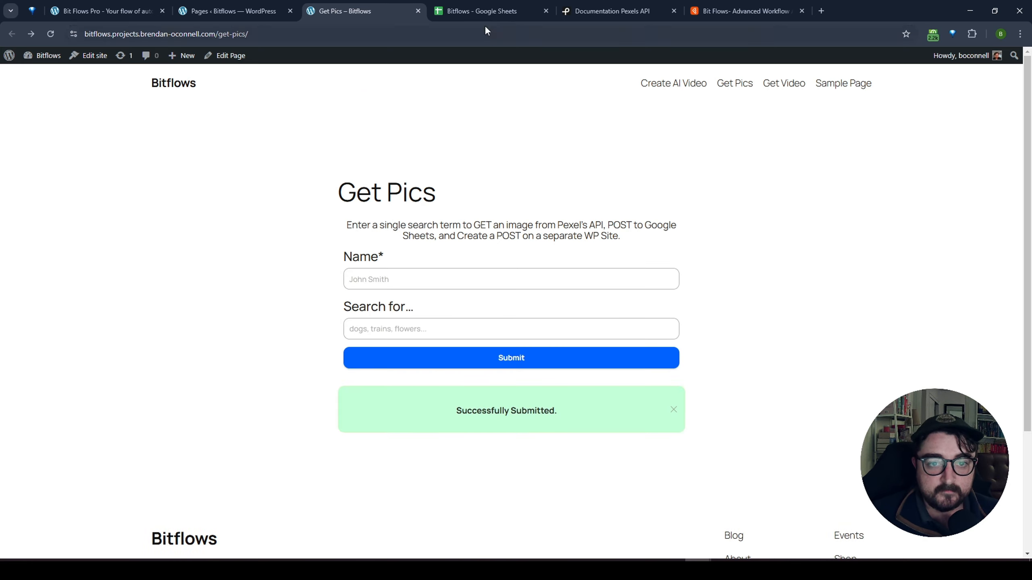
pyautogui.click(481, 11)
# Preview the kittens photo 1643456 from a new Cats row's Pexels link.
pyautogui.scroll(-3, 557, 292)
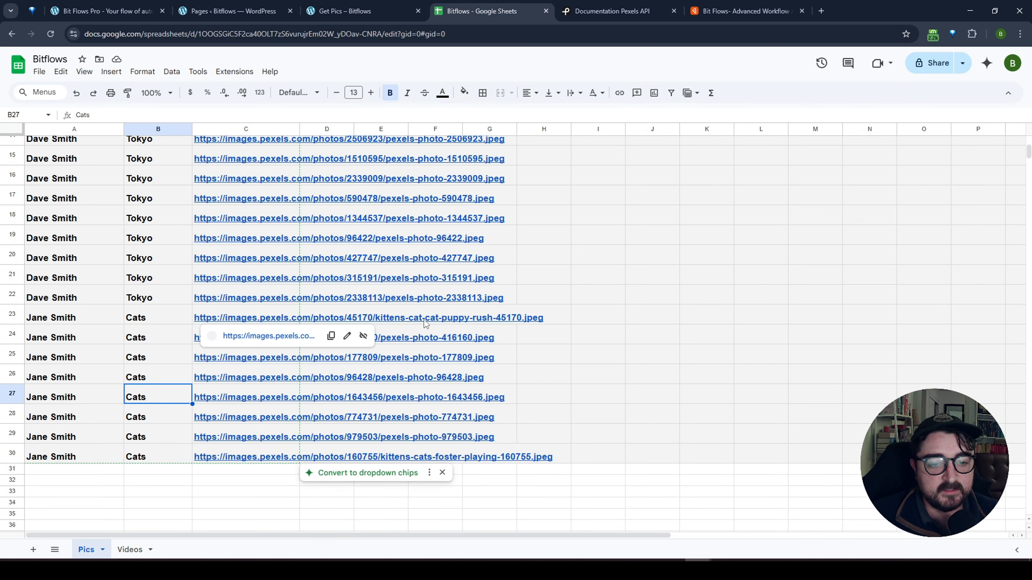
pyautogui.click(230, 396)
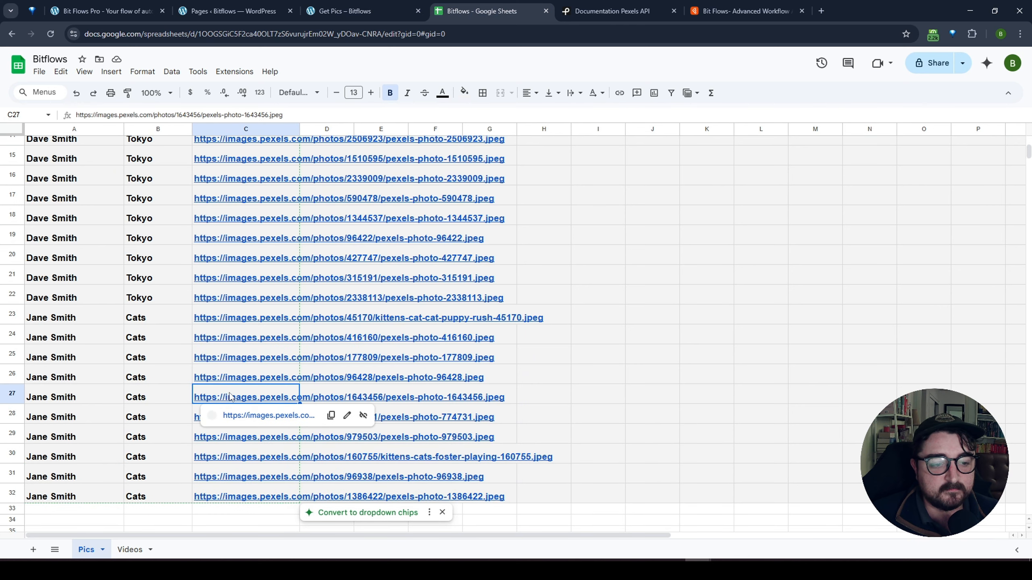
pyautogui.click(254, 416)
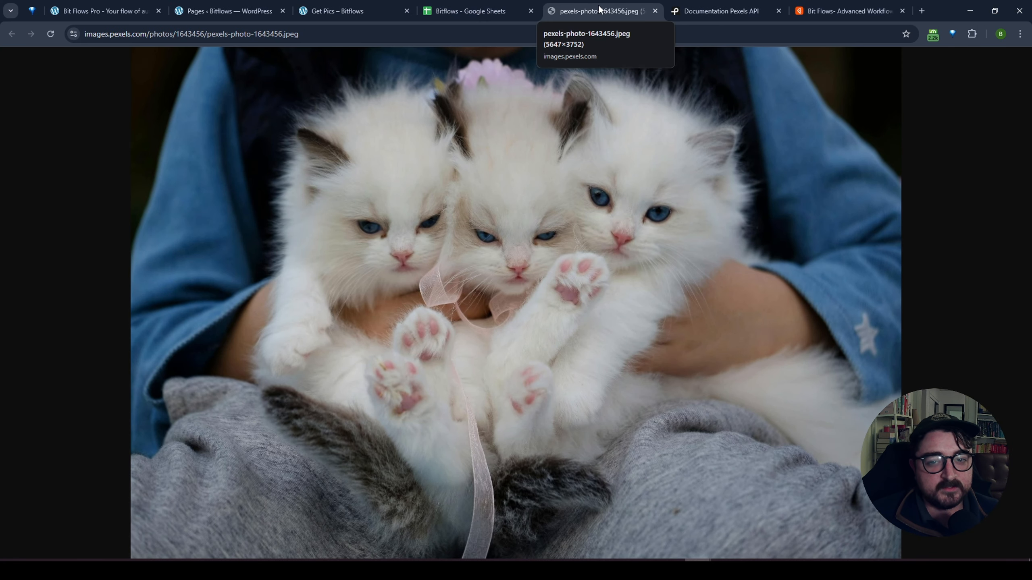
pyautogui.middleClick(601, 11)
pyautogui.scroll(-2, 131, 357)
pyautogui.scroll(2, 154, 322)
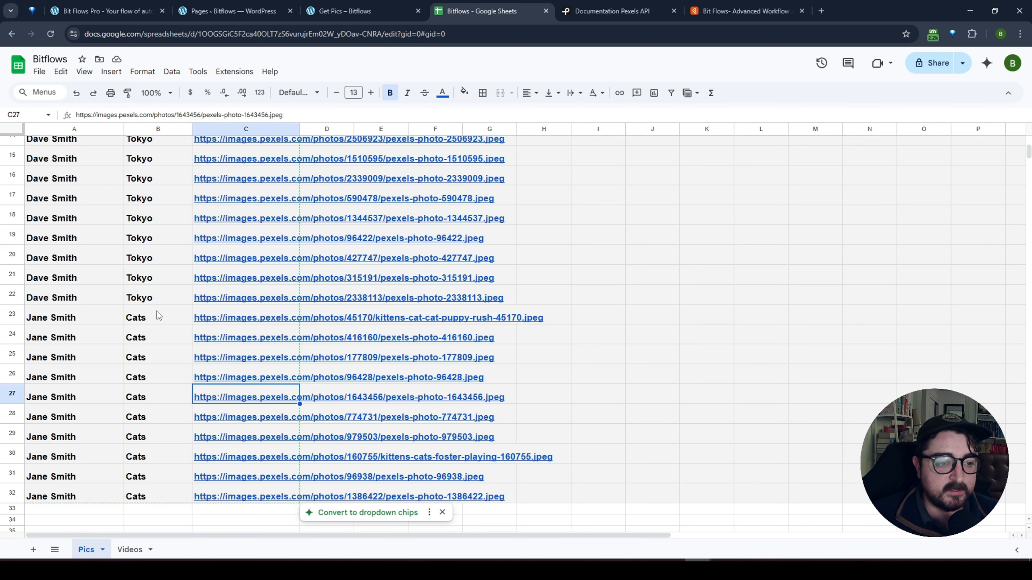
# Select the Cats rows to review them, then go to the Bit Flows Custom Apps list.
pyautogui.moveTo(159, 317); pyautogui.dragTo(157, 496)
pyautogui.scroll(5, 188, 409)
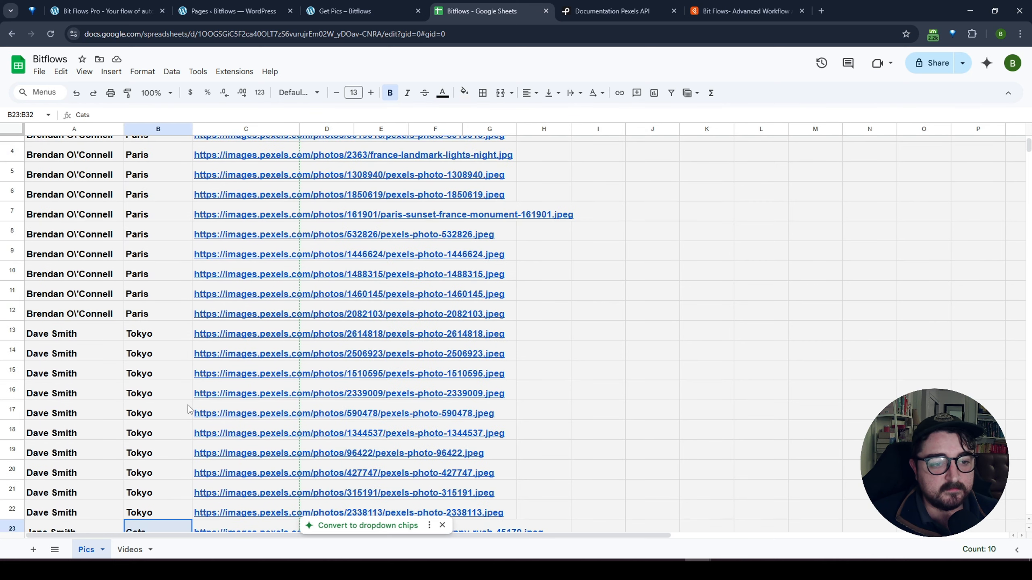
pyautogui.click(160, 313)
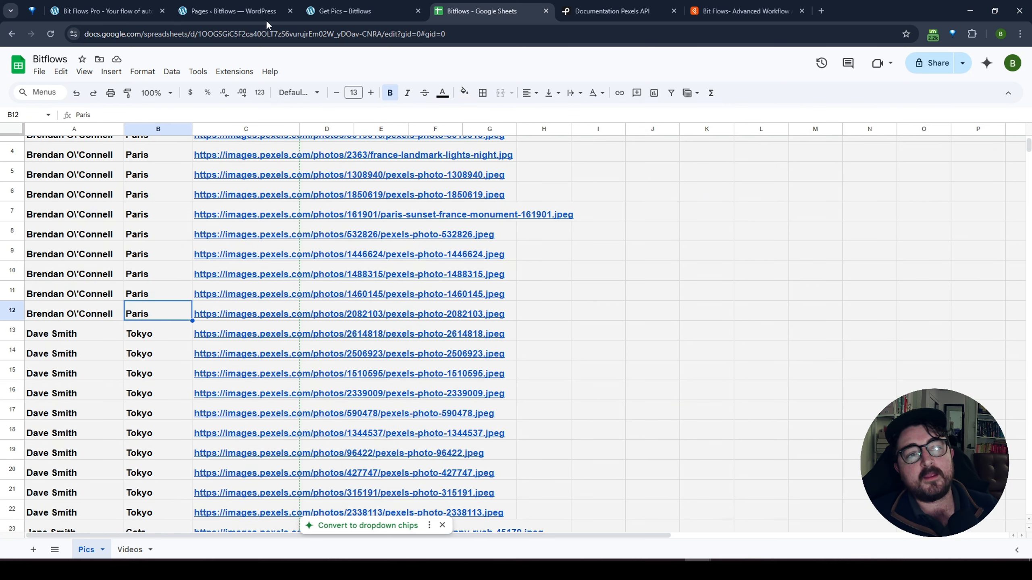
pyautogui.click(102, 11)
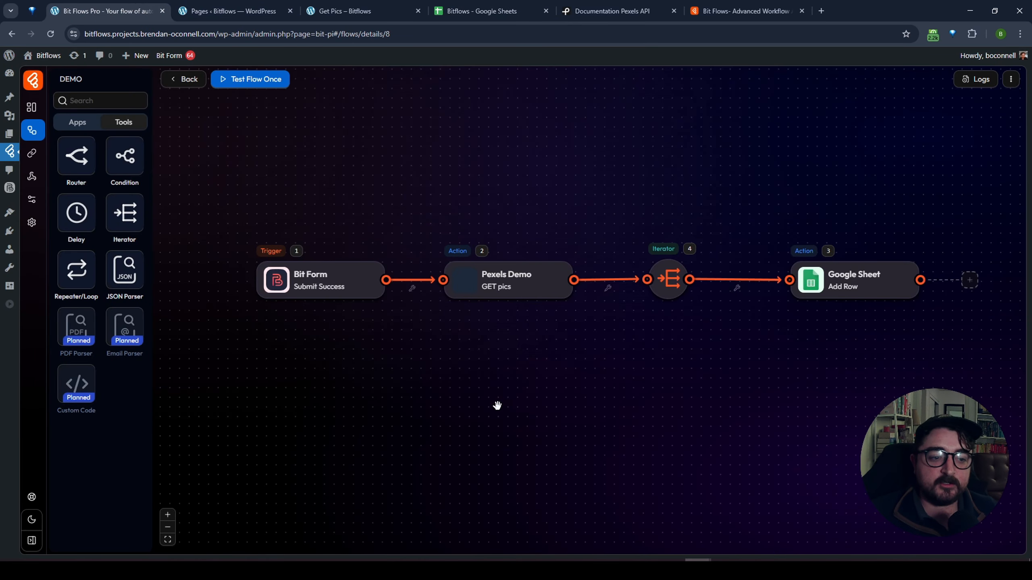
pyautogui.click(31, 200)
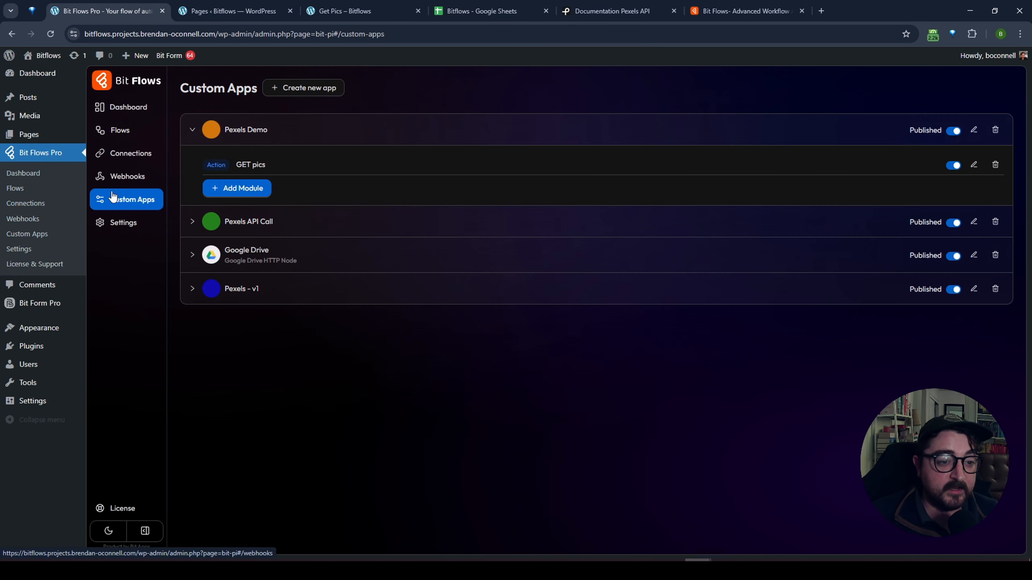